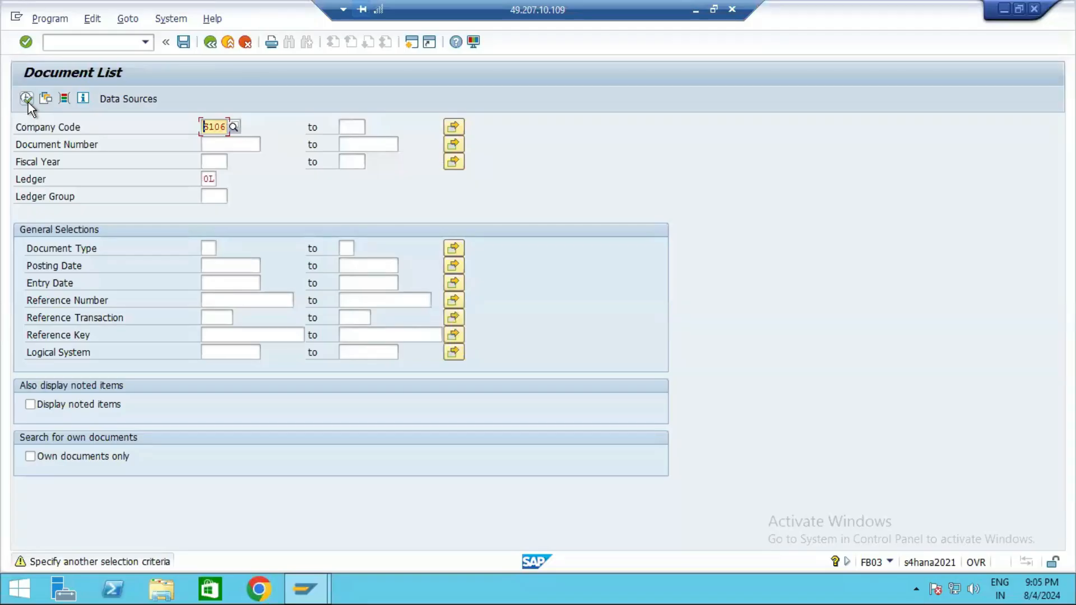
- Run the document list for company code S106 and select its document number
{"action": "left_click", "coordinate": [27, 100]}
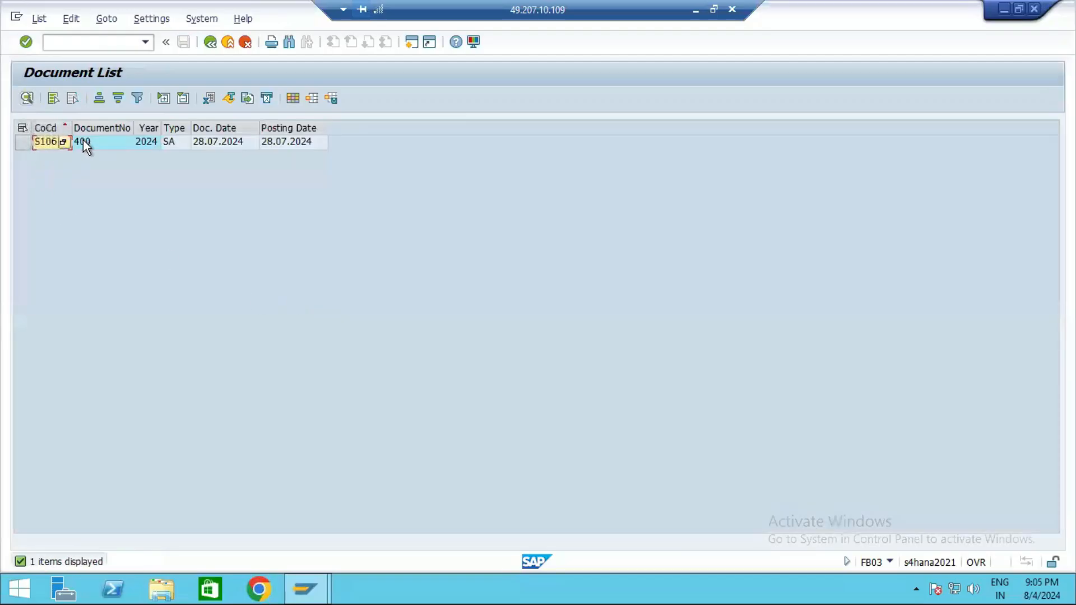
{"action": "left_click", "coordinate": [83, 140]}
- Restart transaction FB03 and open the document list selection
{"action": "left_click", "coordinate": [62, 41]}
{"action": "type", "text": "/nfb03"}
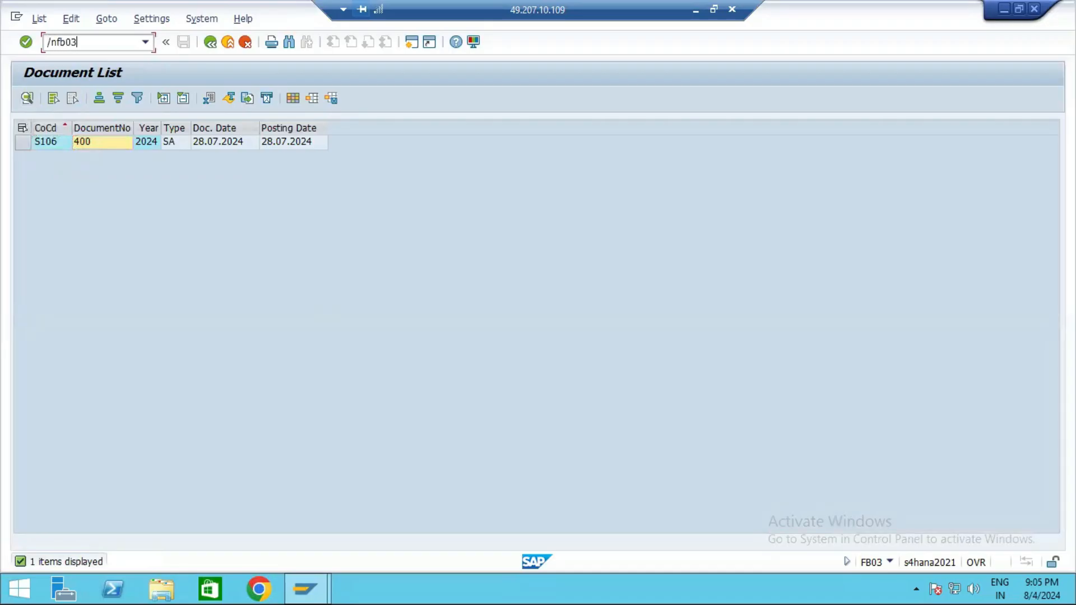
{"action": "key", "text": "Return"}
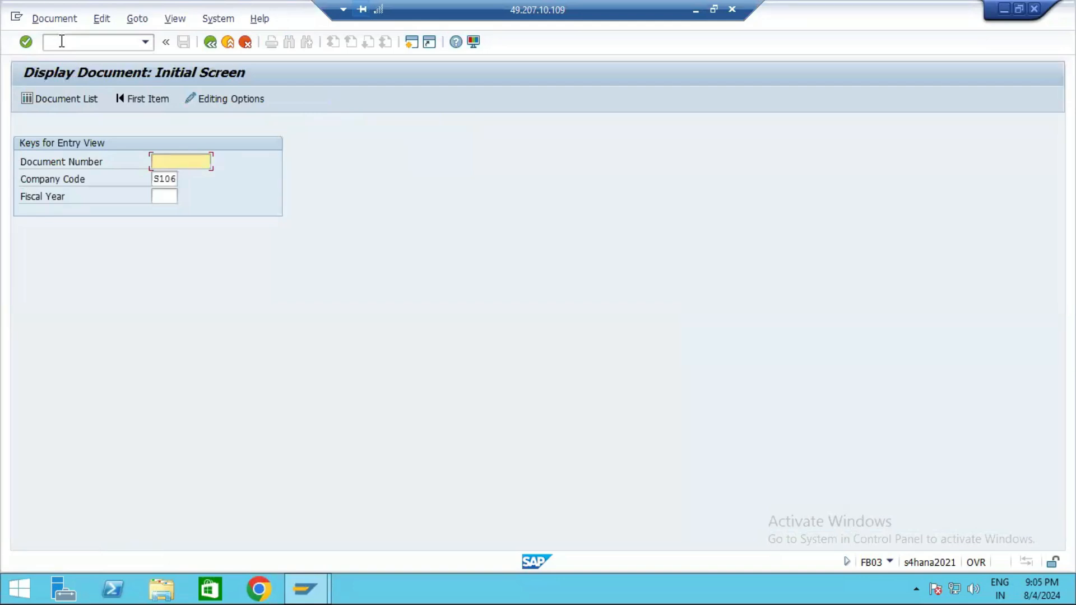
{"action": "left_click", "coordinate": [59, 99]}
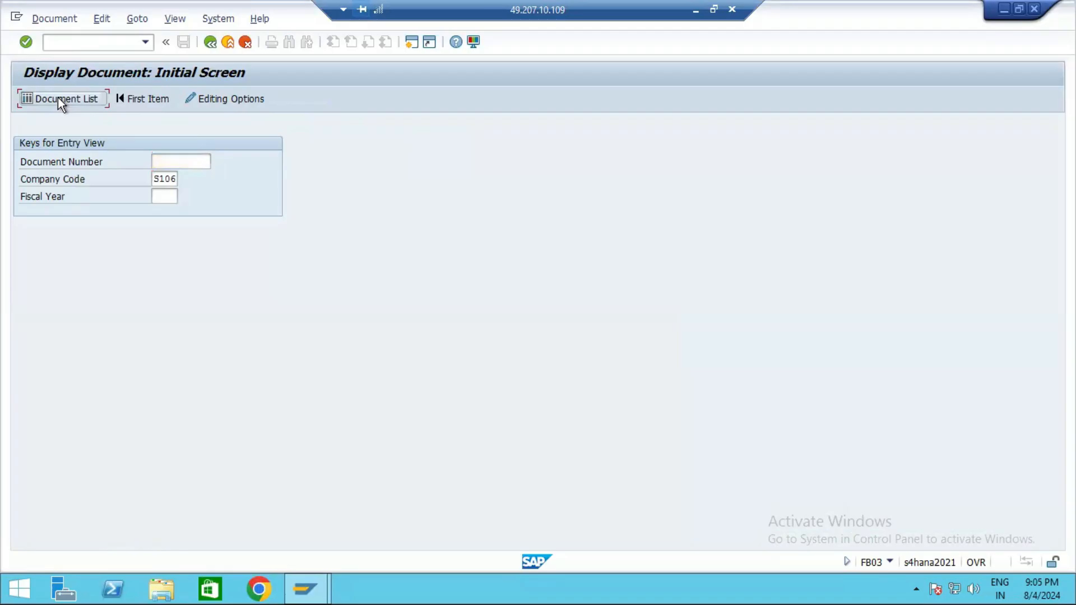
- Look through the available document types for the document type filter, leaving the filter empty
{"action": "left_click", "coordinate": [225, 141]}
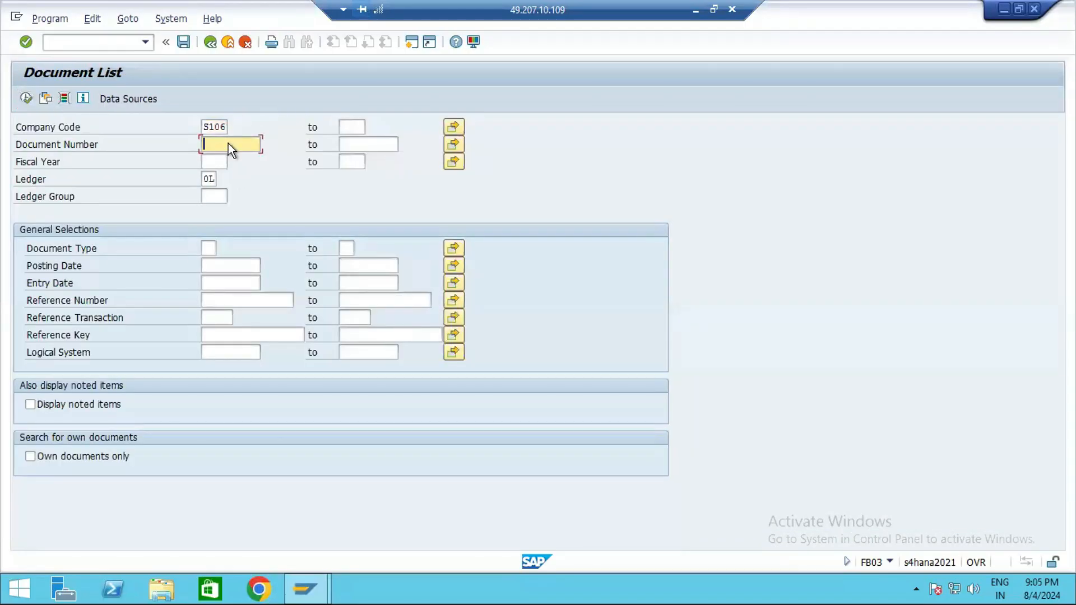
{"action": "left_click", "coordinate": [211, 248]}
{"action": "left_click", "coordinate": [222, 249]}
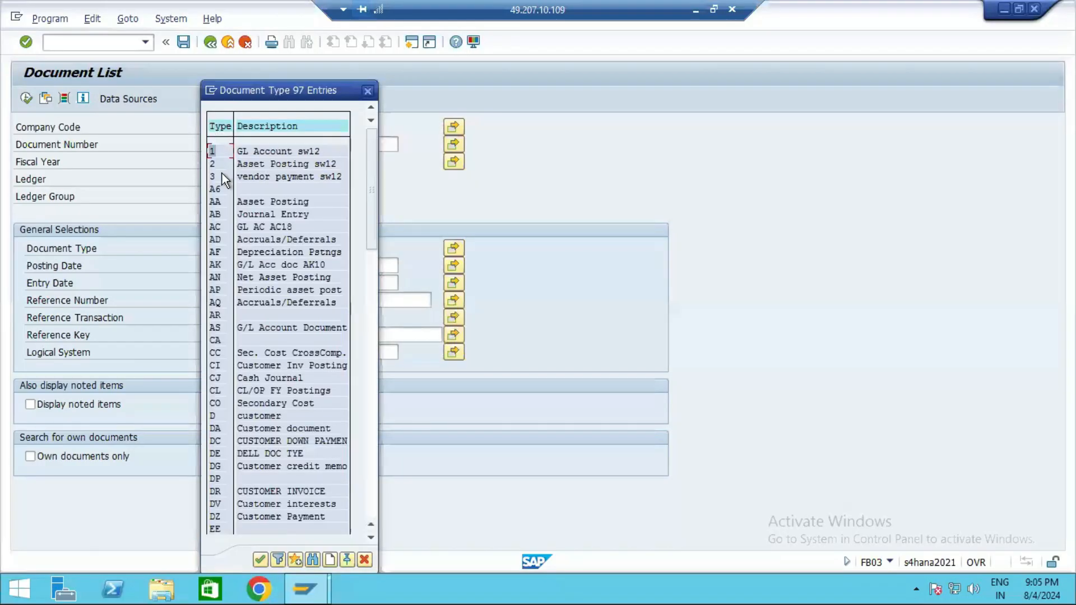
{"action": "scroll", "coordinate": [218, 264], "scroll_direction": "down", "scroll_amount": 5}
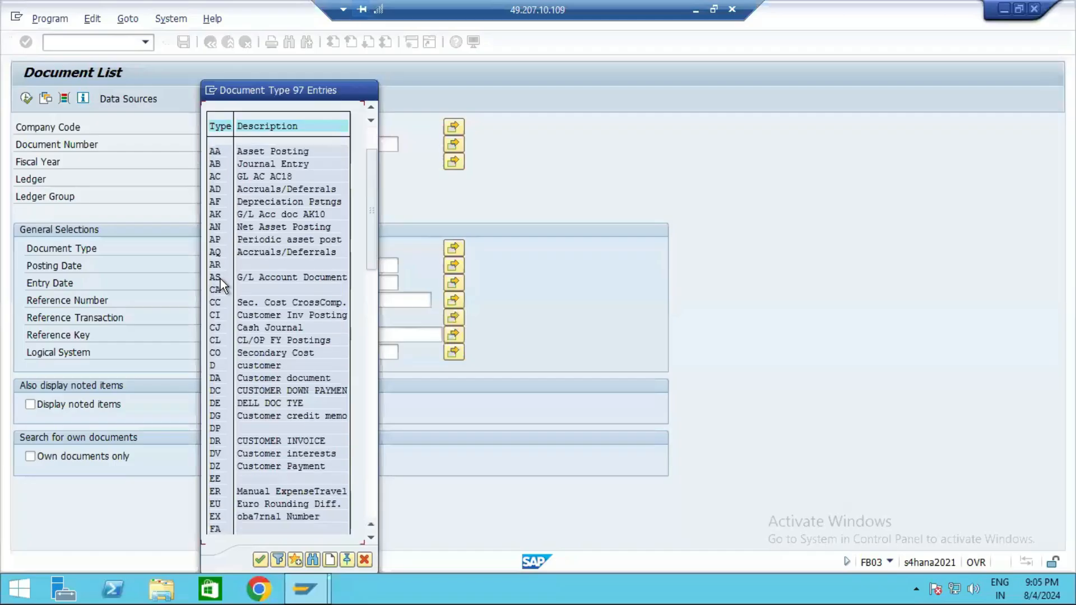
{"action": "scroll", "coordinate": [218, 270], "scroll_direction": "down", "scroll_amount": 5}
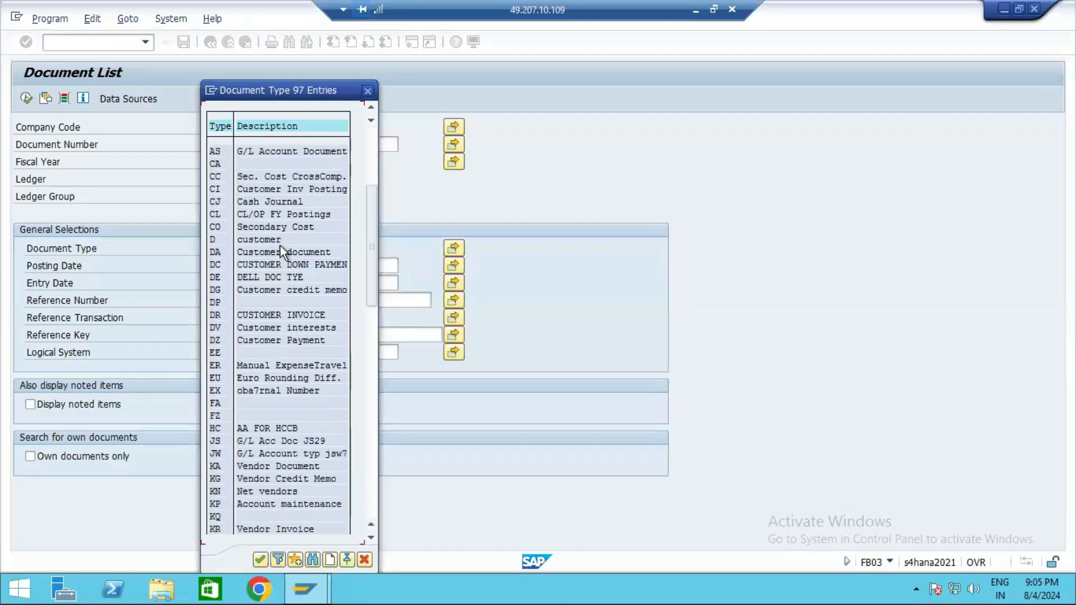
{"action": "left_click", "coordinate": [368, 90]}
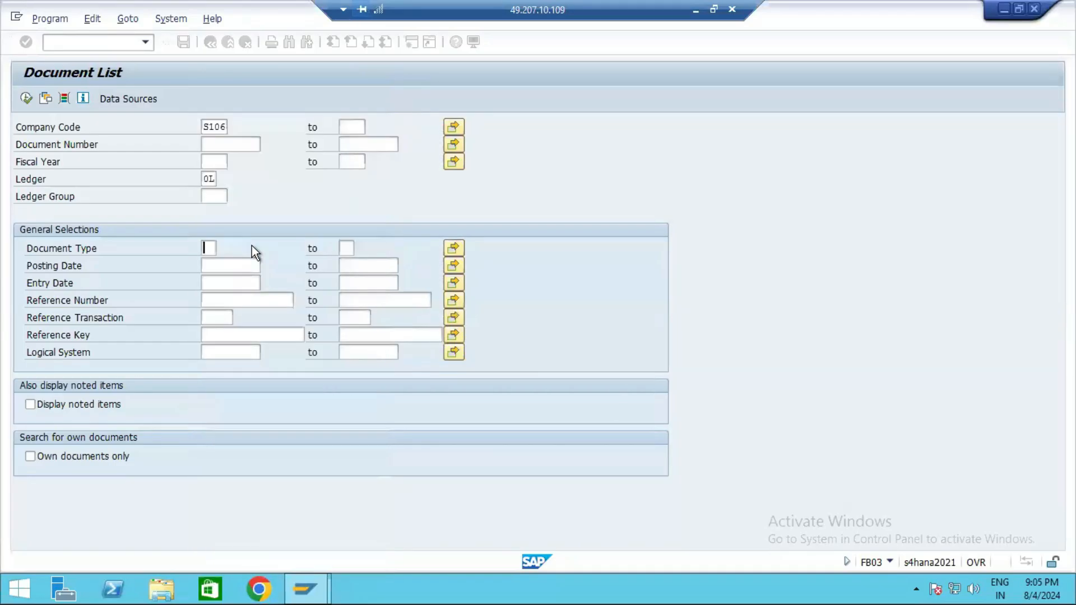
- Run the document list for company code S106 and open the SA document posted on 28.07.2024
{"action": "left_click", "coordinate": [25, 98]}
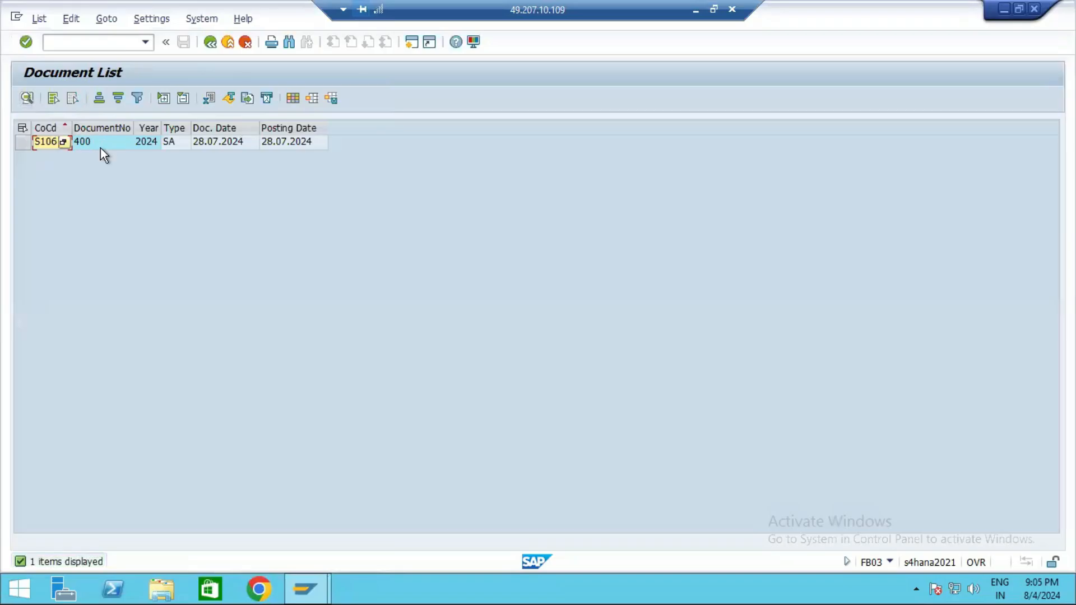
{"action": "left_click", "coordinate": [106, 141]}
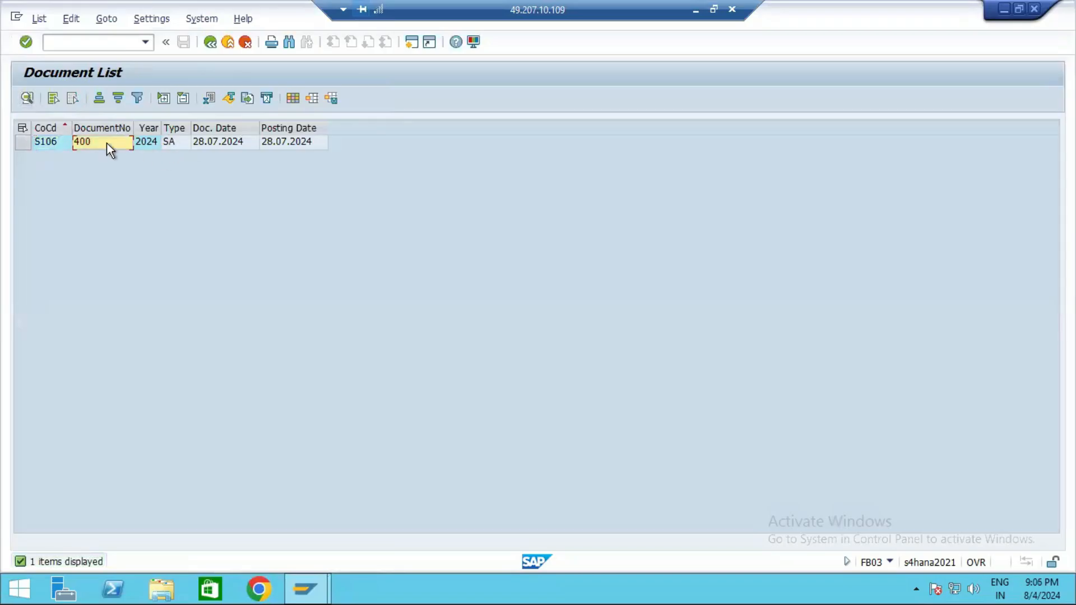
{"action": "double_click", "coordinate": [105, 144]}
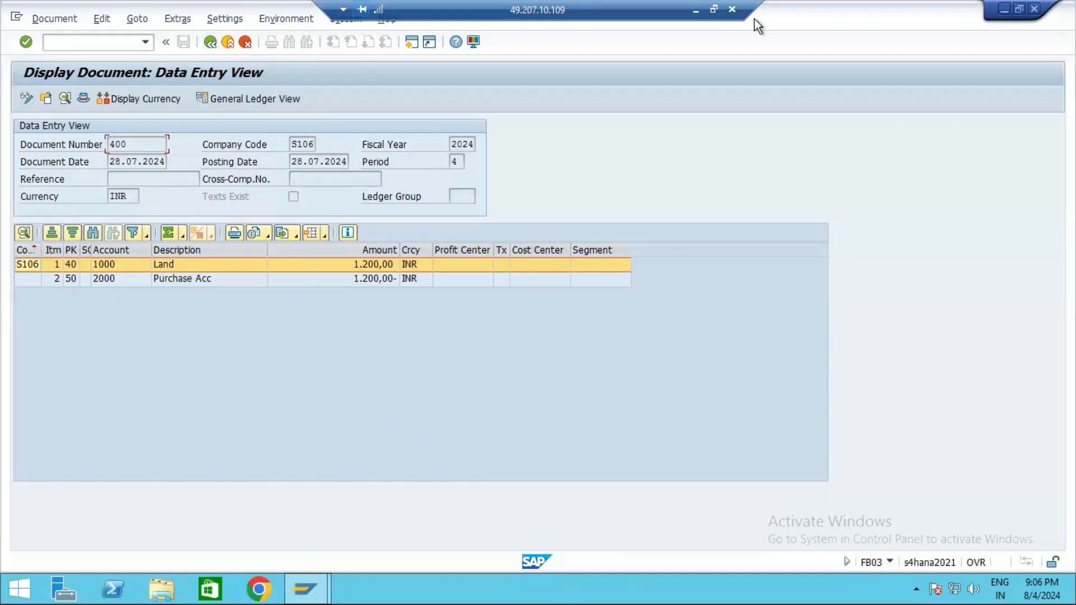
{"action": "left_click", "coordinate": [713, 9]}
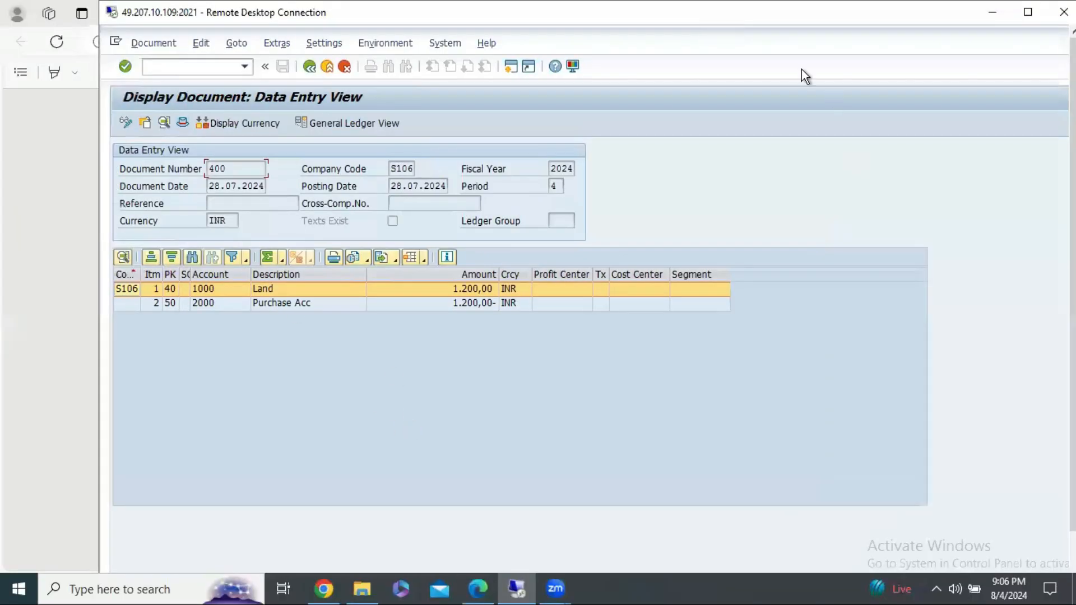
{"action": "double_click", "coordinate": [500, 16]}
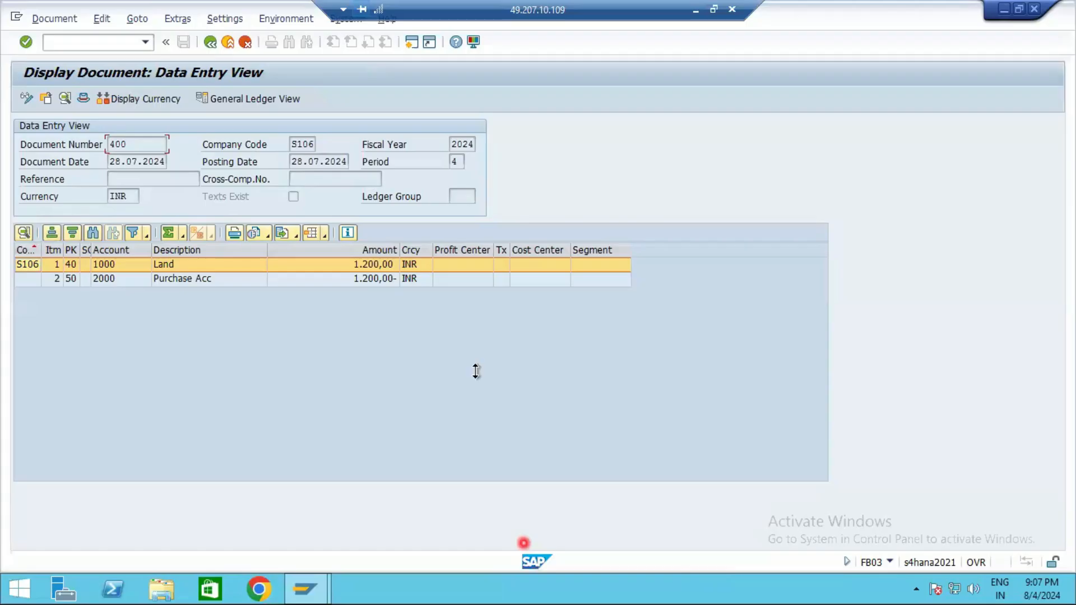
- Leave the displayed document and go back to the document list selection criteria
{"action": "left_click", "coordinate": [210, 43]}
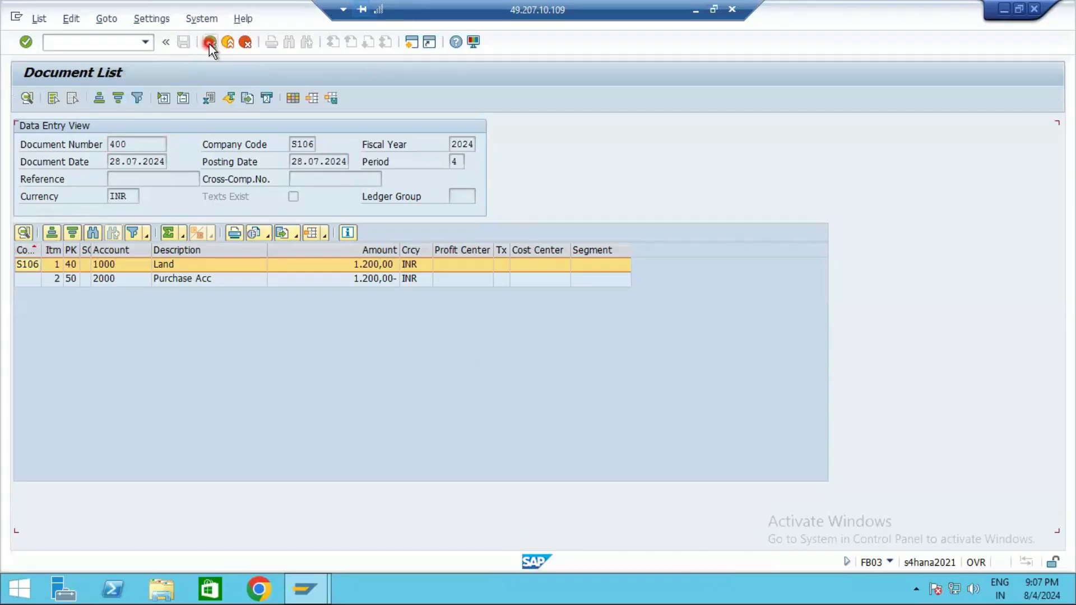
{"action": "left_click", "coordinate": [210, 44]}
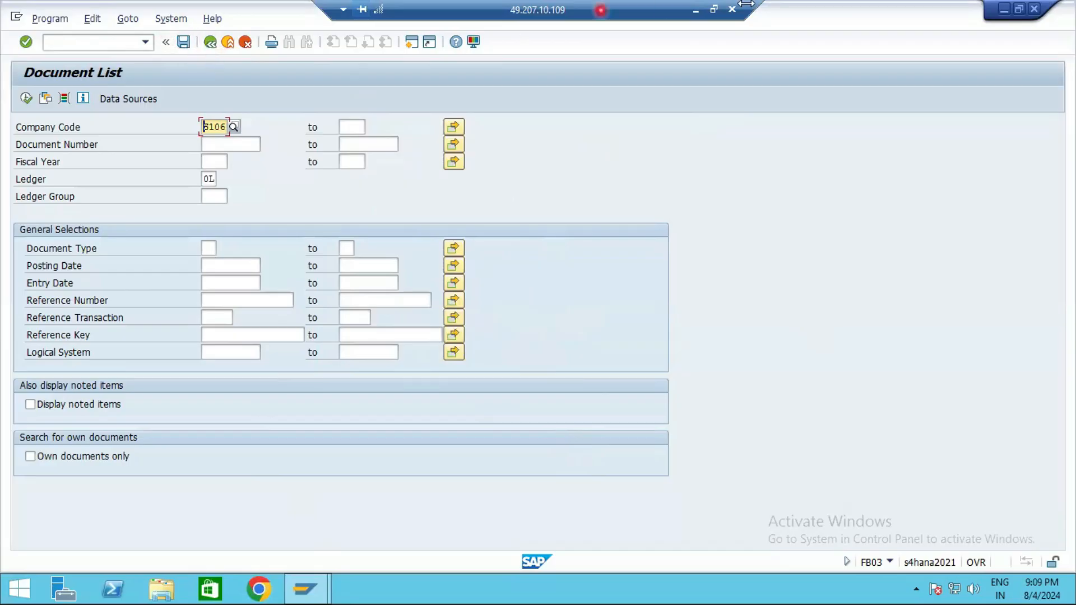
- Switch to the Final.pdf guide and read the conditions for holding a G/L document posting in section 21
{"action": "left_click", "coordinate": [695, 10]}
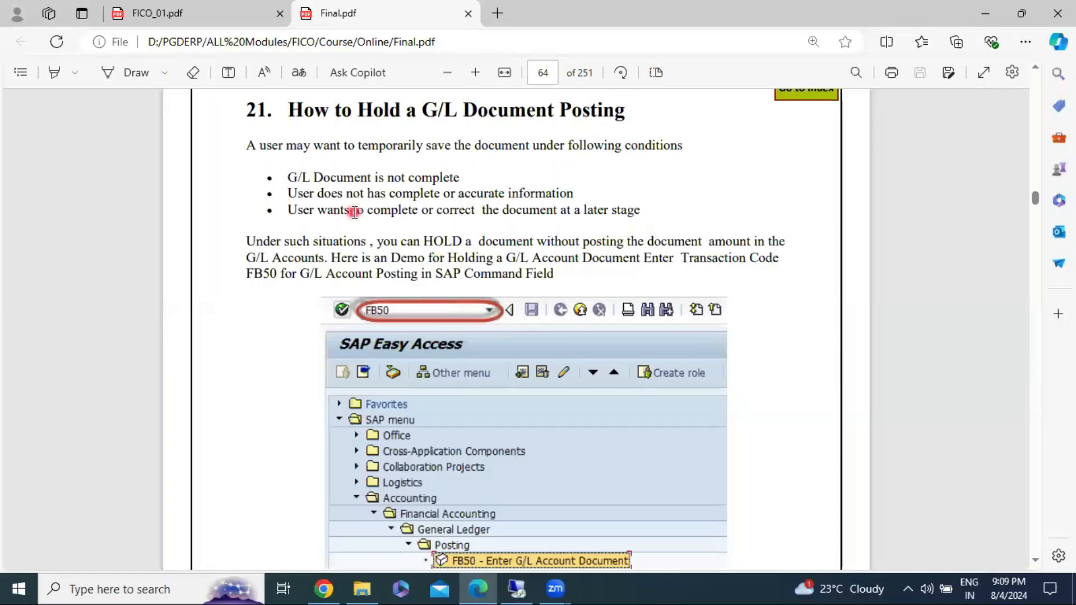
{"action": "scroll", "coordinate": [362, 278], "scroll_direction": "down", "scroll_amount": 4}
{"action": "scroll", "coordinate": [356, 284], "scroll_direction": "up", "scroll_amount": 3}
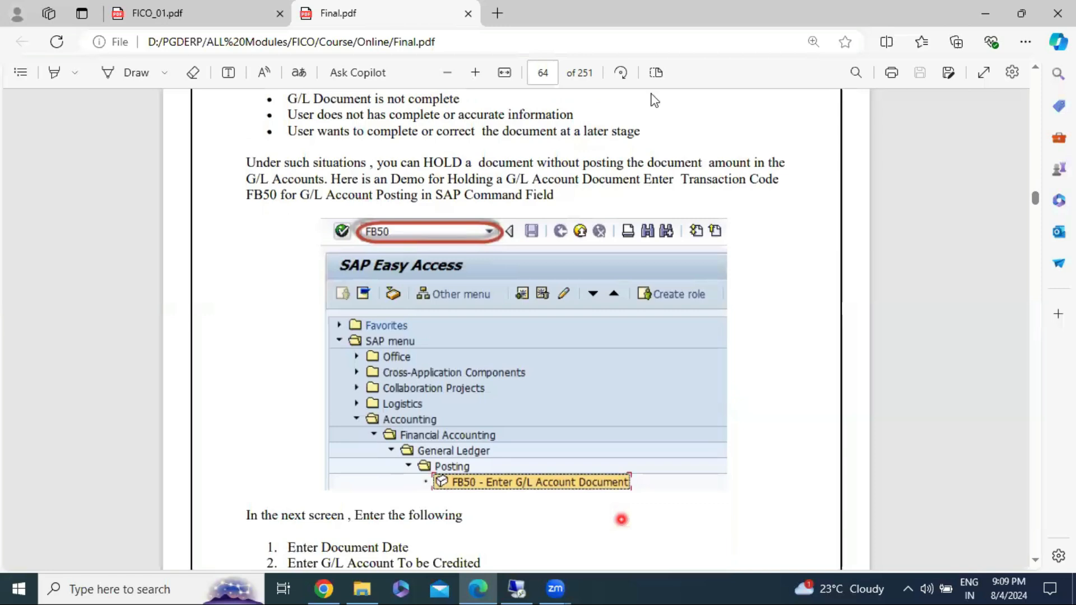
{"action": "scroll", "coordinate": [302, 358], "scroll_direction": "up", "scroll_amount": 1}
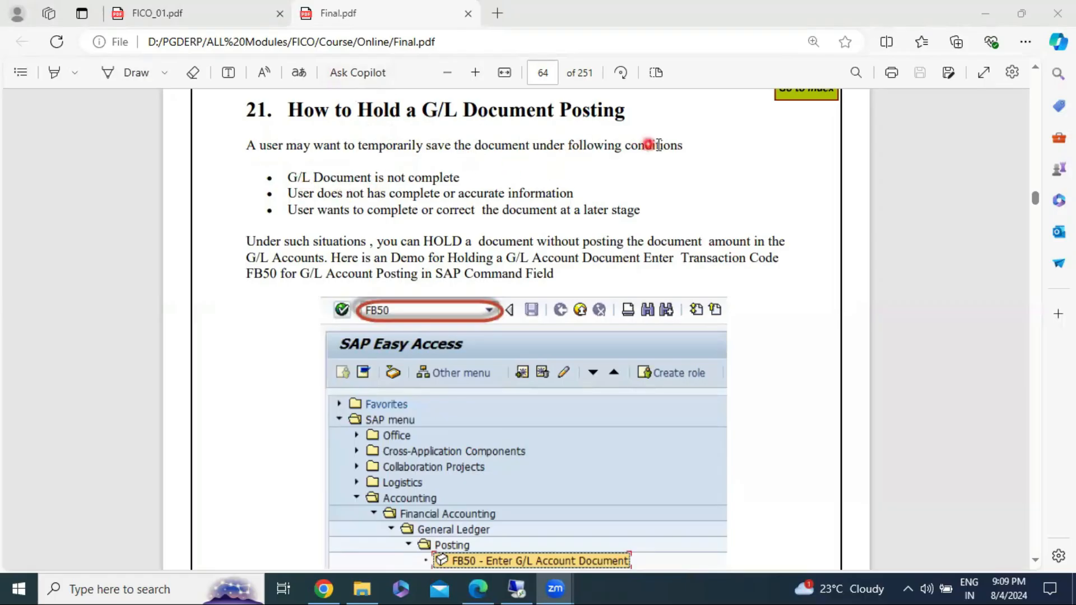
{"action": "left_click_drag", "start_coordinate": [289, 177], "coordinate": [385, 148]}
{"action": "left_click", "coordinate": [460, 175]}
{"action": "triple_click", "coordinate": [329, 193]}
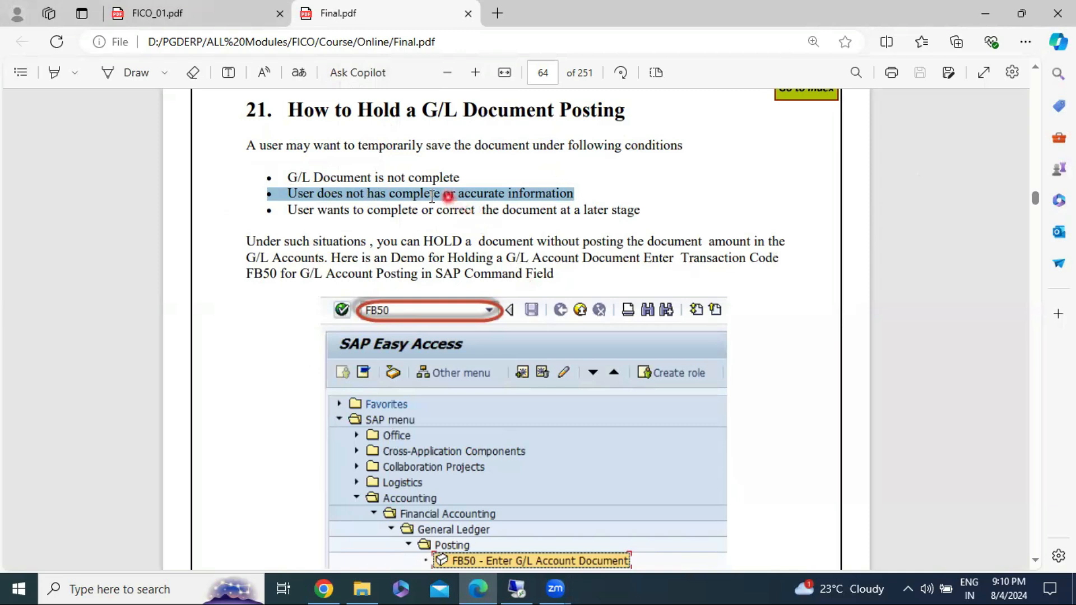
{"action": "triple_click", "coordinate": [302, 212]}
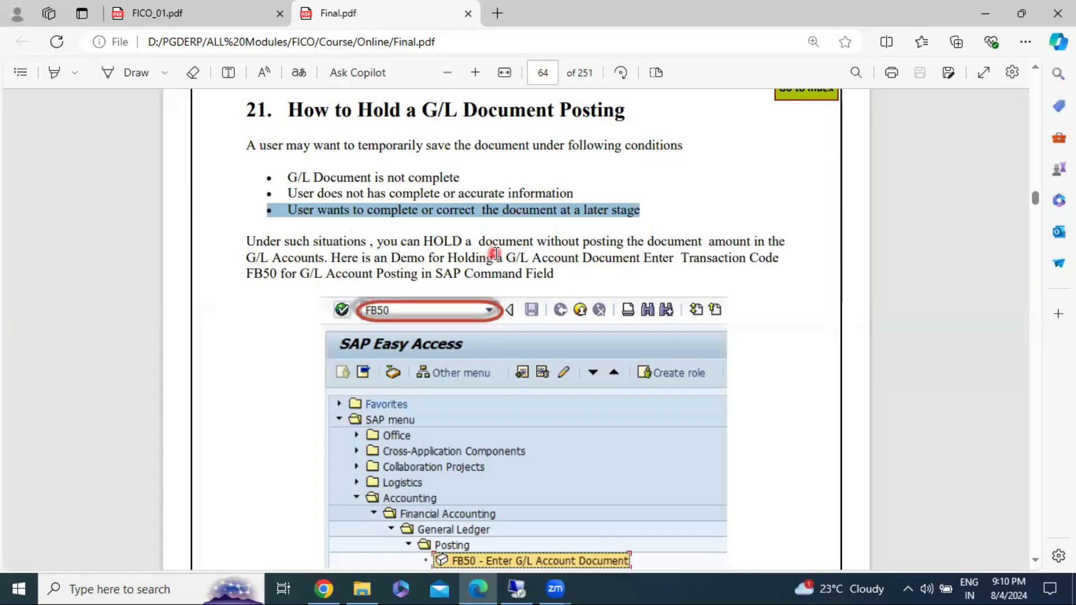
{"action": "left_click", "coordinate": [459, 255]}
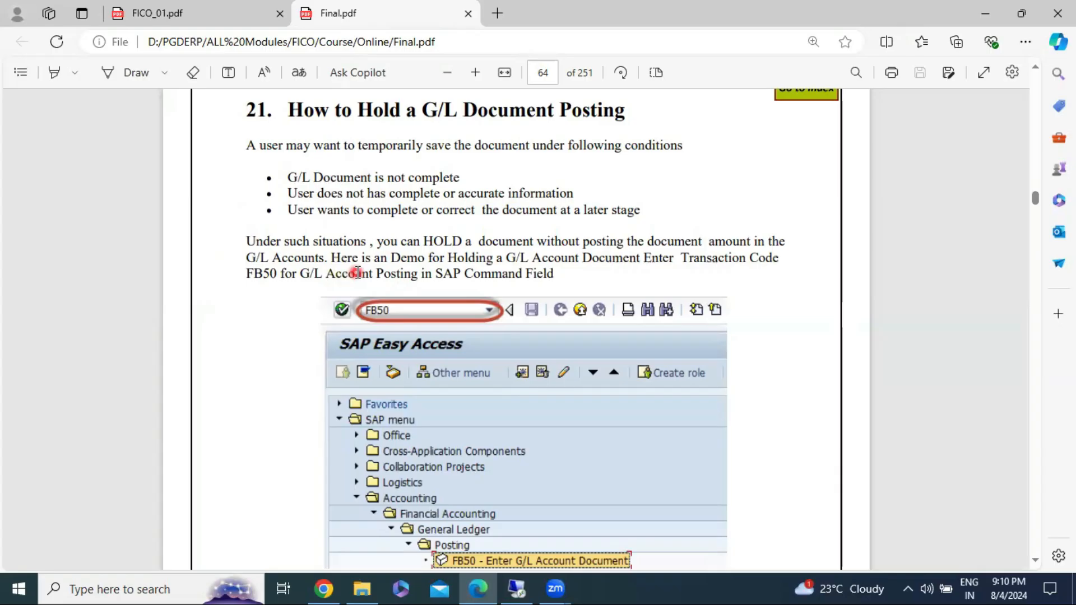
- Read the guide's procedure for holding a document in FB50, from the entry fields to the temporary document number and status check
{"action": "scroll", "coordinate": [473, 271], "scroll_direction": "down", "scroll_amount": 3}
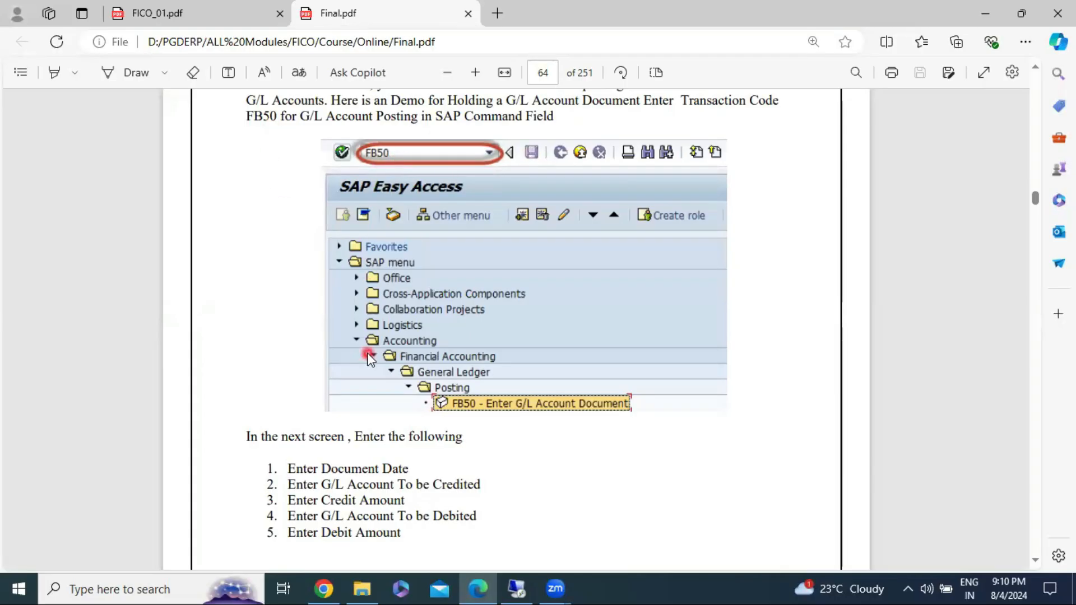
{"action": "scroll", "coordinate": [367, 356], "scroll_direction": "down", "scroll_amount": 2}
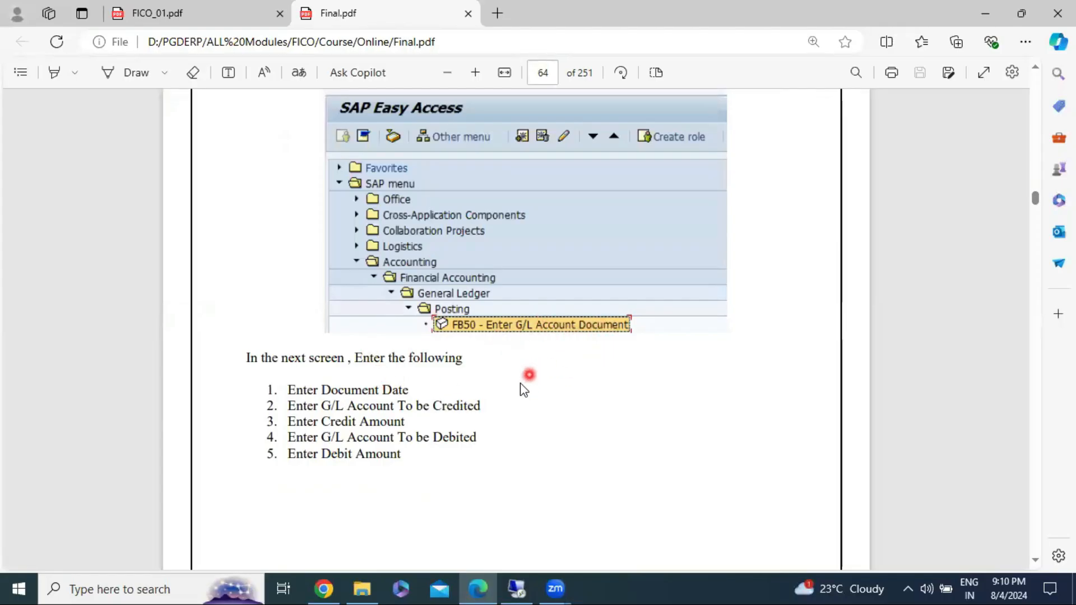
{"action": "scroll", "coordinate": [327, 400], "scroll_direction": "down", "scroll_amount": 15}
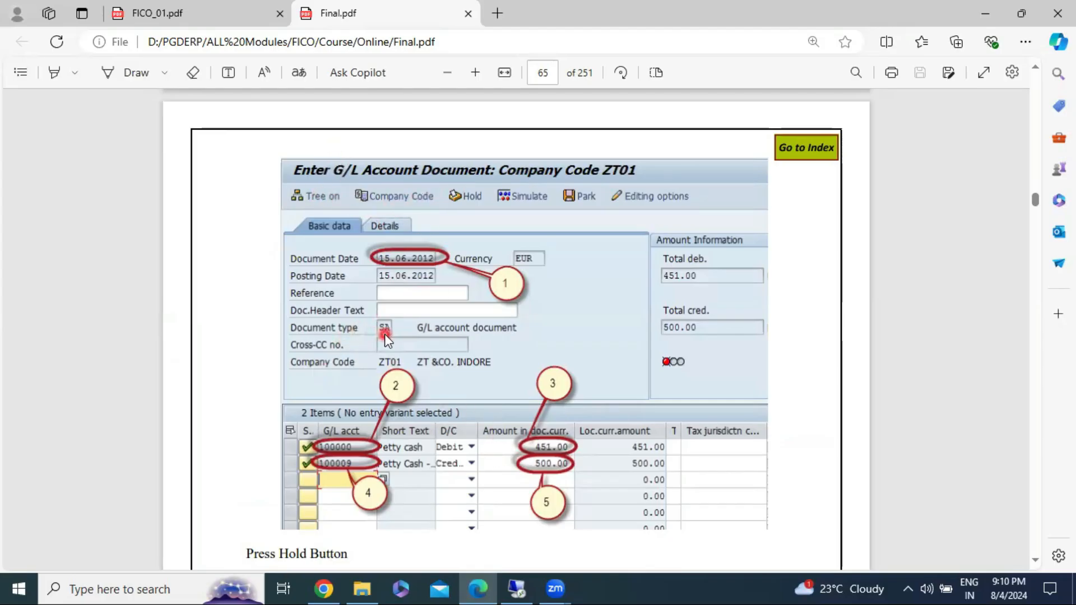
{"action": "scroll", "coordinate": [384, 347], "scroll_direction": "down", "scroll_amount": 2}
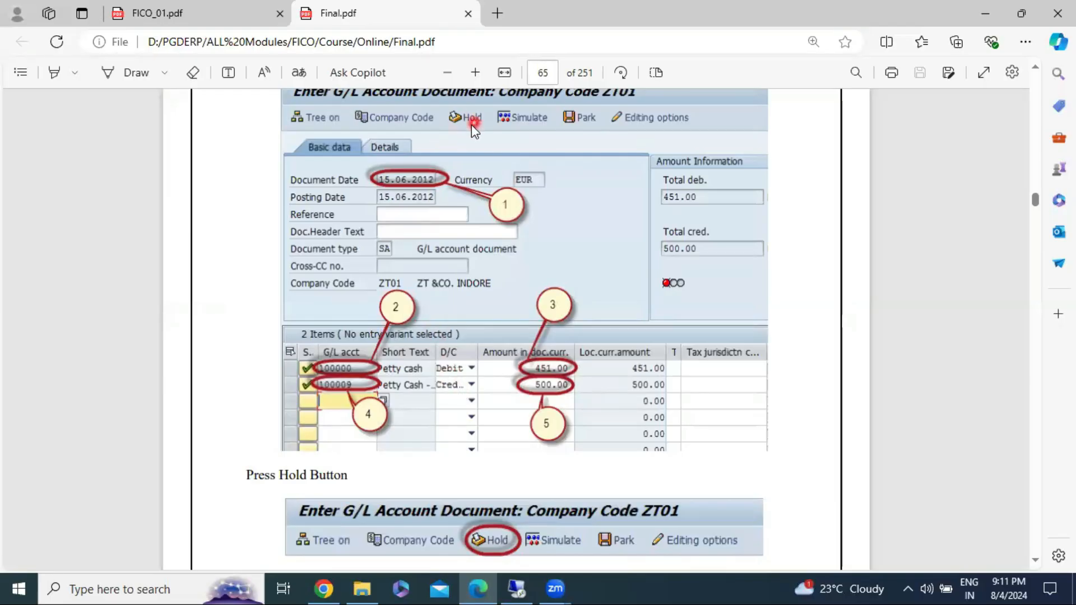
{"action": "scroll", "coordinate": [472, 168], "scroll_direction": "down", "scroll_amount": 4}
{"action": "scroll", "coordinate": [475, 305], "scroll_direction": "down", "scroll_amount": 2}
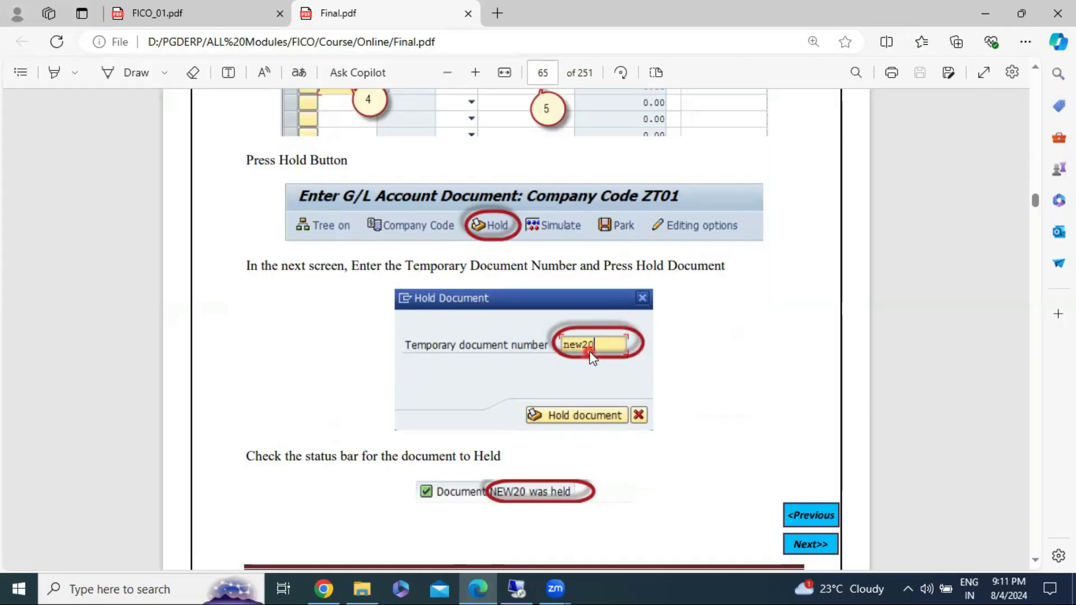
{"action": "scroll", "coordinate": [582, 344], "scroll_direction": "down", "scroll_amount": 1}
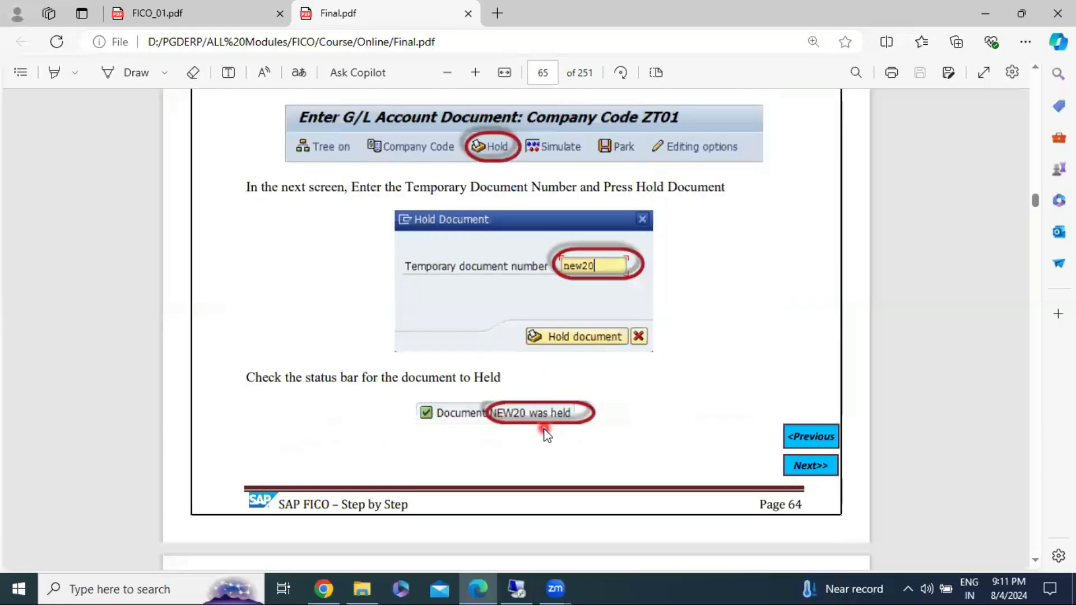
- Glance at section 22 on parking a G/L document, and review the FB50 entry steps in section 21 again
{"action": "scroll", "coordinate": [549, 429], "scroll_direction": "down", "scroll_amount": 5}
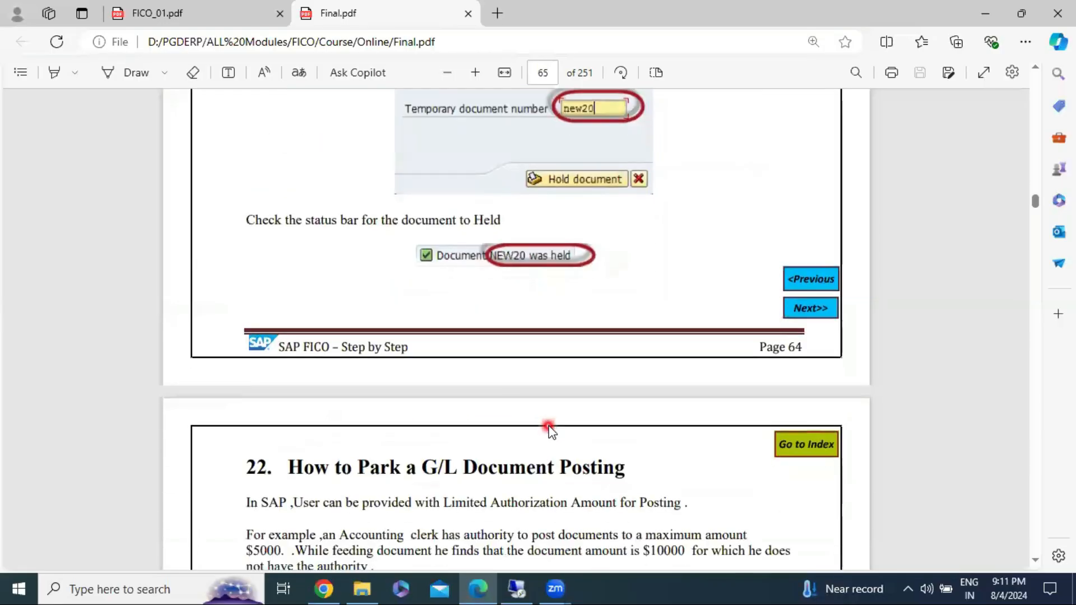
{"action": "scroll", "coordinate": [507, 417], "scroll_direction": "down", "scroll_amount": 1}
{"action": "scroll", "coordinate": [360, 307], "scroll_direction": "down", "scroll_amount": 2}
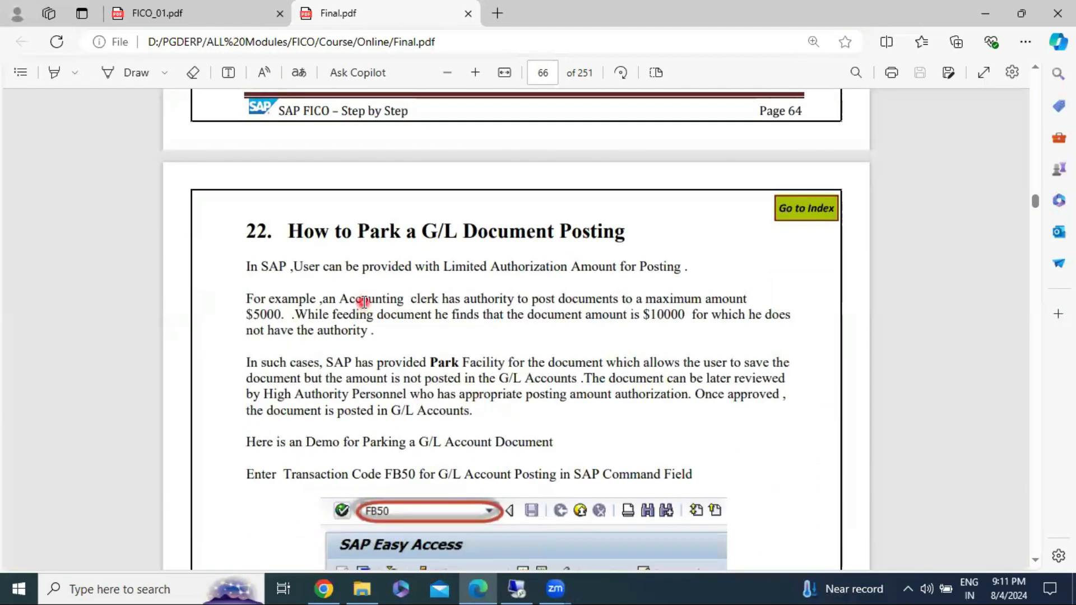
{"action": "scroll", "coordinate": [346, 428], "scroll_direction": "up", "scroll_amount": 4}
{"action": "scroll", "coordinate": [346, 428], "scroll_direction": "up", "scroll_amount": 14}
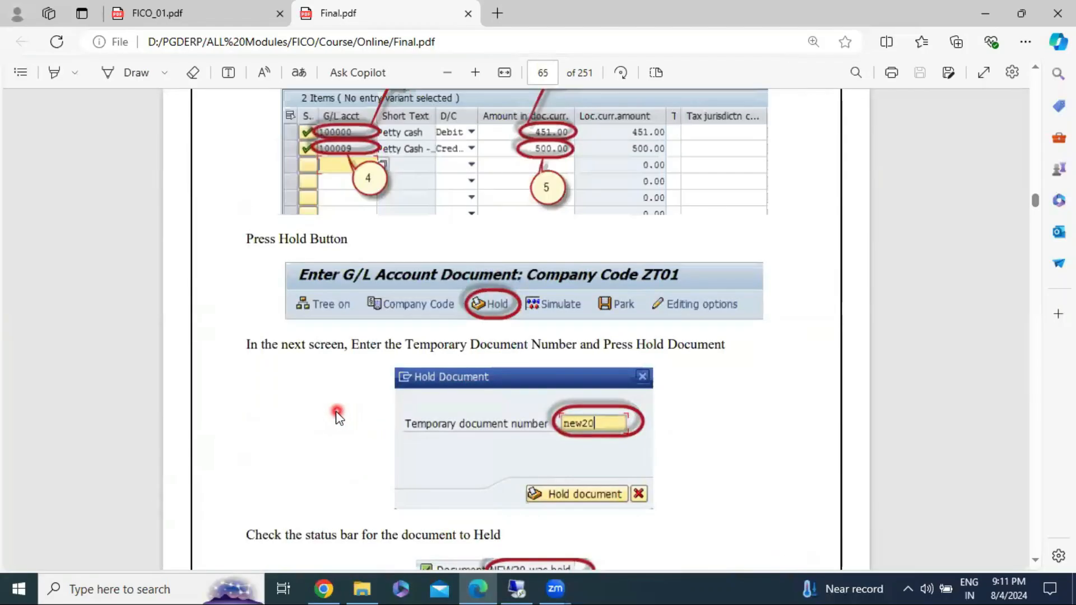
{"action": "scroll", "coordinate": [335, 417], "scroll_direction": "up", "scroll_amount": 12}
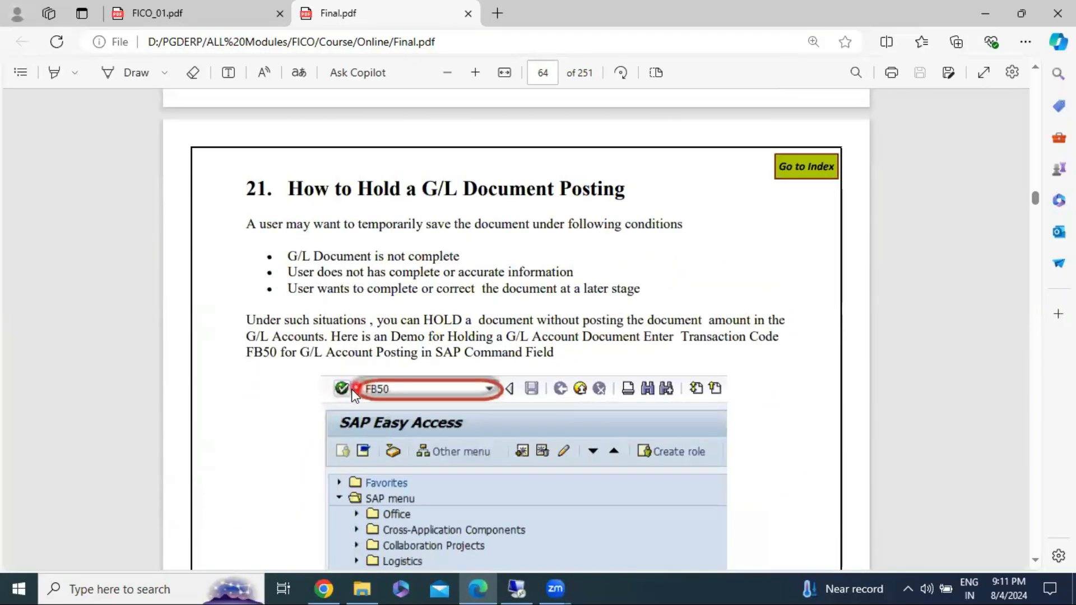
{"action": "scroll", "coordinate": [327, 401], "scroll_direction": "down", "scroll_amount": 8}
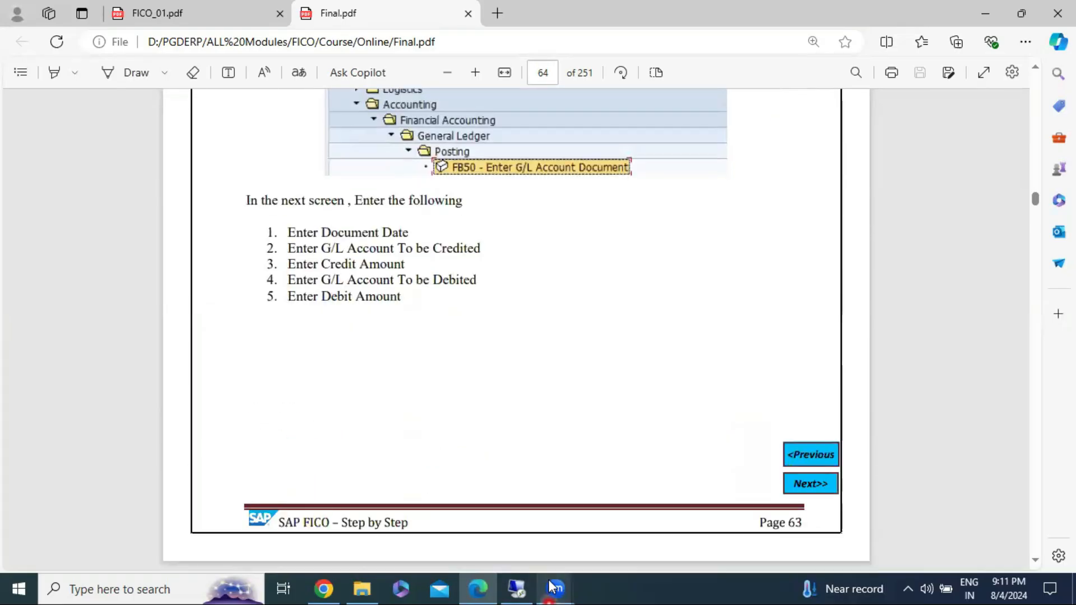
- Switch back to the SAP session and leave the document list for a new transaction using the /n command prefix
{"action": "left_click", "coordinate": [517, 587]}
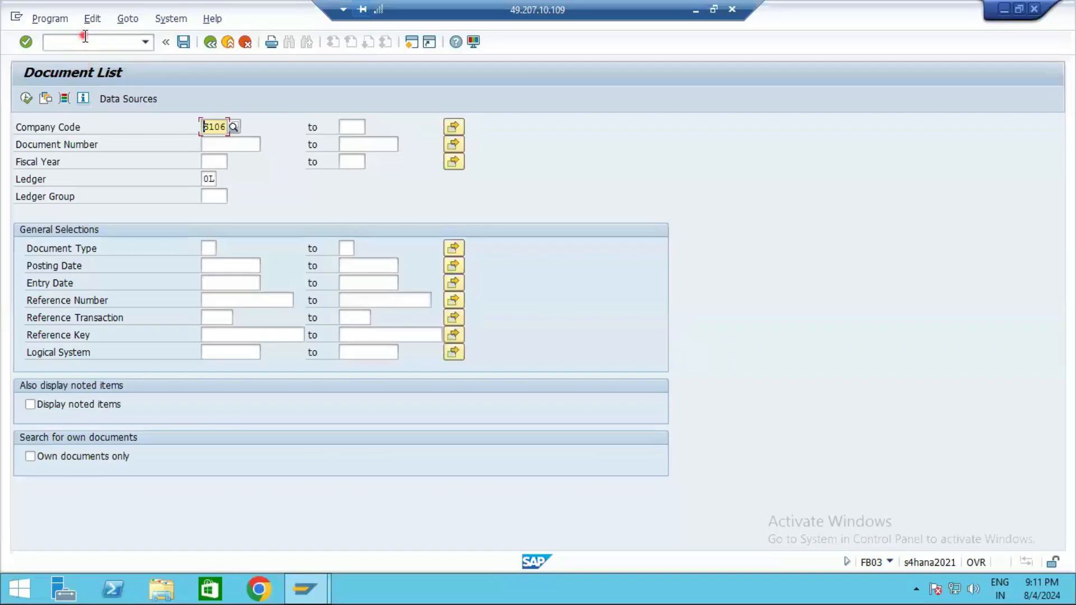
{"action": "left_click", "coordinate": [83, 42]}
{"action": "type", "text": "/n"}
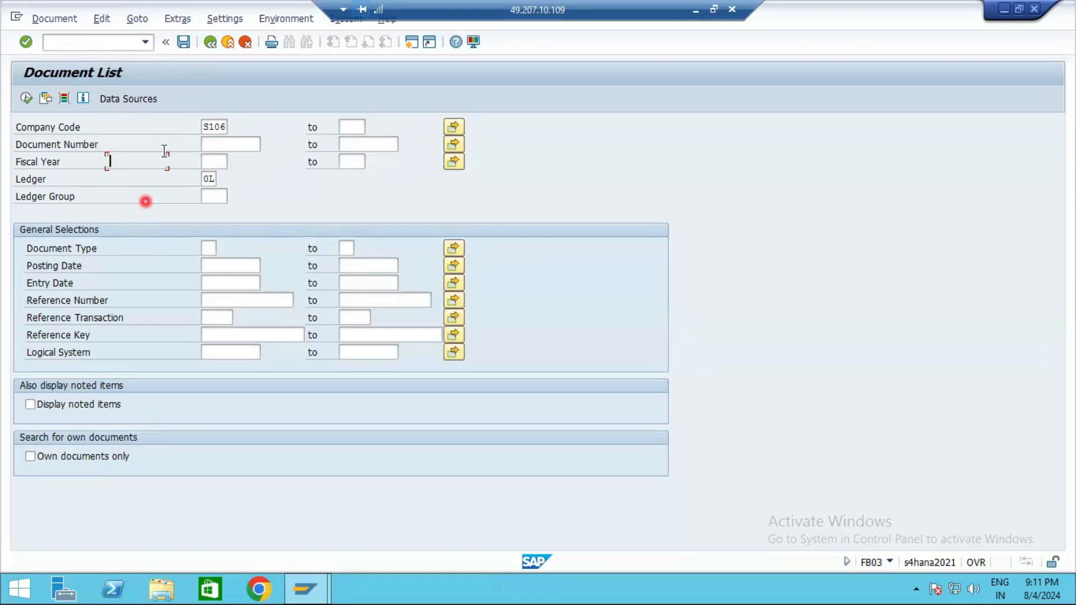
- Open the G/L account document entry transaction FB50 and enter the document date 04.08.2024
{"action": "key", "text": "alt+Tab"}
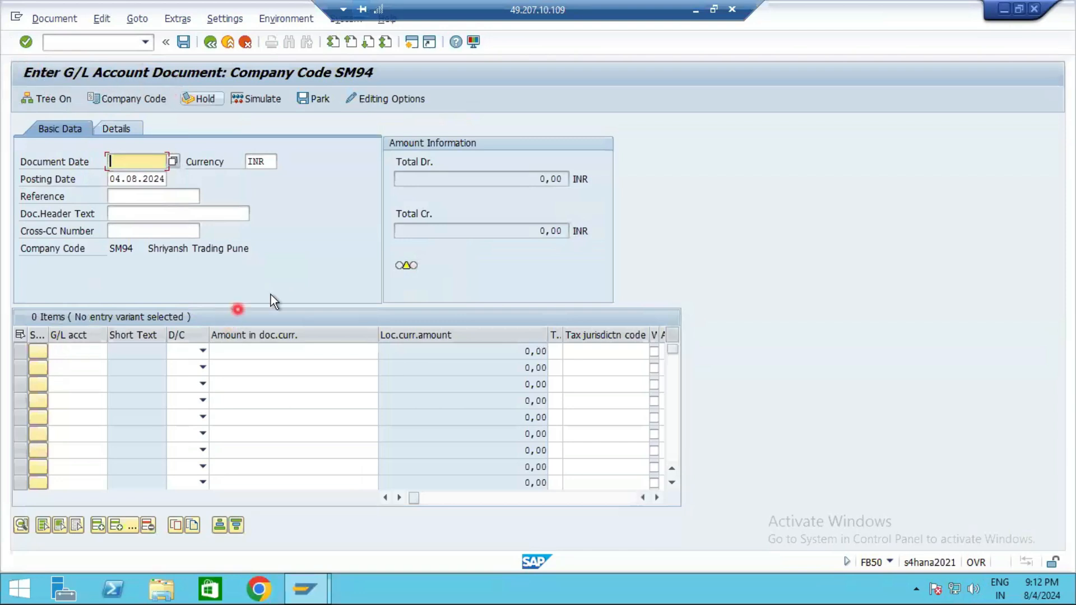
{"action": "type", "text": "04.08.2024"}
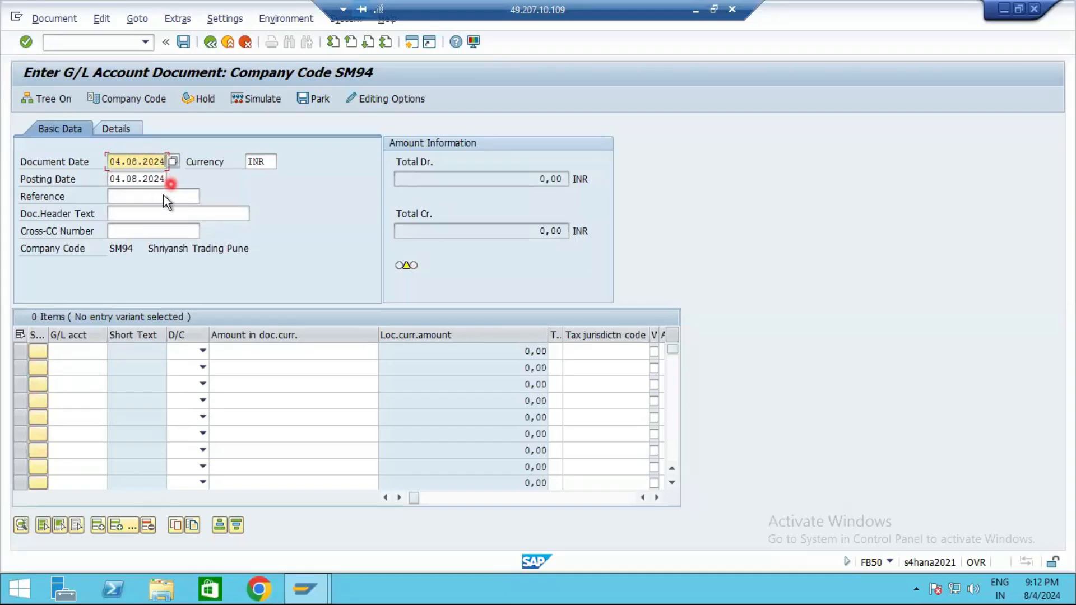
{"action": "left_click", "coordinate": [109, 350]}
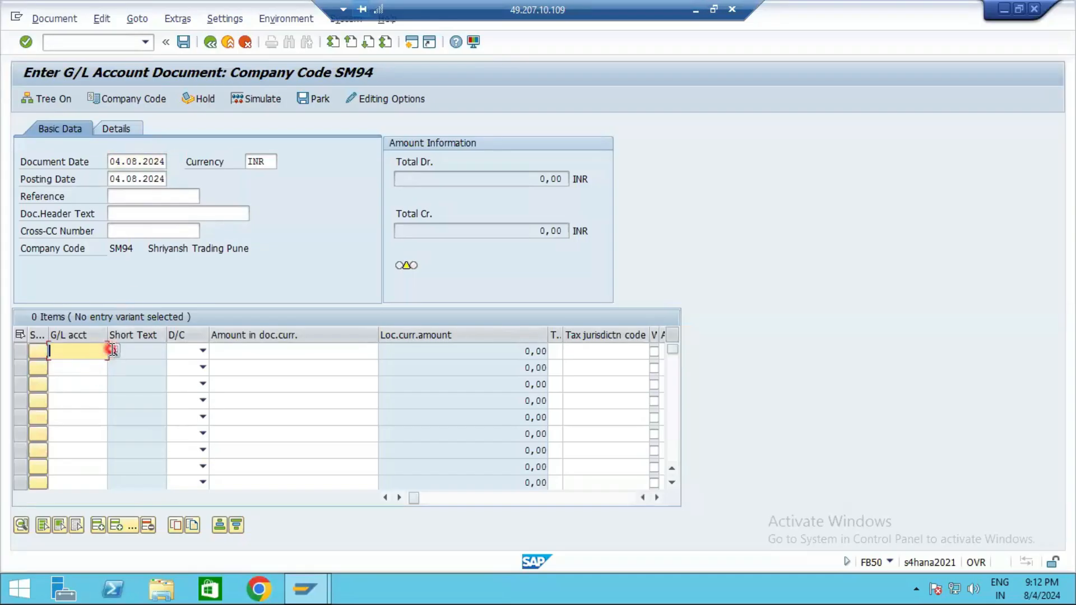
{"action": "left_click", "coordinate": [112, 350]}
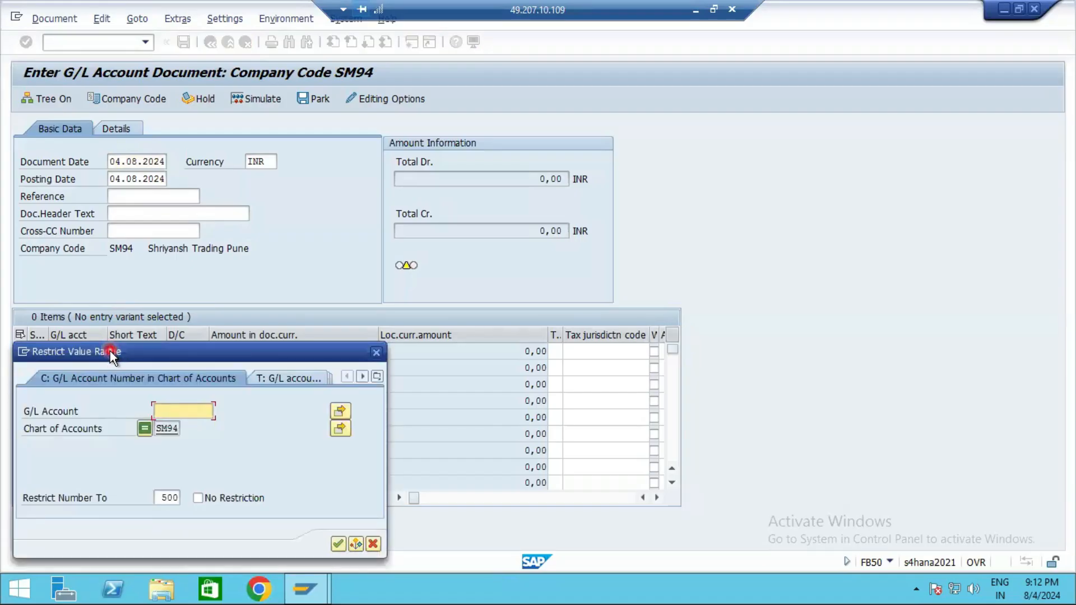
{"action": "left_click", "coordinate": [168, 428]}
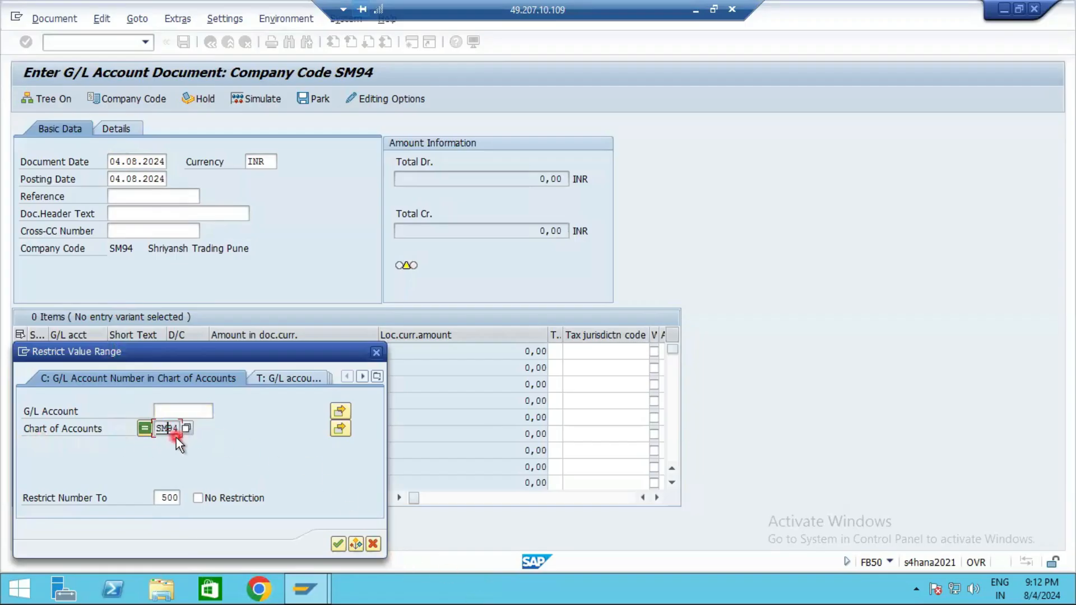
{"action": "left_click", "coordinate": [375, 354]}
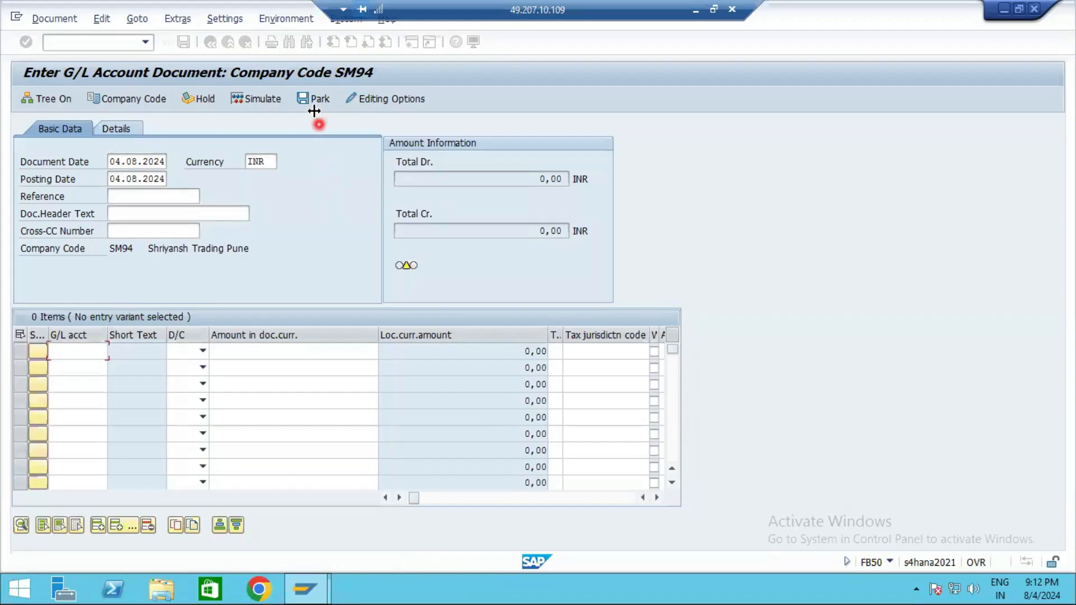
- Change the document entry to company code S106 and enter the document date 04.08.2024
{"action": "left_click", "coordinate": [130, 101]}
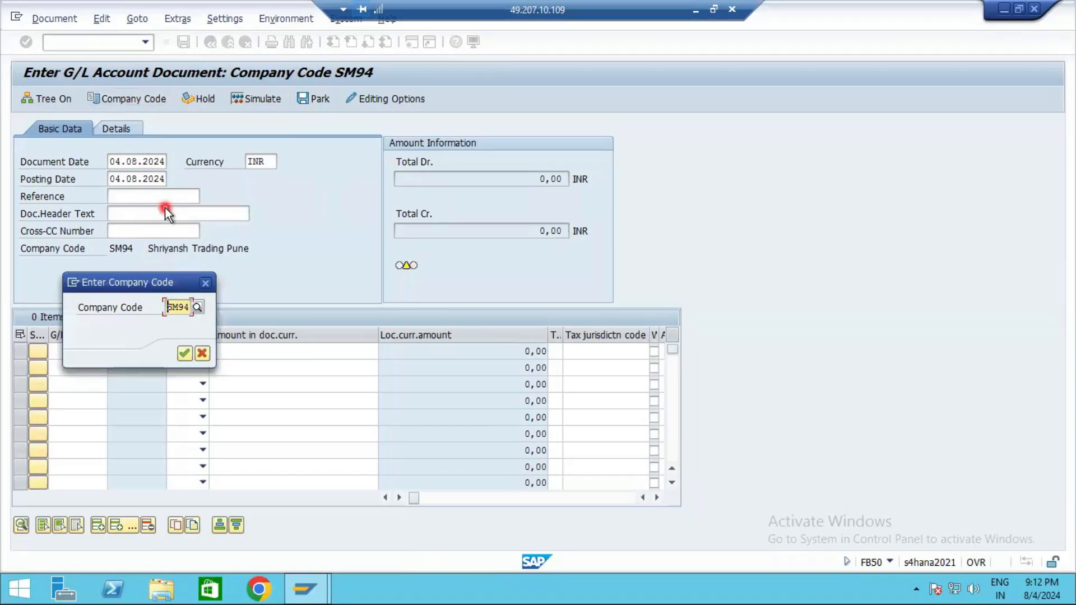
{"action": "type", "text": "s106"}
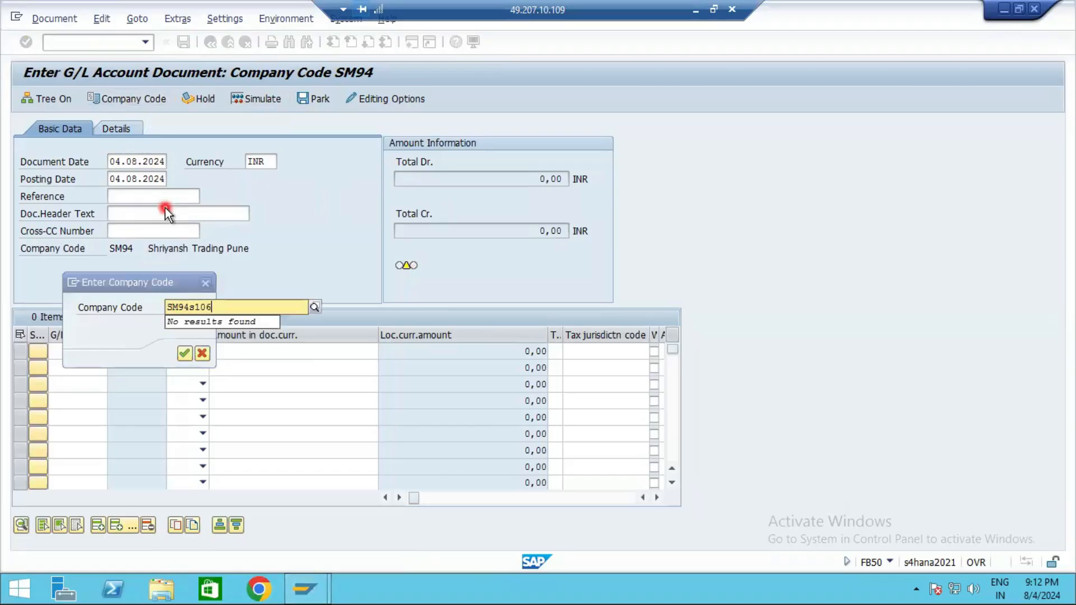
{"action": "key", "text": "BackSpace"}
{"action": "key", "text": "BackSpace"}
{"action": "key", "text": "BackSpace"}
{"action": "key", "text": "BackSpace"}
{"action": "key", "text": "BackSpace"}
{"action": "type", "text": "106"}
{"action": "key", "text": "Return"}
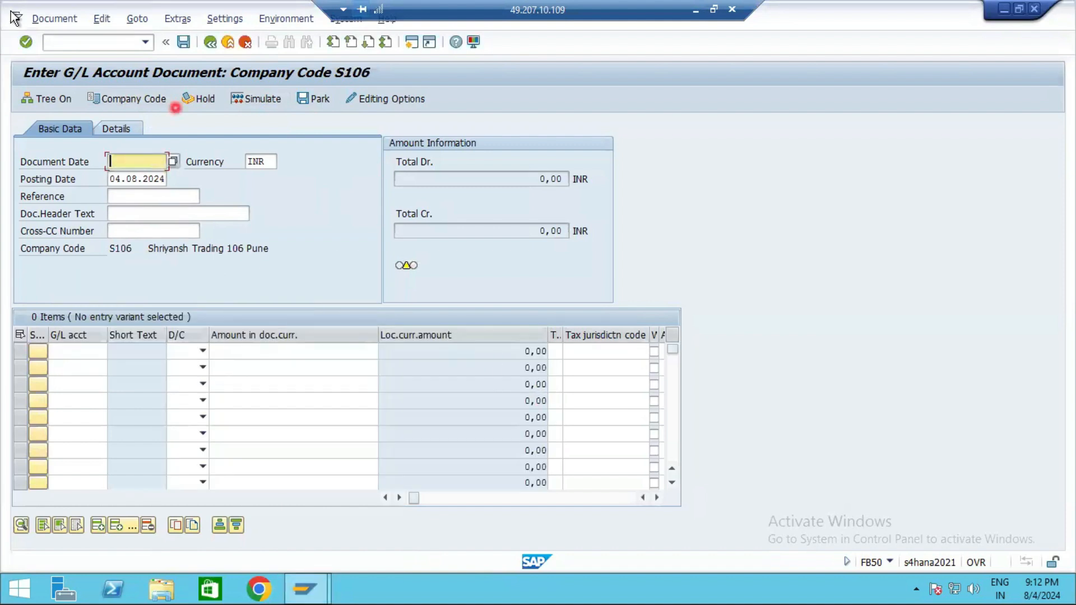
{"action": "type", "text": "04.08"}
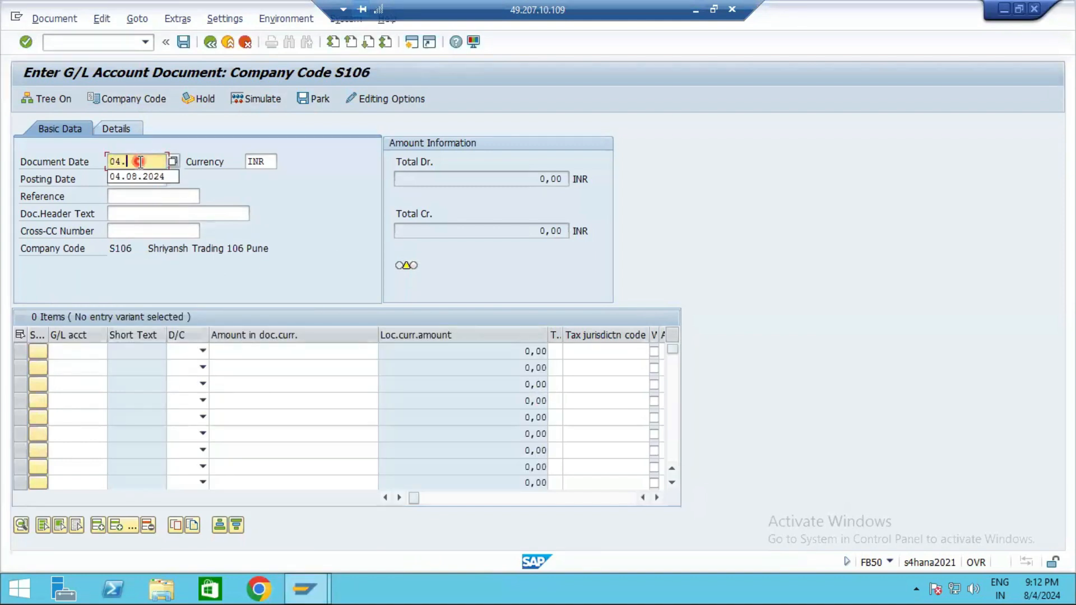
{"action": "type", "text": ".2024"}
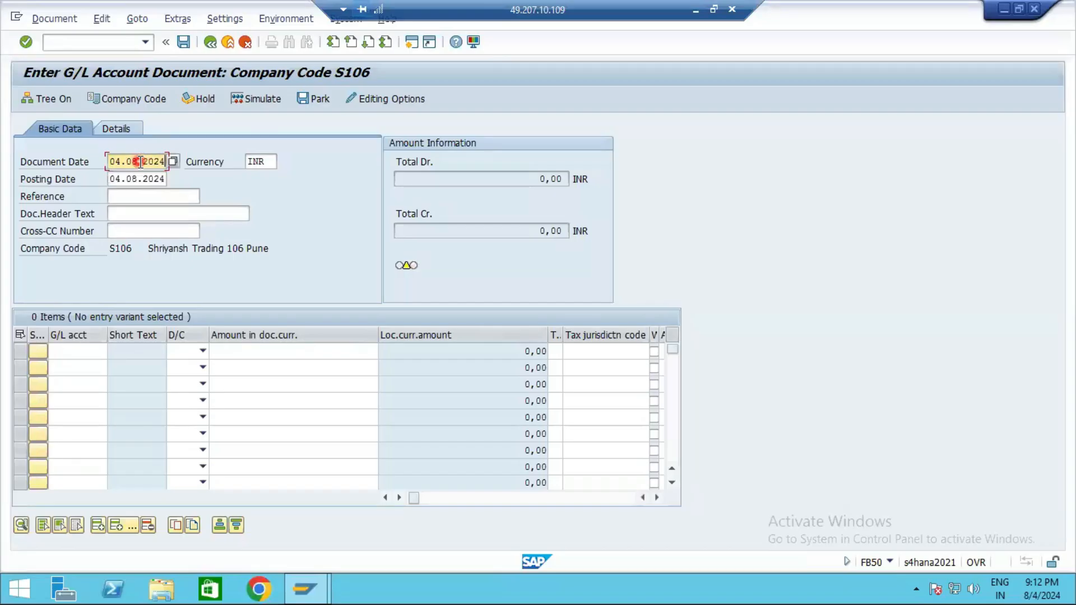
- Look up the G/L accounts of chart S106 and choose account 1000 (Land) for the first line item
{"action": "left_click", "coordinate": [95, 351]}
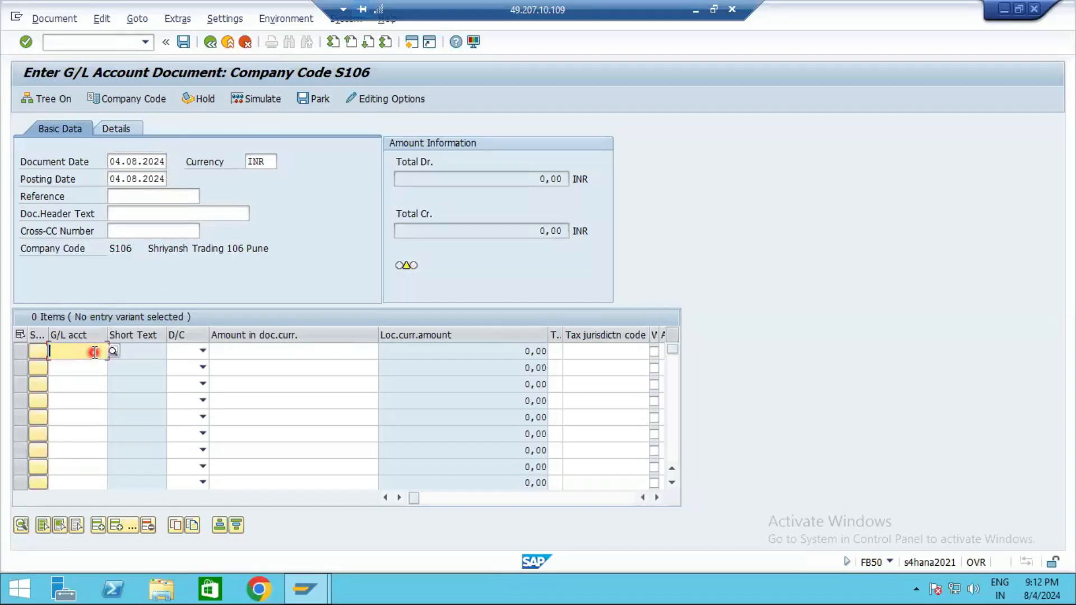
{"action": "left_click", "coordinate": [107, 352]}
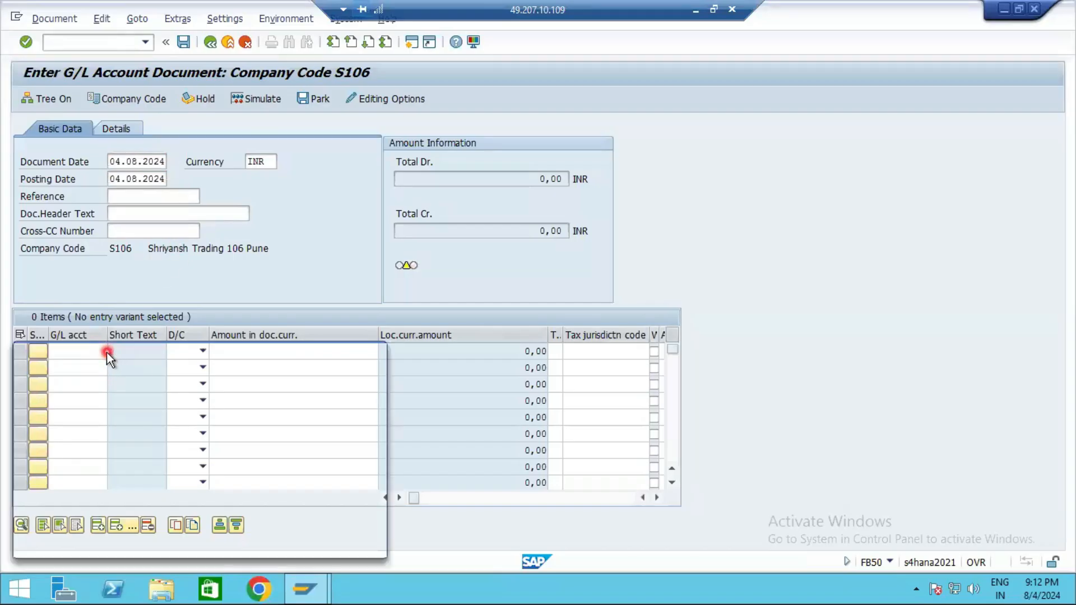
{"action": "type", "text": "*"}
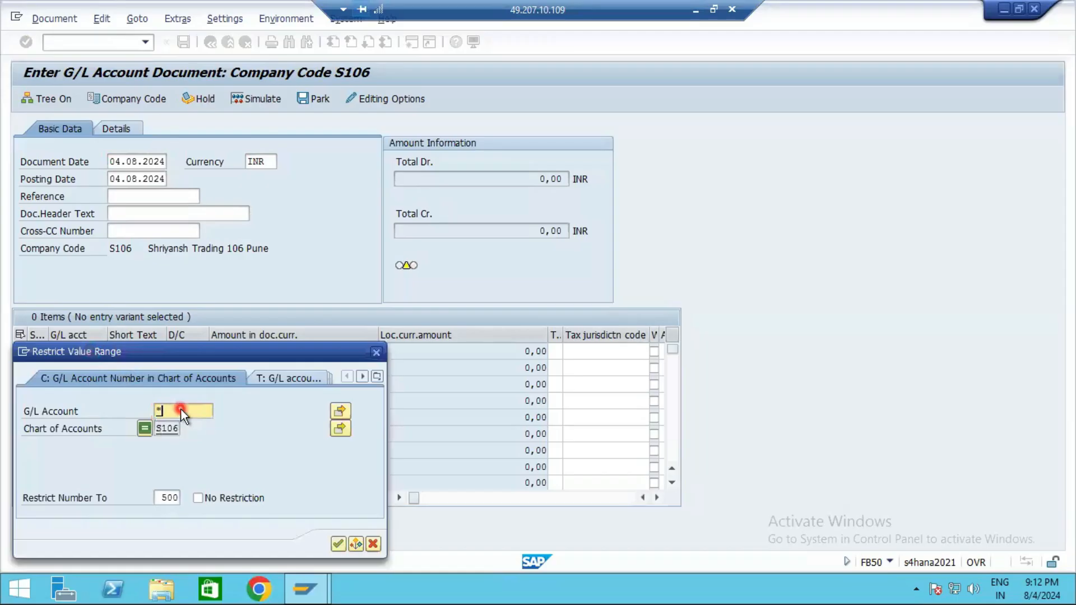
{"action": "key", "text": "Return"}
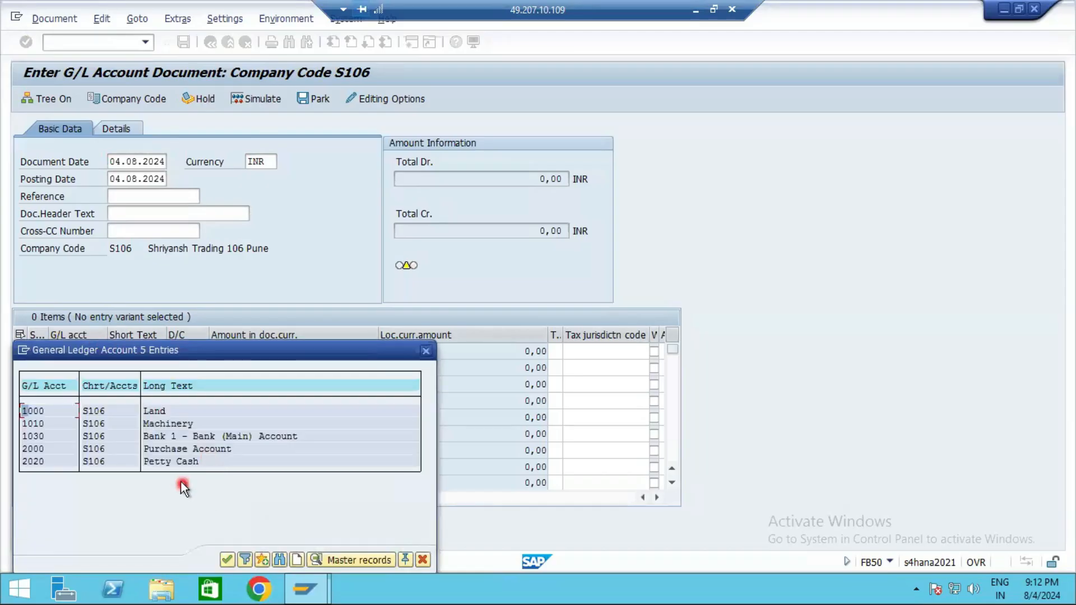
{"action": "left_click", "coordinate": [160, 411]}
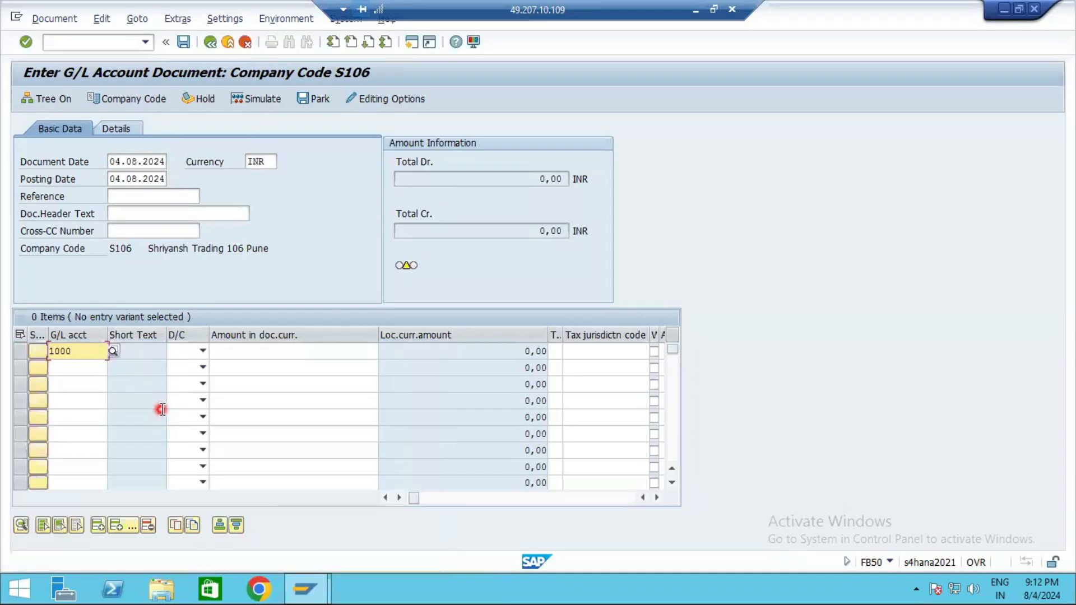
- Look up and choose G/L account 2020 (Petty Cash) for the second line item
{"action": "left_click", "coordinate": [69, 368]}
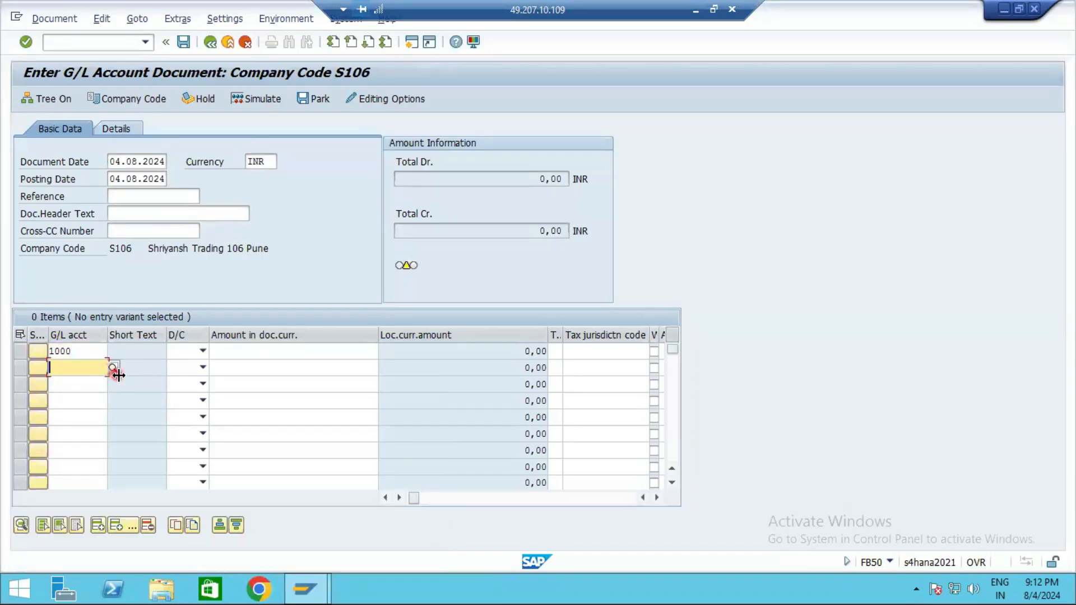
{"action": "left_click", "coordinate": [112, 371]}
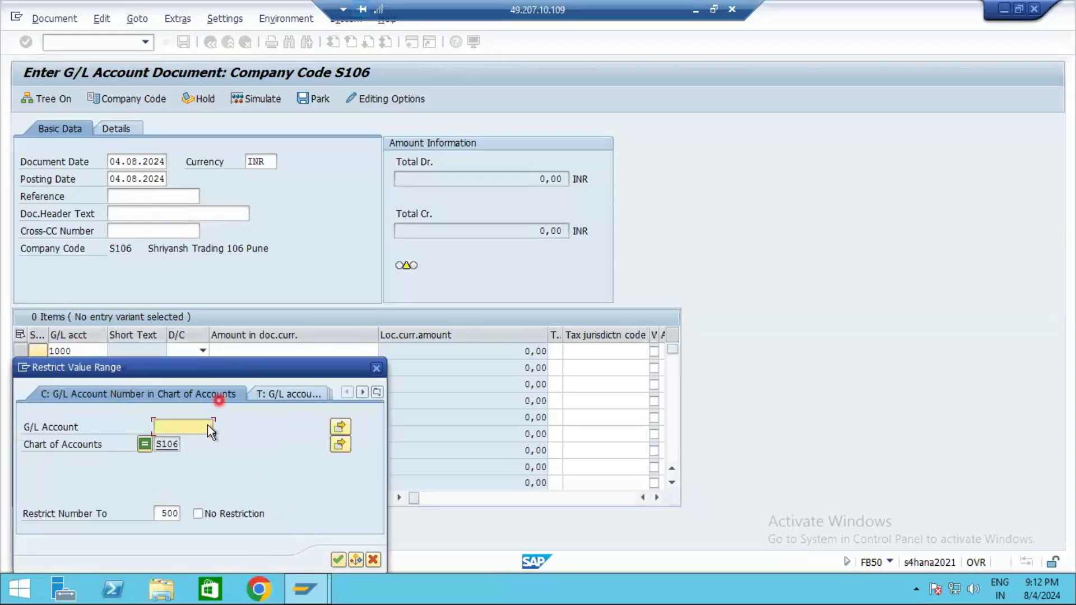
{"action": "key", "text": "Return"}
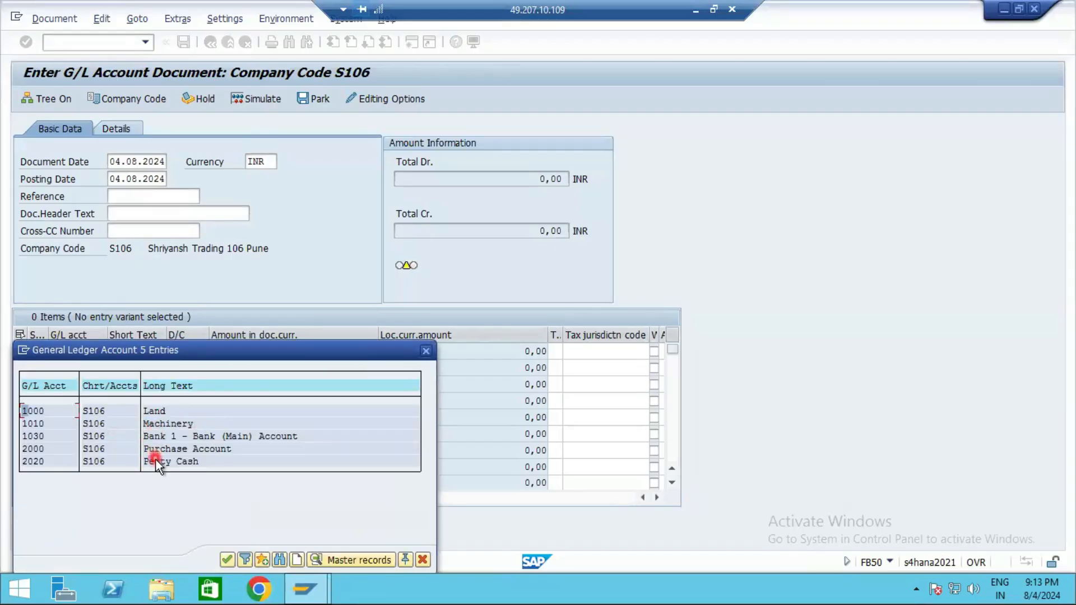
{"action": "double_click", "coordinate": [150, 465]}
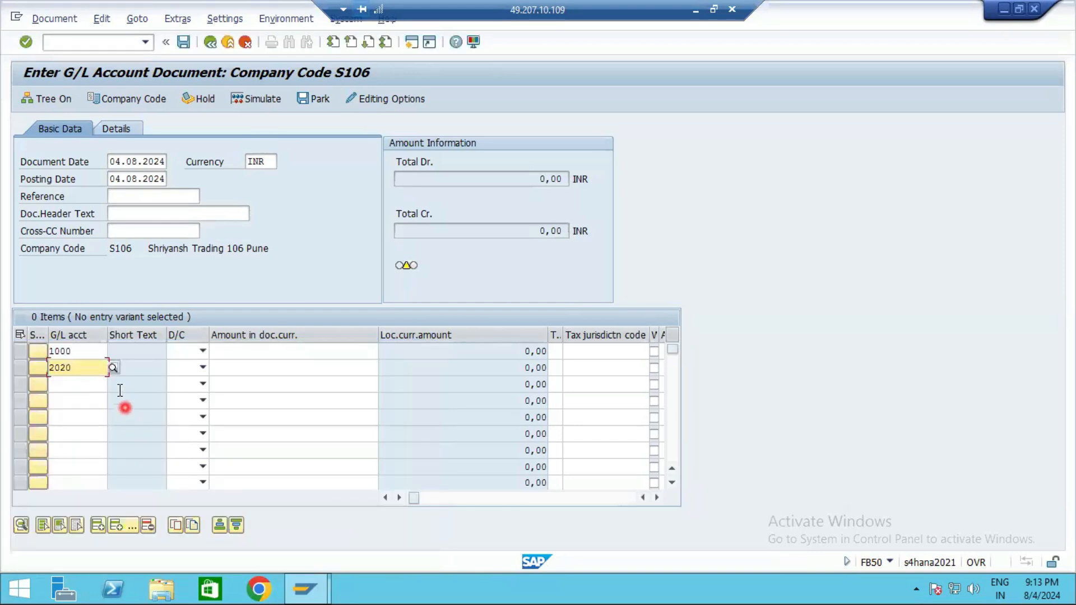
{"action": "left_click", "coordinate": [115, 369]}
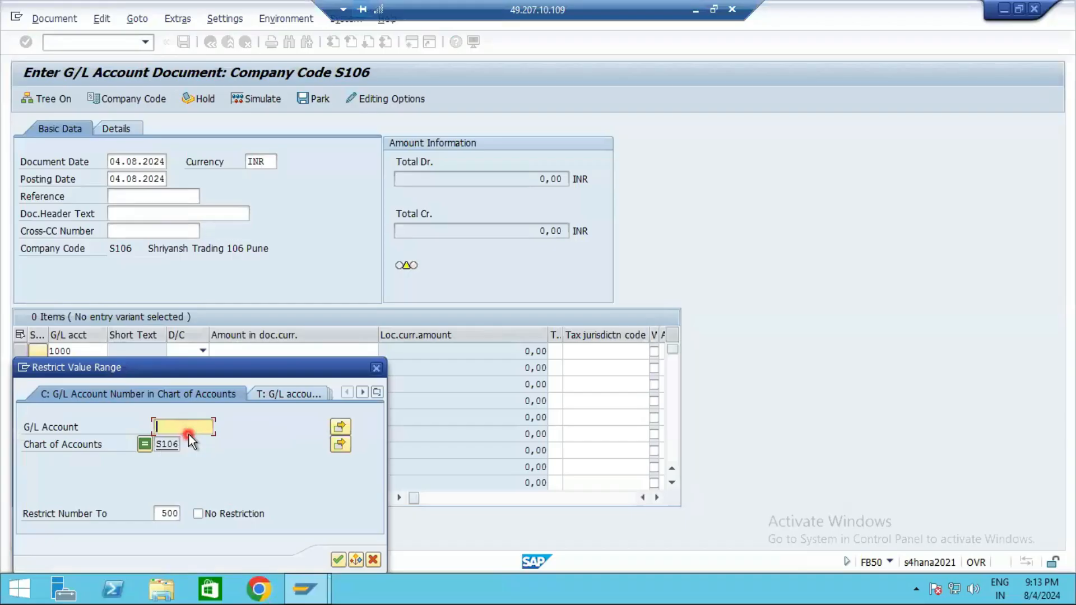
{"action": "key", "text": "Return"}
{"action": "double_click", "coordinate": [165, 461]}
- Replace the first line item's G/L account with 2000
{"action": "left_click_drag", "start_coordinate": [71, 351], "coordinate": [16, 340]}
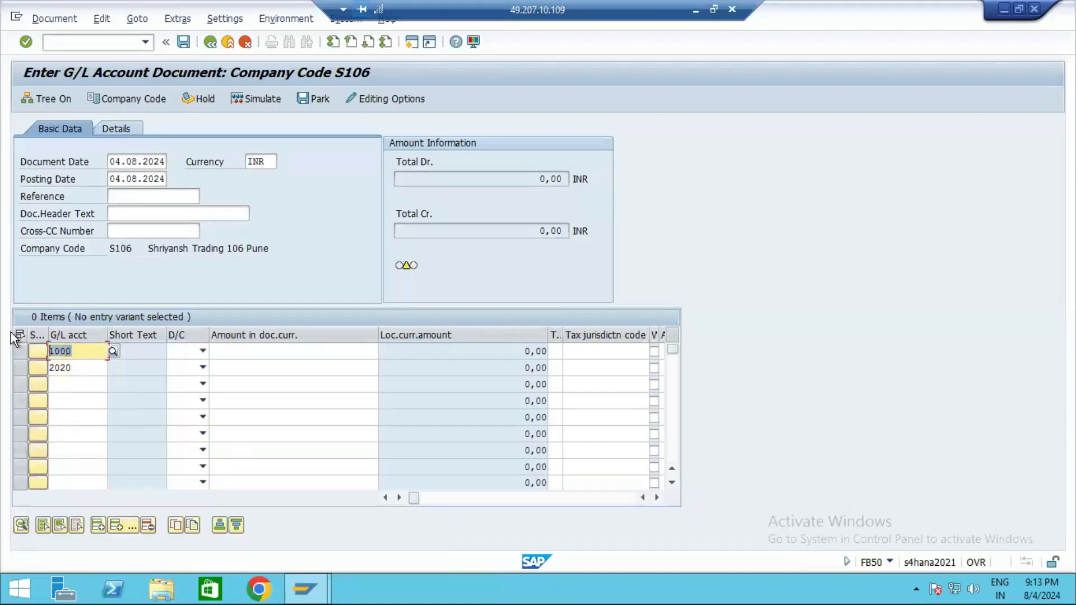
{"action": "type", "text": "2000"}
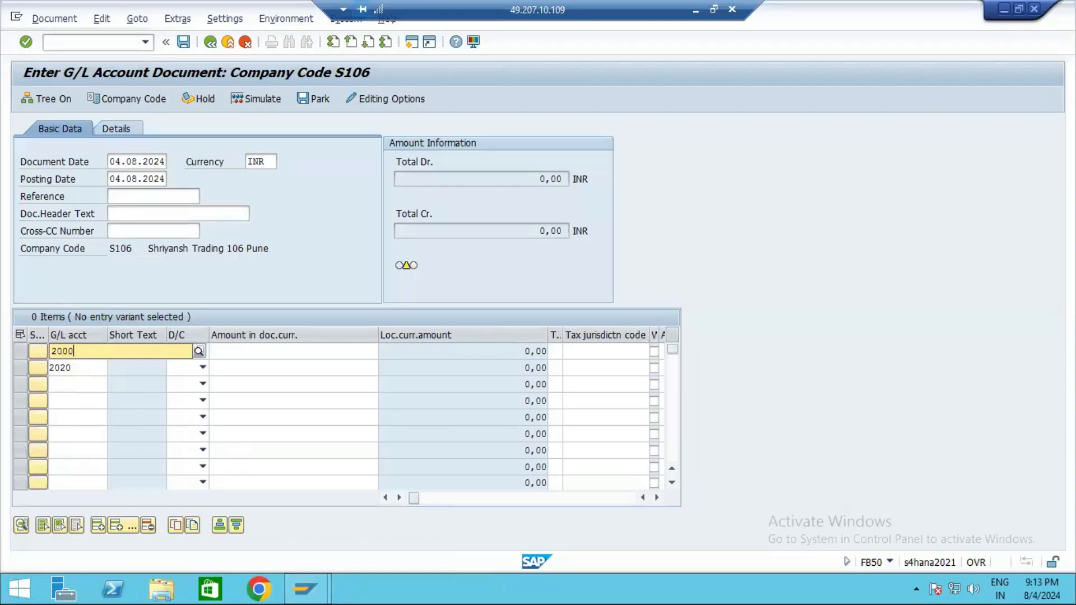
{"action": "left_click", "coordinate": [283, 404]}
- Mark account 2000 as credit and account 2020 as debit, each with an amount of 500
{"action": "left_click", "coordinate": [201, 352]}
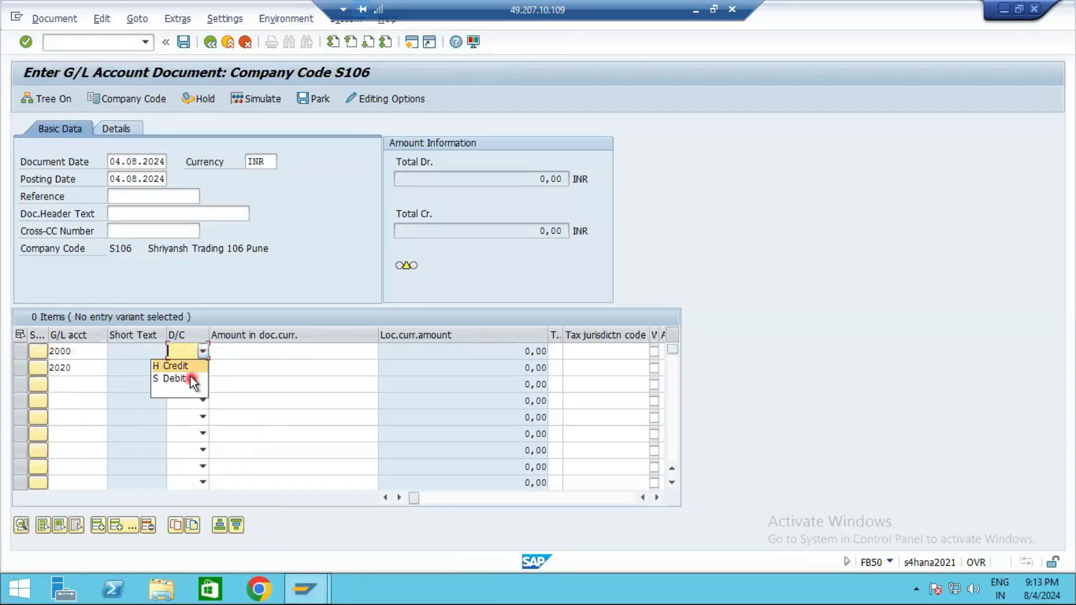
{"action": "left_click", "coordinate": [185, 367]}
{"action": "left_click", "coordinate": [203, 368]}
{"action": "left_click", "coordinate": [183, 396]}
{"action": "left_click", "coordinate": [233, 349]}
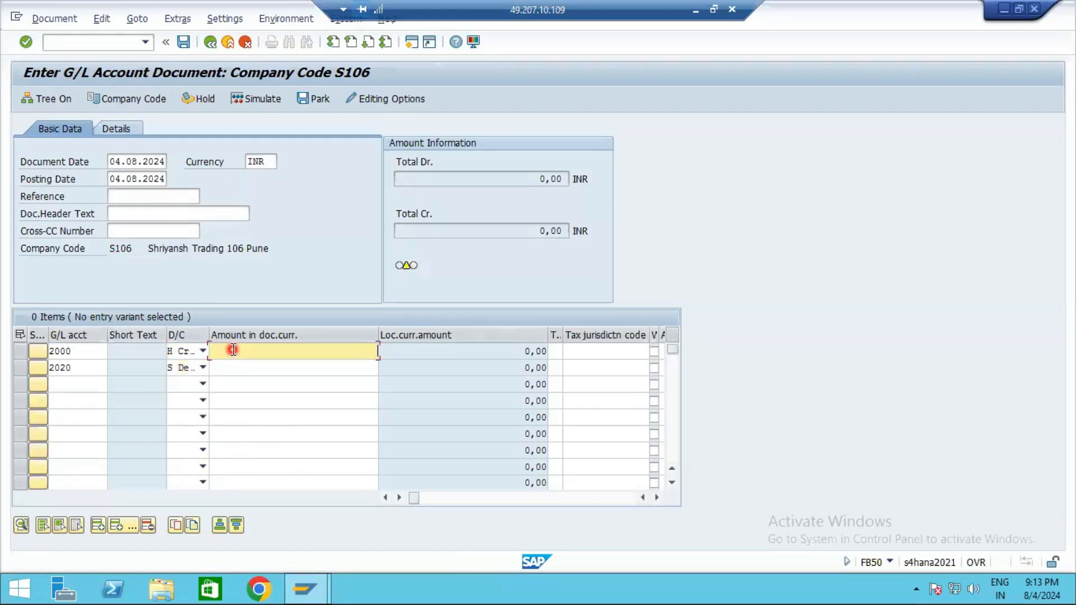
{"action": "type", "text": "500"}
{"action": "left_click", "coordinate": [245, 365]}
{"action": "type", "text": "500"}
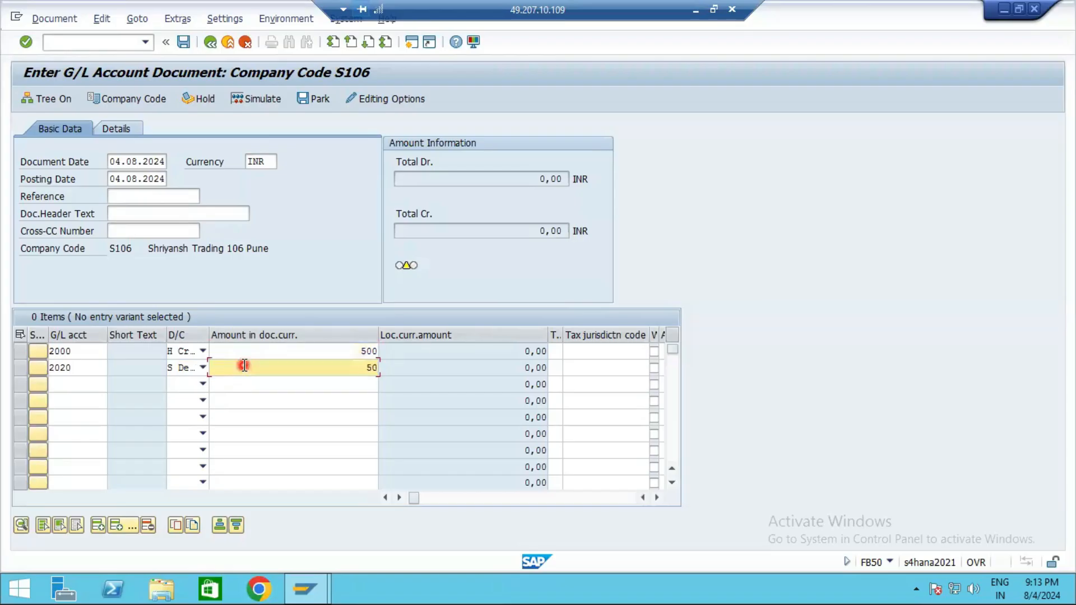
{"action": "left_click", "coordinate": [300, 448]}
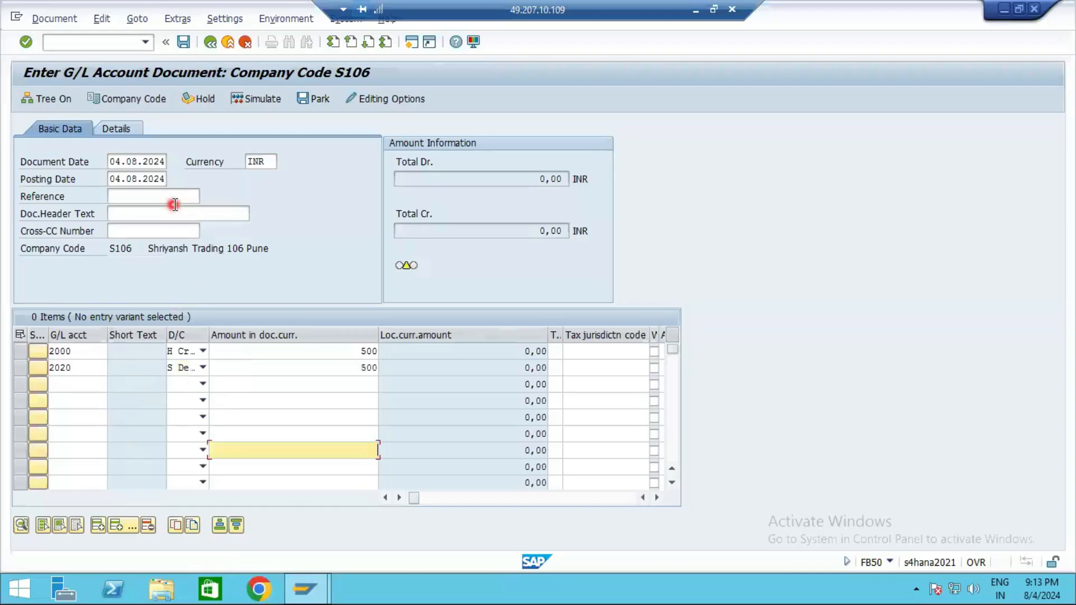
- Try to hold the entered document with the reference left empty, and open the long text of the error message
{"action": "left_click", "coordinate": [129, 196]}
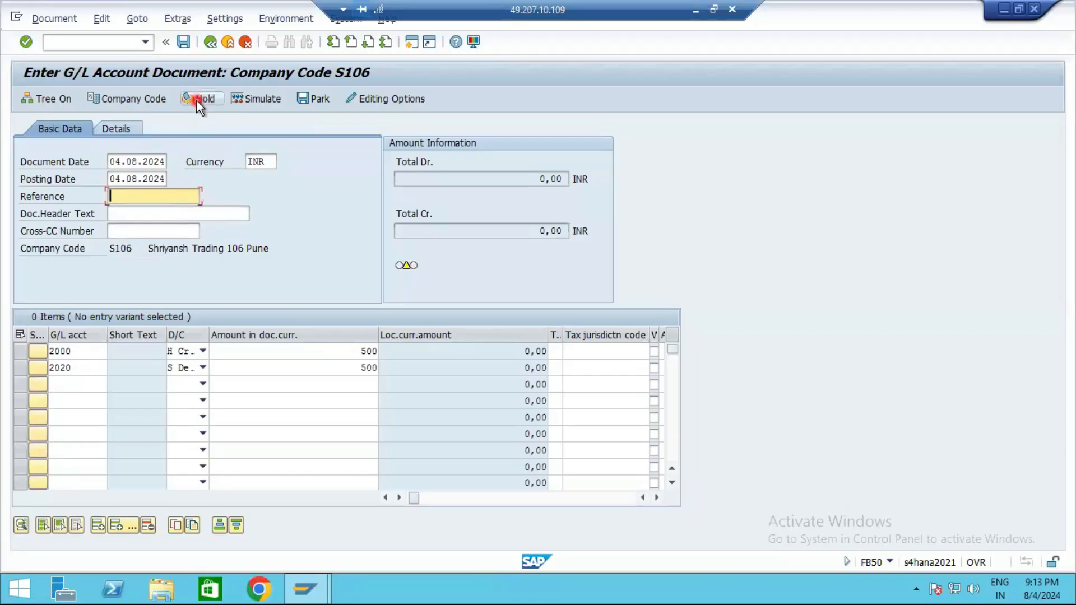
{"action": "left_click", "coordinate": [64, 98]}
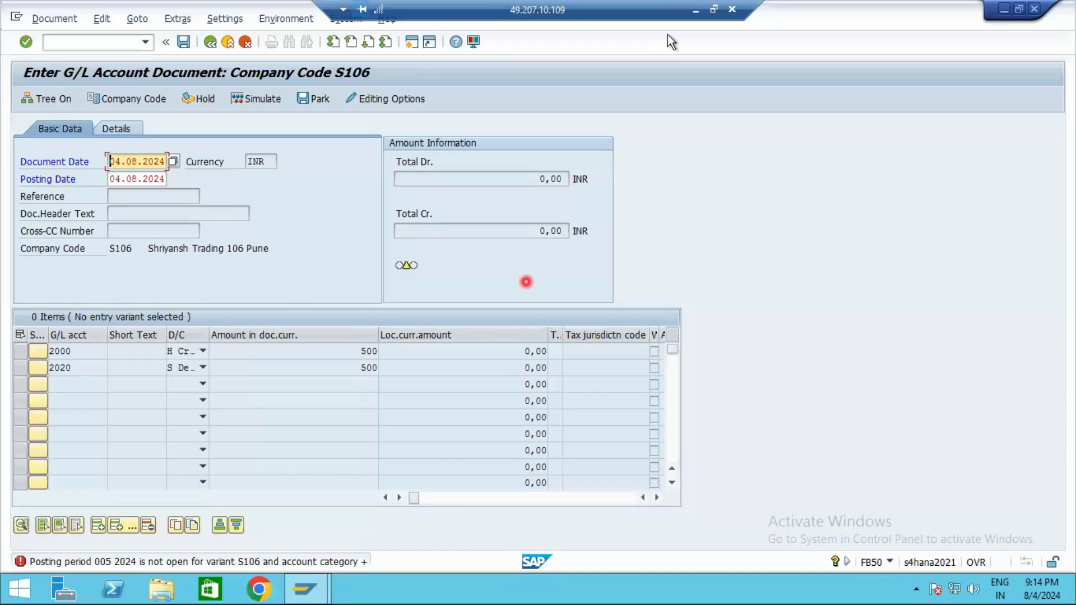
{"action": "left_click", "coordinate": [192, 561]}
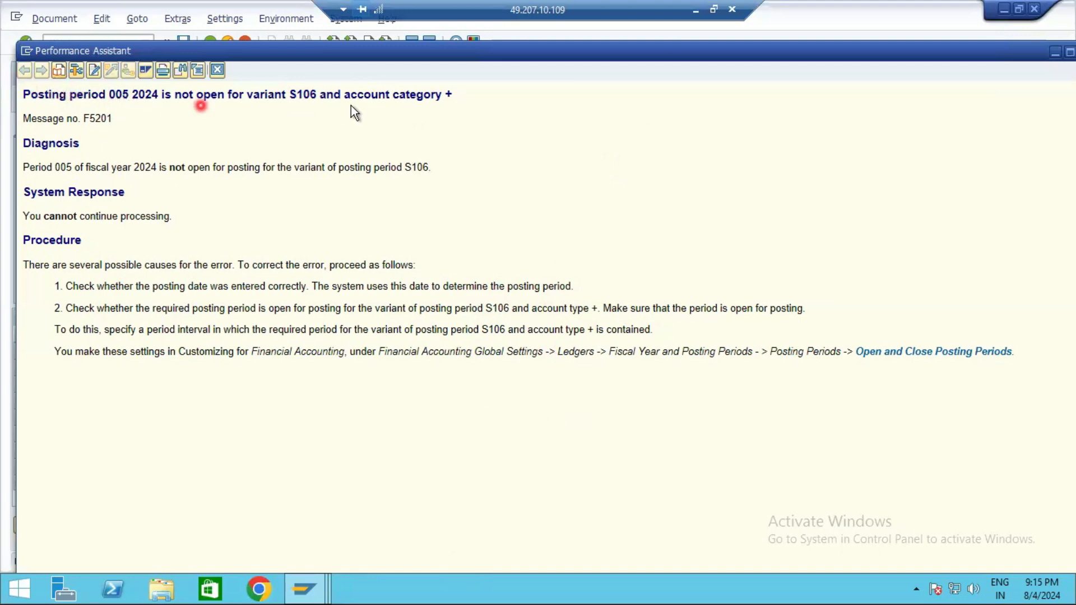
- Read the error's title, diagnosis and correction procedure for posting period variant S106, and close the explanation
{"action": "left_click", "coordinate": [413, 103]}
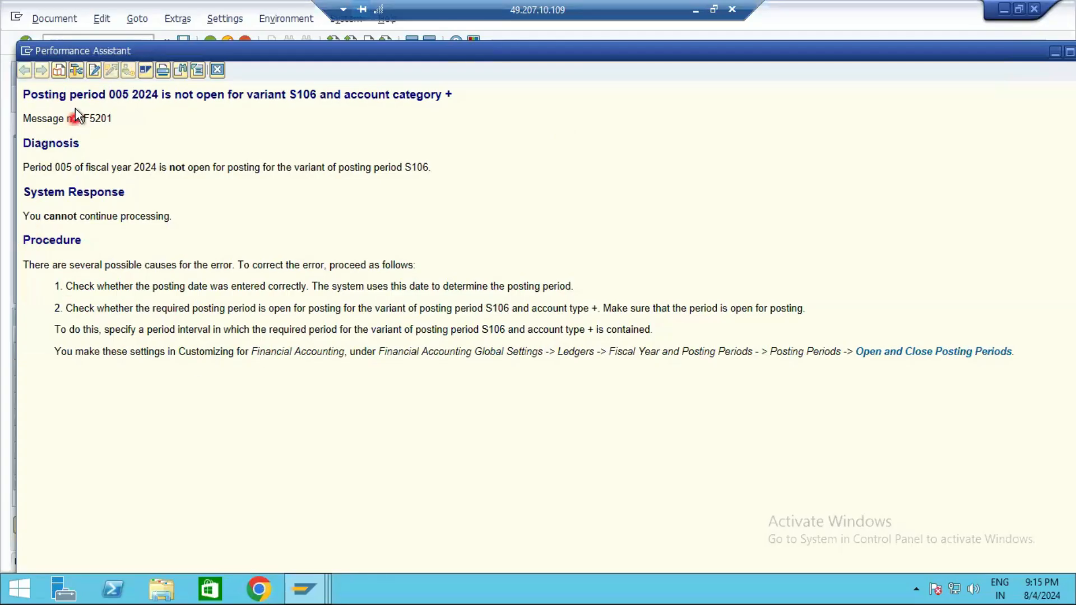
{"action": "left_click_drag", "start_coordinate": [67, 265], "coordinate": [699, 341]}
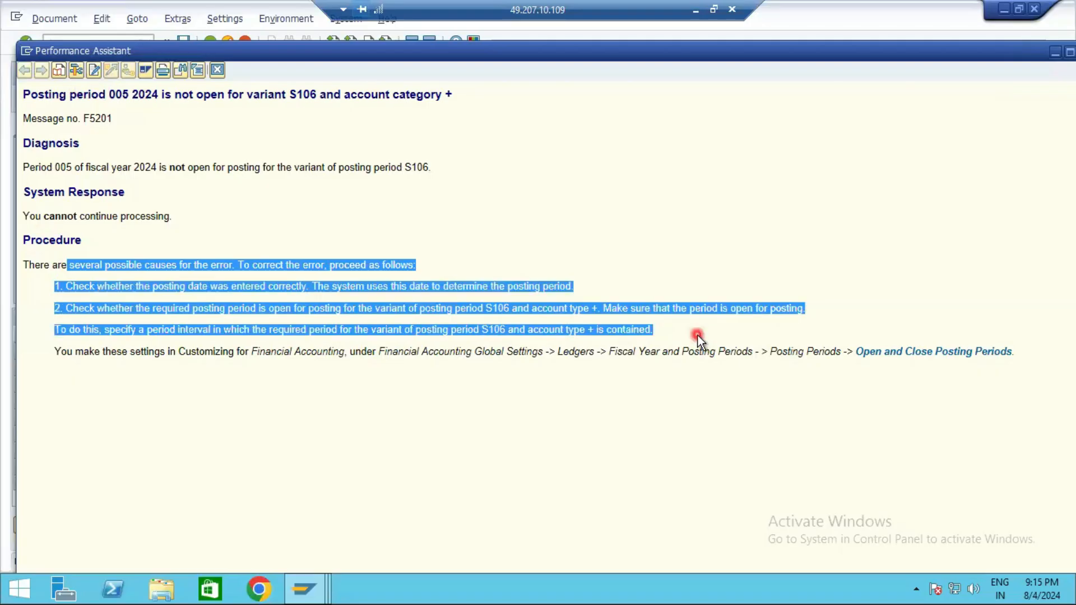
{"action": "left_click", "coordinate": [673, 312]}
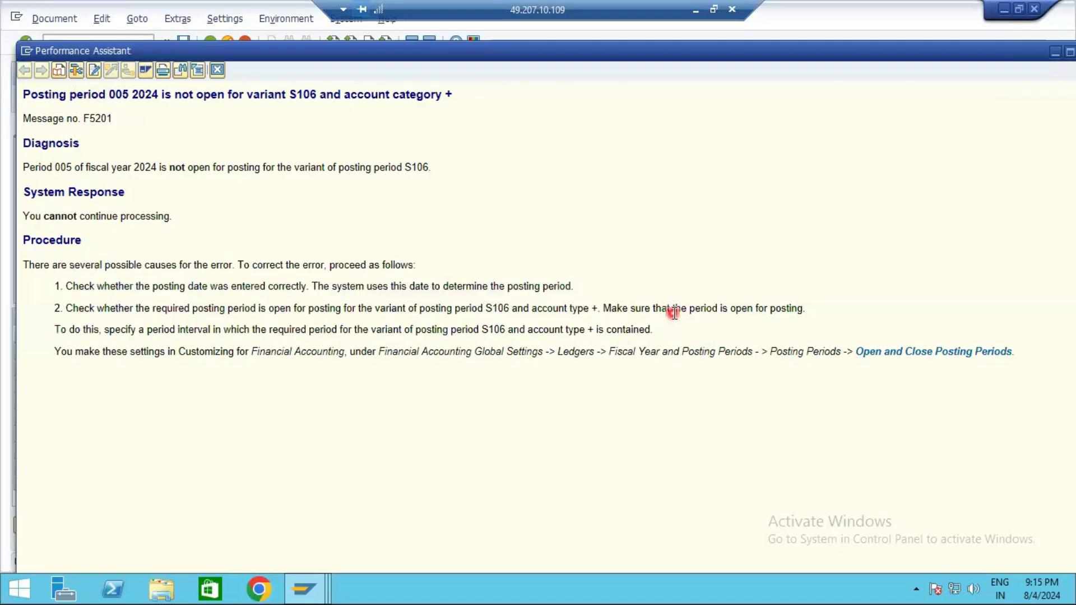
{"action": "double_click", "coordinate": [440, 99]}
{"action": "left_click", "coordinate": [440, 126]}
{"action": "left_click_drag", "start_coordinate": [287, 95], "coordinate": [315, 99]}
{"action": "left_click", "coordinate": [445, 98]}
{"action": "left_click", "coordinate": [220, 79]}
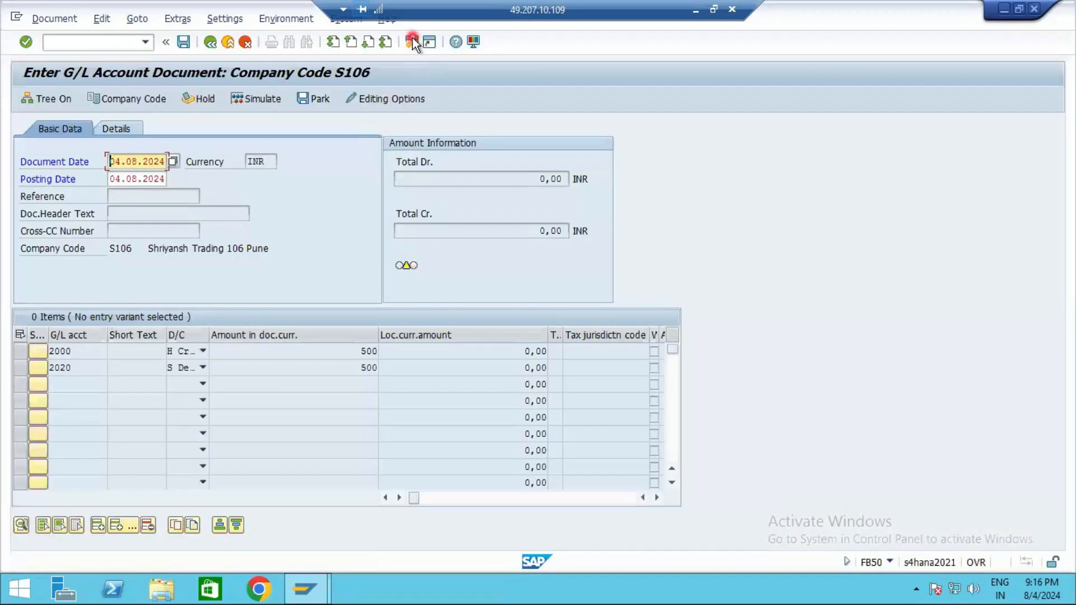
- Open transaction OB52 in a new session for posting period variant S106
{"action": "left_click", "coordinate": [413, 41]}
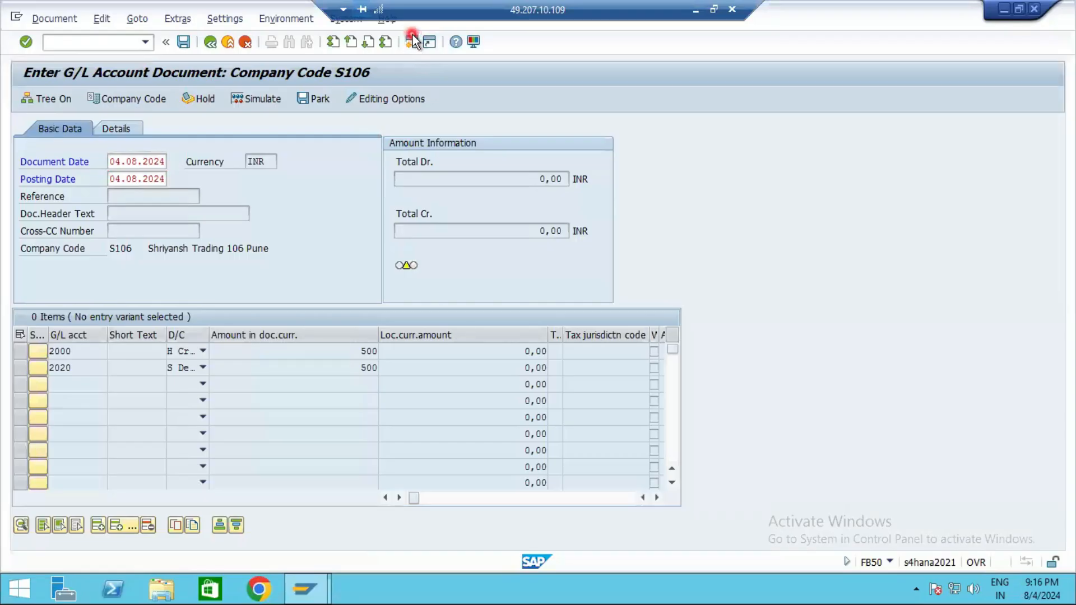
{"action": "type", "text": "o"}
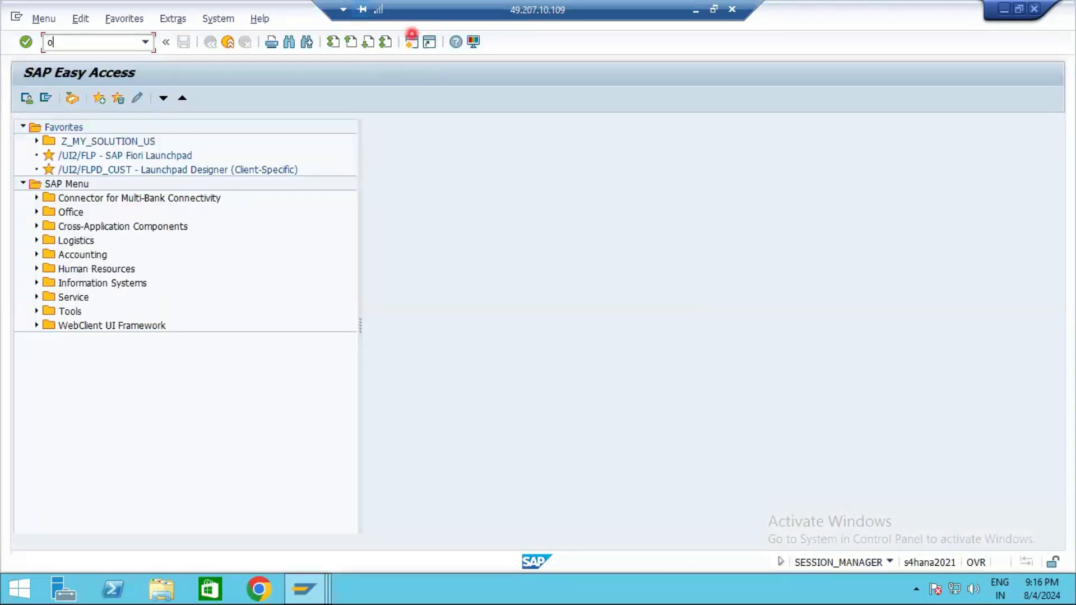
{"action": "type", "text": "b52"}
{"action": "key", "text": "Return"}
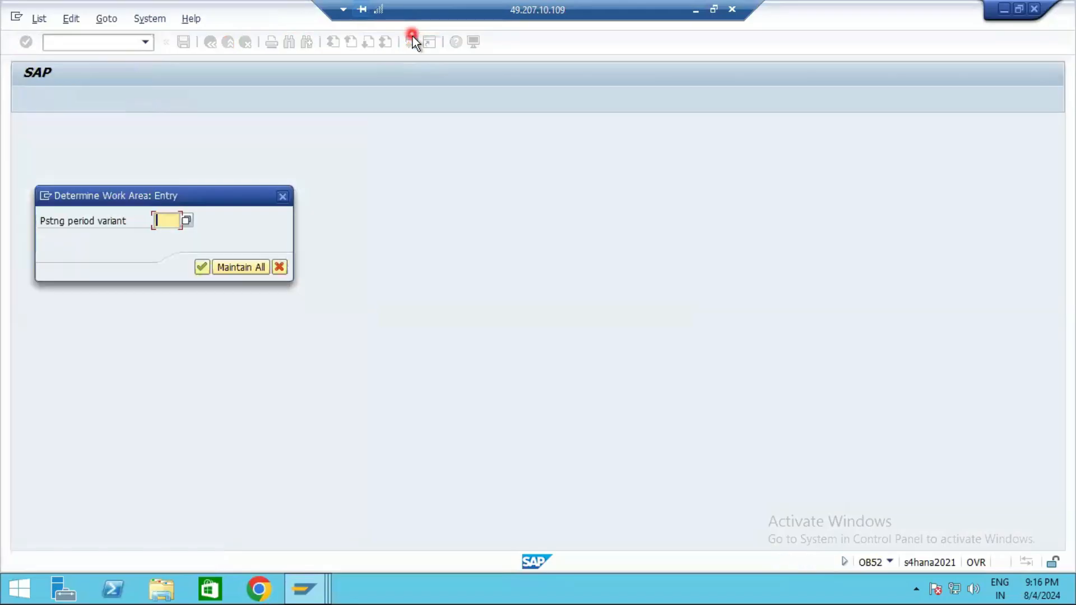
{"action": "type", "text": "s136"}
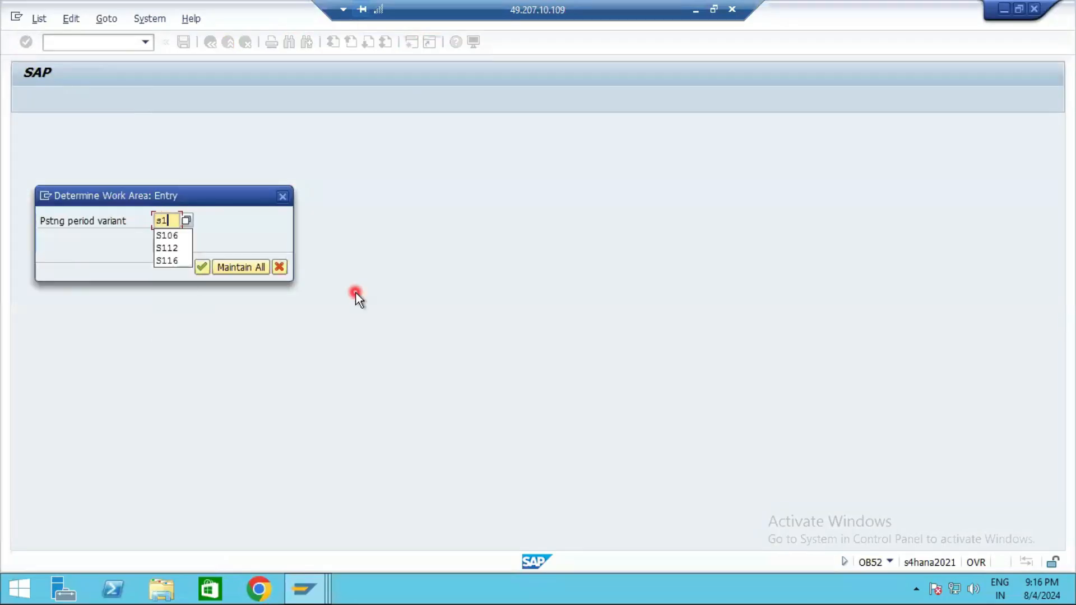
{"action": "key", "text": "Return"}
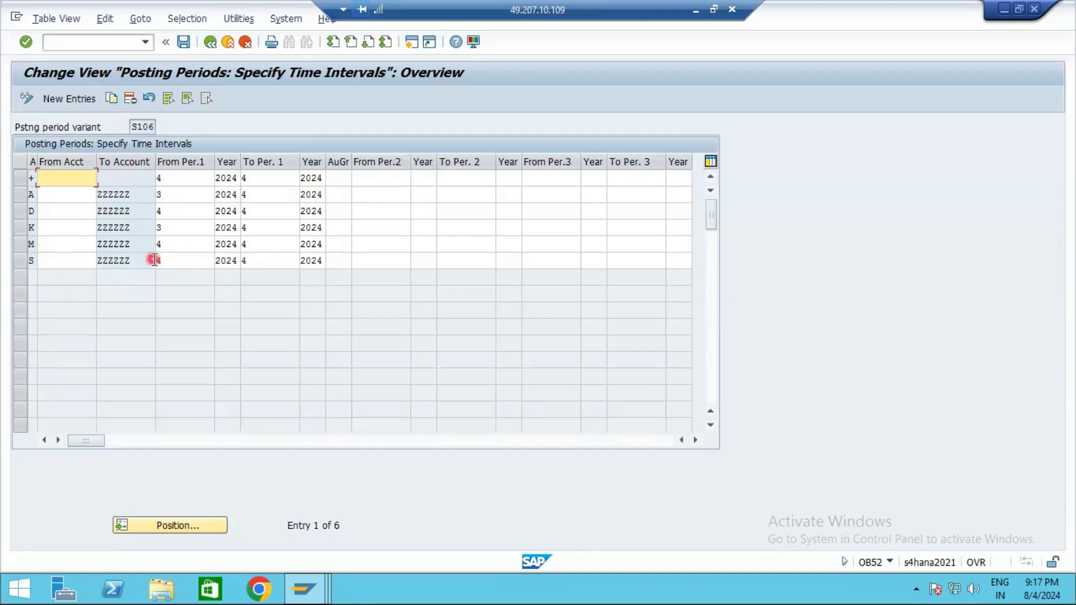
- Set the first interval of account type S to run from period 5 to period 5
{"action": "left_click", "coordinate": [260, 261]}
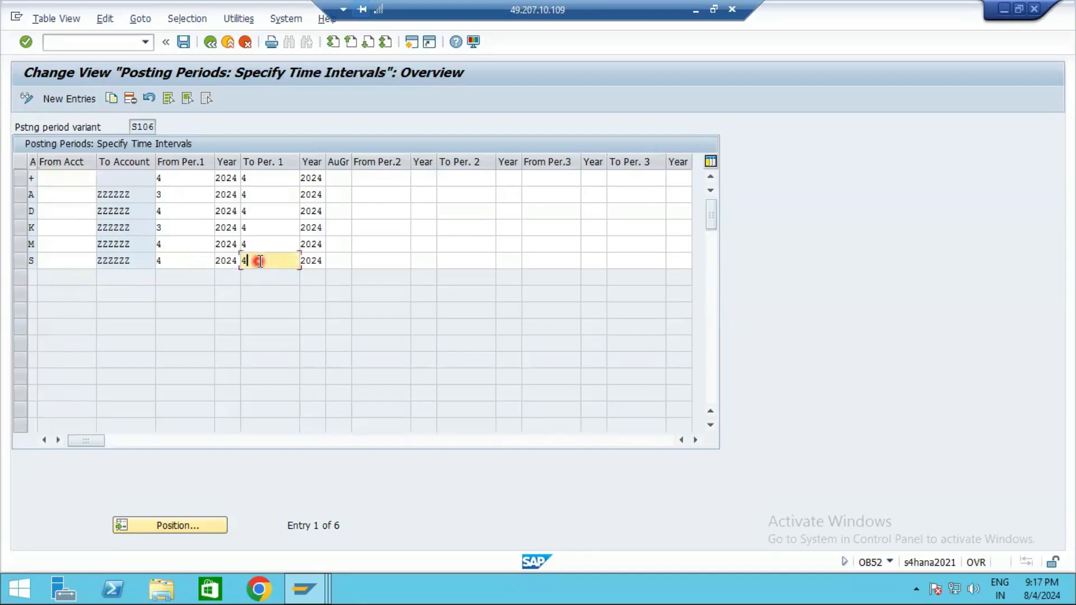
{"action": "key", "text": "BackSpace"}
{"action": "type", "text": "5"}
{"action": "left_click", "coordinate": [161, 259]}
{"action": "key", "text": "BackSpace"}
{"action": "type", "text": "5"}
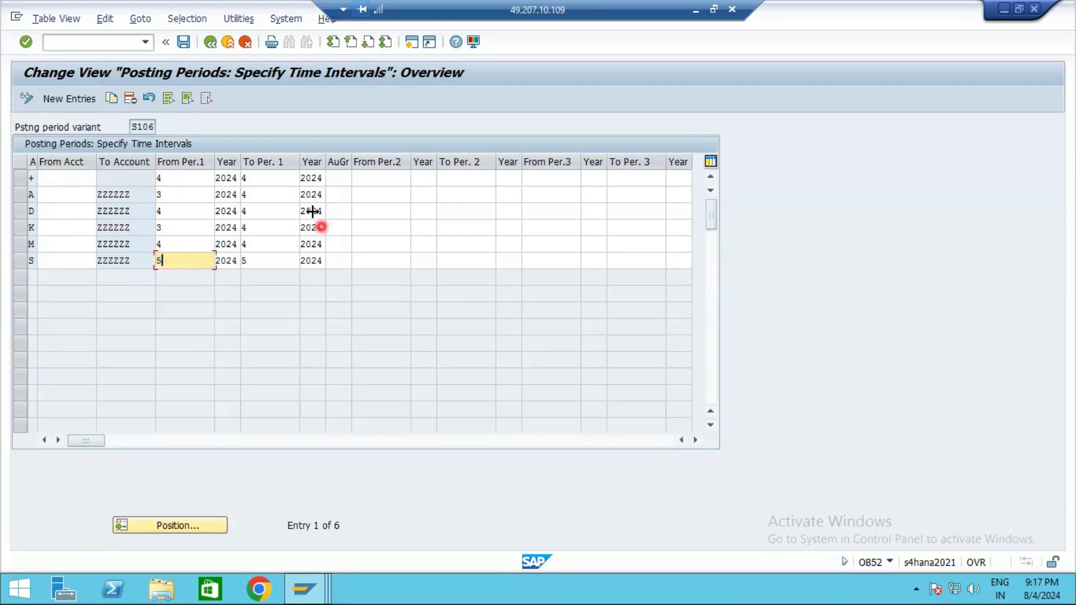
- Set the first interval of the + account type row to run from period 5 to period 5
{"action": "left_click", "coordinate": [172, 180]}
{"action": "key", "text": "BackSpace"}
{"action": "type", "text": "5"}
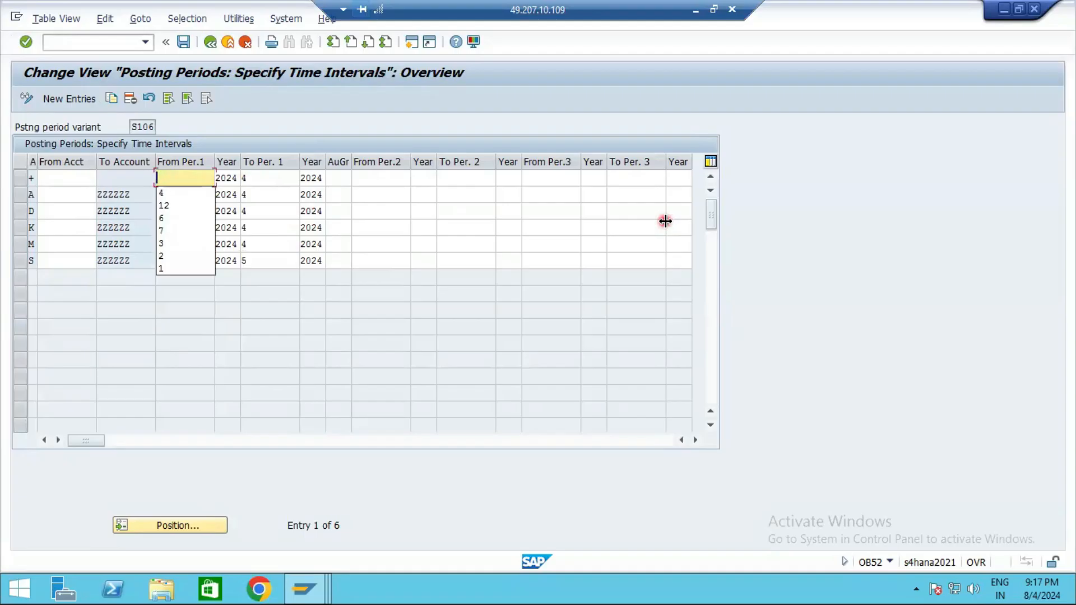
{"action": "left_click", "coordinate": [260, 180]}
{"action": "key", "text": "BackSpace"}
{"action": "type", "text": "5"}
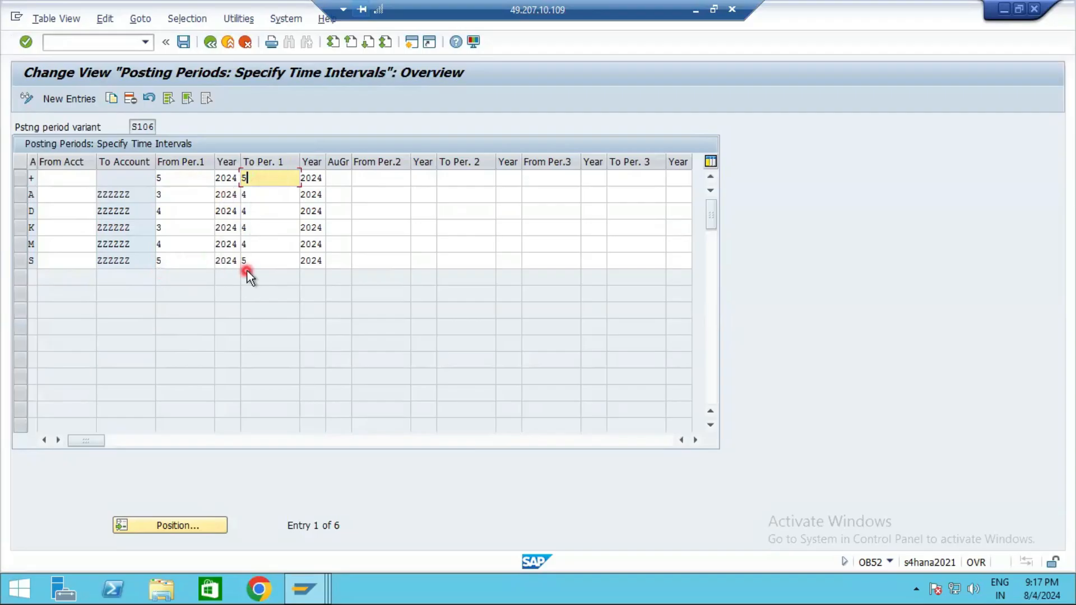
- Save the posting periods under the customizing request described as S106_Master Data, chosen from the own requests
{"action": "left_click", "coordinate": [183, 42]}
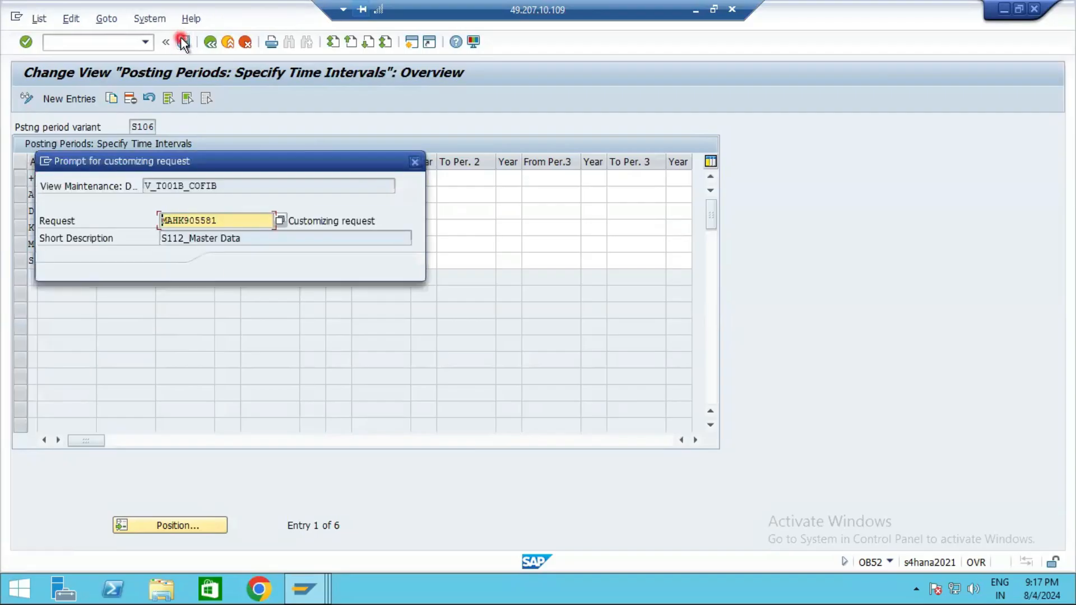
{"action": "left_click", "coordinate": [338, 263]}
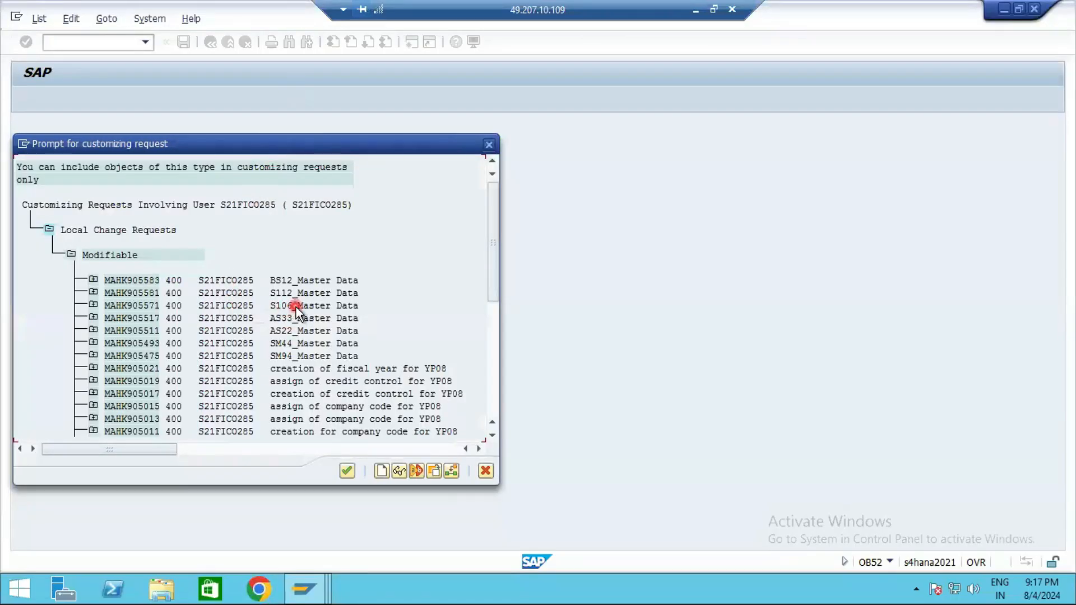
{"action": "double_click", "coordinate": [295, 307]}
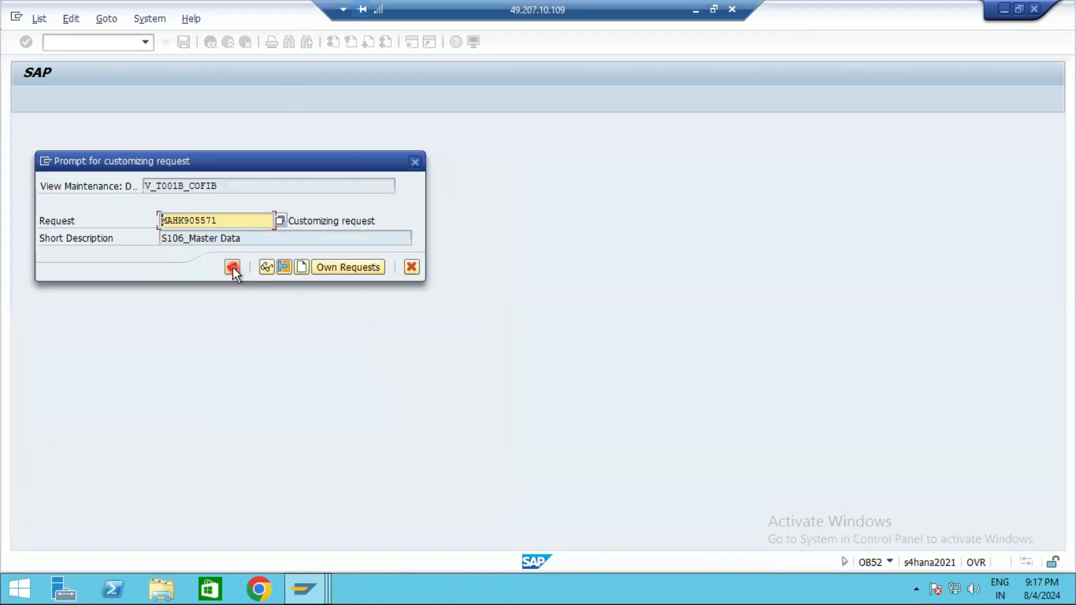
{"action": "left_click", "coordinate": [233, 267]}
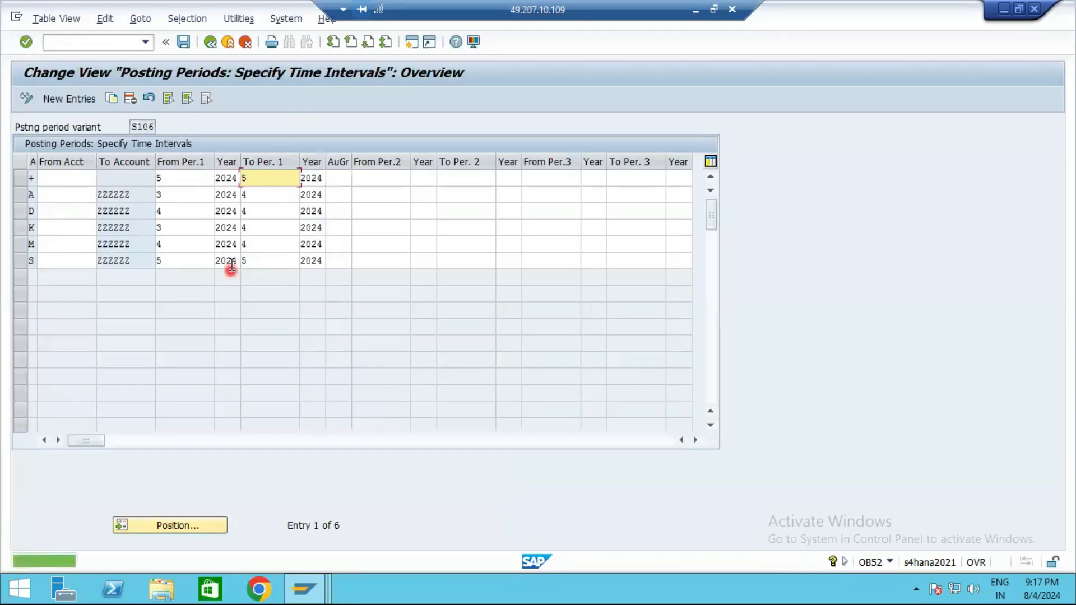
- Return to the FB50 document and give the account 2000 item the assignment 12345 and the text 123
{"action": "left_click", "coordinate": [312, 586]}
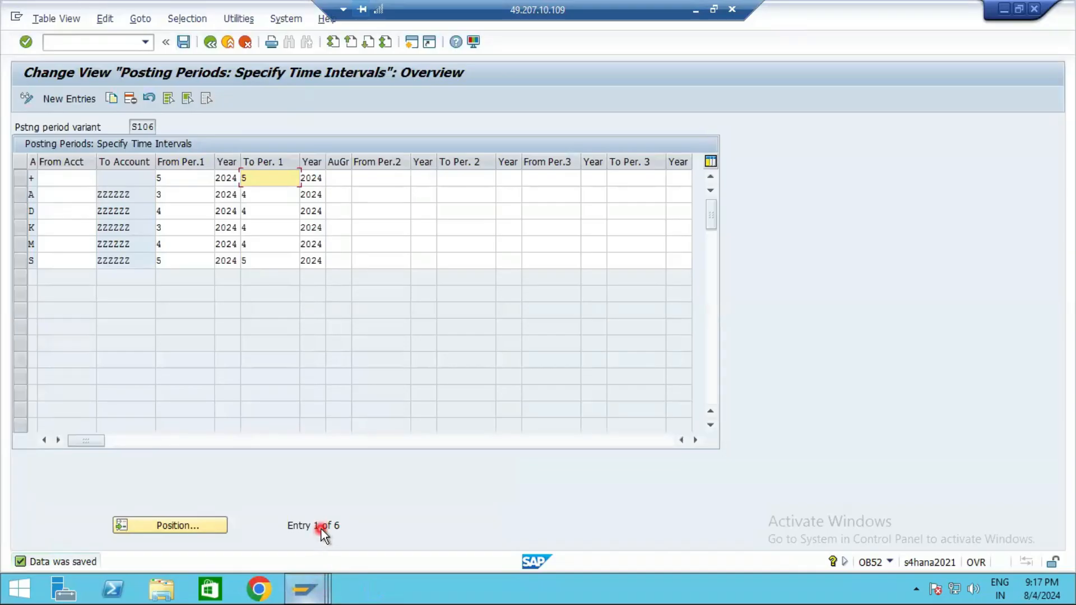
{"action": "left_click", "coordinate": [312, 586]}
{"action": "left_click", "coordinate": [310, 512]}
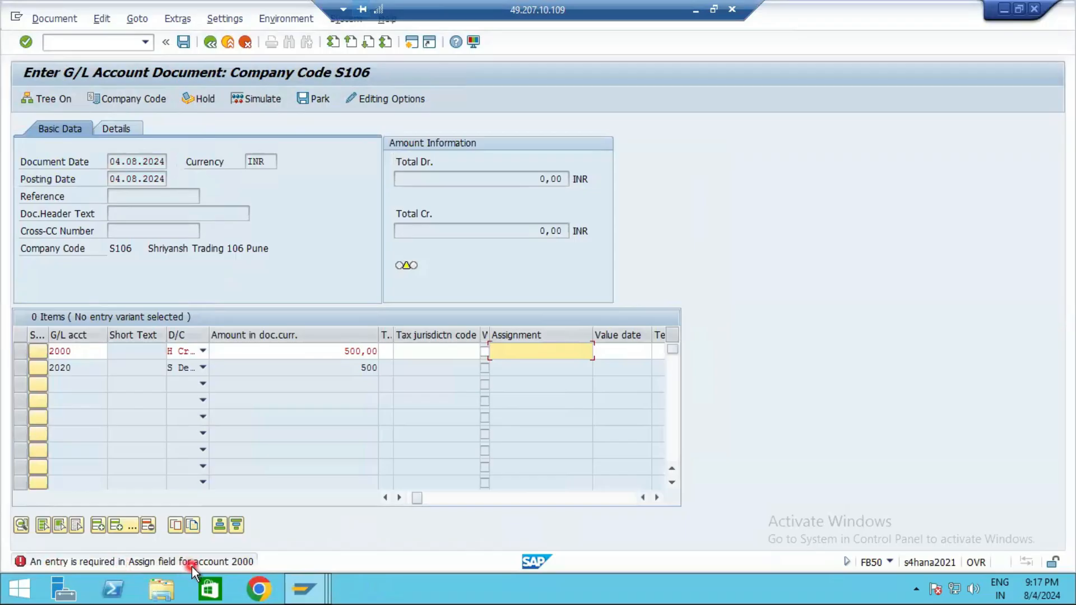
{"action": "left_click", "coordinate": [546, 350]}
{"action": "type", "text": "12345"}
{"action": "key", "text": "Return"}
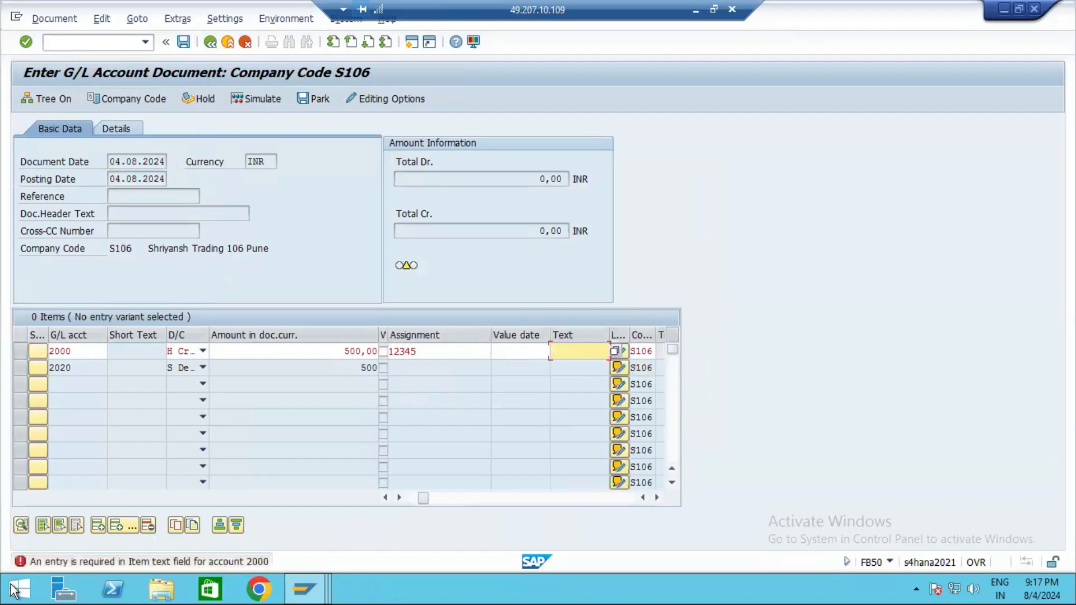
{"action": "left_click", "coordinate": [597, 353]}
{"action": "type", "text": "123"}
{"action": "key", "text": "Return"}
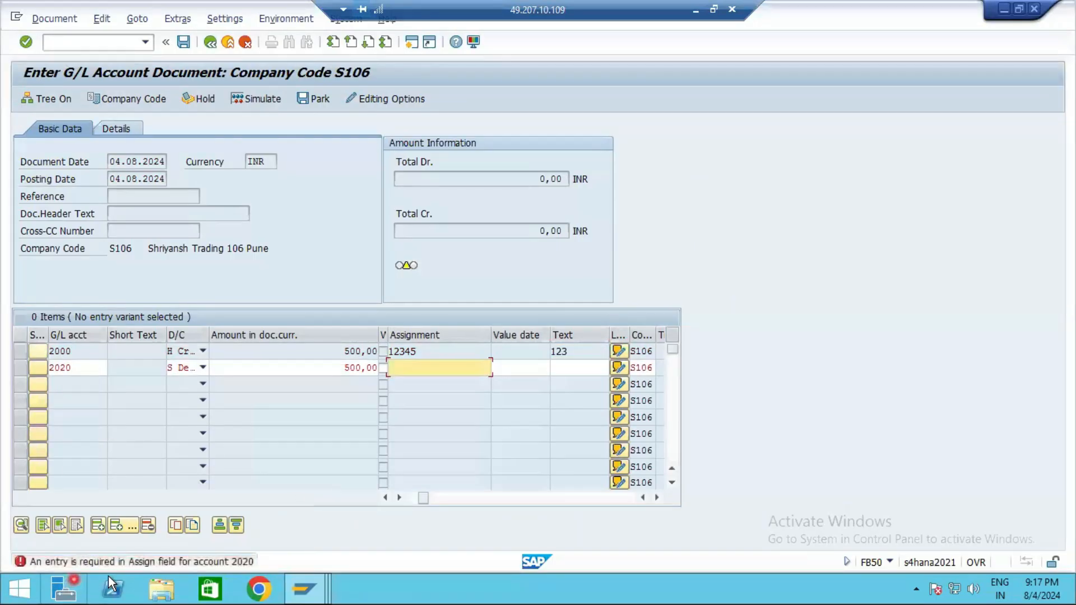
- Give the account 2020 item the assignment 1234 and the text 12
{"action": "left_click", "coordinate": [454, 380]}
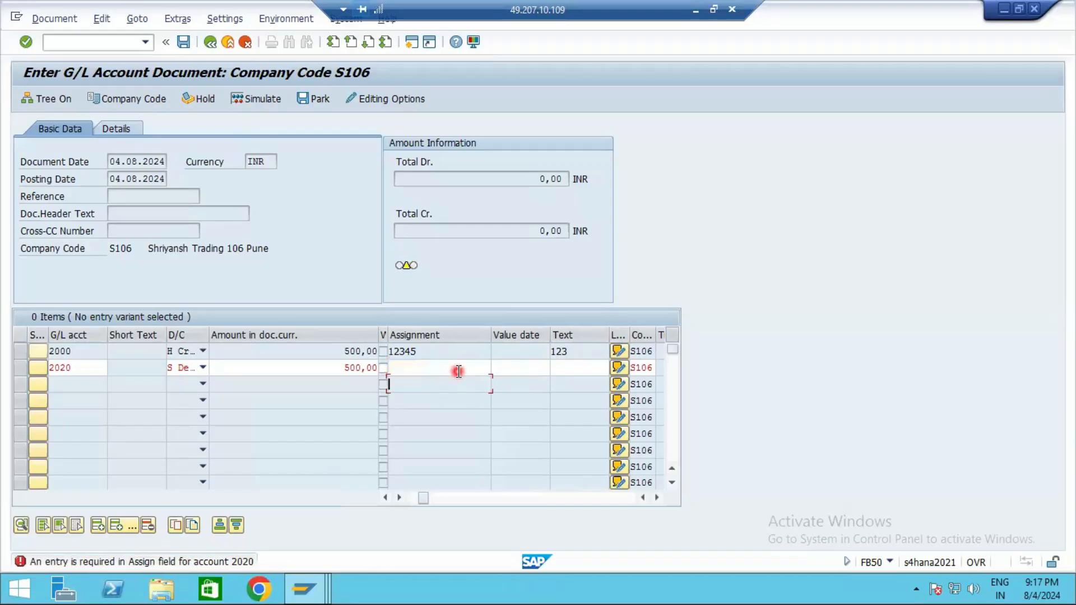
{"action": "left_click", "coordinate": [458, 371]}
{"action": "type", "text": "123"}
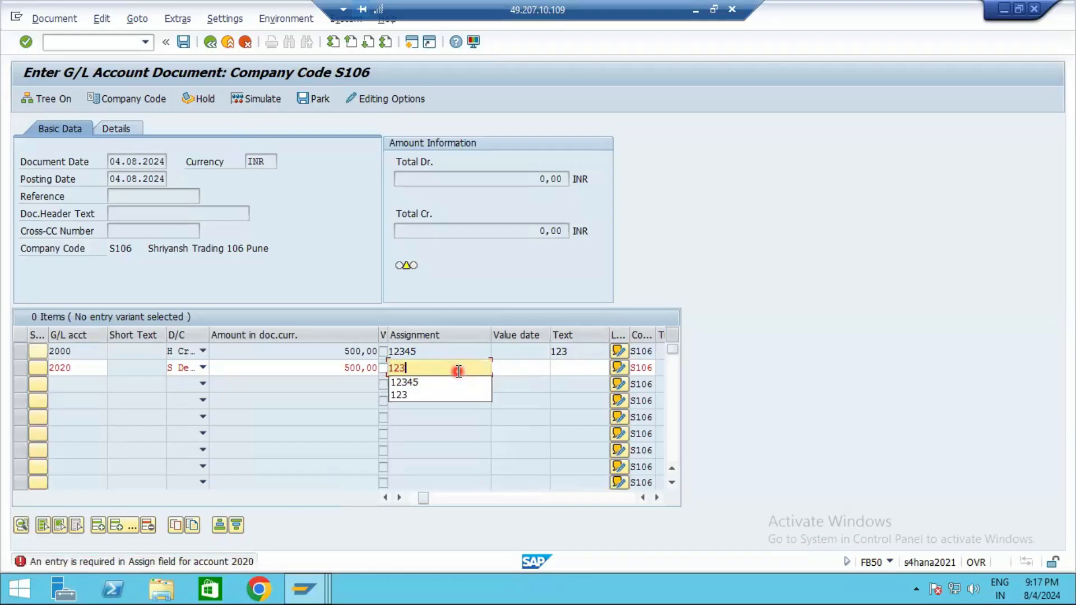
{"action": "type", "text": "4"}
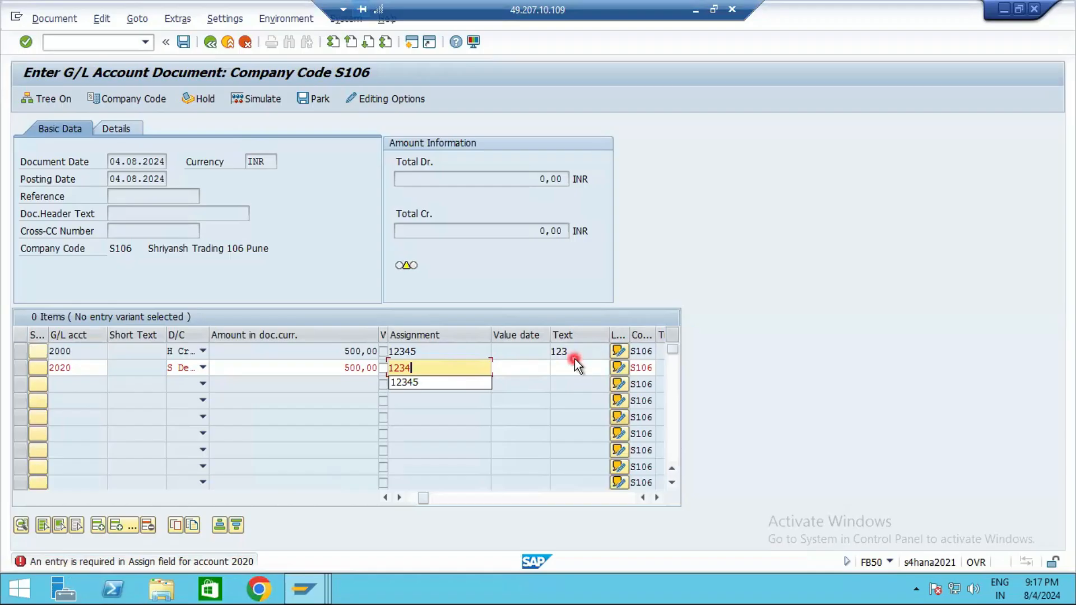
{"action": "left_click", "coordinate": [586, 371]}
{"action": "type", "text": "12"}
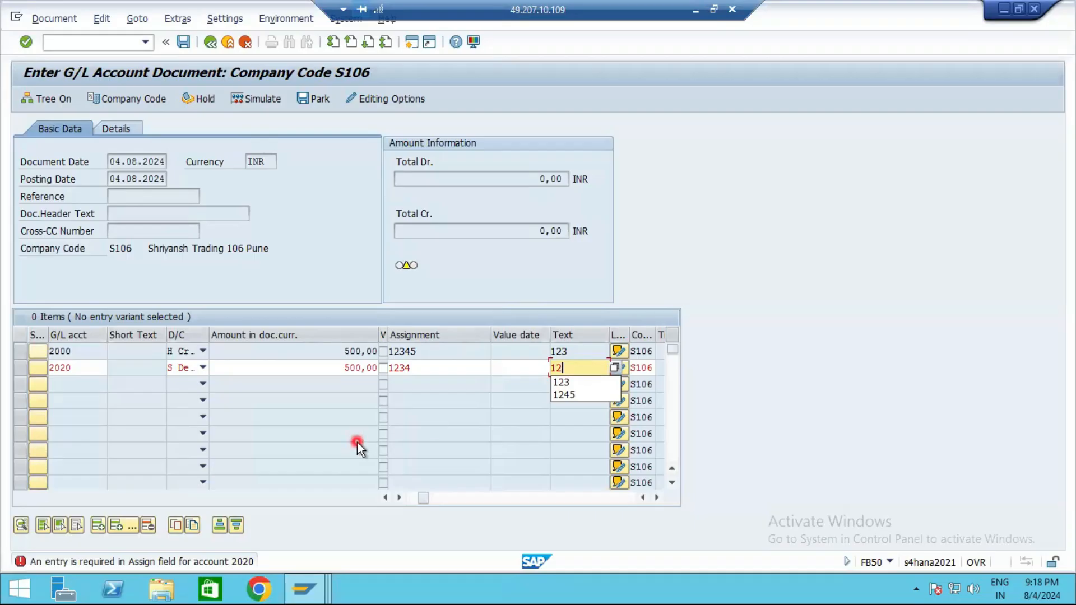
{"action": "left_click", "coordinate": [420, 403]}
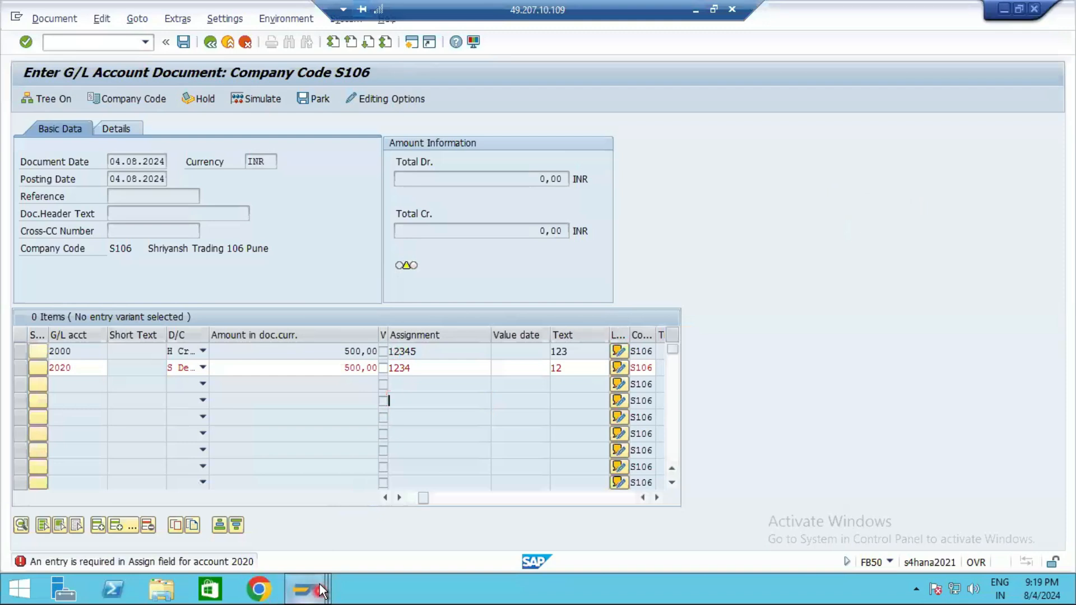
- Switch to the posting period session and open transaction OBC5 there in its place
{"action": "mouse_move", "coordinate": [320, 590]}
{"action": "left_click", "coordinate": [422, 515]}
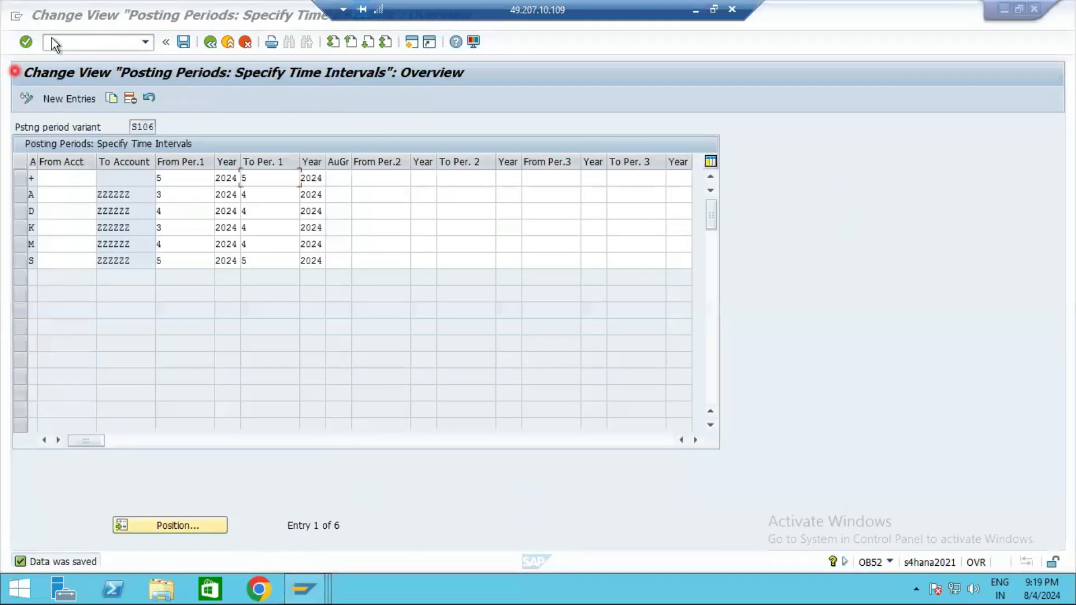
{"action": "left_click", "coordinate": [71, 42]}
{"action": "type", "text": "/nOB5"}
{"action": "key", "text": "Return"}
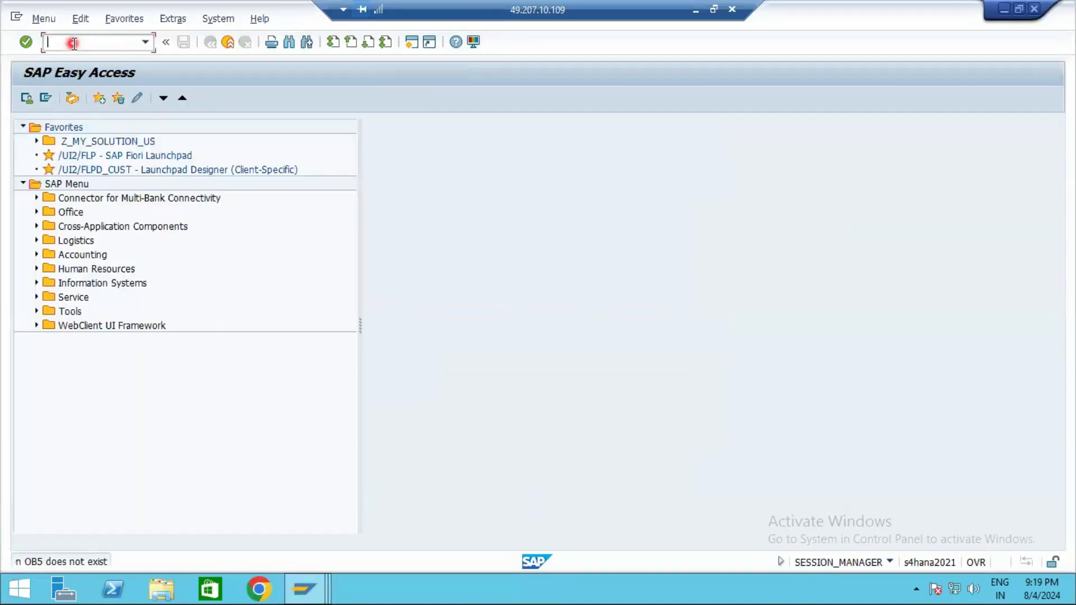
{"action": "type", "text": "obc5"}
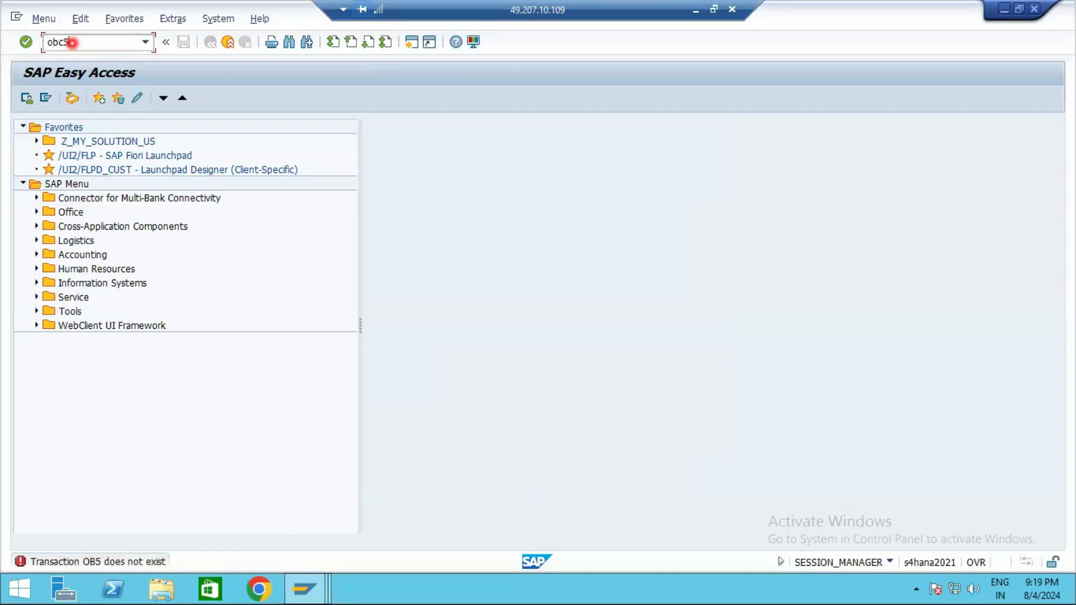
{"action": "key", "text": "Return"}
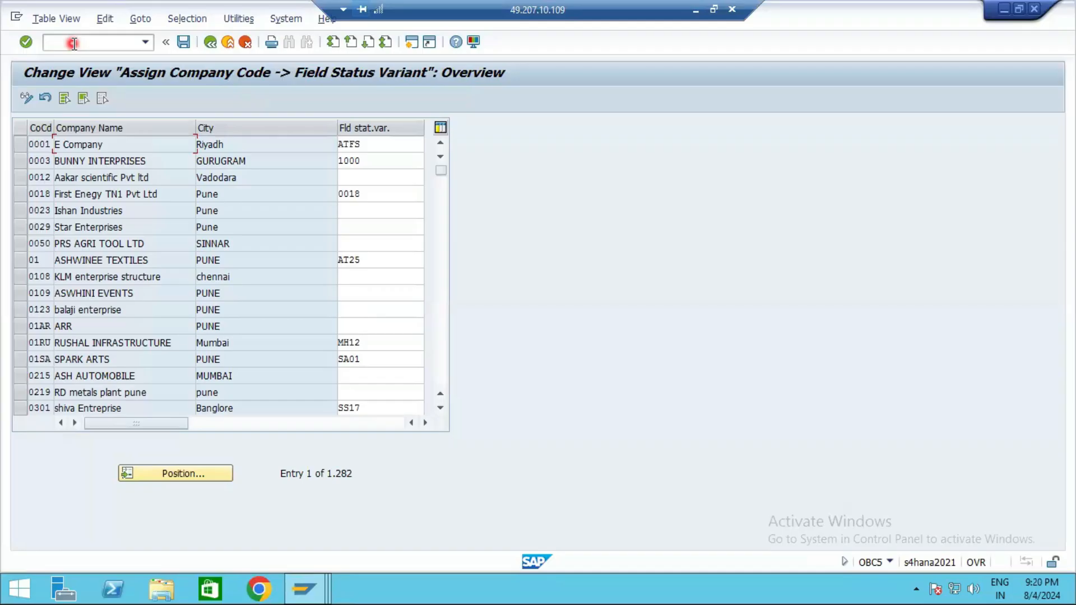
- Locate company code S106, check its assigned field status variant, and leave the overview
{"action": "left_click", "coordinate": [189, 475]}
{"action": "type", "text": "s106"}
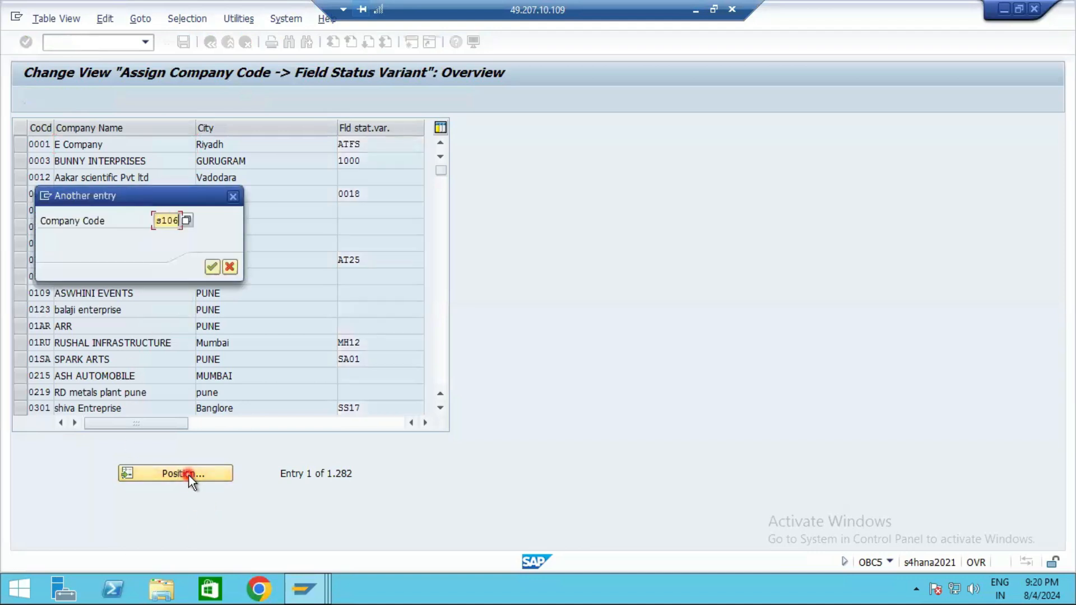
{"action": "key", "text": "Return"}
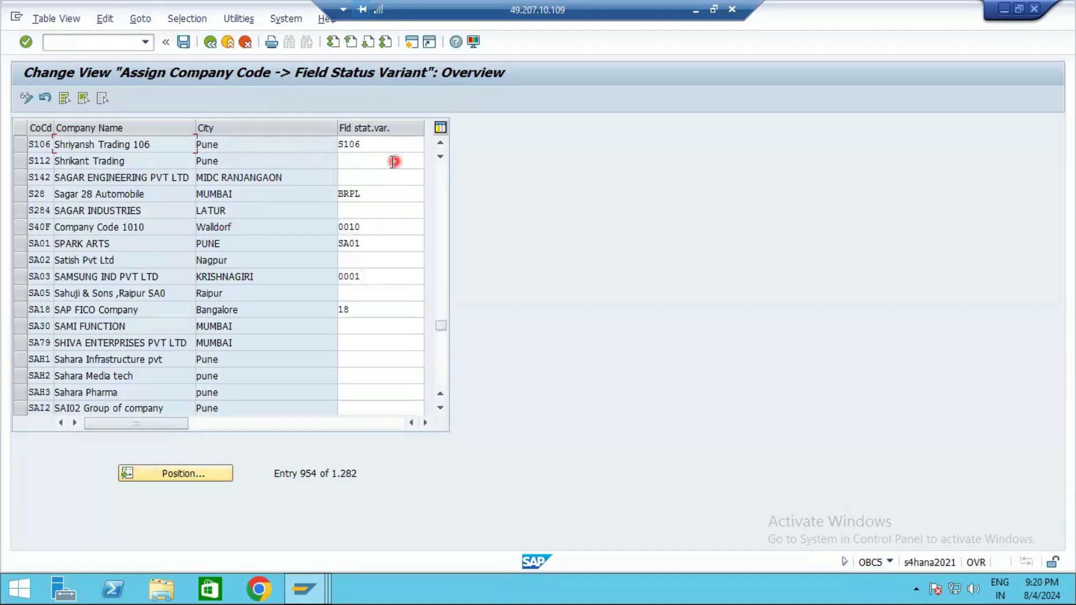
{"action": "left_click", "coordinate": [371, 147]}
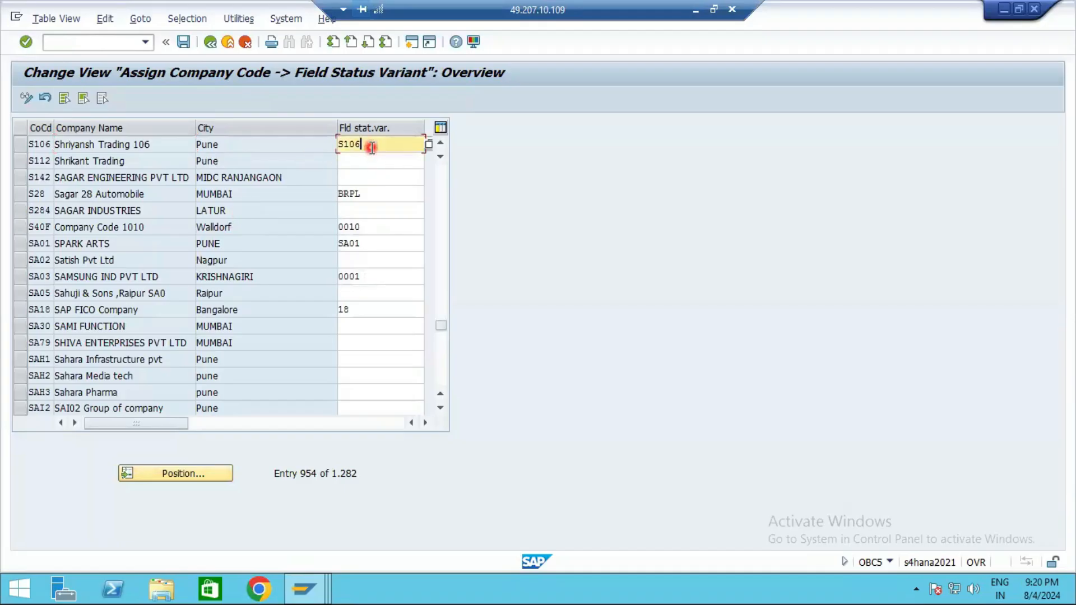
{"action": "left_click", "coordinate": [209, 44]}
{"action": "left_click", "coordinate": [206, 45]}
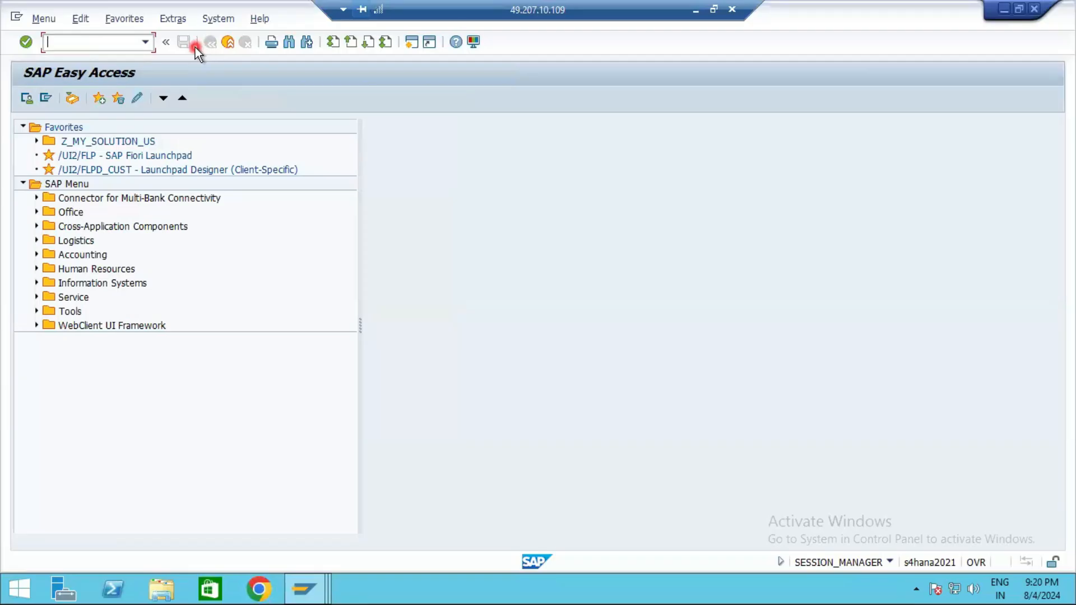
- Return to the FB50 document and review the assignment and text entries of both line items
{"action": "left_click", "coordinate": [302, 587]}
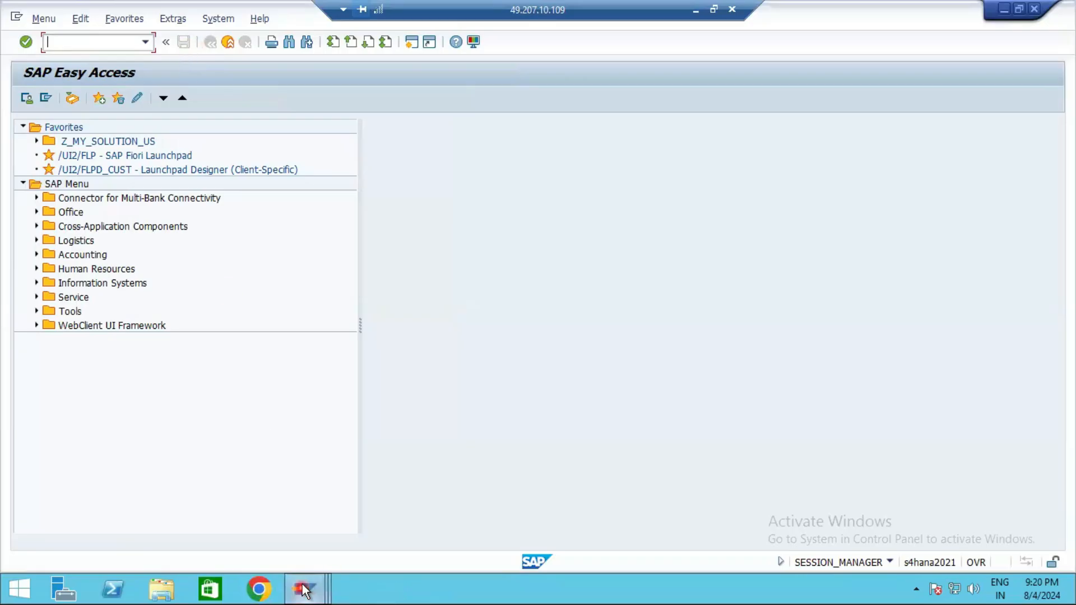
{"action": "left_click", "coordinate": [325, 514]}
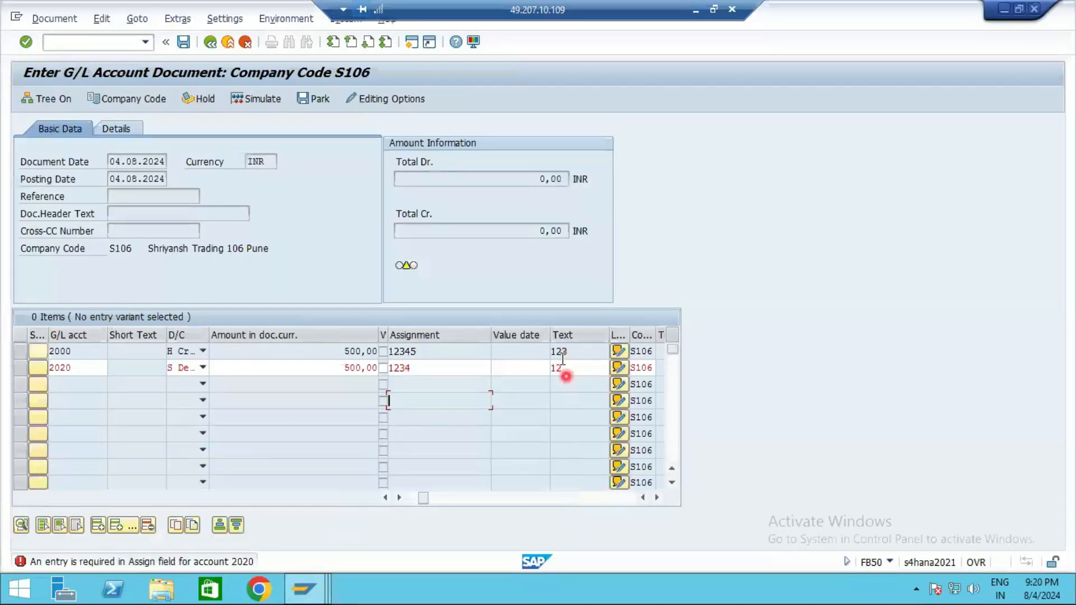
{"action": "left_click", "coordinate": [394, 367]}
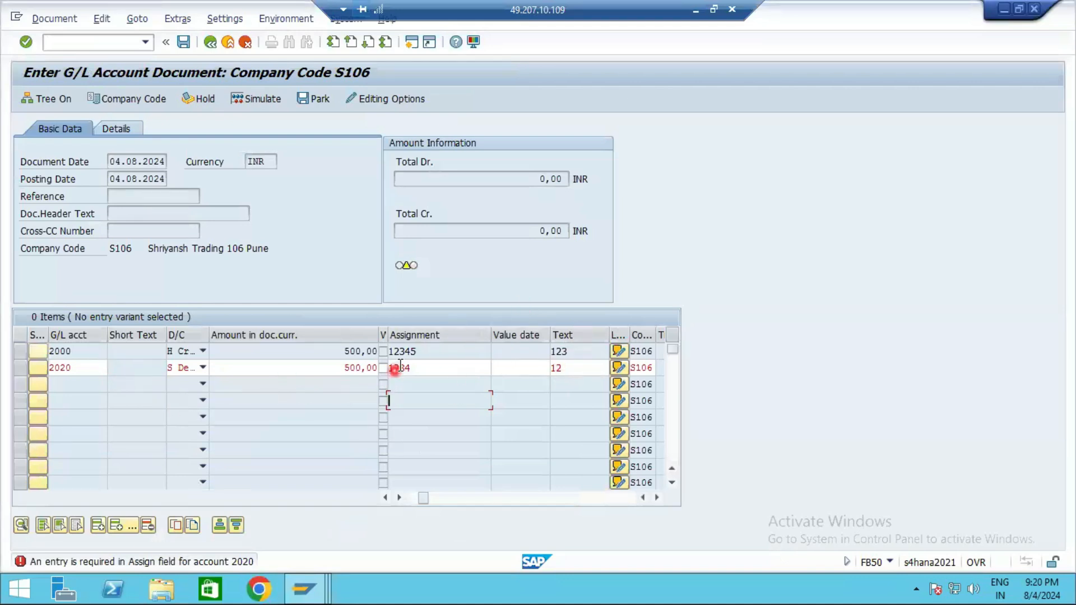
{"action": "left_click", "coordinate": [557, 353]}
{"action": "left_click", "coordinate": [572, 371]}
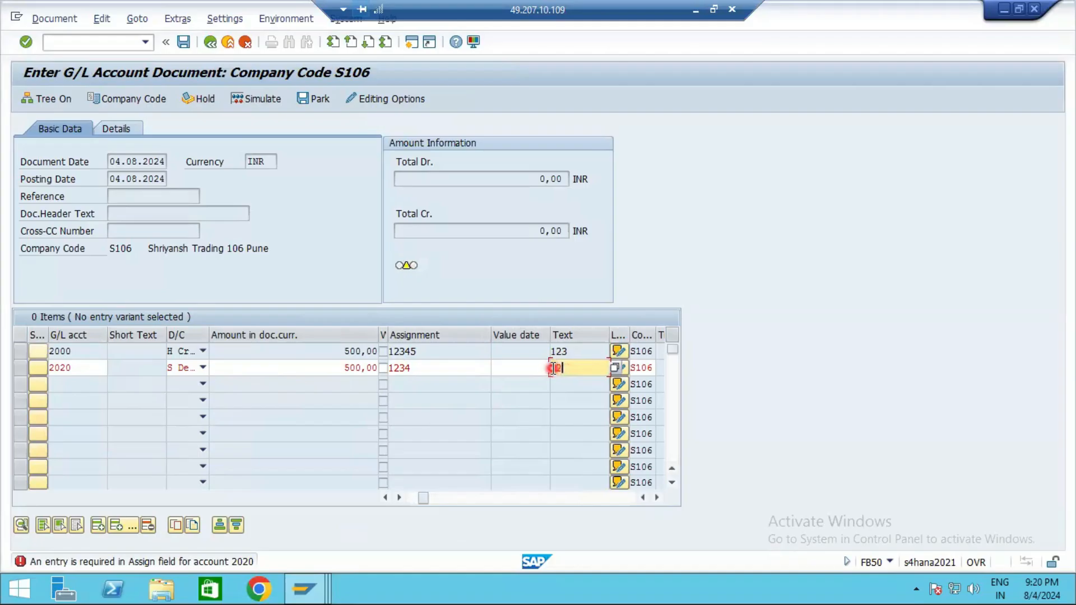
{"action": "left_click", "coordinate": [412, 367]}
{"action": "left_click", "coordinate": [430, 347]}
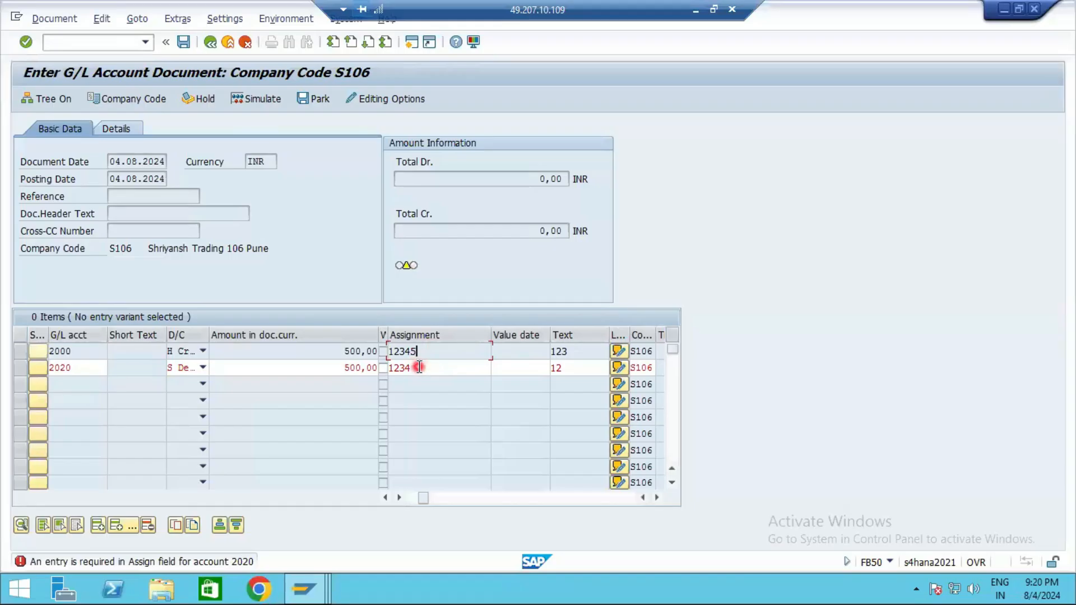
- Clear the assignment of the account 2020 item and recheck whether the document accepts the empty field
{"action": "left_click", "coordinate": [419, 368]}
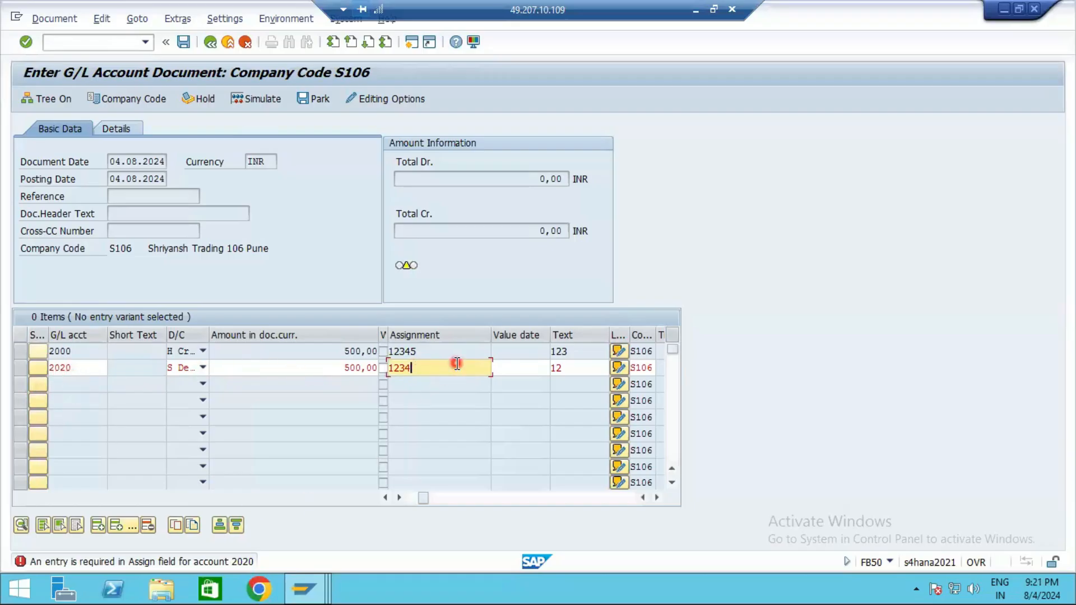
{"action": "key", "text": "BackSpace"}
{"action": "key", "text": "BackSpace"}
{"action": "key", "text": "BackSpace"}
{"action": "key", "text": "BackSpace"}
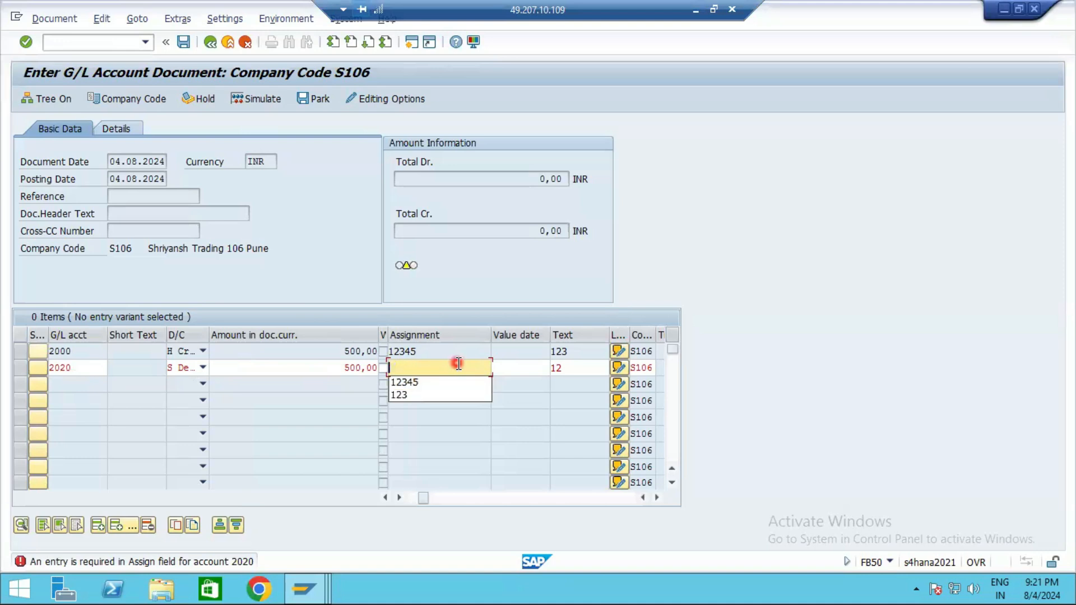
{"action": "left_click", "coordinate": [560, 401]}
{"action": "key", "text": "Return"}
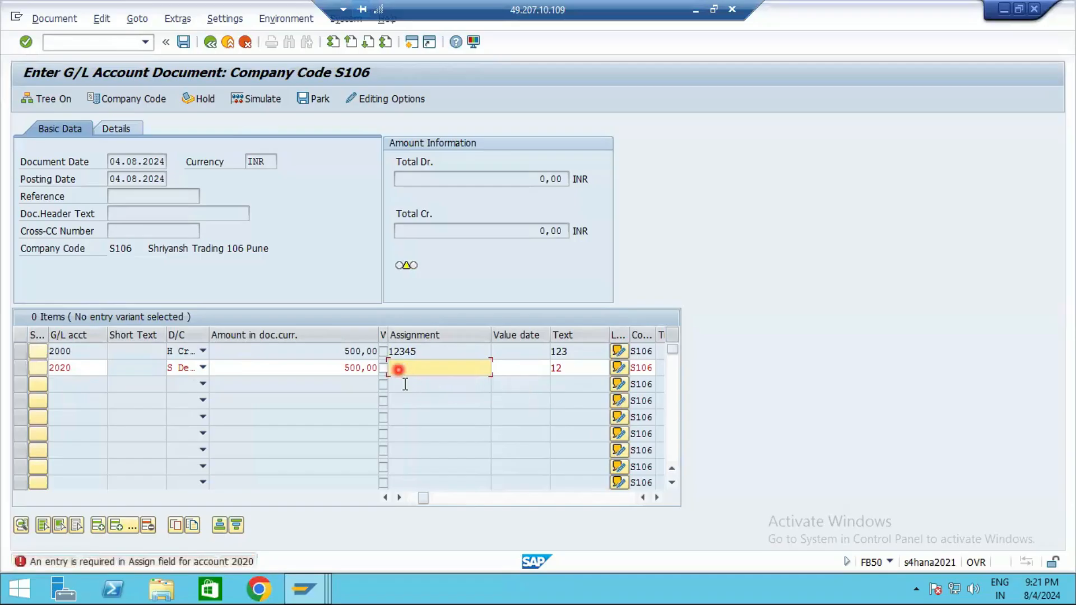
{"action": "left_click", "coordinate": [448, 367]}
{"action": "left_click", "coordinate": [64, 370]}
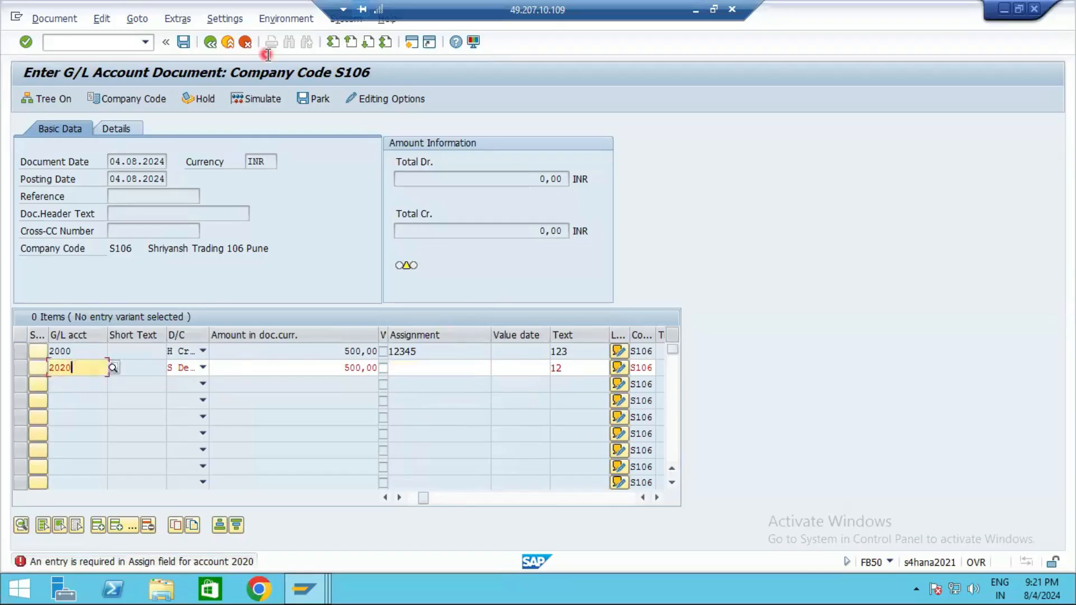
- Switch to the SAP Easy Access session, open transaction FS00 and display expense account 2020 Petty Cash
{"action": "left_click", "coordinate": [305, 590]}
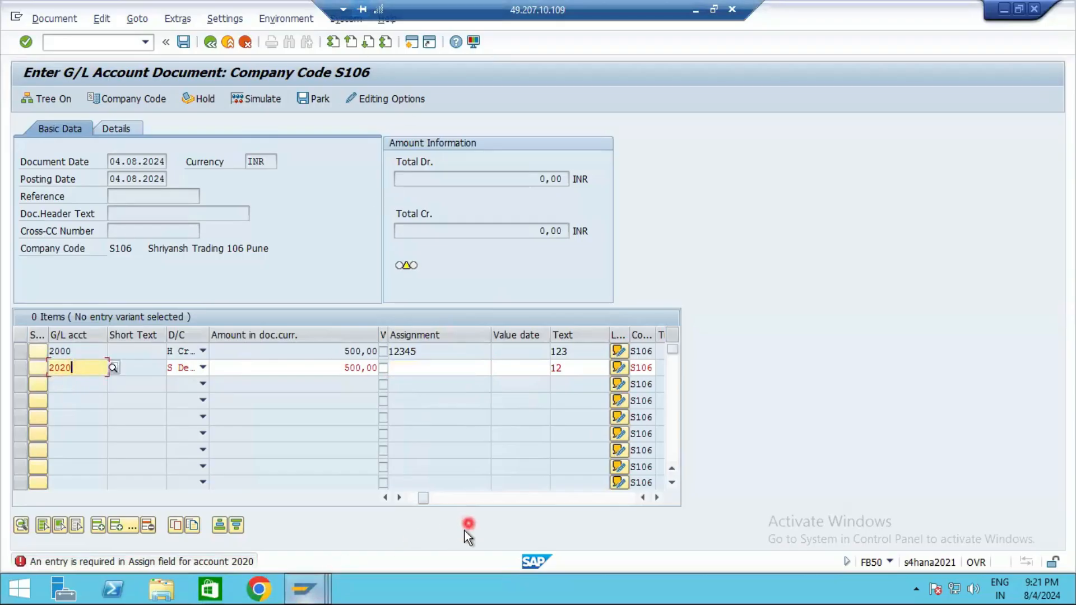
{"action": "left_click", "coordinate": [433, 519]}
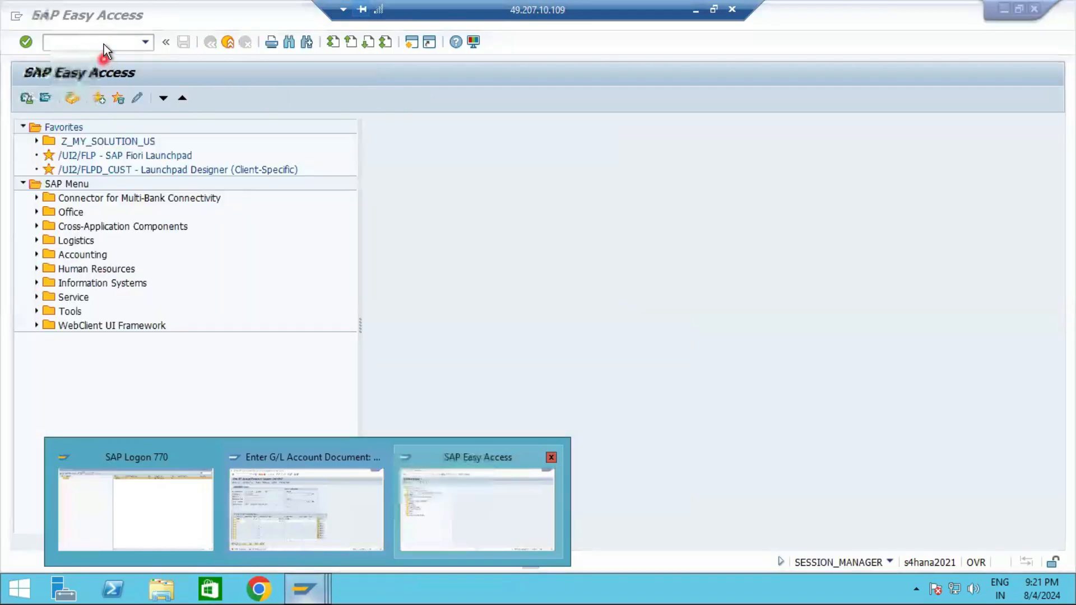
{"action": "type", "text": "fs00"}
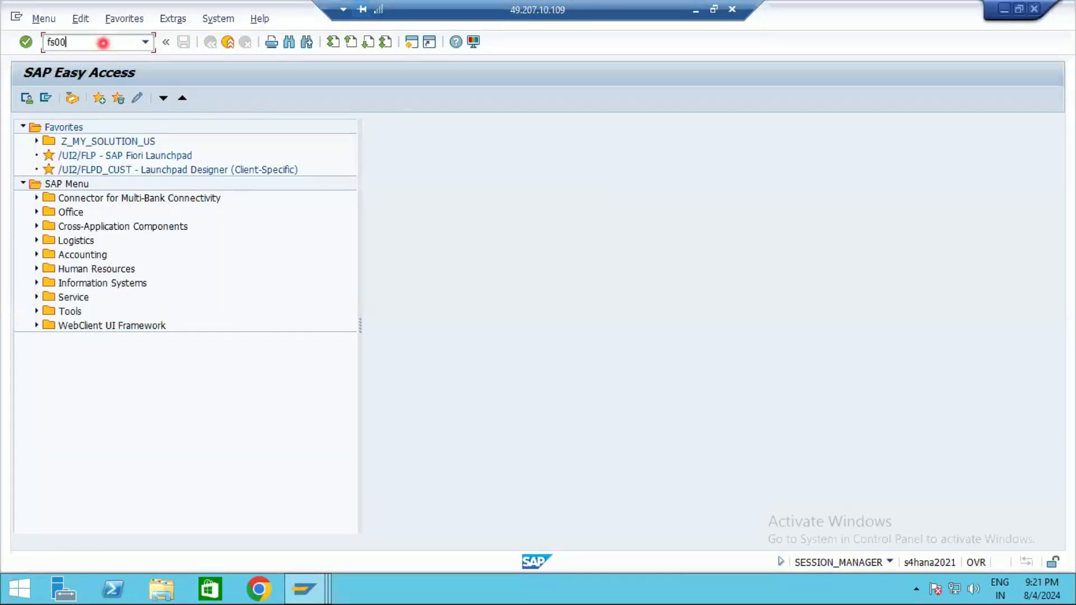
{"action": "key", "text": "Return"}
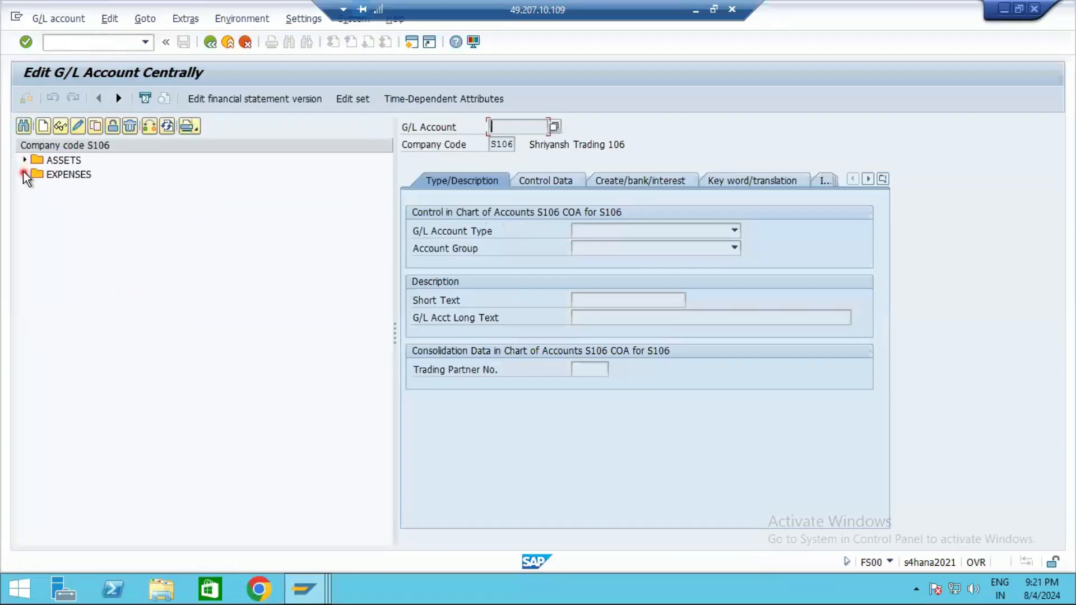
{"action": "left_click", "coordinate": [25, 173]}
{"action": "double_click", "coordinate": [75, 205]}
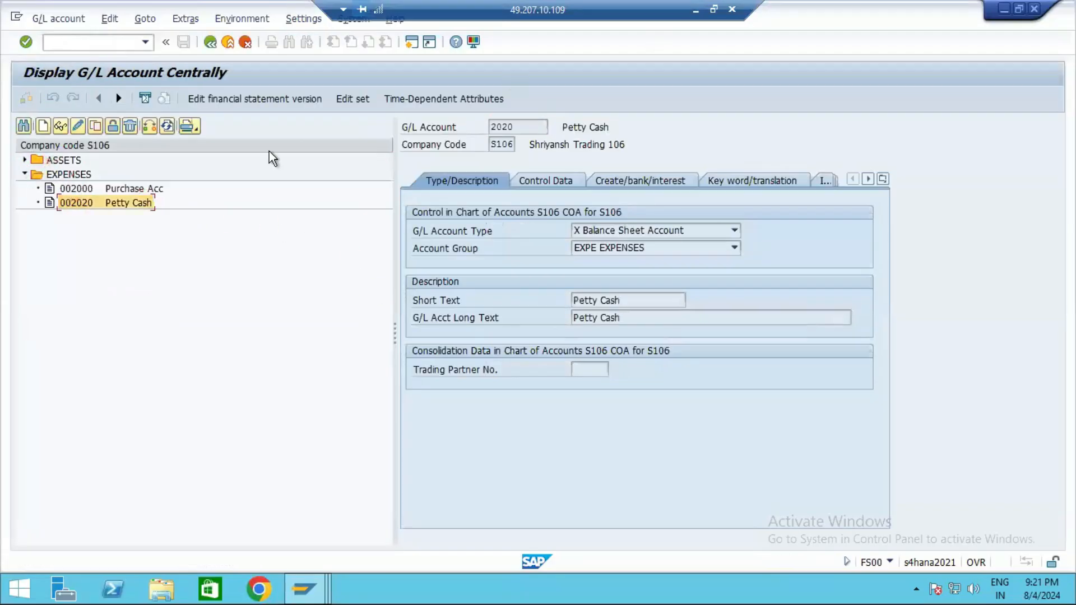
- Check the field status group in the document creation settings of G/L account 2020
{"action": "left_click", "coordinate": [624, 185]}
{"action": "left_click", "coordinate": [584, 227]}
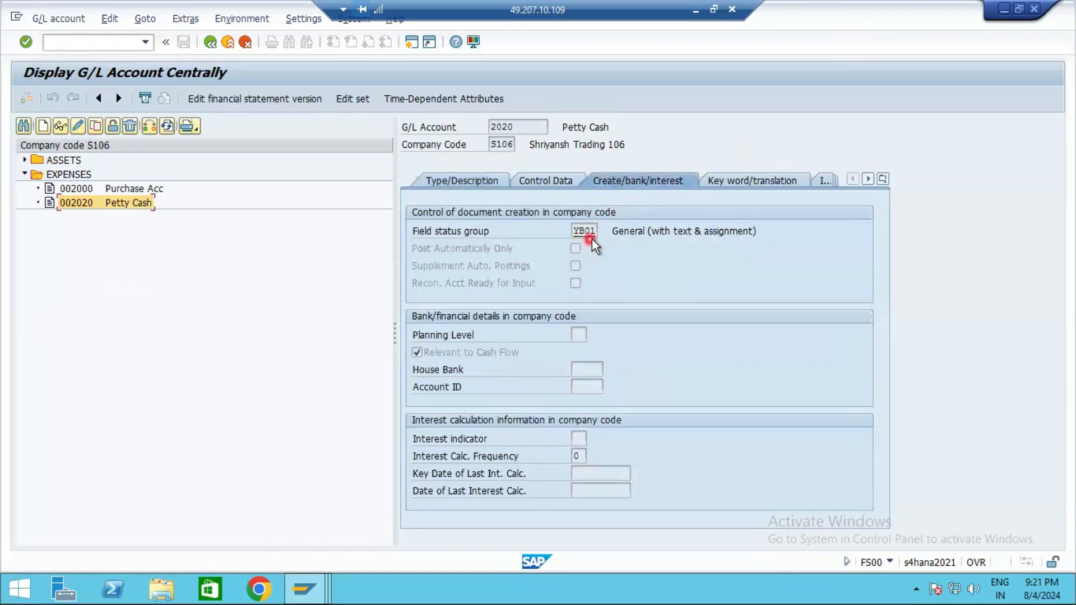
{"action": "left_click", "coordinate": [583, 231]}
- Open a new SAP session and display the SAP Reference IMG through transaction SPRO
{"action": "left_click", "coordinate": [411, 42]}
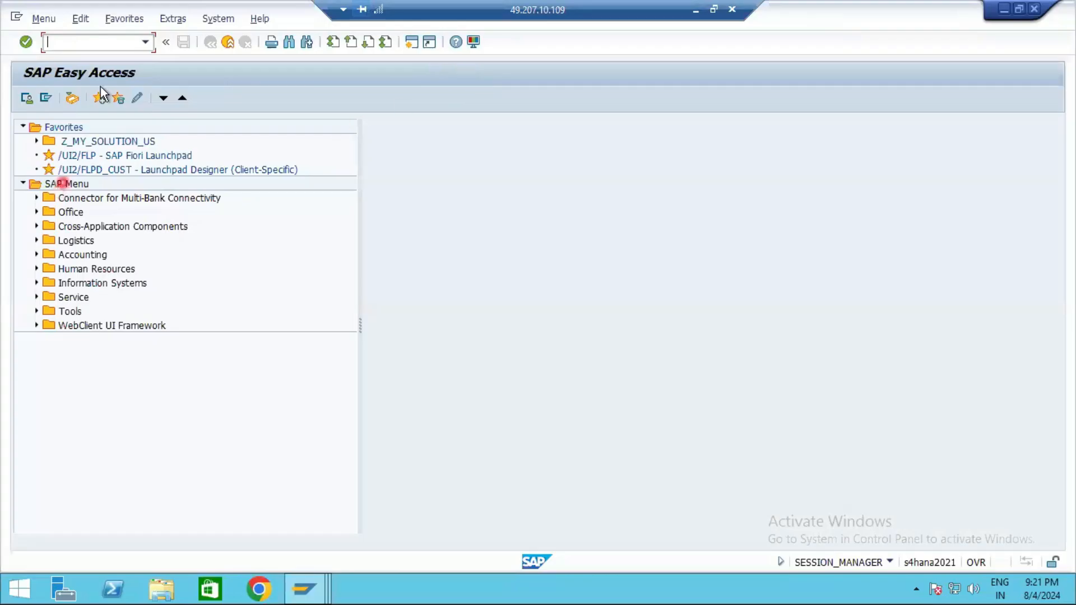
{"action": "type", "text": "spro"}
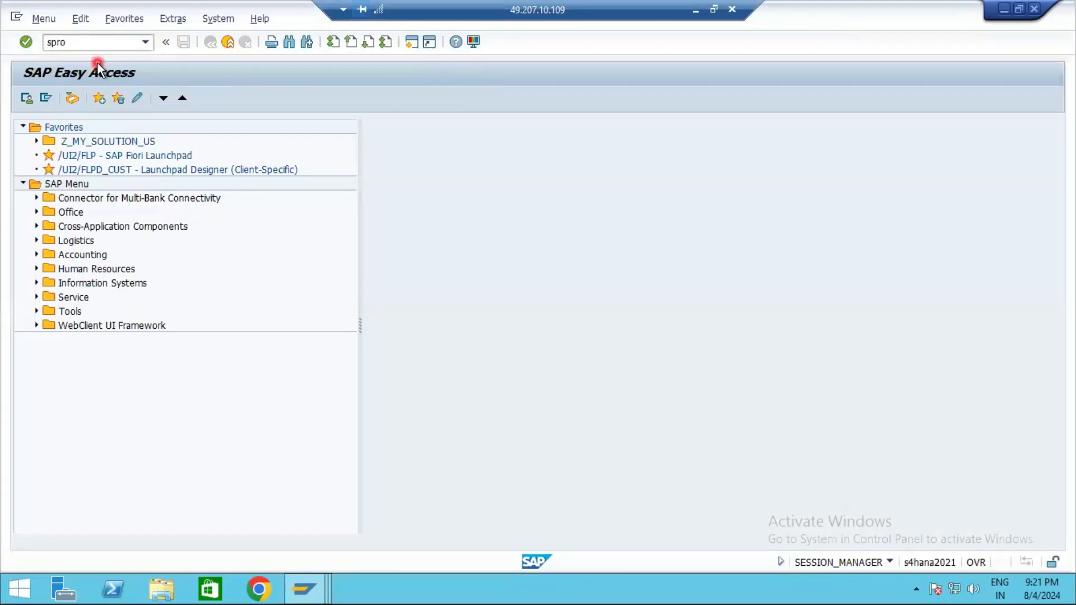
{"action": "key", "text": "Return"}
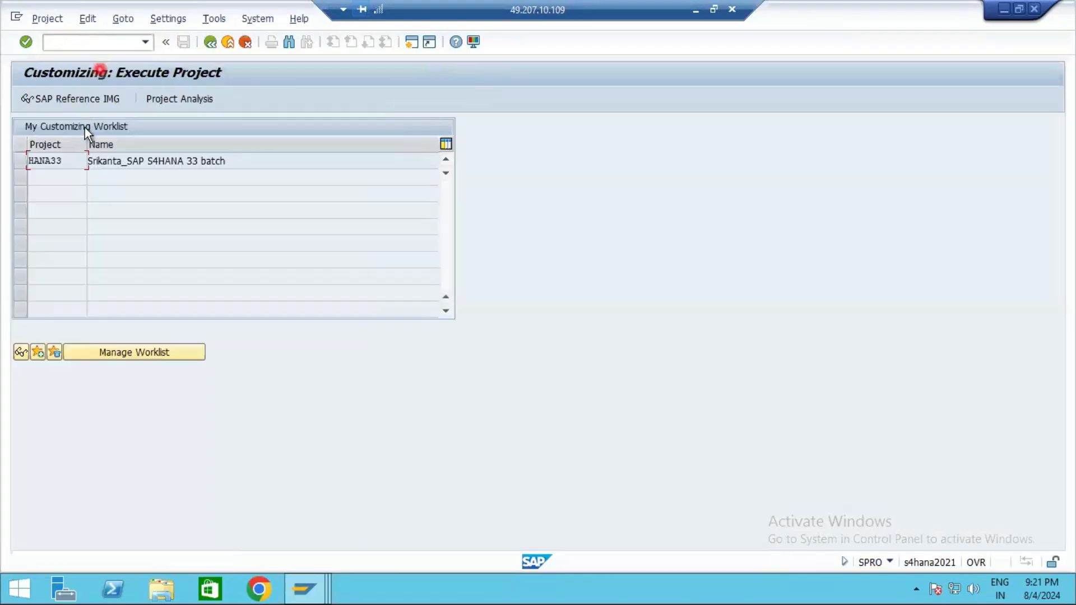
{"action": "left_click", "coordinate": [94, 100]}
- Replace the IMG display with transaction OBC4 for maintaining field status variants
{"action": "left_click", "coordinate": [86, 42]}
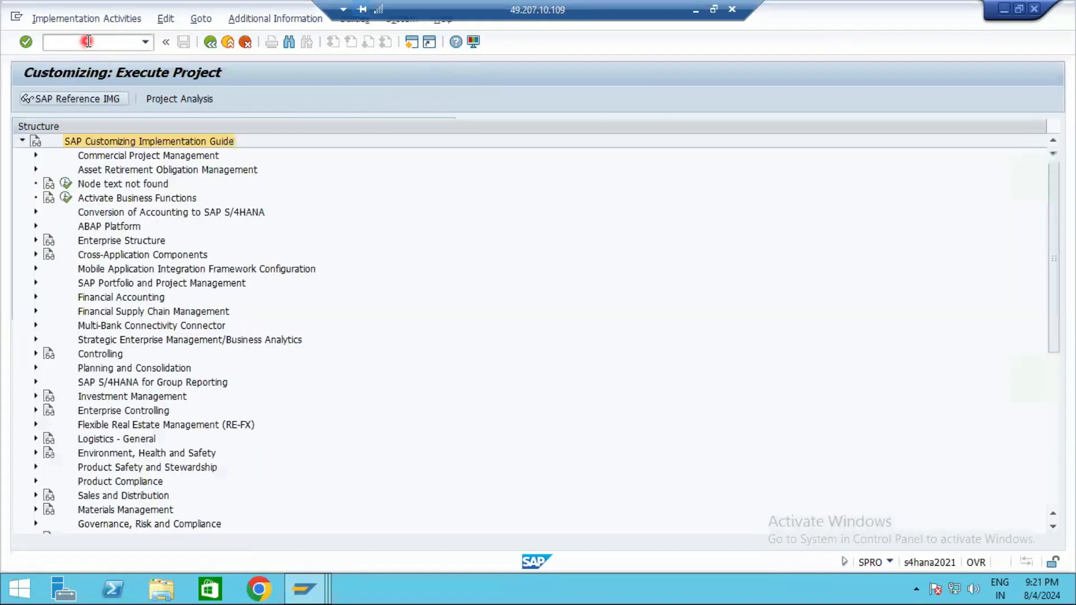
{"action": "type", "text": "/no"}
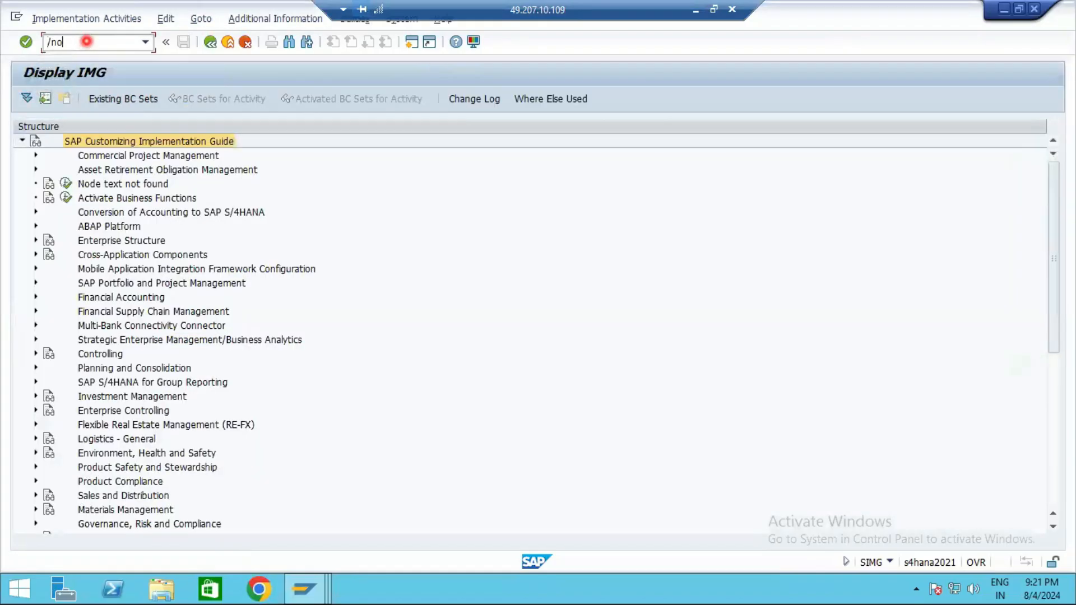
{"action": "type", "text": "bd4"}
{"action": "key", "text": "Return"}
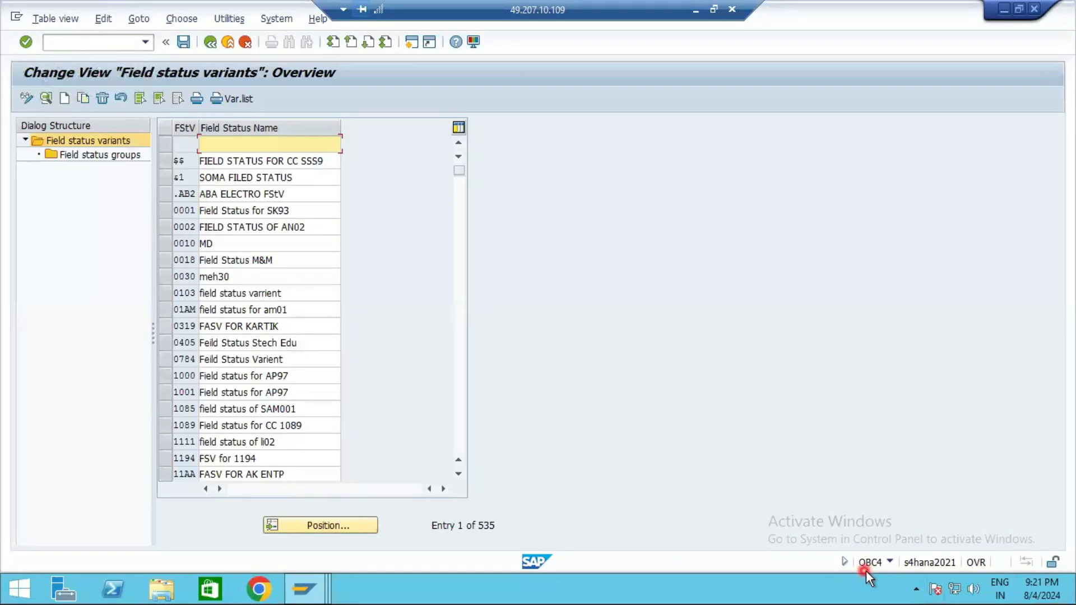
- Locate and select field status variant S106 and open its field status groups
{"action": "left_click", "coordinate": [296, 526]}
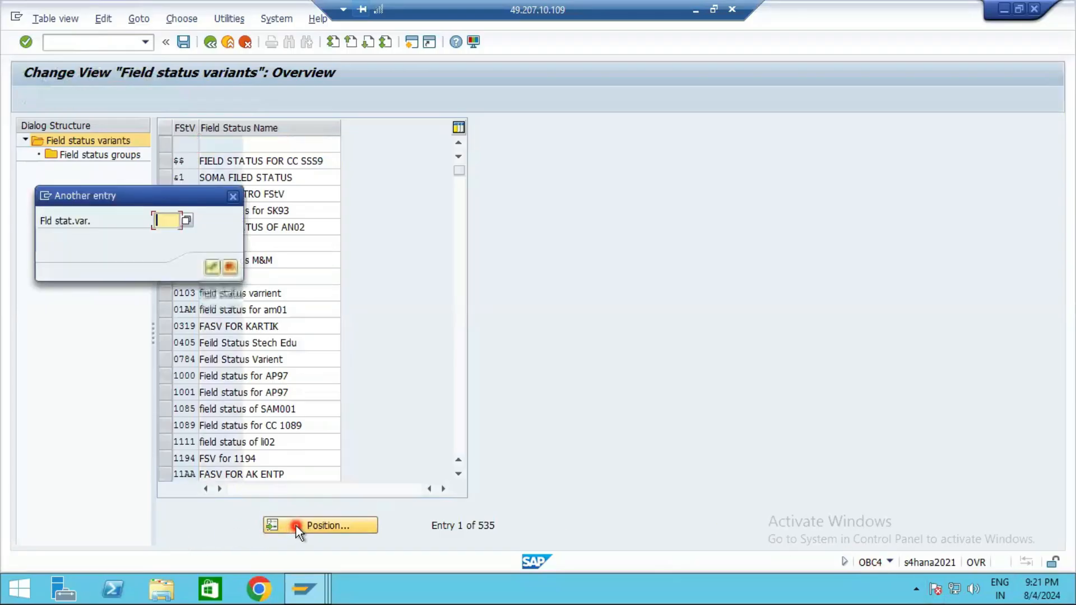
{"action": "type", "text": "106"}
{"action": "key", "text": "Return"}
{"action": "key", "text": "Return"}
{"action": "left_click", "coordinate": [167, 144]}
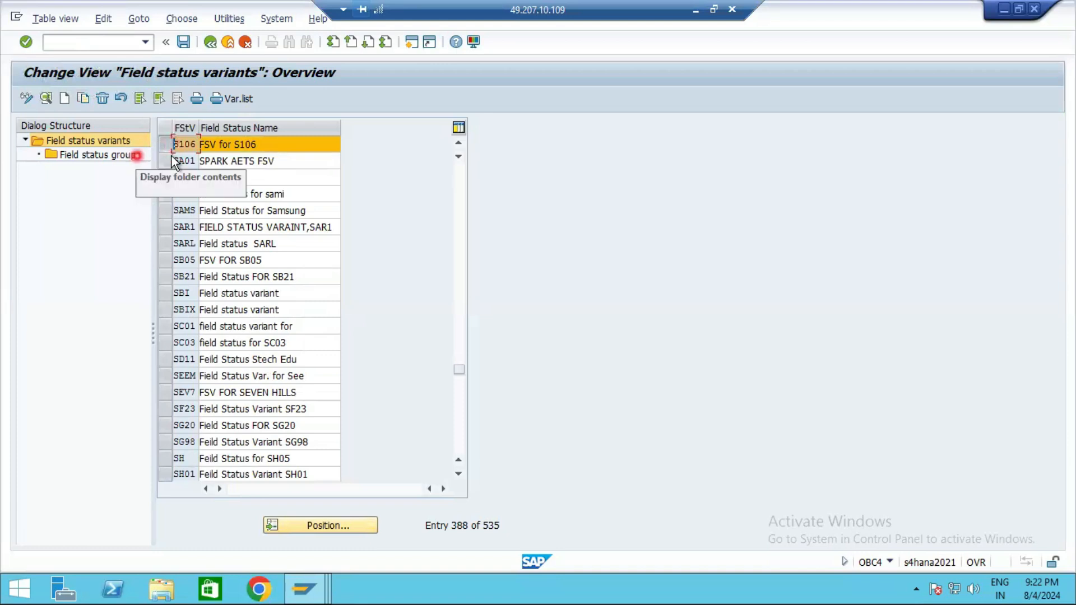
{"action": "double_click", "coordinate": [123, 159]}
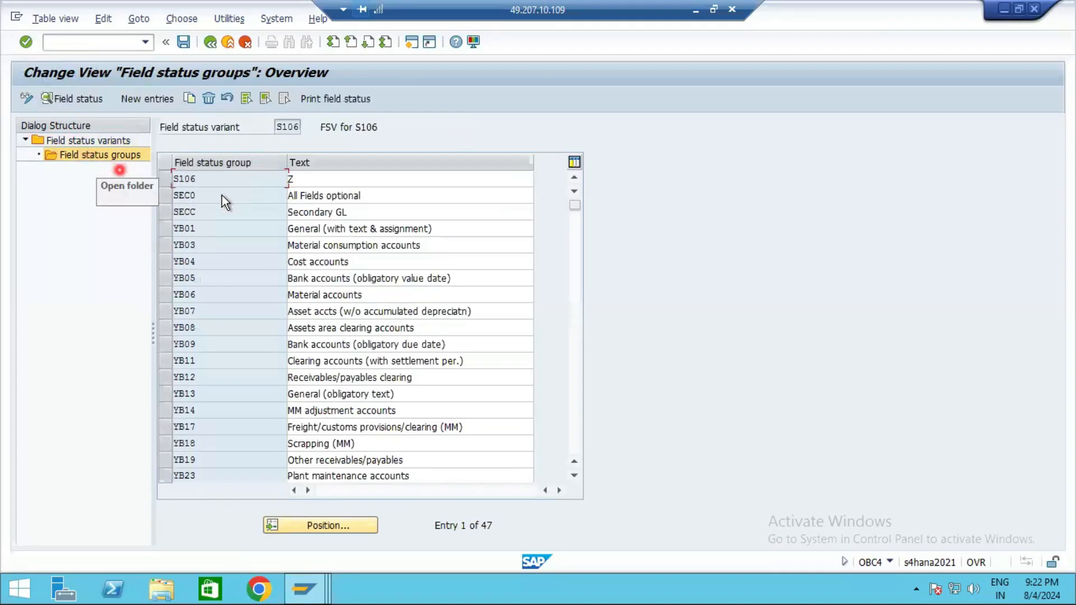
- Compare field status group YB01 of variant S106 with the group assigned to G/L account 2020 in FS00
{"action": "left_click", "coordinate": [335, 228]}
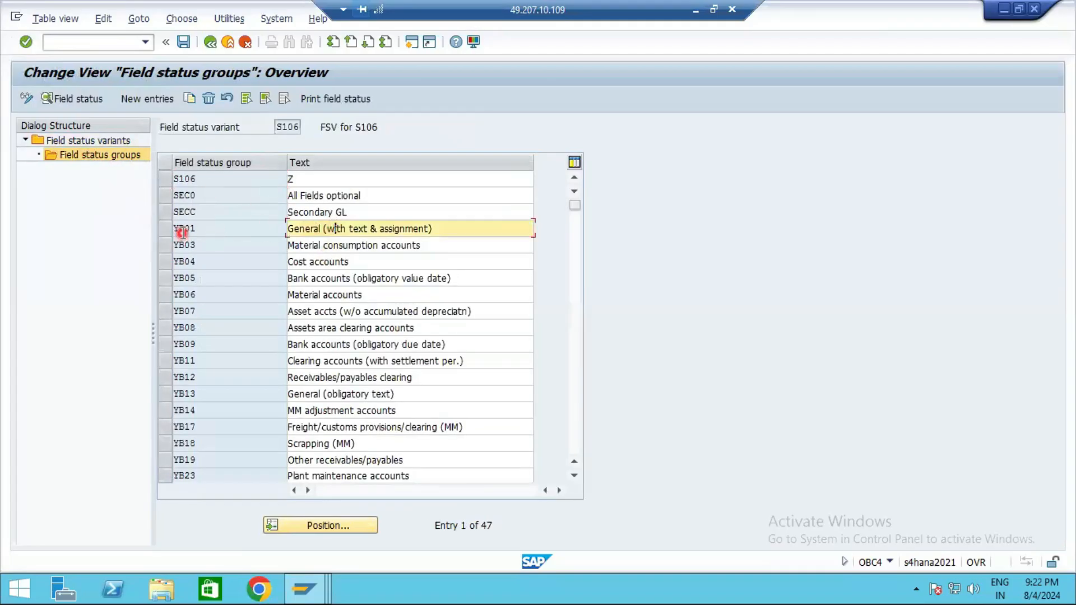
{"action": "left_click", "coordinate": [310, 591]}
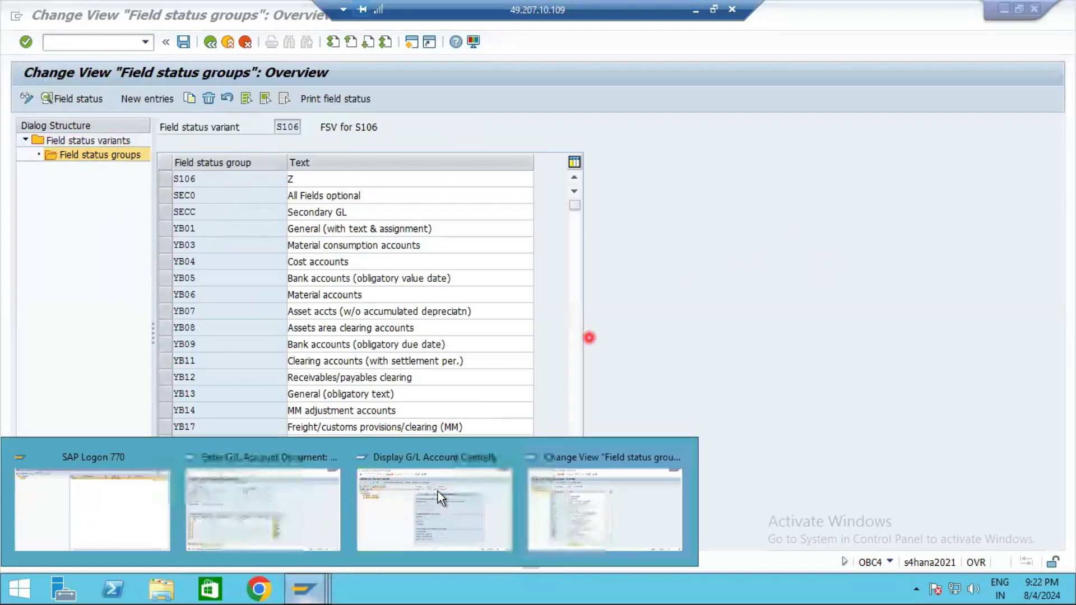
{"action": "left_click", "coordinate": [424, 491]}
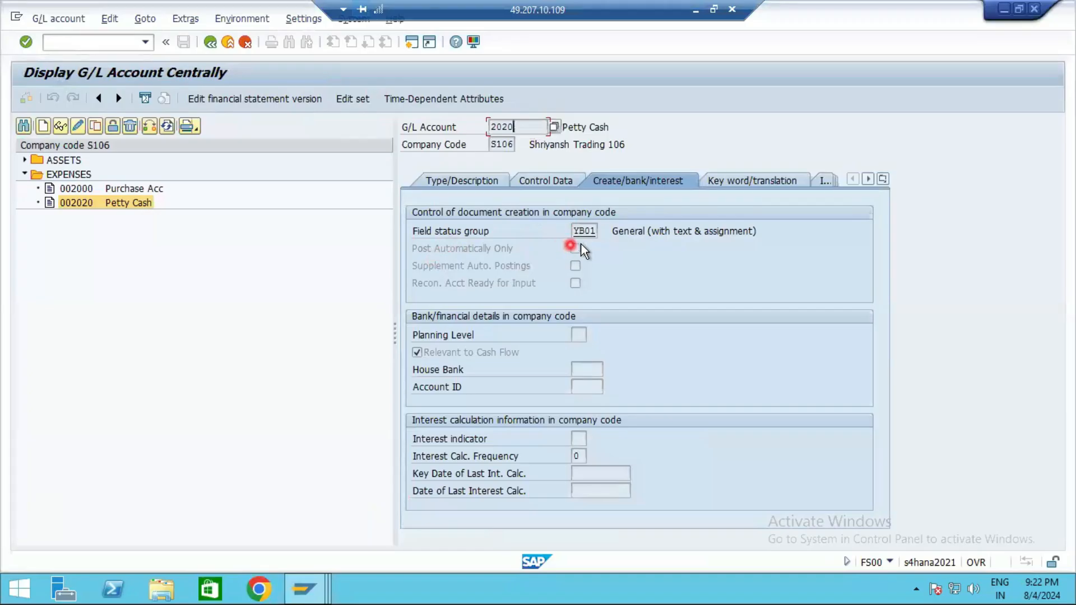
- Return to the OBC4 session and open the General Data field settings of field status group YB01
{"action": "left_click", "coordinate": [307, 591]}
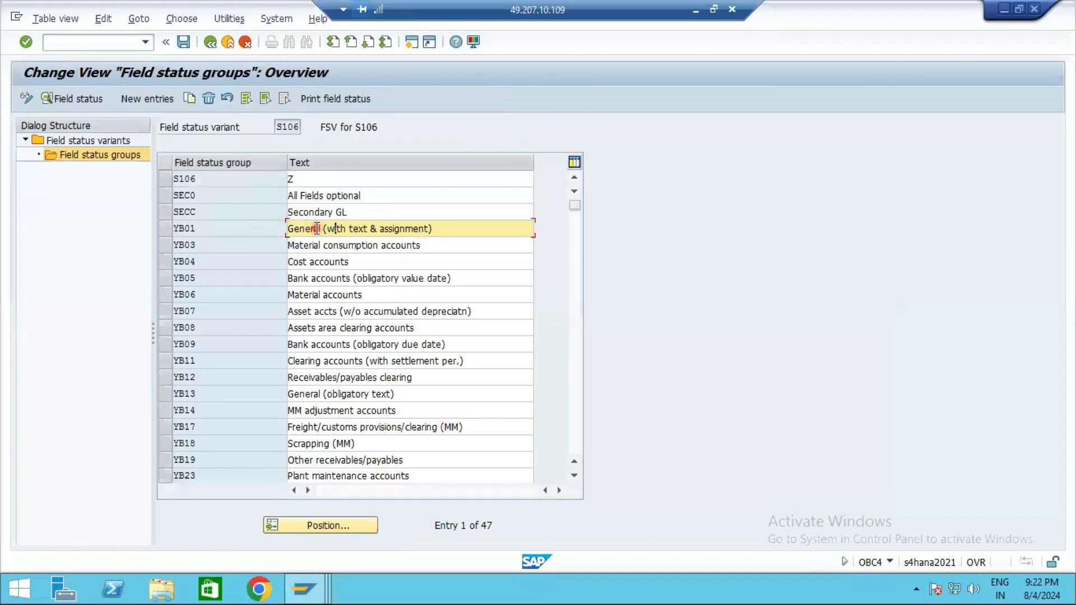
{"action": "double_click", "coordinate": [291, 229]}
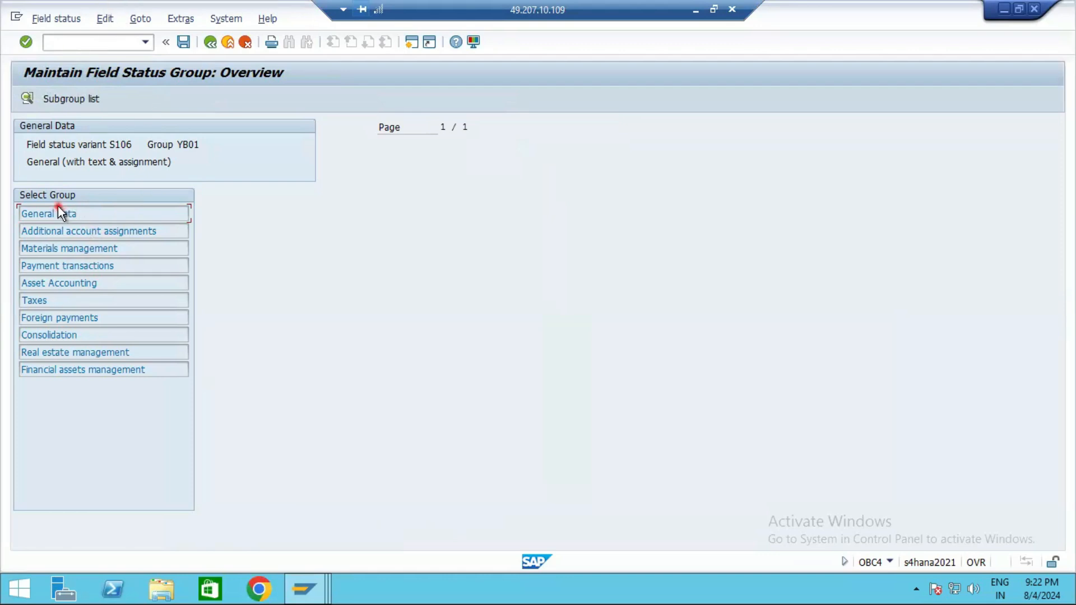
{"action": "double_click", "coordinate": [61, 213]}
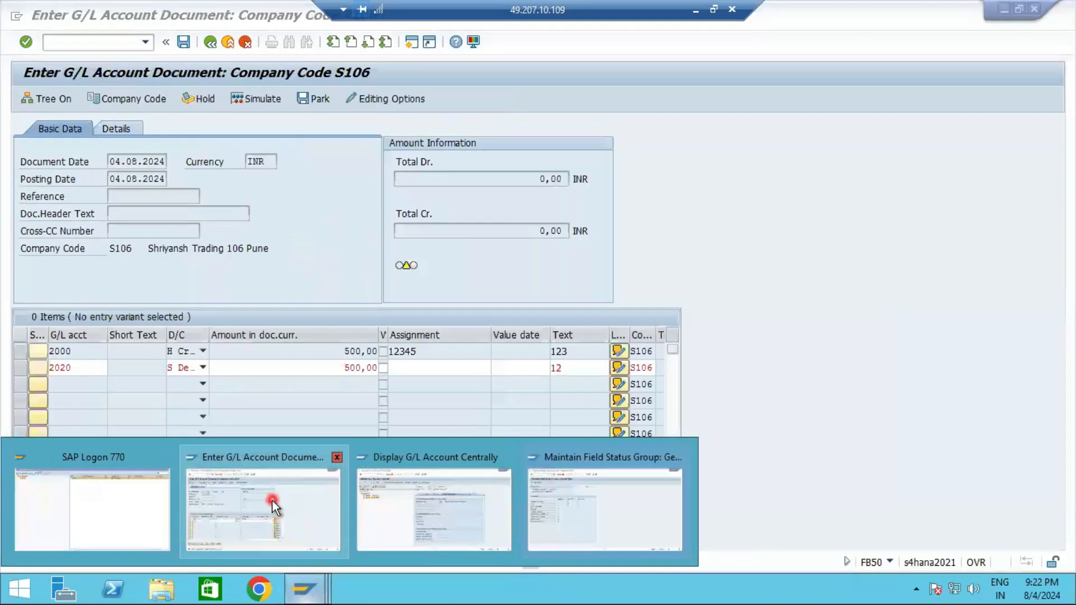
- Review the assignment and text fields in the FB50 document and return to the YB01 field status settings
{"action": "left_click", "coordinate": [273, 507]}
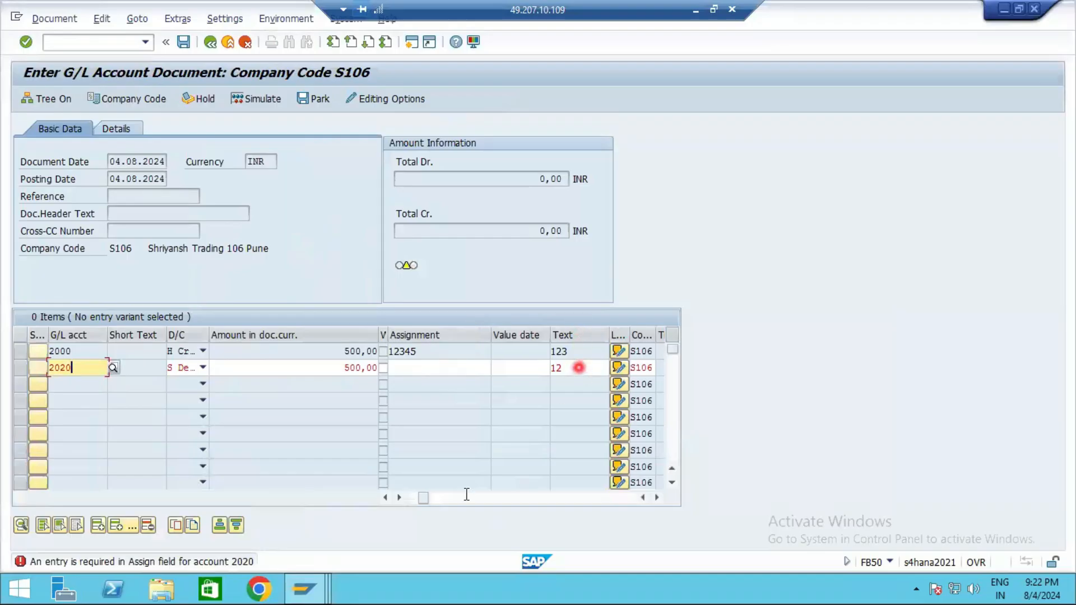
{"action": "left_click", "coordinate": [317, 590]}
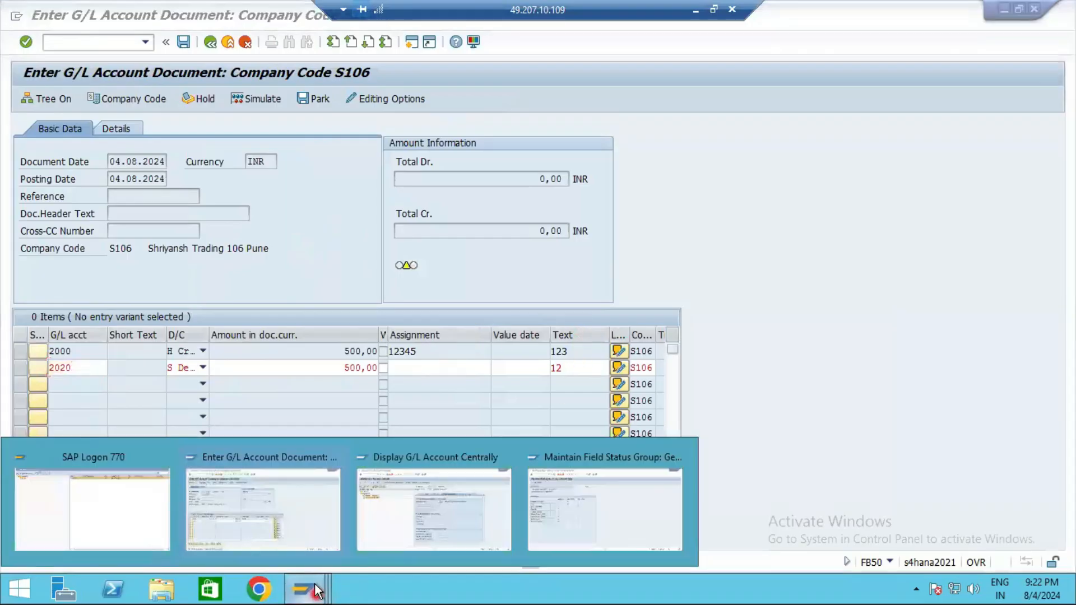
{"action": "left_click", "coordinate": [600, 495]}
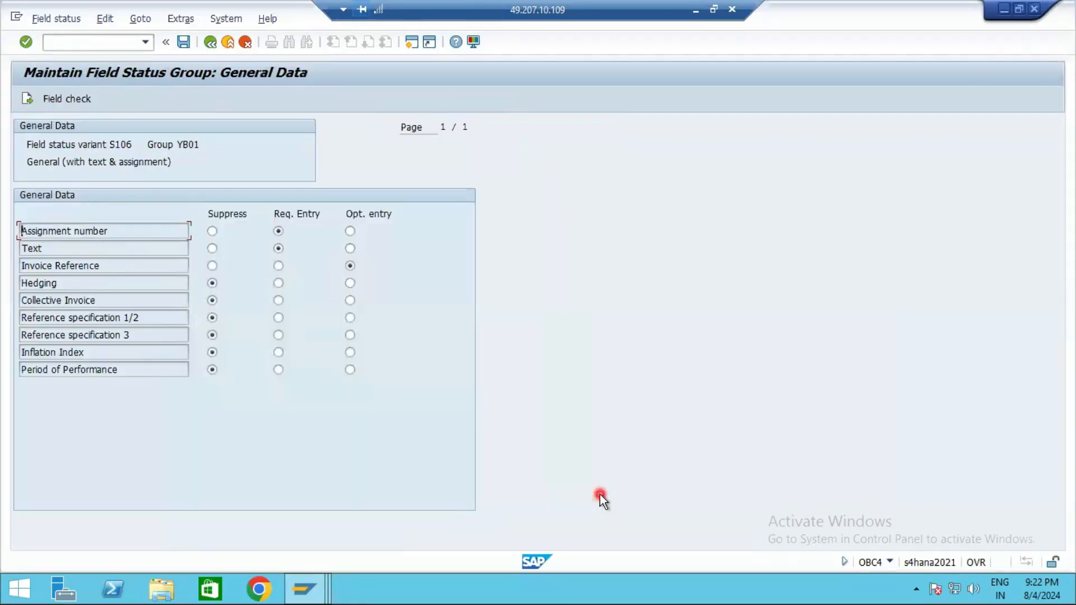
- Set Assignment number and Text to optional entry and save group YB01 to the S106_Master Data customizing request
{"action": "left_click", "coordinate": [349, 248]}
{"action": "left_click", "coordinate": [182, 42]}
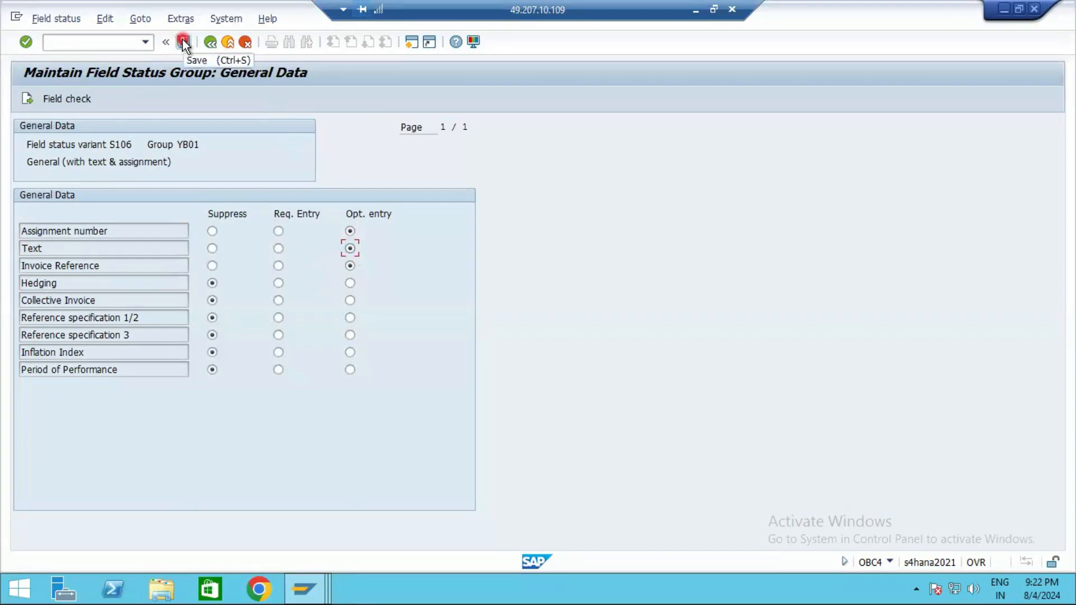
{"action": "left_click", "coordinate": [182, 41]}
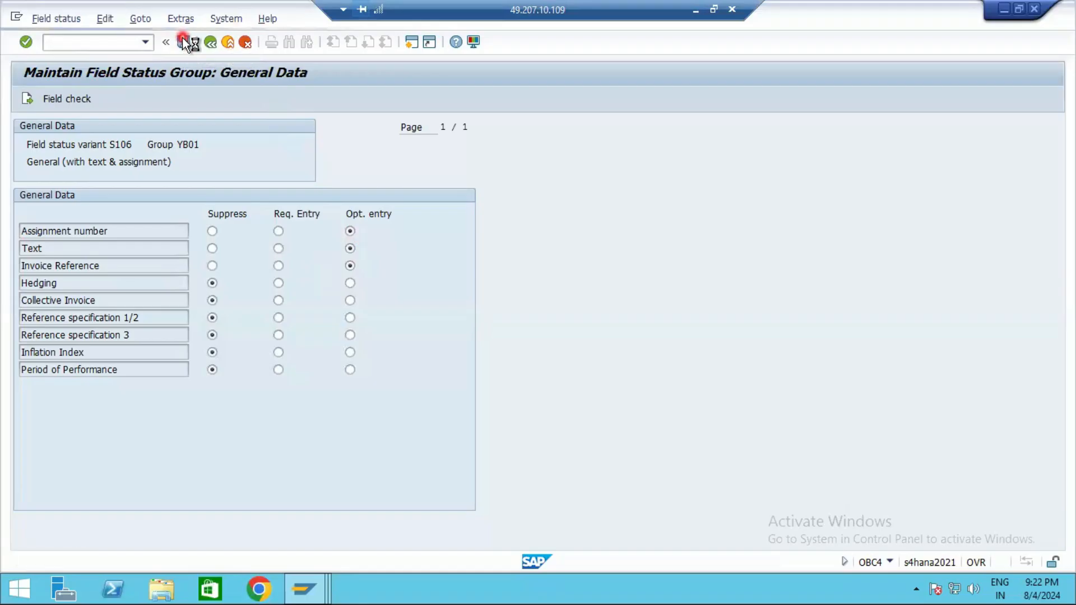
{"action": "left_click", "coordinate": [236, 272]}
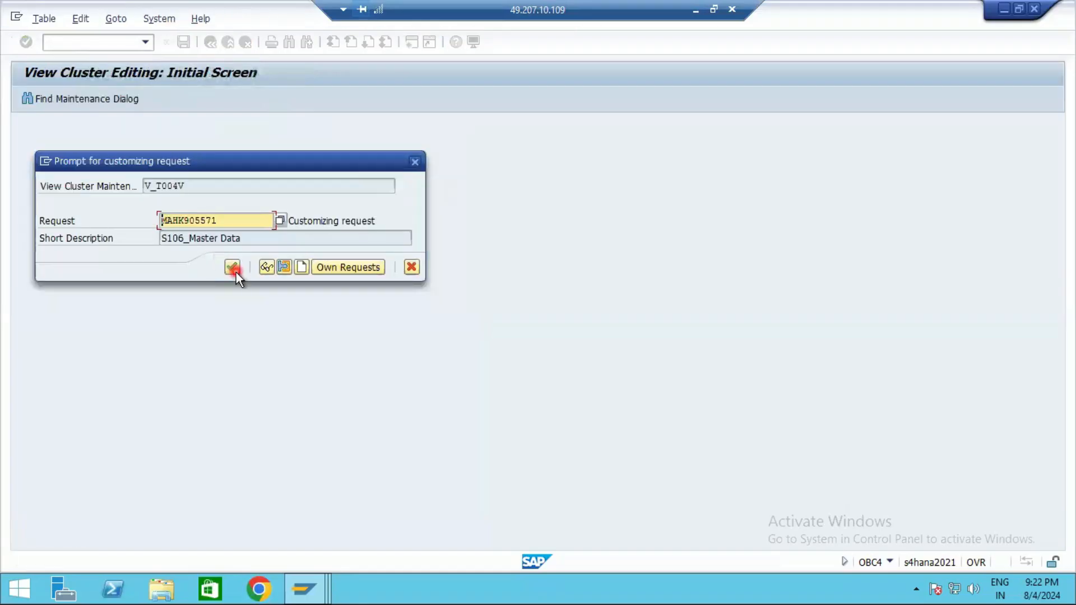
- Switch to the FB50 session and restart G/L document entry with document date 04.08.2024
{"action": "left_click", "coordinate": [307, 588]}
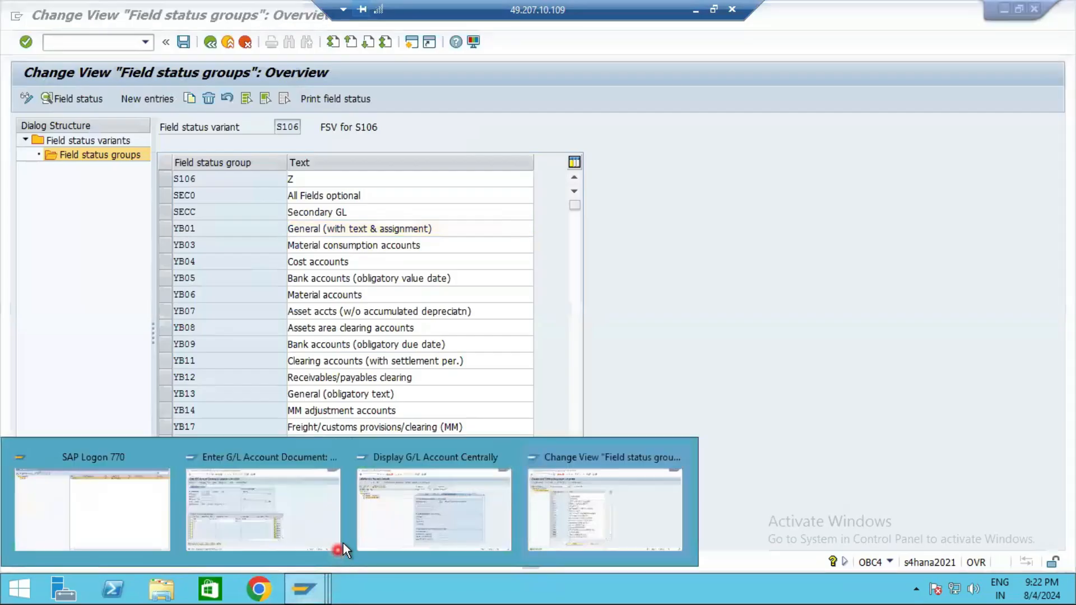
{"action": "left_click", "coordinate": [263, 508]}
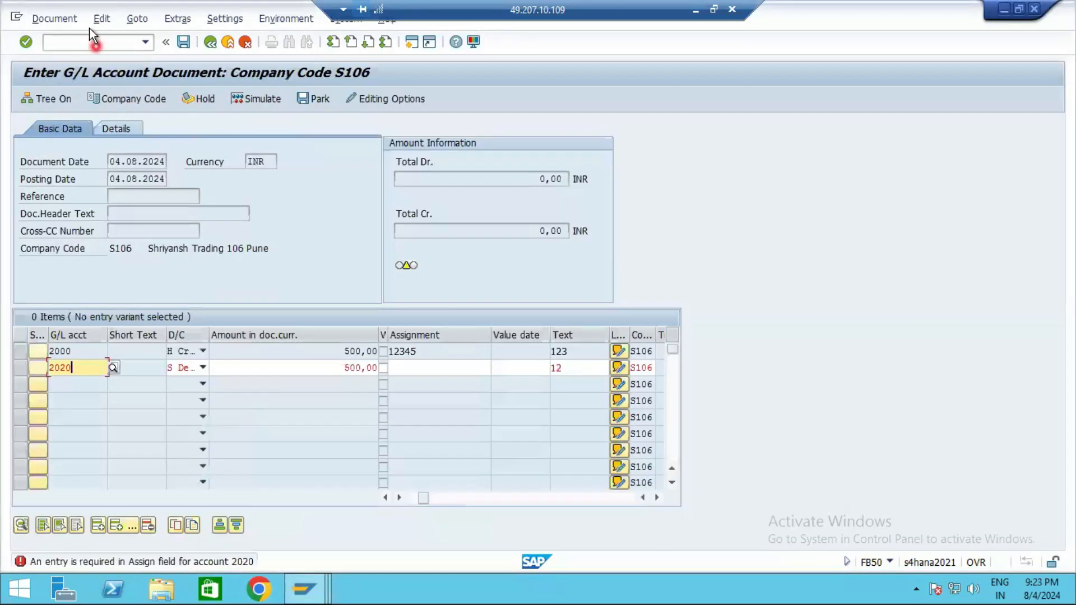
{"action": "left_click", "coordinate": [91, 43]}
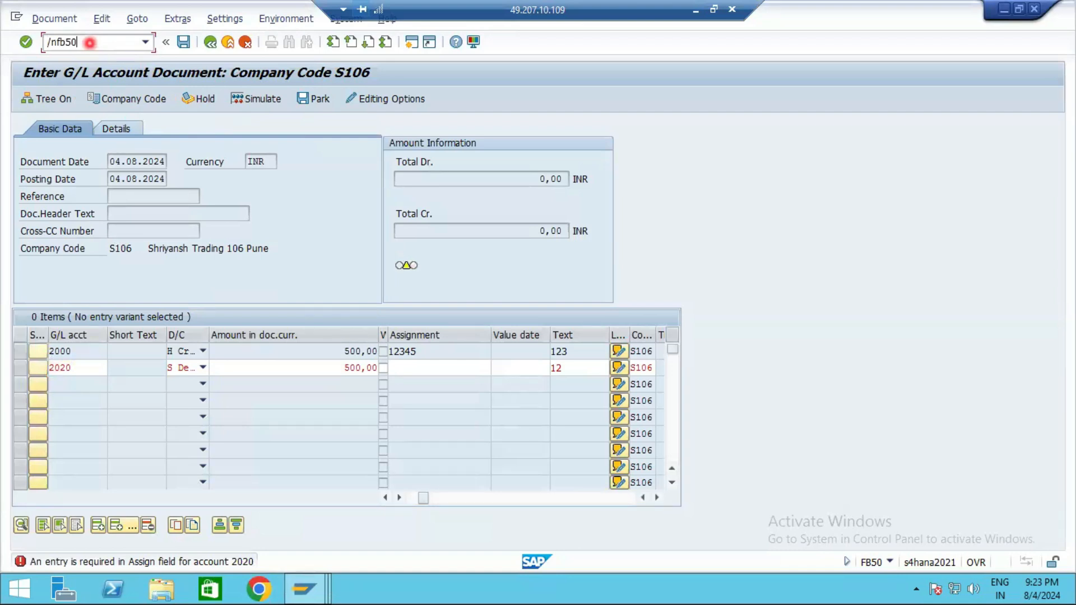
{"action": "key", "text": "Return"}
{"action": "left_click", "coordinate": [127, 177]}
- Enter two line items with G/L account 2000 as credit and G/L account 2020 as debit
{"action": "left_click", "coordinate": [83, 349]}
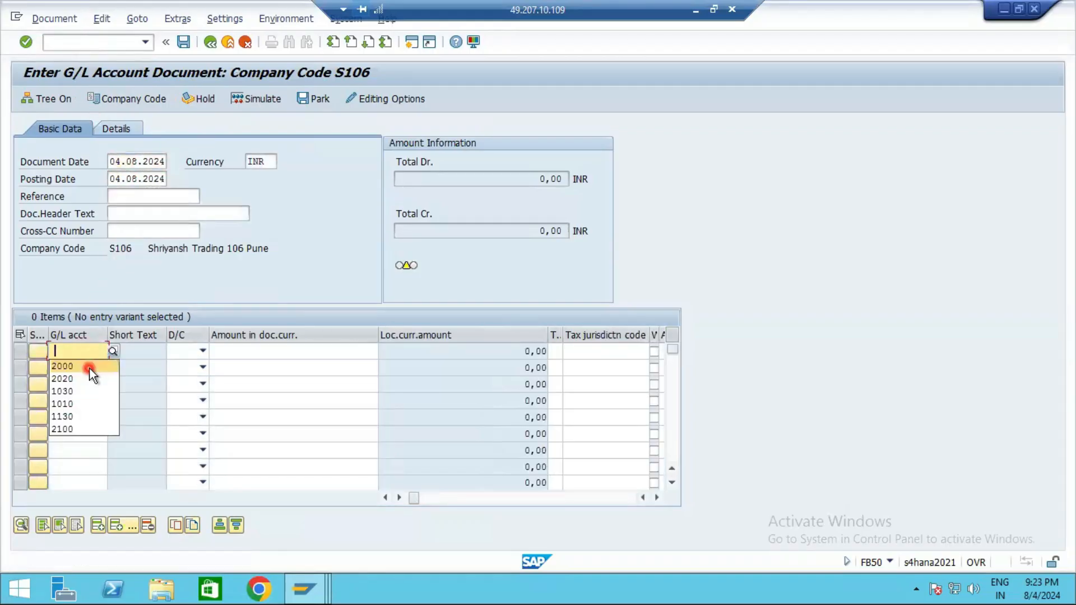
{"action": "left_click", "coordinate": [87, 367]}
{"action": "left_click", "coordinate": [84, 368]}
{"action": "left_click", "coordinate": [92, 395]}
{"action": "left_click", "coordinate": [202, 351]}
{"action": "left_click", "coordinate": [195, 367]}
{"action": "left_click", "coordinate": [203, 367]}
- Set the amount of both line items to 500 and validate the entries
{"action": "left_click", "coordinate": [227, 351]}
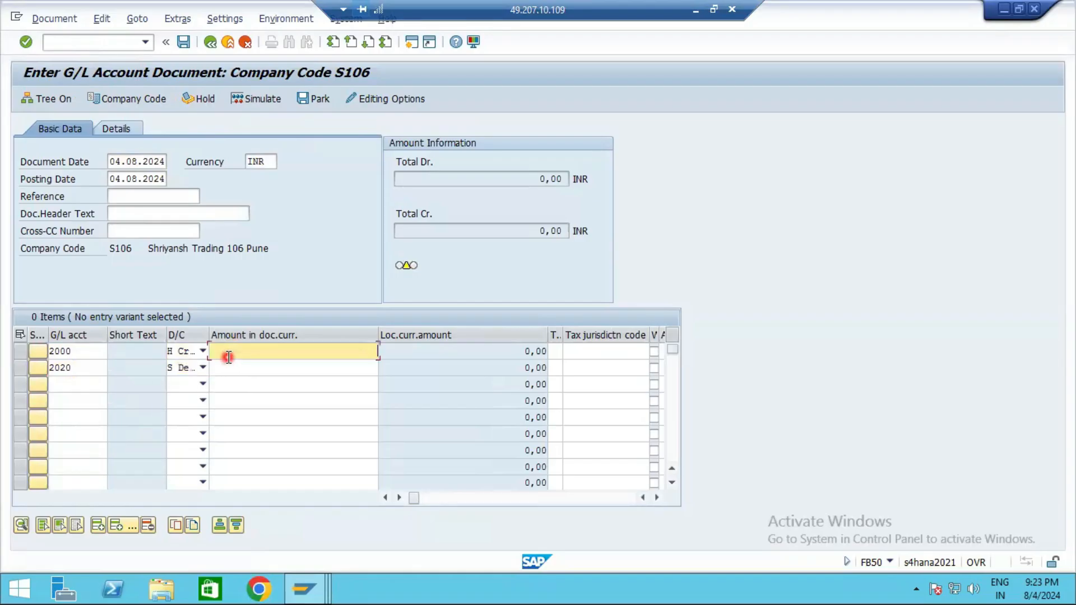
{"action": "type", "text": "500"}
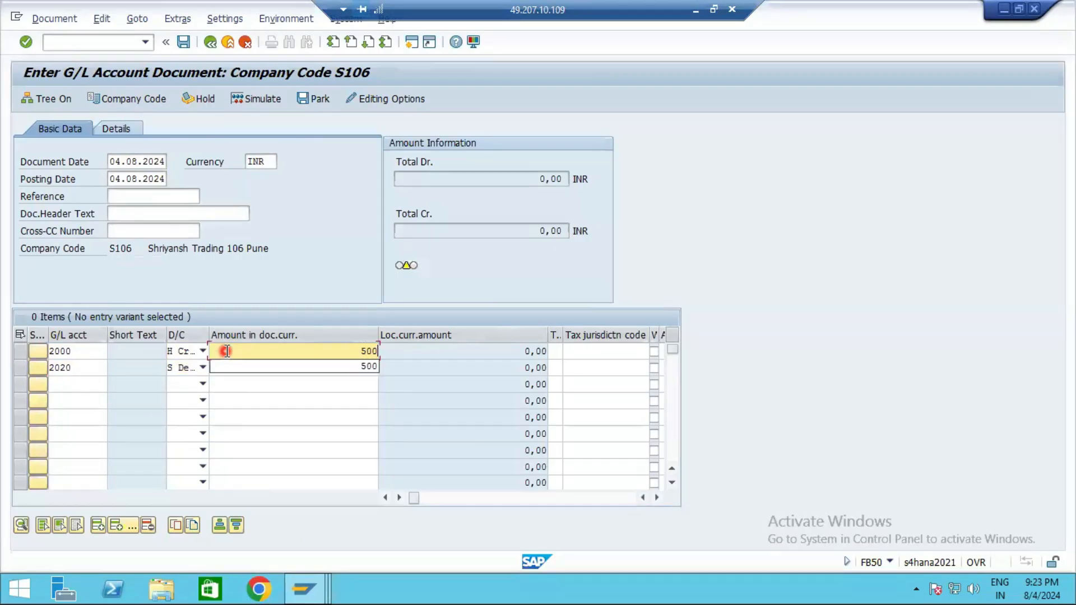
{"action": "left_click", "coordinate": [310, 364]}
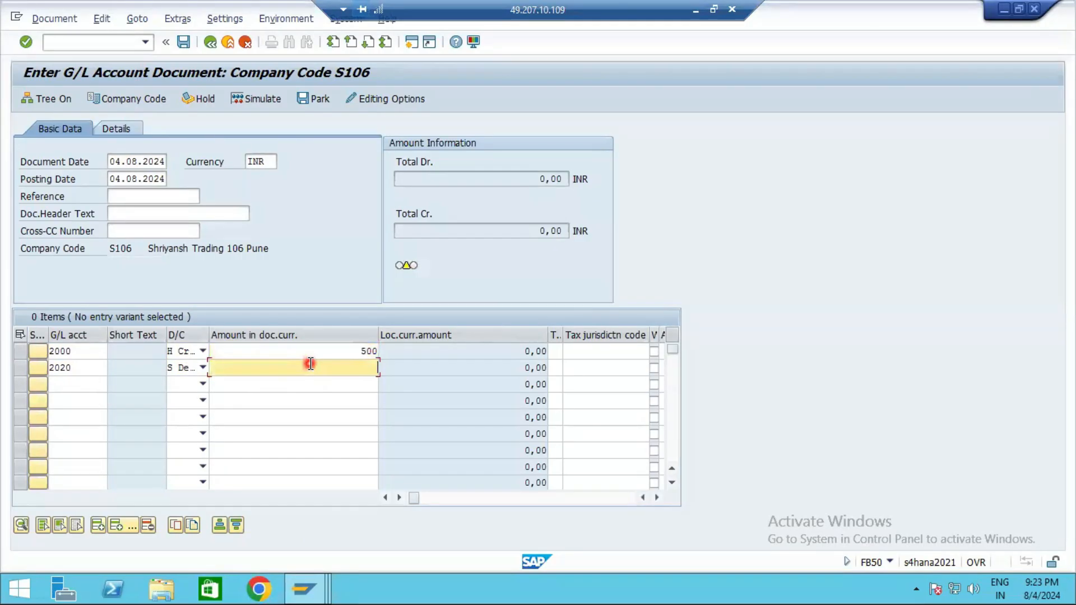
{"action": "type", "text": "500"}
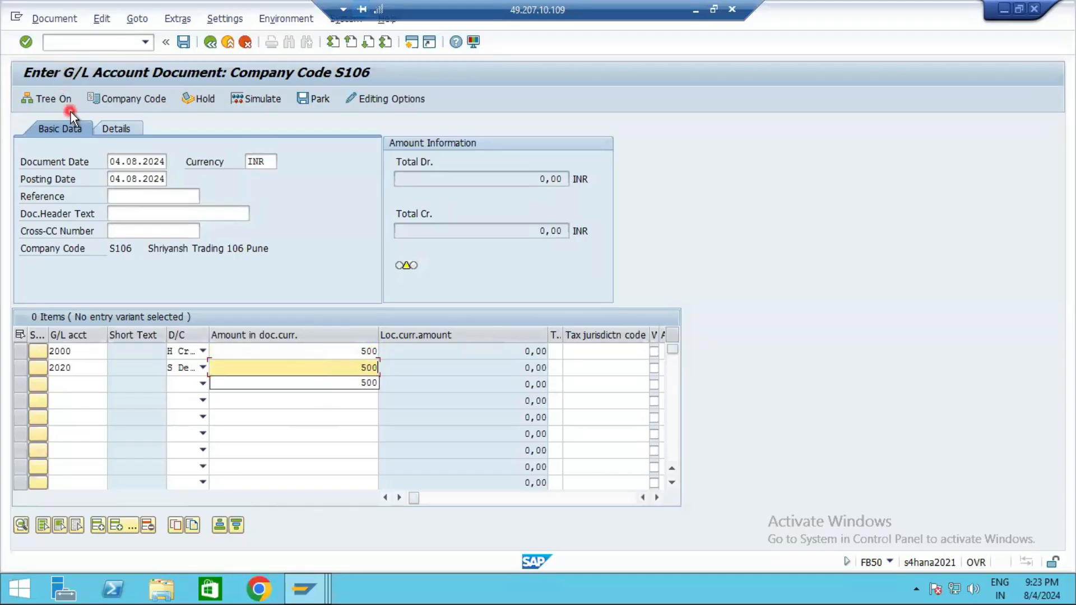
{"action": "key", "text": "Return"}
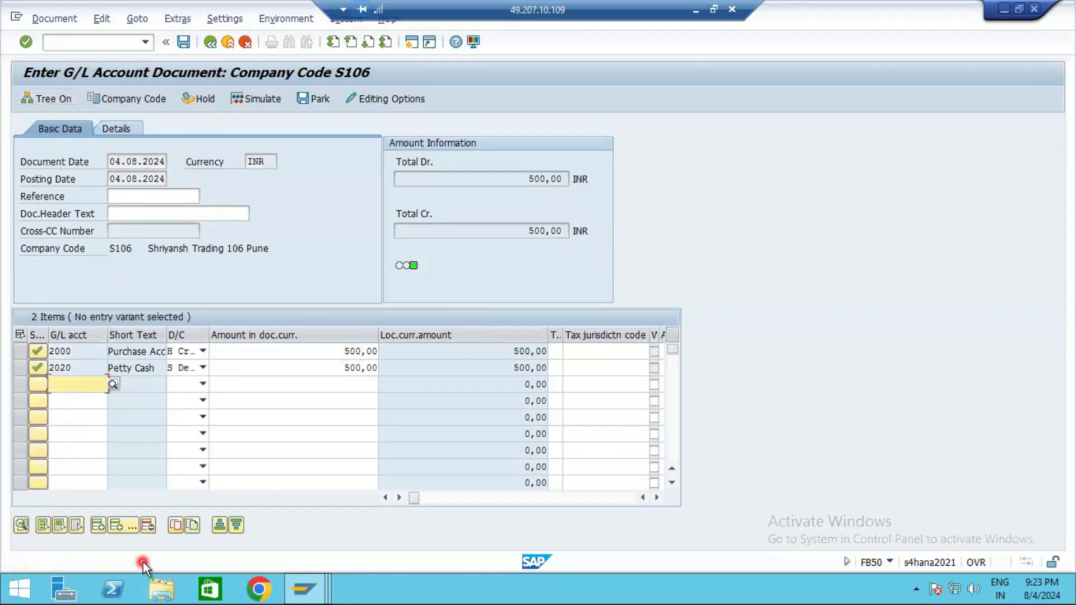
- Check the Assignment and Text fields of both line items and show the document tree
{"action": "left_click", "coordinate": [660, 495]}
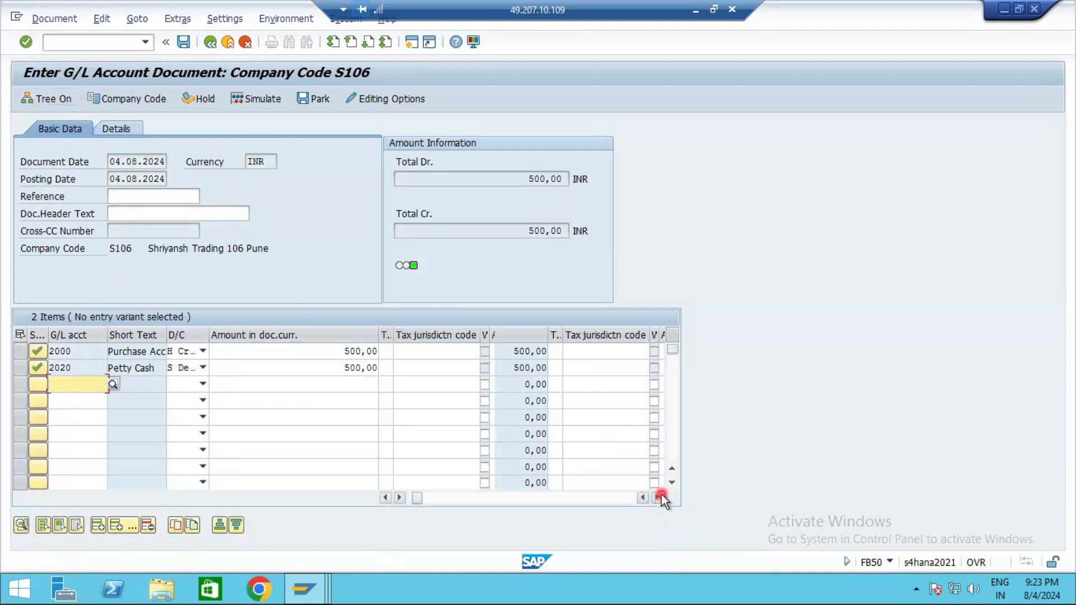
{"action": "left_click", "coordinate": [661, 495]}
{"action": "left_click", "coordinate": [661, 496]}
{"action": "left_click", "coordinate": [661, 497]}
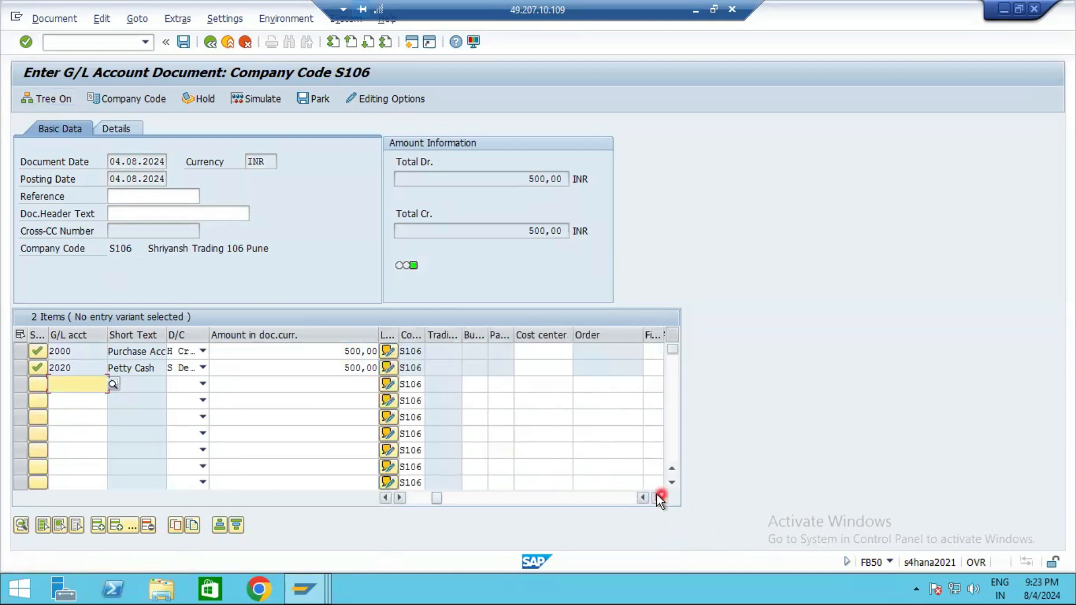
{"action": "left_click", "coordinate": [385, 497]}
{"action": "left_click", "coordinate": [386, 497]}
{"action": "left_click", "coordinate": [470, 349]}
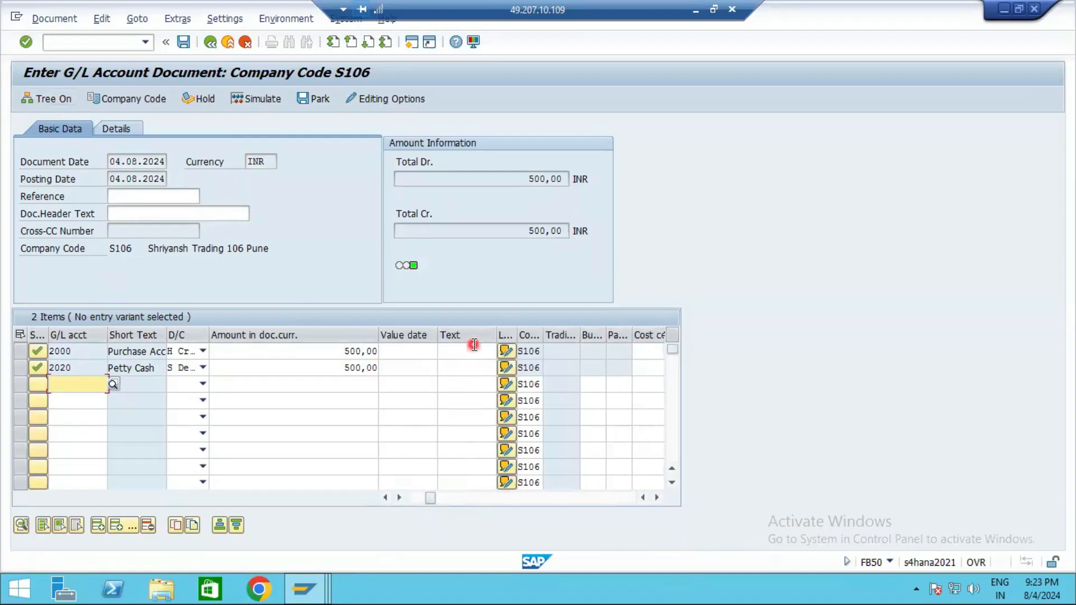
{"action": "left_click", "coordinate": [385, 497]}
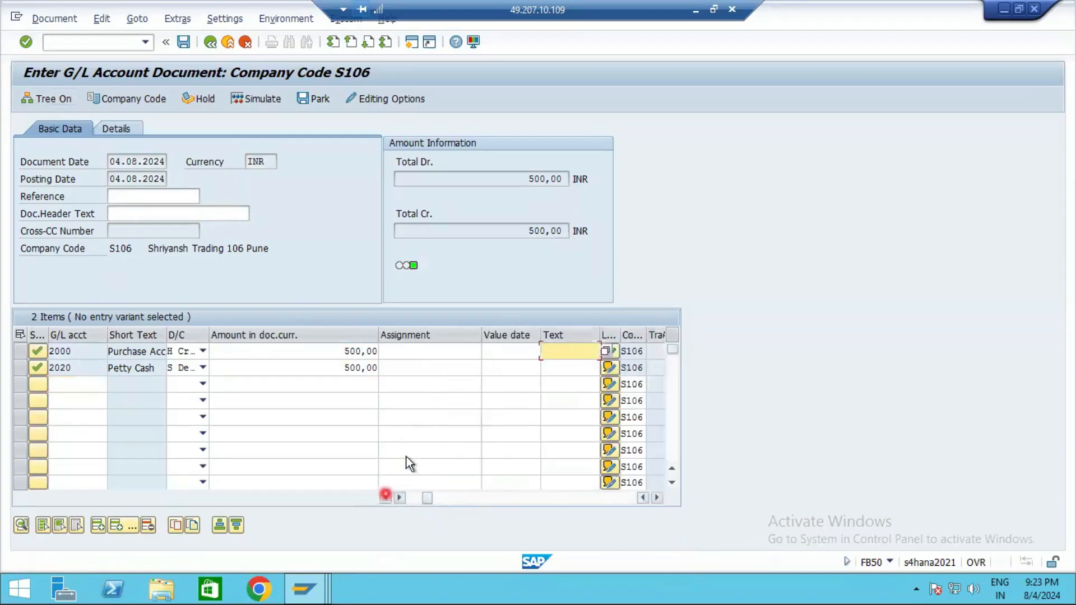
{"action": "left_click", "coordinate": [422, 356]}
{"action": "left_click", "coordinate": [441, 365]}
{"action": "left_click", "coordinate": [581, 369]}
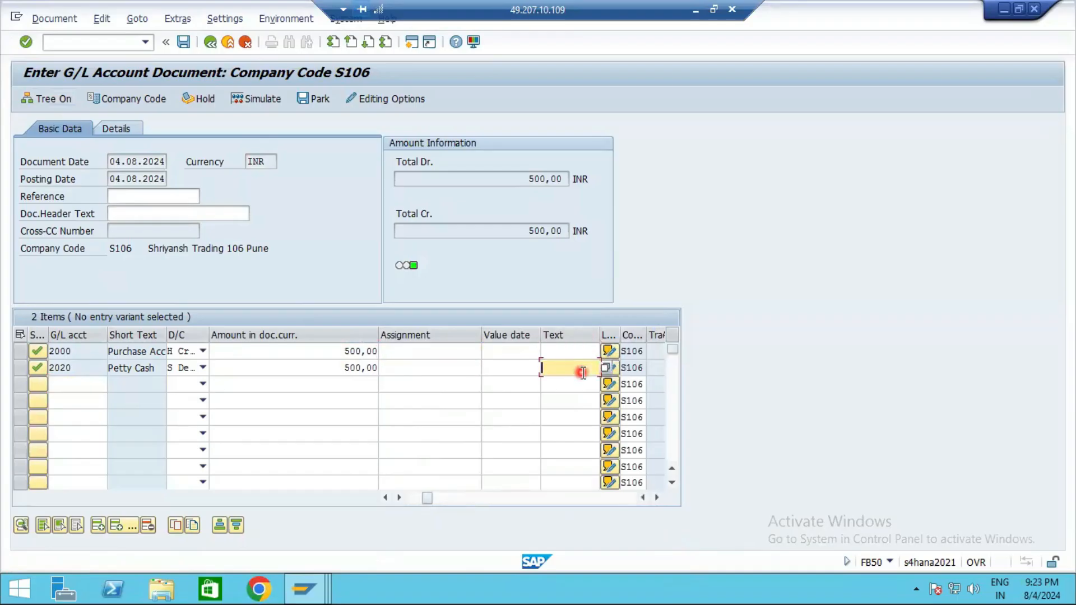
{"action": "left_click", "coordinate": [36, 102]}
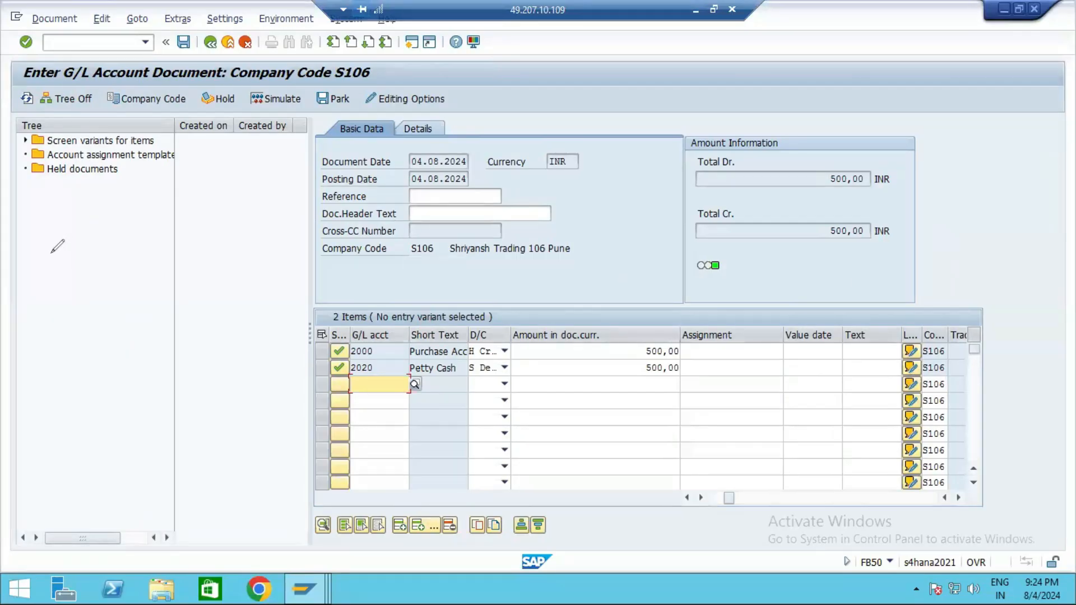
{"action": "mouse_move", "coordinate": [37, 281]}
{"action": "left_mouse_down"}
{"action": "mouse_move", "coordinate": [55, 275]}
{"action": "mouse_move", "coordinate": [47, 294]}
{"action": "left_mouse_up"}
{"action": "mouse_move", "coordinate": [108, 221]}
{"action": "left_mouse_down"}
{"action": "mouse_move", "coordinate": [110, 259]}
{"action": "mouse_move", "coordinate": [135, 249]}
{"action": "left_mouse_up"}
{"action": "mouse_move", "coordinate": [153, 212]}
{"action": "left_mouse_down"}
{"action": "mouse_move", "coordinate": [153, 240]}
{"action": "mouse_move", "coordinate": [182, 251]}
{"action": "mouse_move", "coordinate": [244, 223]}
{"action": "left_mouse_up"}
{"action": "mouse_move", "coordinate": [236, 224]}
{"action": "left_mouse_down"}
{"action": "mouse_move", "coordinate": [235, 255]}
{"action": "mouse_move", "coordinate": [299, 196]}
{"action": "mouse_move", "coordinate": [314, 216]}
{"action": "mouse_move", "coordinate": [333, 205]}
{"action": "mouse_move", "coordinate": [341, 228]}
{"action": "left_mouse_up"}
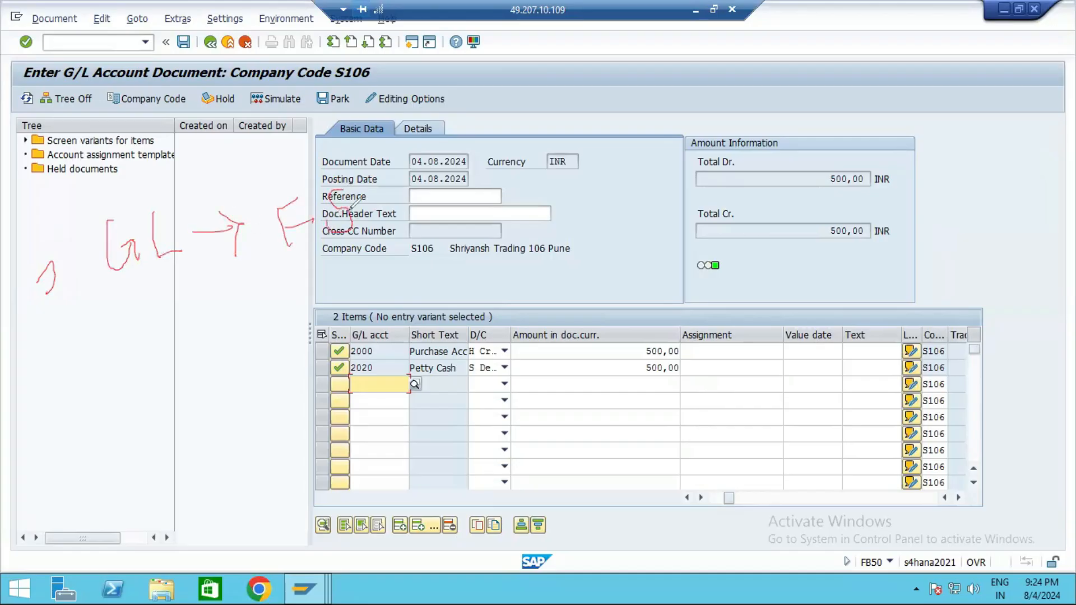
{"action": "mouse_move", "coordinate": [386, 181]}
{"action": "left_mouse_down"}
{"action": "mouse_move", "coordinate": [377, 227]}
{"action": "mouse_move", "coordinate": [385, 208]}
{"action": "left_mouse_up"}
{"action": "mouse_move", "coordinate": [161, 312]}
{"action": "left_mouse_down"}
{"action": "mouse_move", "coordinate": [160, 342]}
{"action": "mouse_move", "coordinate": [237, 302]}
{"action": "mouse_move", "coordinate": [236, 316]}
{"action": "left_mouse_up"}
{"action": "mouse_move", "coordinate": [264, 281]}
{"action": "left_mouse_down"}
{"action": "mouse_move", "coordinate": [268, 316]}
{"action": "mouse_move", "coordinate": [283, 273]}
{"action": "mouse_move", "coordinate": [286, 298]}
{"action": "mouse_move", "coordinate": [319, 292]}
{"action": "mouse_move", "coordinate": [305, 315]}
{"action": "left_mouse_up"}
{"action": "mouse_move", "coordinate": [339, 261]}
{"action": "left_mouse_down"}
{"action": "mouse_move", "coordinate": [352, 298]}
{"action": "mouse_move", "coordinate": [369, 247]}
{"action": "left_mouse_up"}
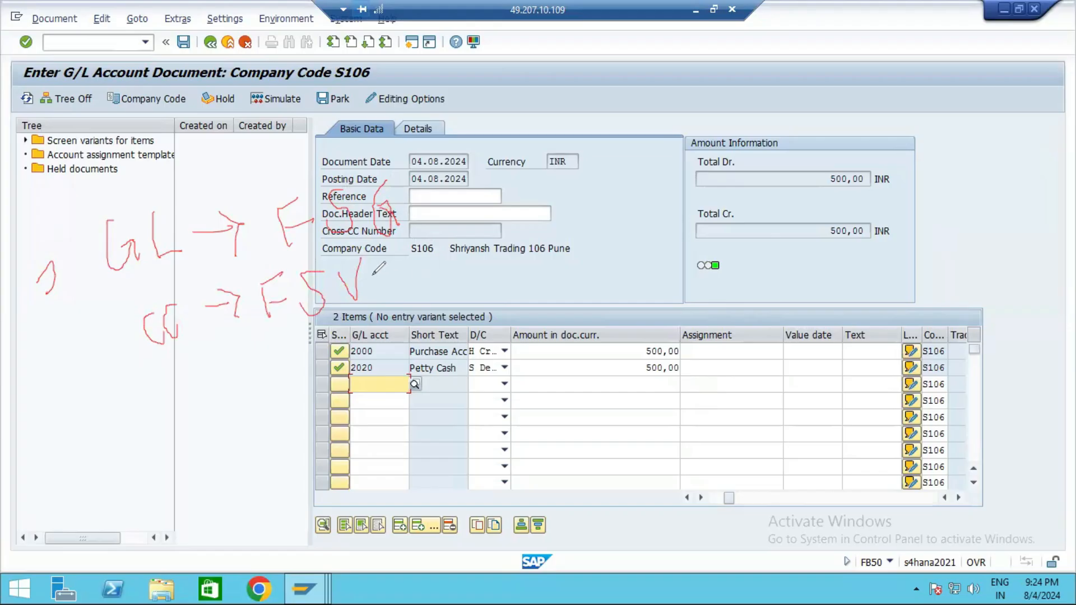
{"action": "mouse_move", "coordinate": [289, 359]}
{"action": "left_mouse_down"}
{"action": "mouse_move", "coordinate": [312, 394]}
{"action": "mouse_move", "coordinate": [332, 352]}
{"action": "left_mouse_up"}
{"action": "mouse_move", "coordinate": [294, 402]}
{"action": "left_mouse_down"}
{"action": "mouse_move", "coordinate": [280, 445]}
{"action": "mouse_move", "coordinate": [293, 425]}
{"action": "mouse_move", "coordinate": [307, 435]}
{"action": "left_mouse_up"}
{"action": "mouse_move", "coordinate": [352, 383]}
{"action": "left_mouse_down"}
{"action": "mouse_move", "coordinate": [333, 416]}
{"action": "mouse_move", "coordinate": [370, 434]}
{"action": "left_mouse_up"}
{"action": "mouse_move", "coordinate": [408, 208]}
{"action": "left_mouse_down"}
{"action": "mouse_move", "coordinate": [451, 305]}
{"action": "mouse_move", "coordinate": [365, 384]}
{"action": "mouse_move", "coordinate": [386, 381]}
{"action": "left_mouse_up"}
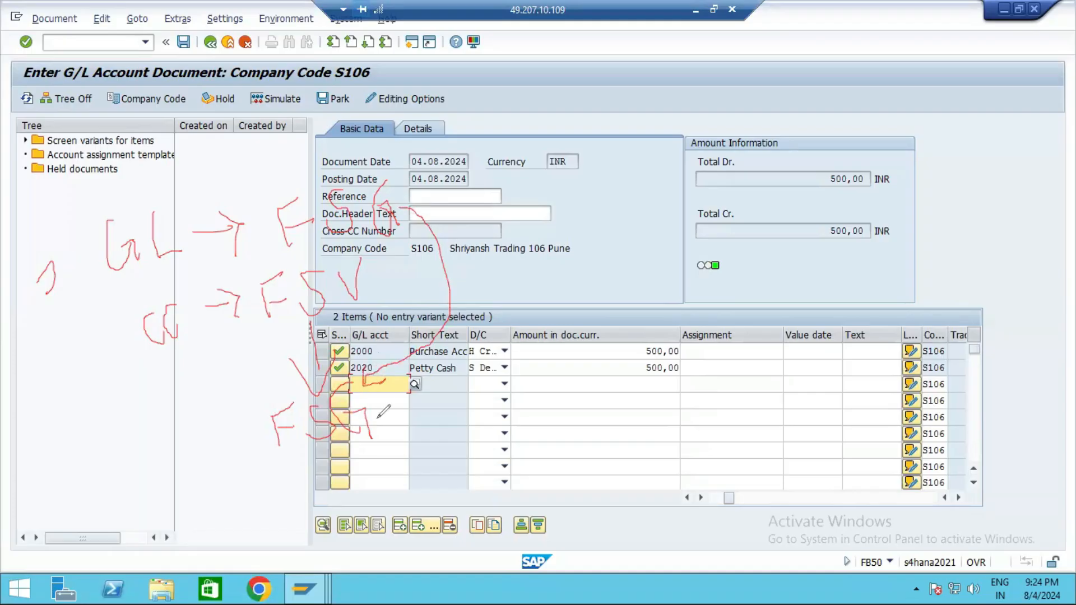
{"action": "mouse_move", "coordinate": [332, 447]}
{"action": "left_mouse_down"}
{"action": "mouse_move", "coordinate": [349, 492]}
{"action": "mouse_move", "coordinate": [351, 465]}
{"action": "left_mouse_up"}
{"action": "mouse_move", "coordinate": [286, 518]}
{"action": "left_mouse_down"}
{"action": "mouse_move", "coordinate": [346, 528]}
{"action": "mouse_move", "coordinate": [343, 513]}
{"action": "mouse_move", "coordinate": [371, 534]}
{"action": "left_mouse_up"}
{"action": "mouse_move", "coordinate": [413, 480]}
{"action": "left_mouse_down"}
{"action": "mouse_move", "coordinate": [419, 515]}
{"action": "mouse_move", "coordinate": [399, 535]}
{"action": "left_mouse_up"}
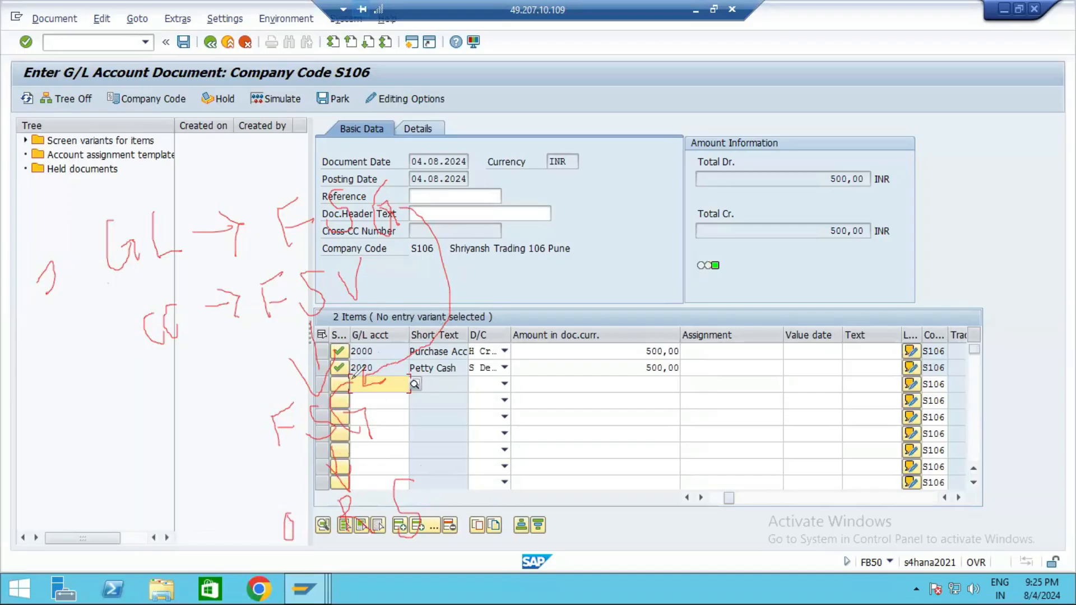
{"action": "left_click_drag", "start_coordinate": [145, 273], "coordinate": [101, 283]}
{"action": "mouse_move", "coordinate": [304, 150]}
{"action": "left_mouse_down"}
{"action": "mouse_move", "coordinate": [328, 174]}
{"action": "mouse_move", "coordinate": [342, 157]}
{"action": "mouse_move", "coordinate": [349, 185]}
{"action": "mouse_move", "coordinate": [355, 163]}
{"action": "mouse_move", "coordinate": [362, 202]}
{"action": "mouse_move", "coordinate": [370, 140]}
{"action": "mouse_move", "coordinate": [402, 134]}
{"action": "mouse_move", "coordinate": [407, 180]}
{"action": "left_mouse_up"}
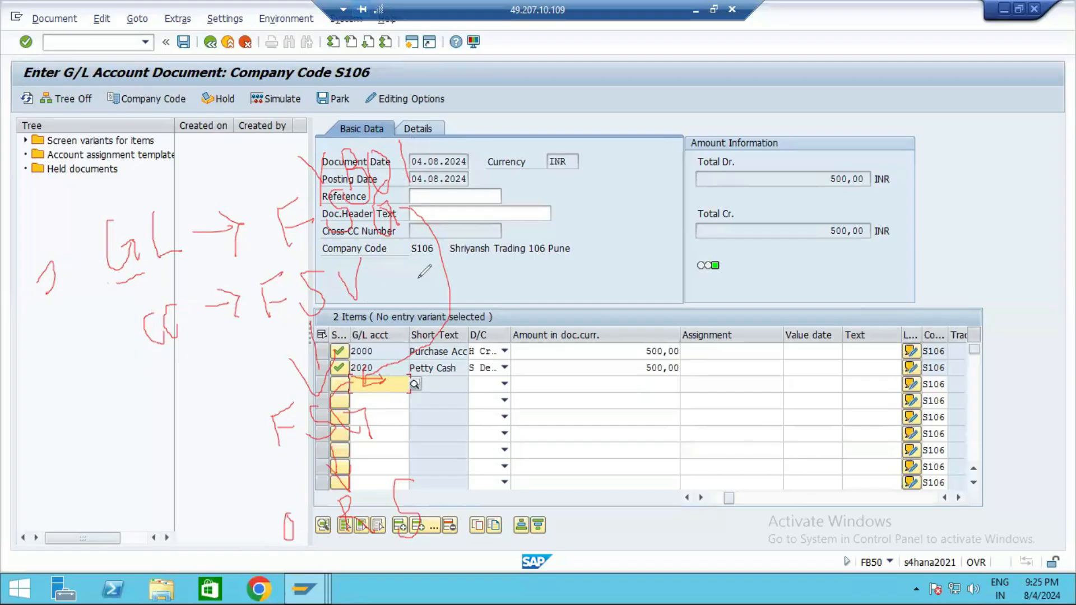
{"action": "mouse_move", "coordinate": [401, 268]}
{"action": "left_mouse_down"}
{"action": "mouse_move", "coordinate": [412, 287]}
{"action": "mouse_move", "coordinate": [393, 307]}
{"action": "left_mouse_up"}
{"action": "mouse_move", "coordinate": [433, 241]}
{"action": "left_mouse_down"}
{"action": "mouse_move", "coordinate": [428, 294]}
{"action": "mouse_move", "coordinate": [443, 283]}
{"action": "left_mouse_up"}
{"action": "mouse_move", "coordinate": [476, 238]}
{"action": "left_mouse_down"}
{"action": "mouse_move", "coordinate": [462, 243]}
{"action": "mouse_move", "coordinate": [468, 264]}
{"action": "left_mouse_up"}
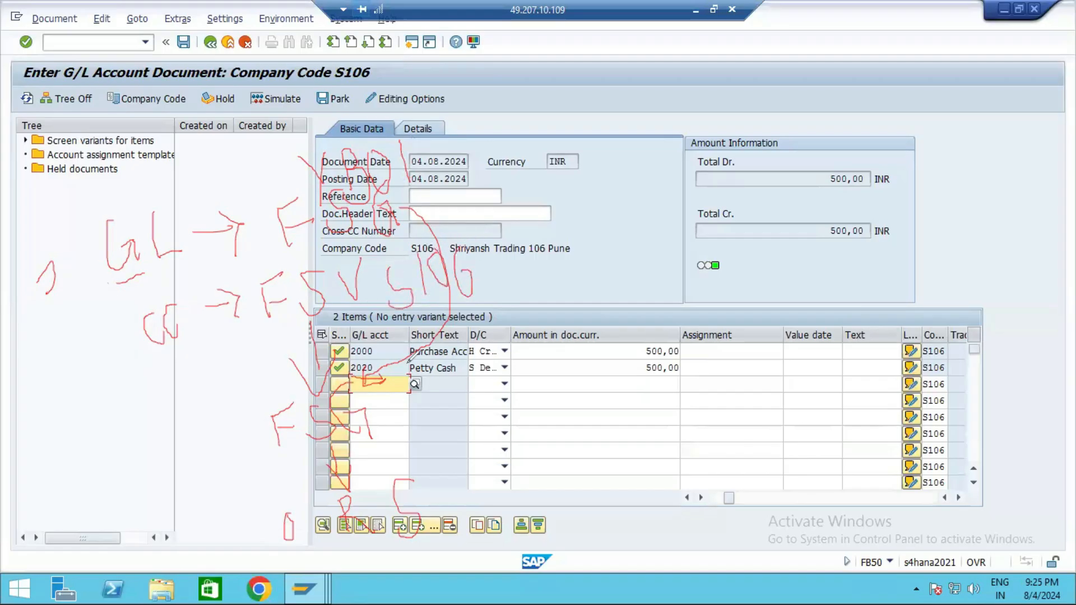
{"action": "left_click_drag", "start_coordinate": [395, 385], "coordinate": [418, 419]}
{"action": "mouse_move", "coordinate": [434, 381]}
{"action": "left_mouse_down"}
{"action": "mouse_move", "coordinate": [433, 413]}
{"action": "mouse_move", "coordinate": [456, 392]}
{"action": "mouse_move", "coordinate": [485, 406]}
{"action": "left_mouse_up"}
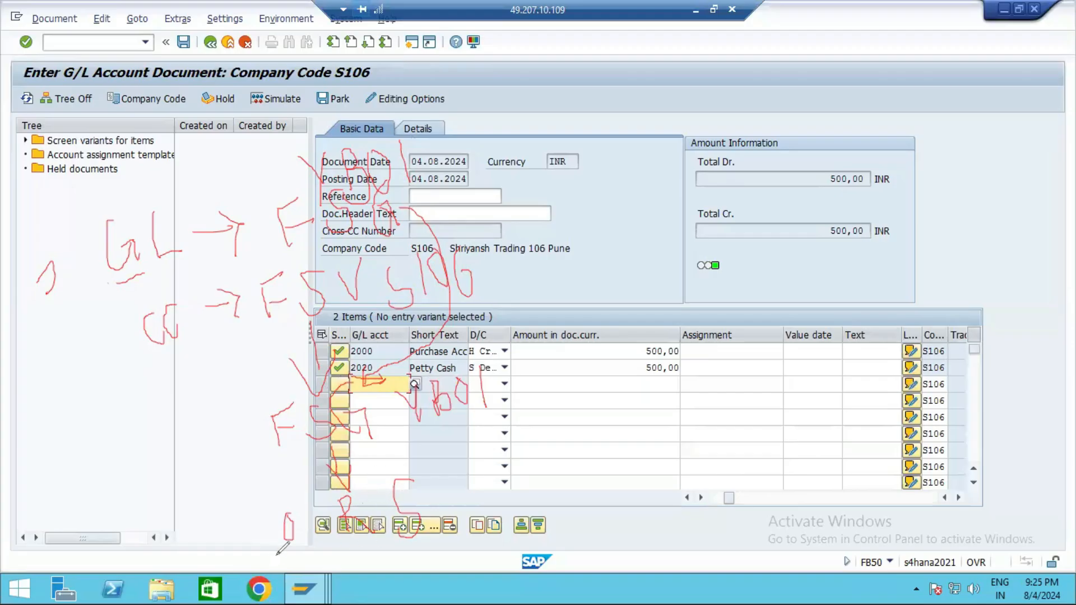
{"action": "mouse_move", "coordinate": [280, 559]}
{"action": "left_mouse_down"}
{"action": "mouse_move", "coordinate": [293, 544]}
{"action": "mouse_move", "coordinate": [308, 556]}
{"action": "left_mouse_up"}
{"action": "left_click", "coordinate": [952, 387]}
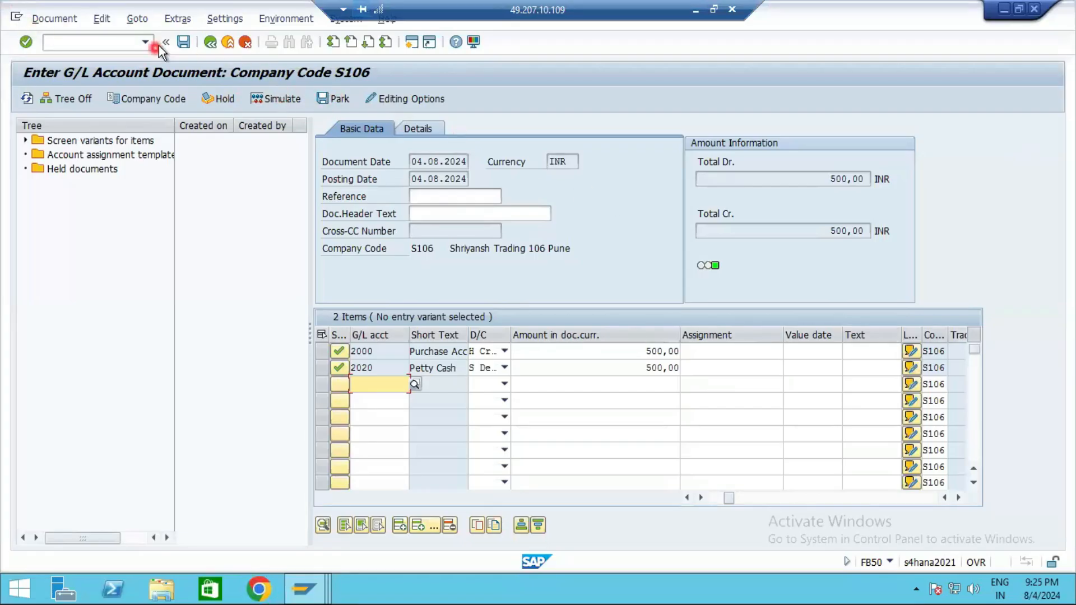
- Hold the document under temporary document number 1234567 and select it among the held documents
{"action": "left_click", "coordinate": [206, 104]}
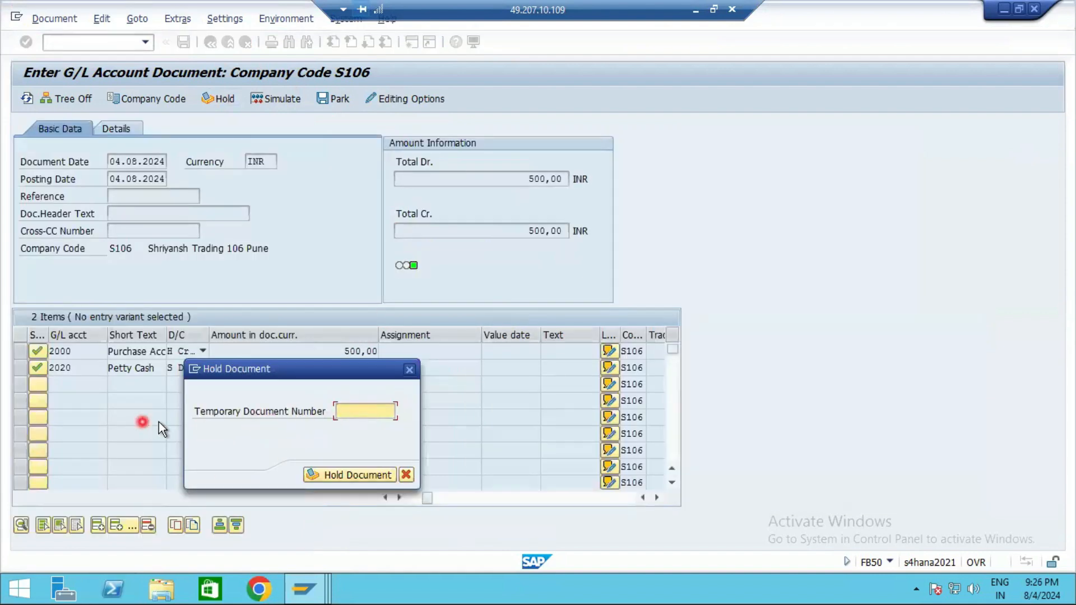
{"action": "left_click", "coordinate": [366, 413]}
{"action": "type", "text": "1234567"}
{"action": "left_click", "coordinate": [372, 474]}
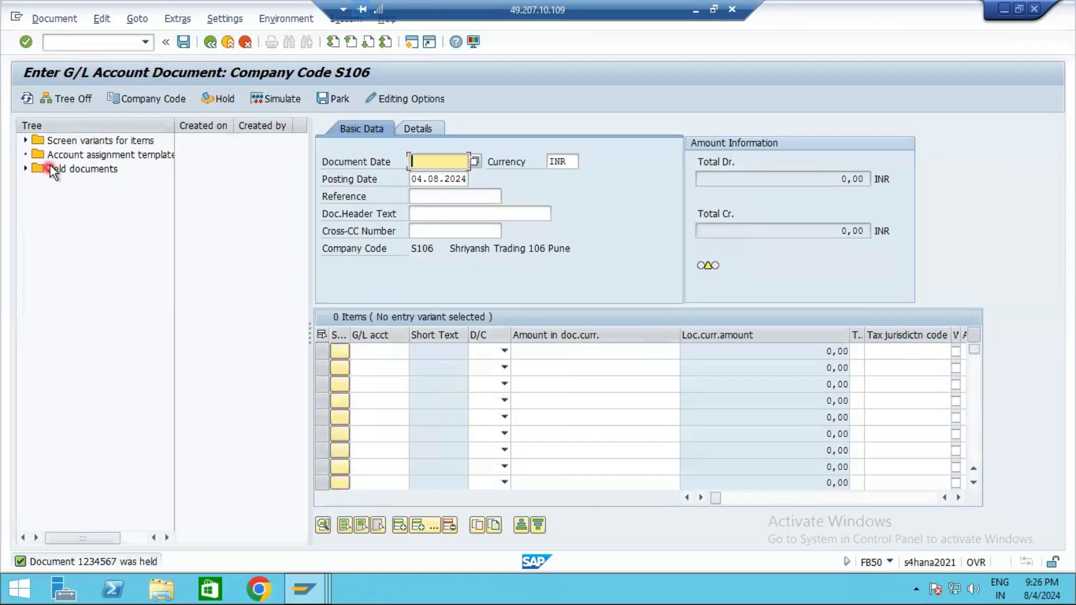
{"action": "left_click", "coordinate": [24, 167]}
{"action": "left_click", "coordinate": [66, 186]}
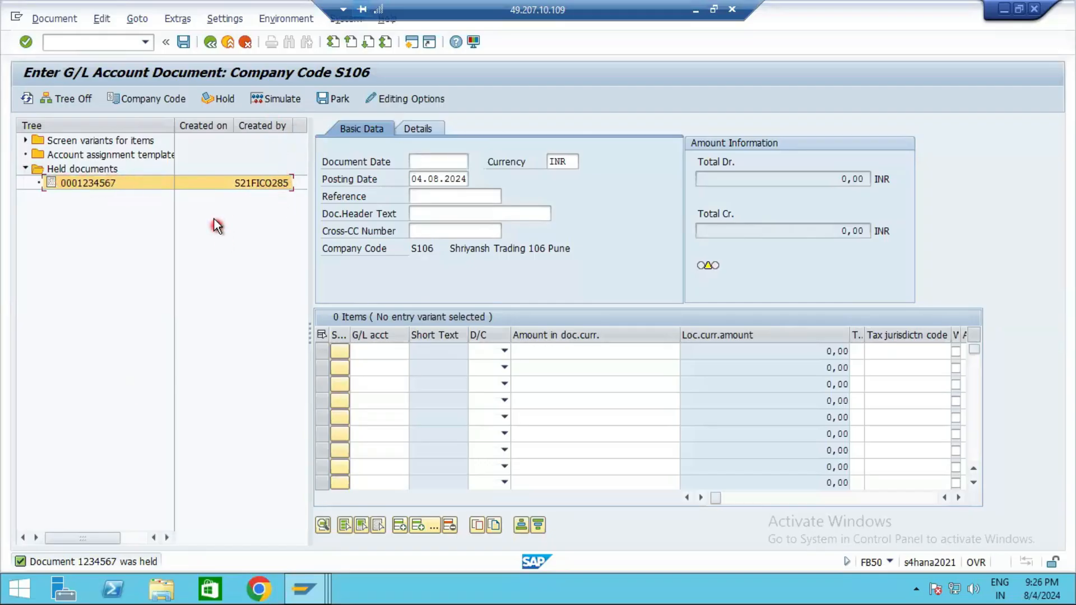
- Leave the document entry, start FB50 again and look up the held document in the tree
{"action": "left_click", "coordinate": [96, 44]}
{"action": "type", "text": "/n"}
{"action": "key", "text": "Return"}
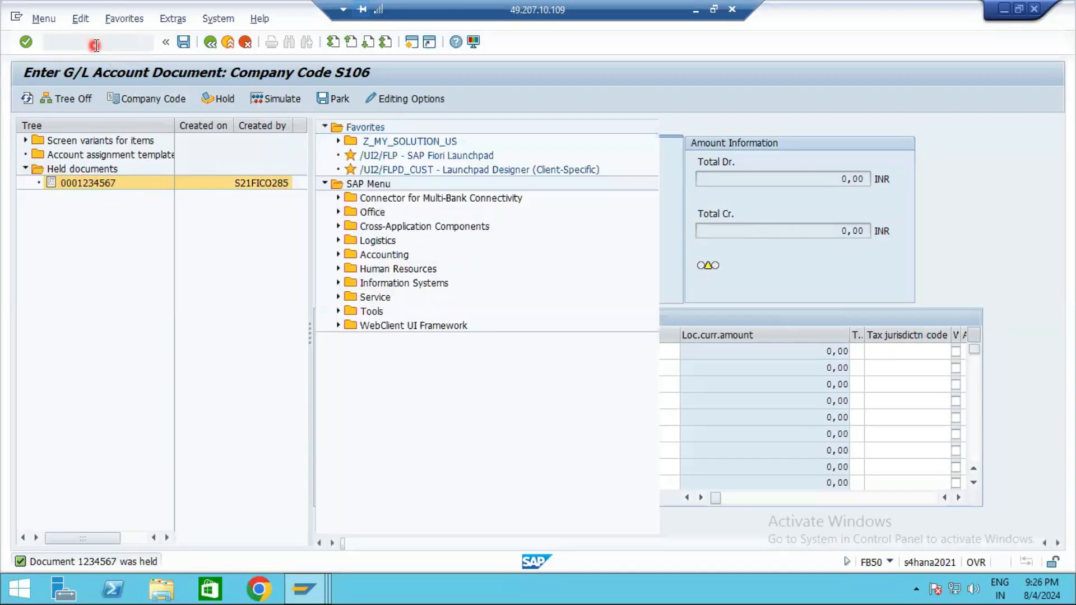
{"action": "type", "text": "fb50"}
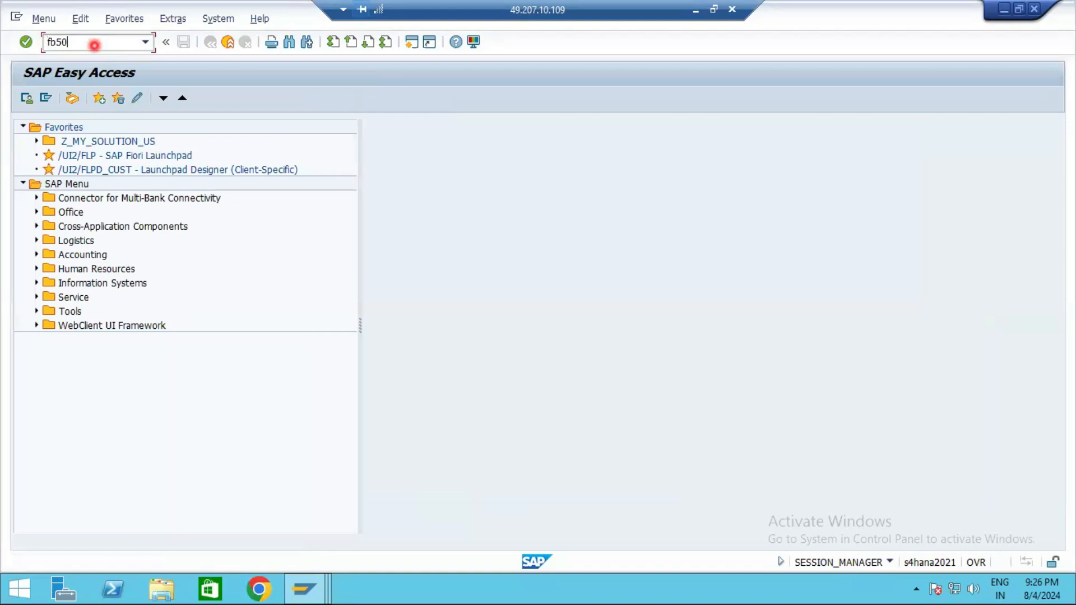
{"action": "key", "text": "Return"}
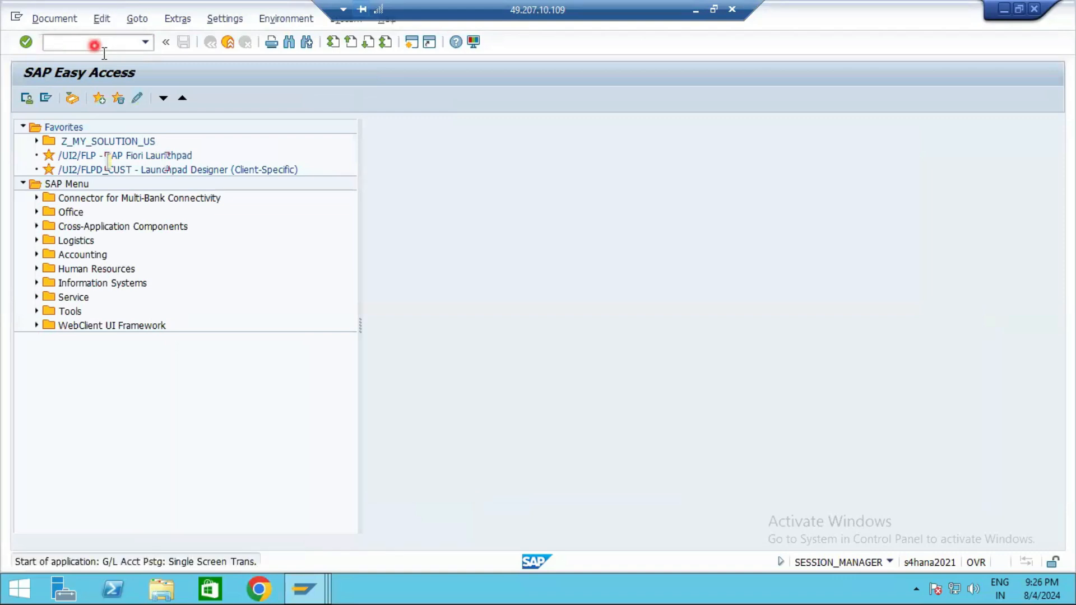
{"action": "left_click", "coordinate": [24, 168]}
{"action": "left_click", "coordinate": [49, 183]}
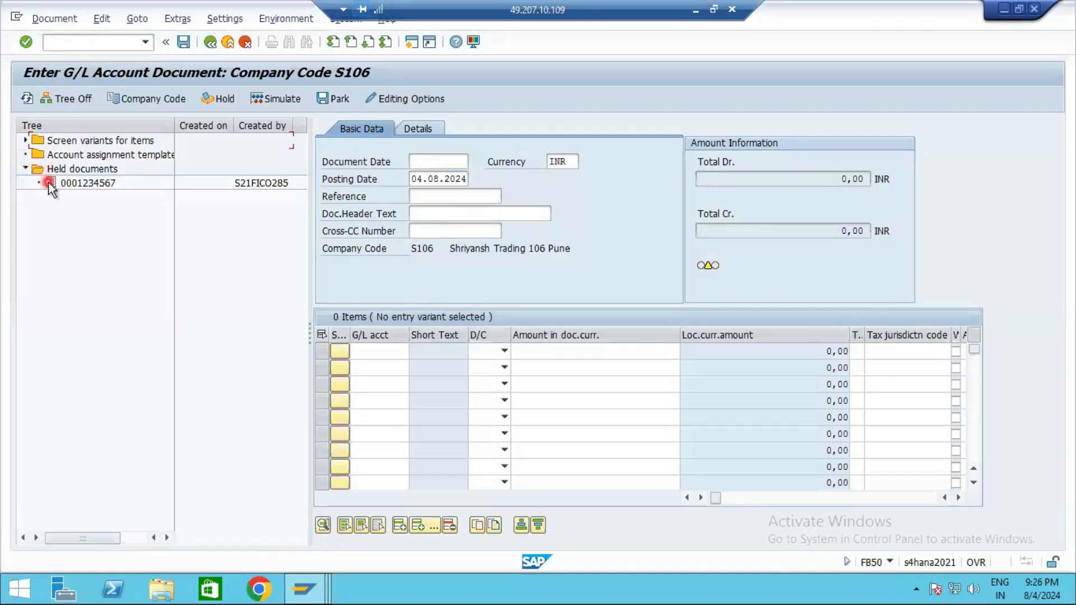
{"action": "left_click", "coordinate": [26, 168]}
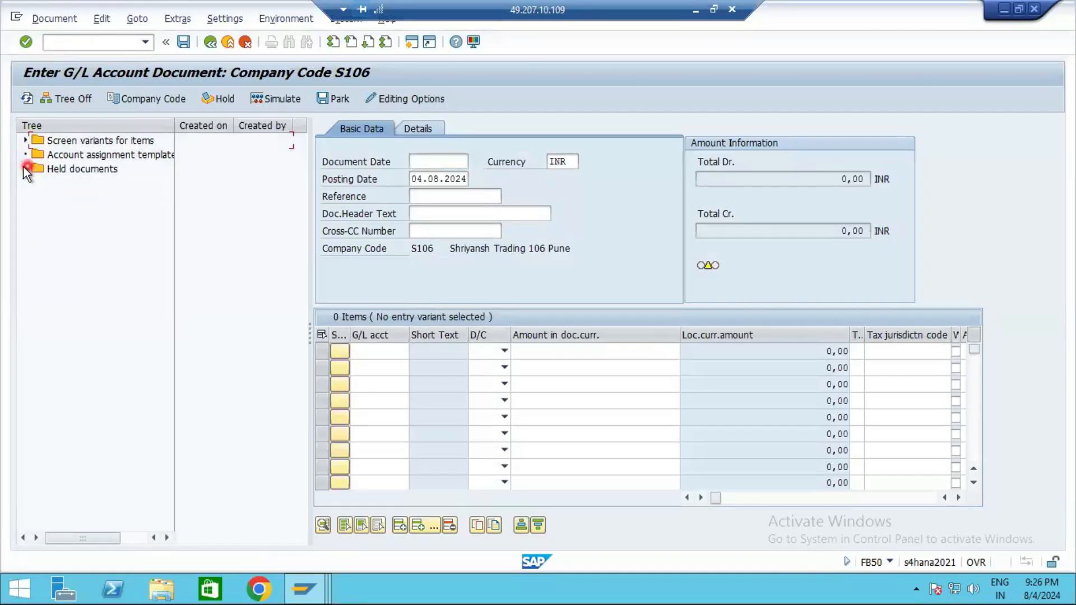
{"action": "left_click", "coordinate": [77, 99]}
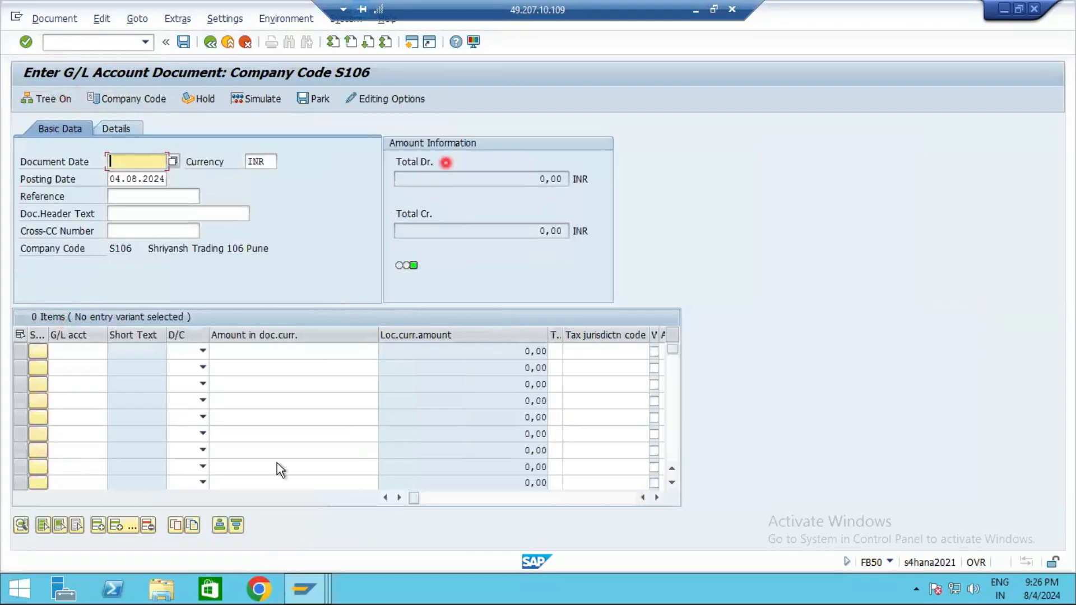
{"action": "left_click", "coordinate": [53, 99]}
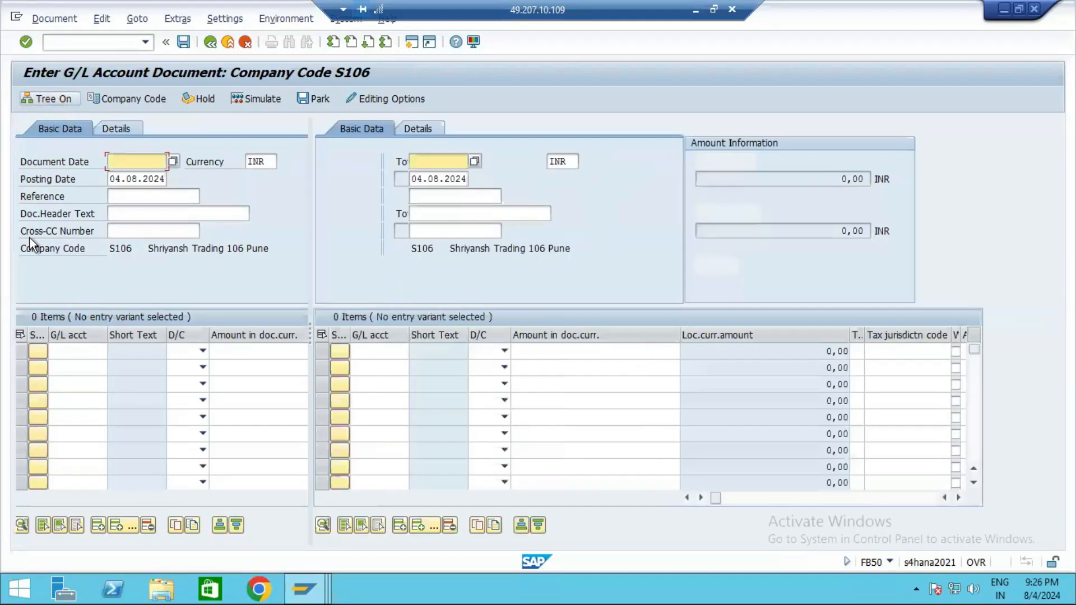
{"action": "left_click", "coordinate": [49, 99]}
{"action": "left_click", "coordinate": [46, 99]}
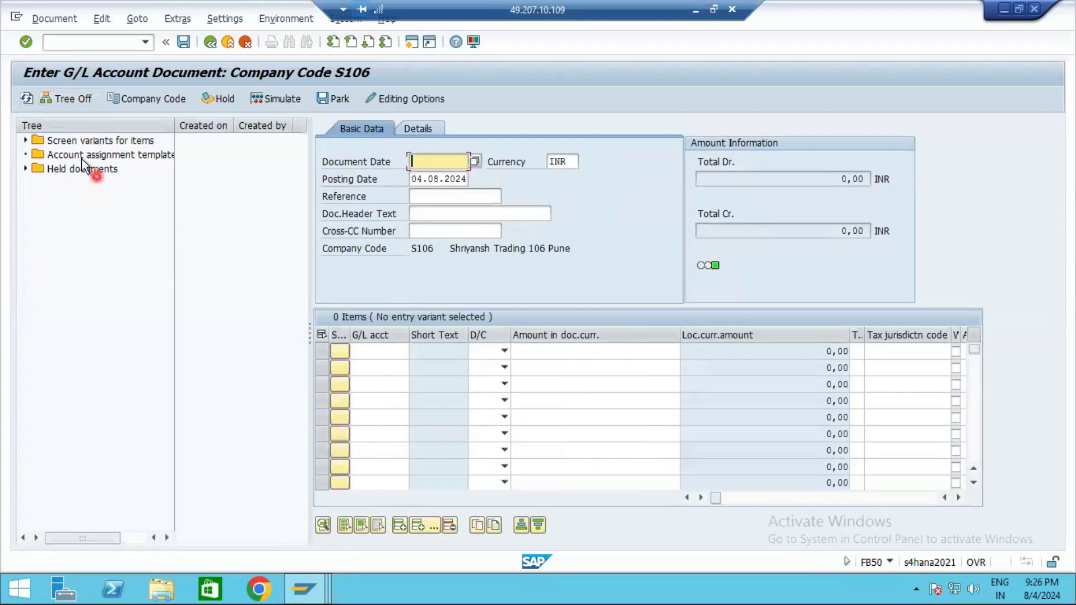
{"action": "left_click", "coordinate": [27, 170]}
{"action": "left_click", "coordinate": [24, 168]}
{"action": "left_click", "coordinate": [61, 184]}
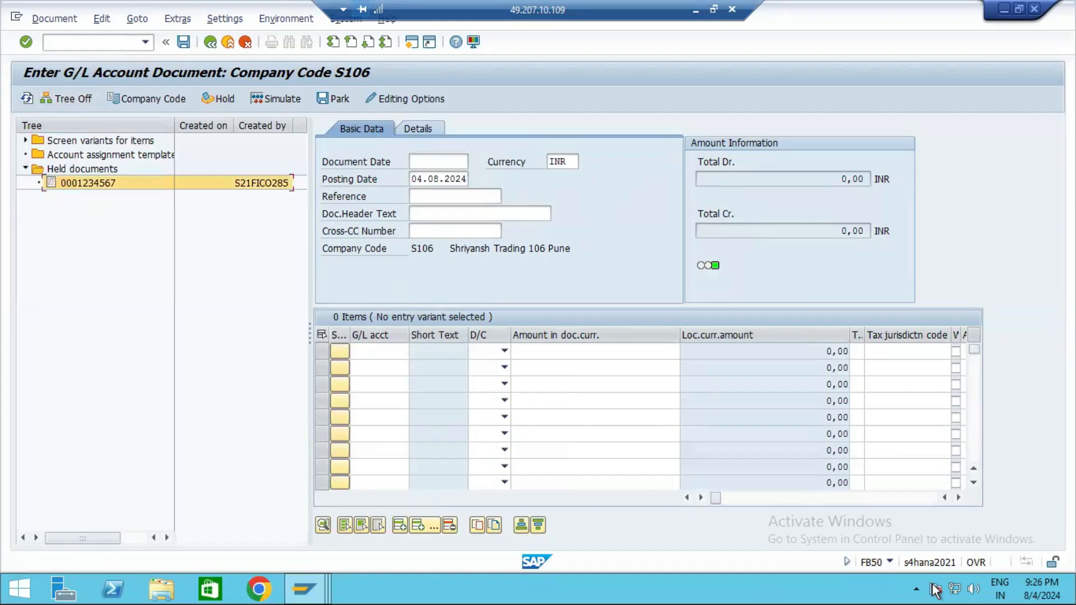
- Simulate the retrieved held G/L document and post it in company code S106
{"action": "left_click", "coordinate": [471, 196]}
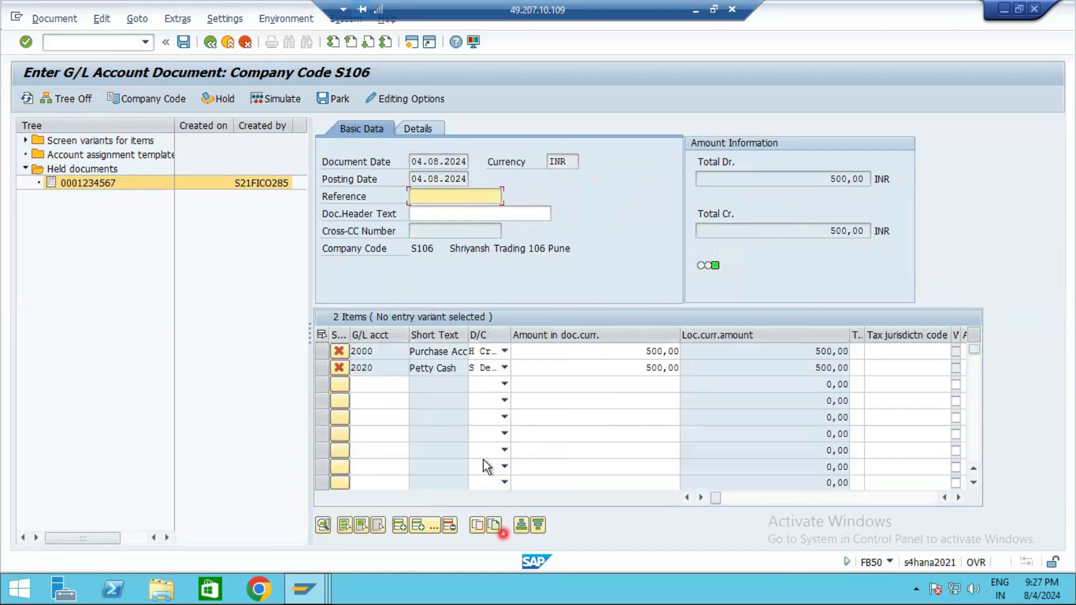
{"action": "left_click", "coordinate": [273, 95]}
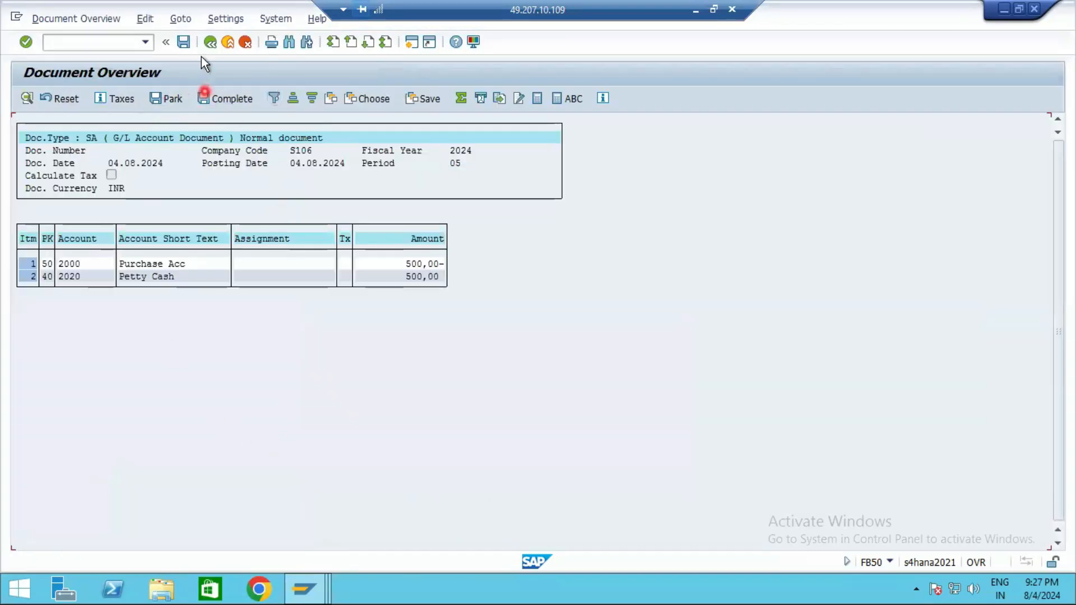
{"action": "left_click", "coordinate": [184, 41]}
{"action": "left_click", "coordinate": [187, 39]}
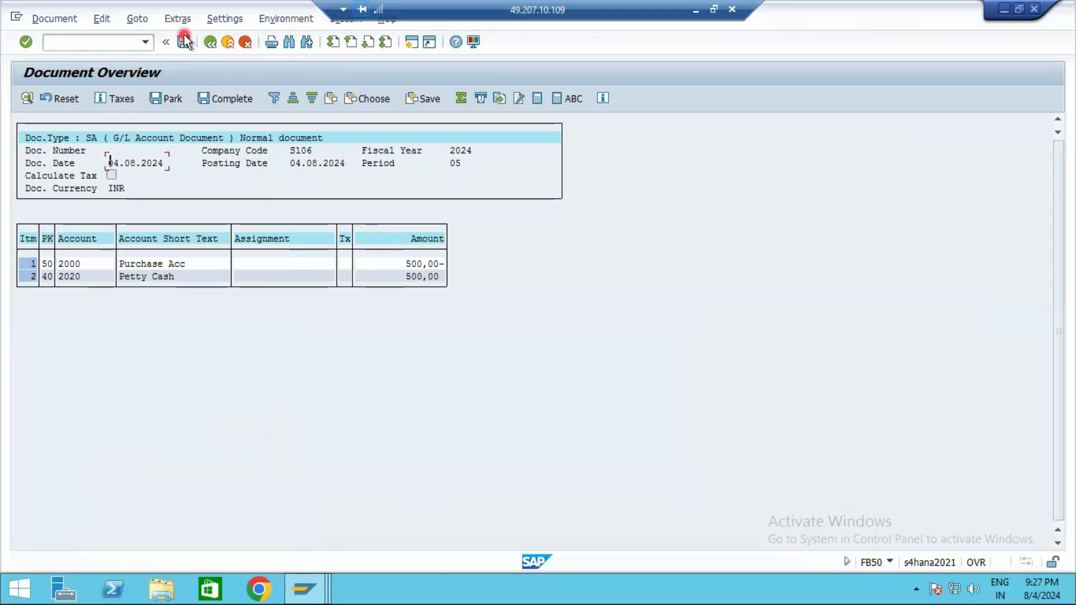
{"action": "left_click", "coordinate": [184, 41]}
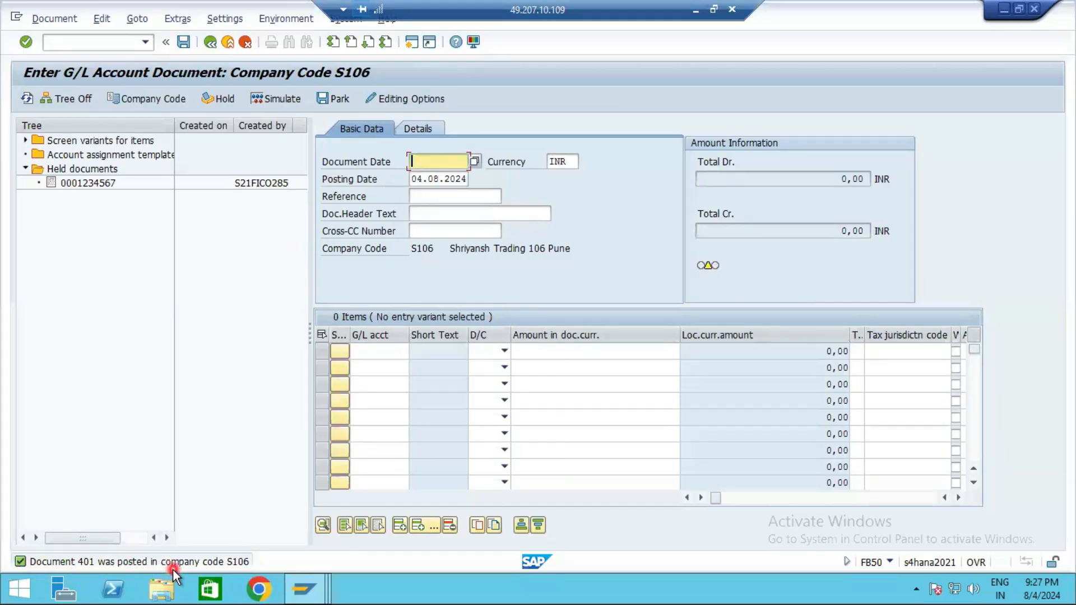
- Display the G/L document just posted in its data entry view
{"action": "left_click", "coordinate": [72, 19]}
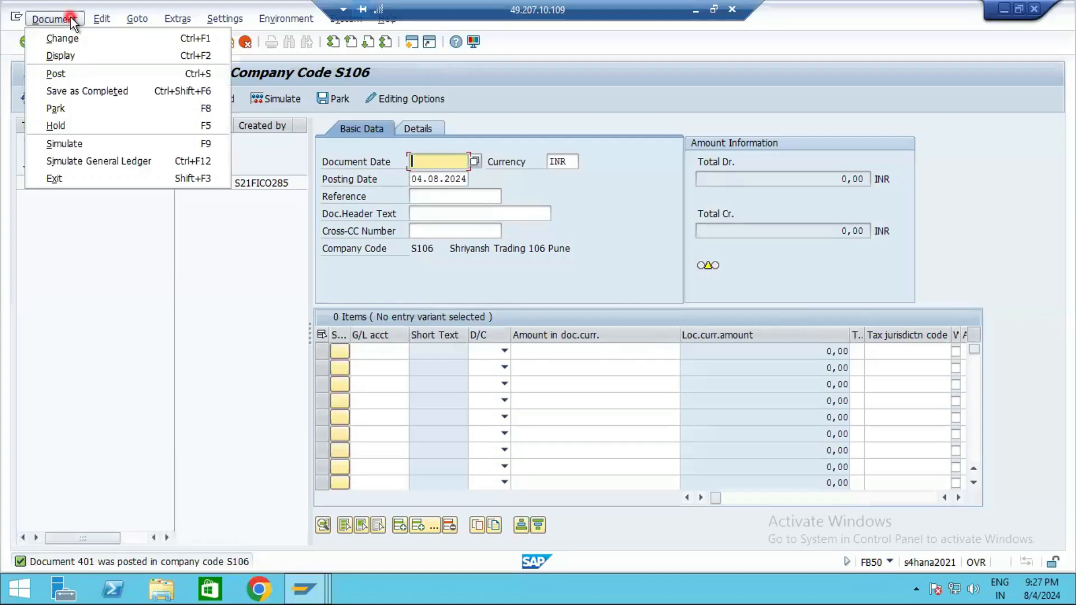
{"action": "left_click", "coordinate": [89, 55]}
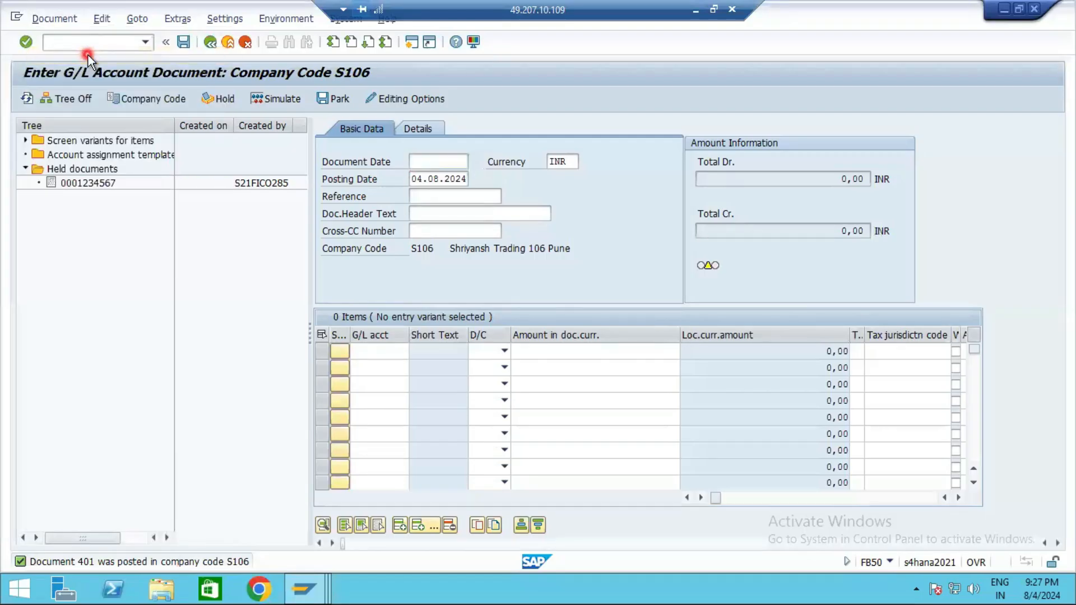
{"action": "left_click", "coordinate": [122, 377]}
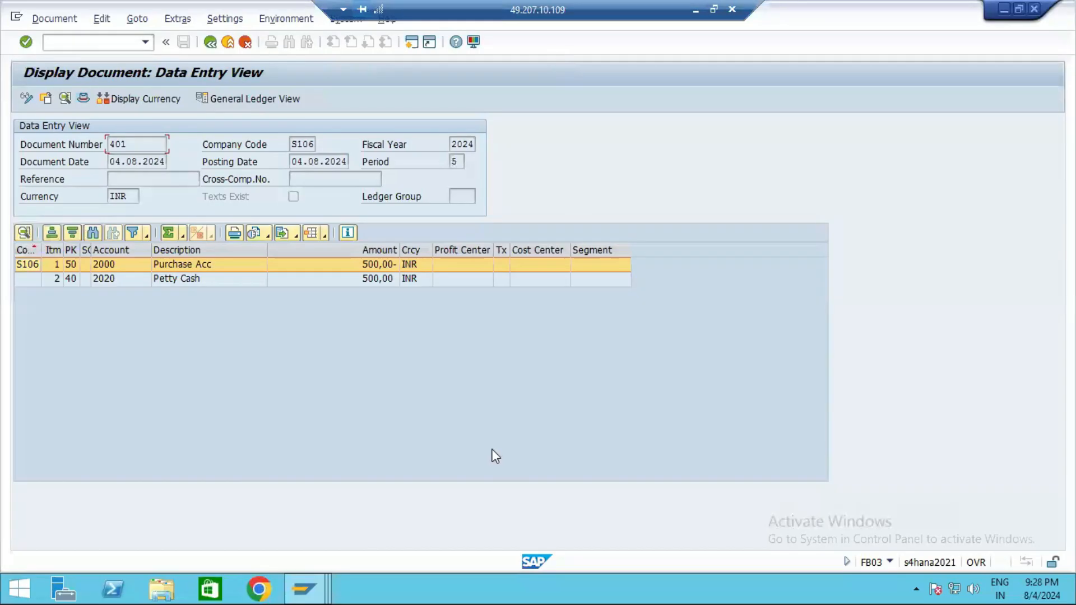
- Switch to Final.pdf in the browser and read the introduction of section 22 on parking a G/L document posting
{"action": "key", "text": "alt+Tab"}
{"action": "scroll", "coordinate": [492, 452], "scroll_direction": "down", "scroll_amount": 10}
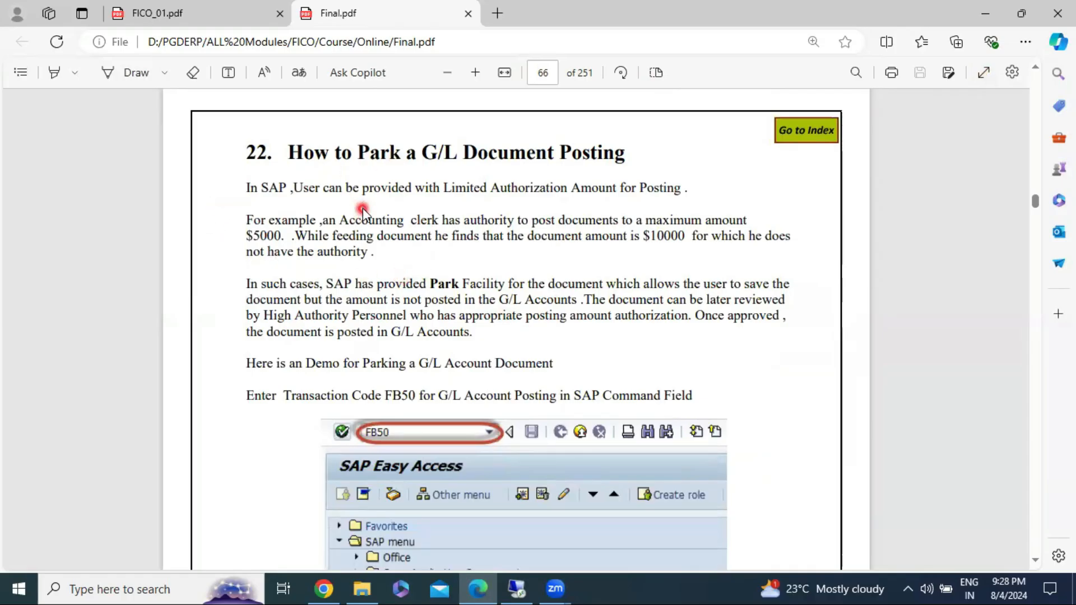
{"action": "scroll", "coordinate": [355, 209], "scroll_direction": "down", "scroll_amount": 1}
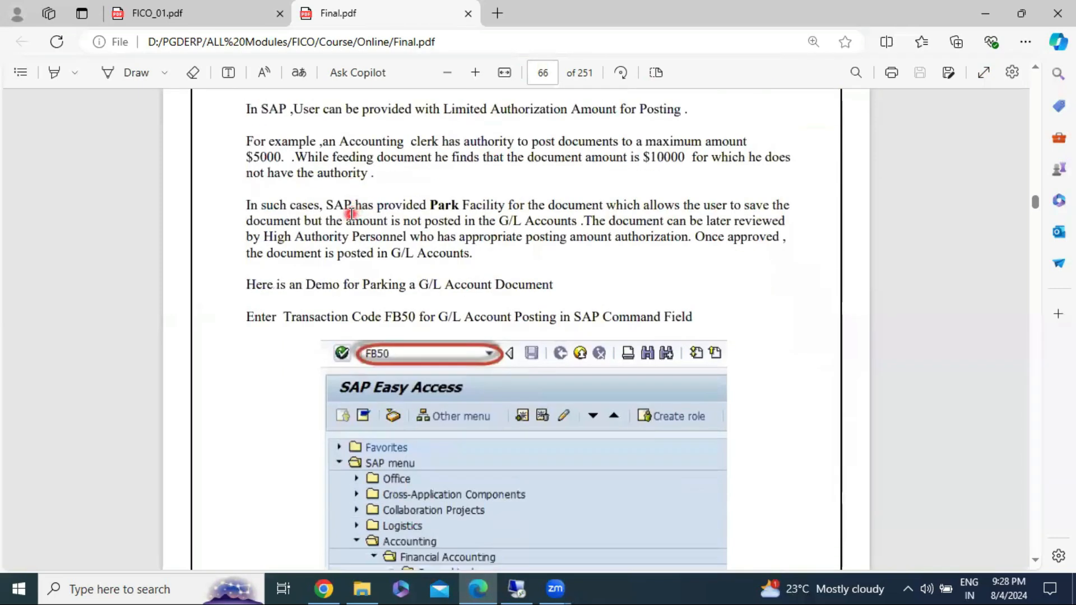
{"action": "scroll", "coordinate": [353, 212], "scroll_direction": "up", "scroll_amount": 1}
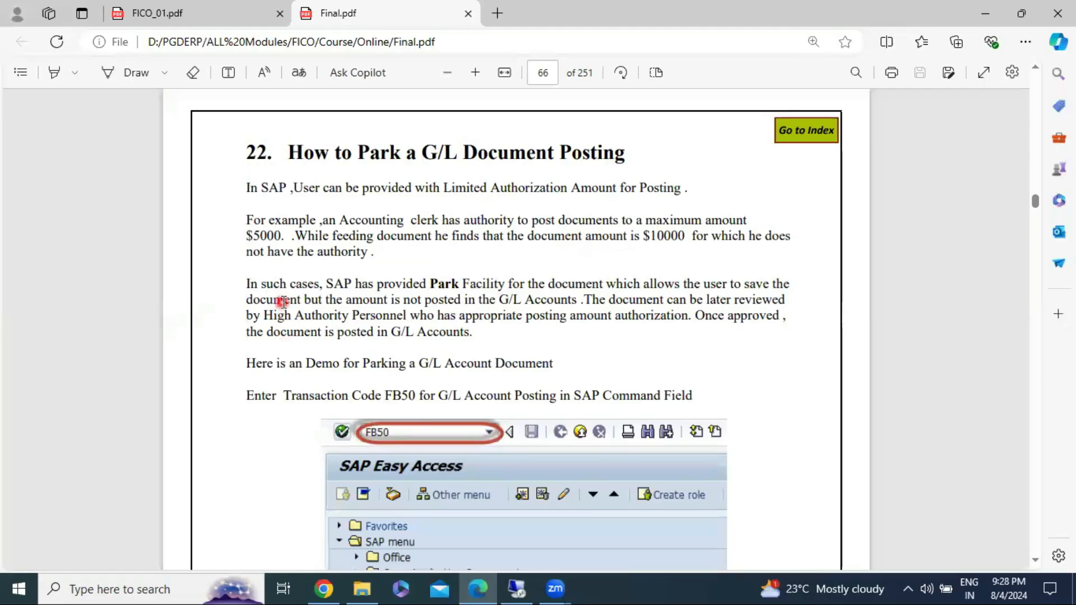
{"action": "double_click", "coordinate": [442, 284]}
{"action": "scroll", "coordinate": [448, 284], "scroll_direction": "down", "scroll_amount": 2}
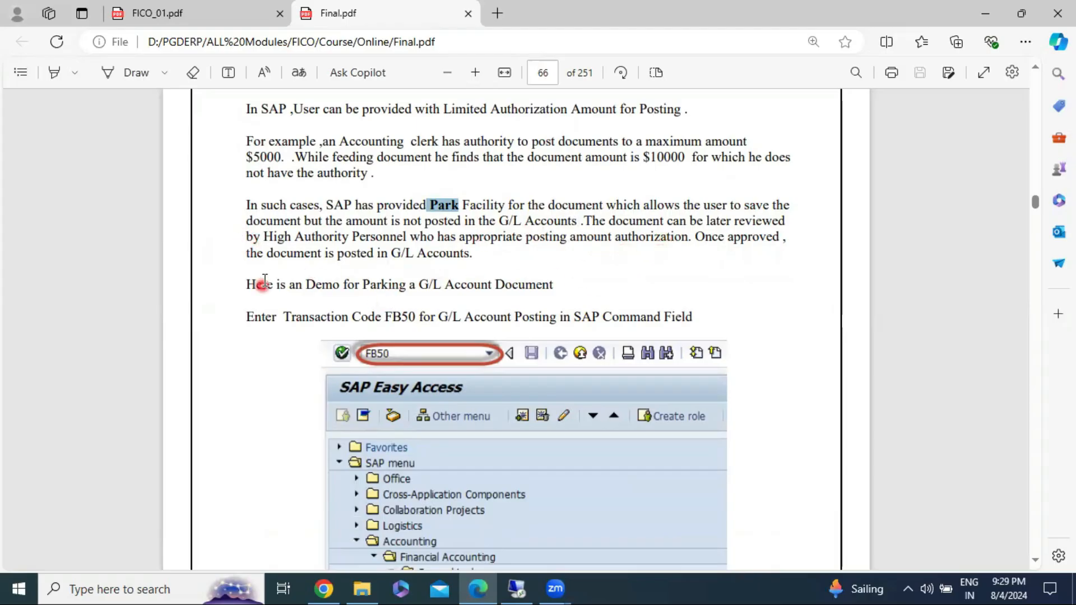
{"action": "triple_click", "coordinate": [352, 262]}
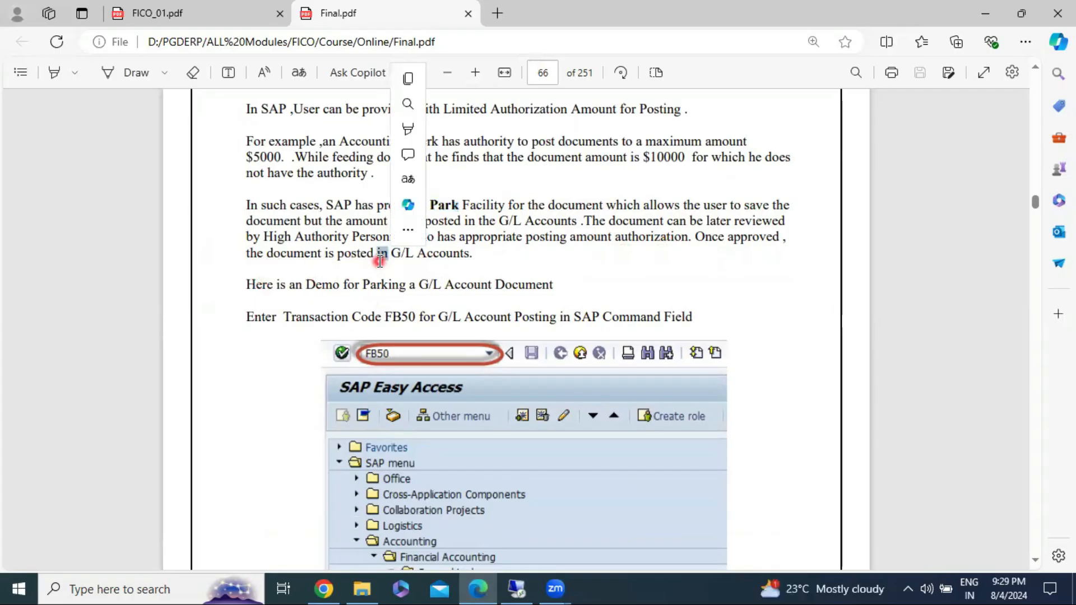
{"action": "triple_click", "coordinate": [334, 287]}
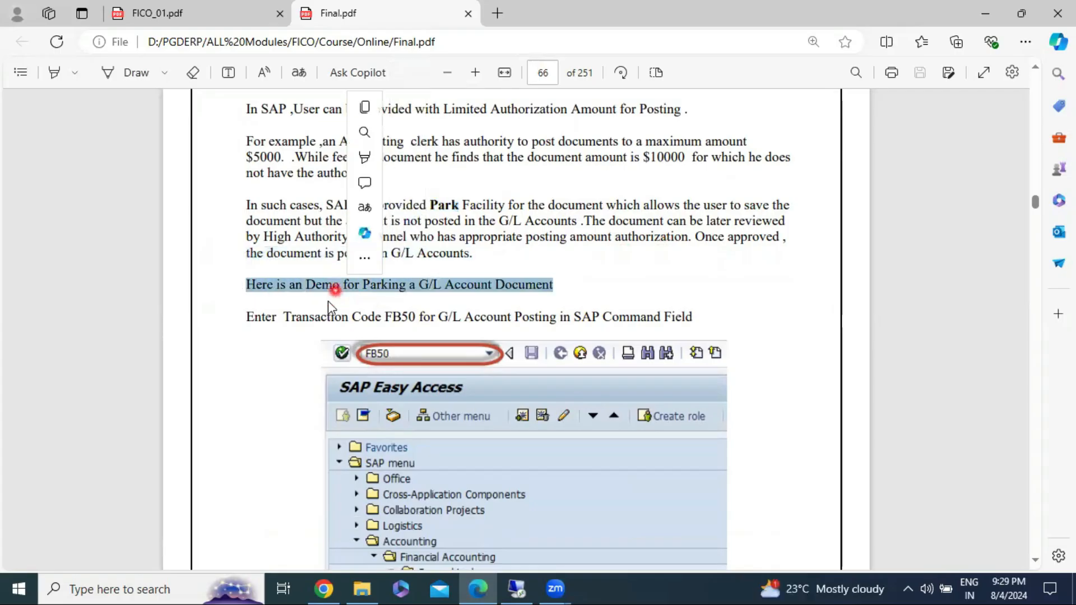
{"action": "scroll", "coordinate": [276, 341], "scroll_direction": "down", "scroll_amount": 1}
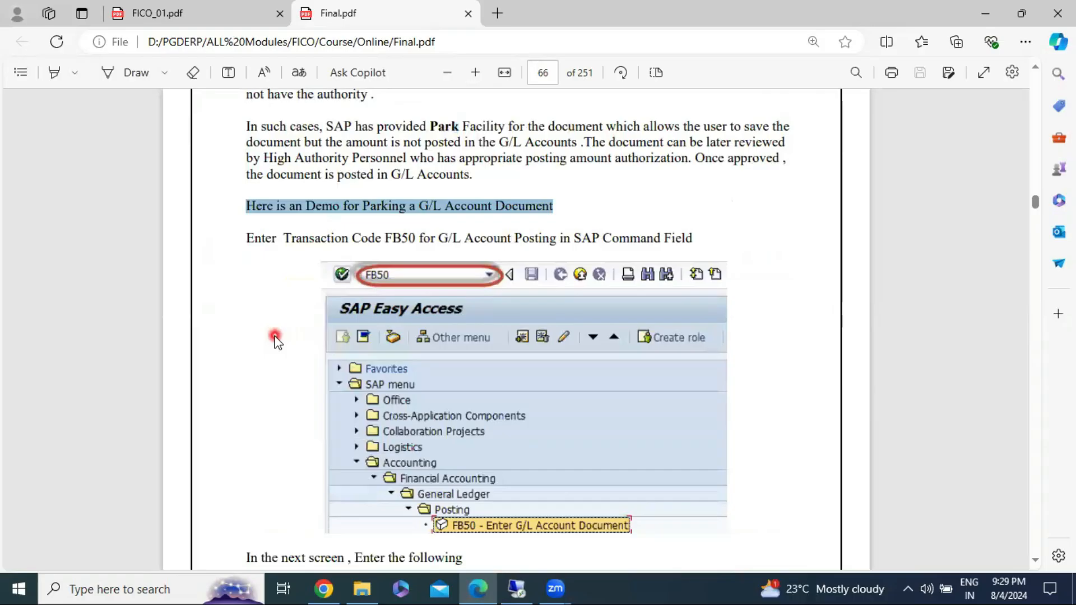
{"action": "double_click", "coordinate": [341, 239]}
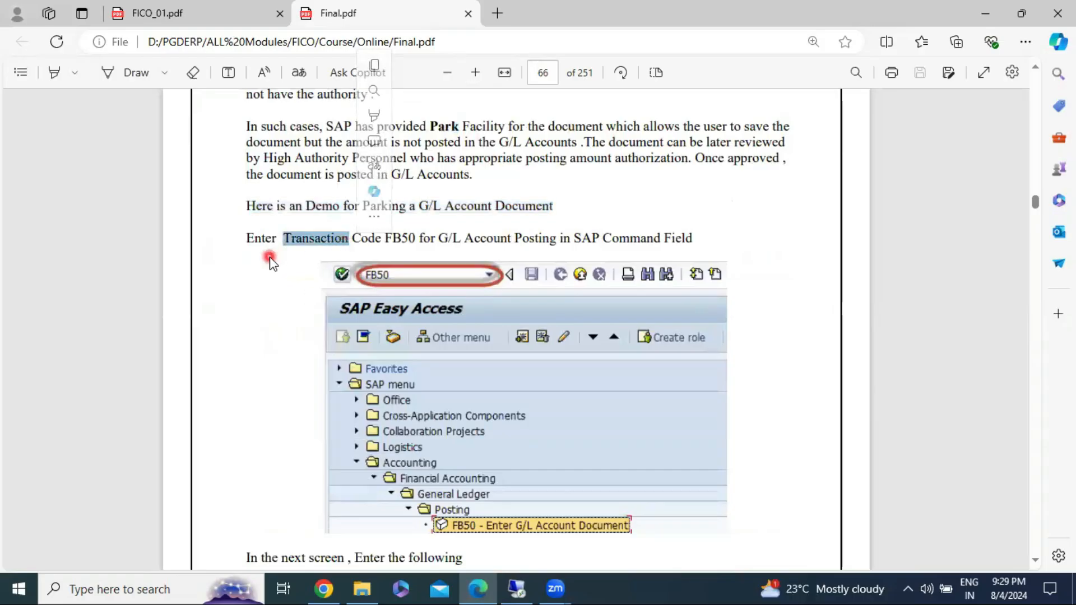
- Review the illustrated FB50 parking instructions, from the entry fields to the Park command and the document status
{"action": "scroll", "coordinate": [270, 262], "scroll_direction": "down", "scroll_amount": 2}
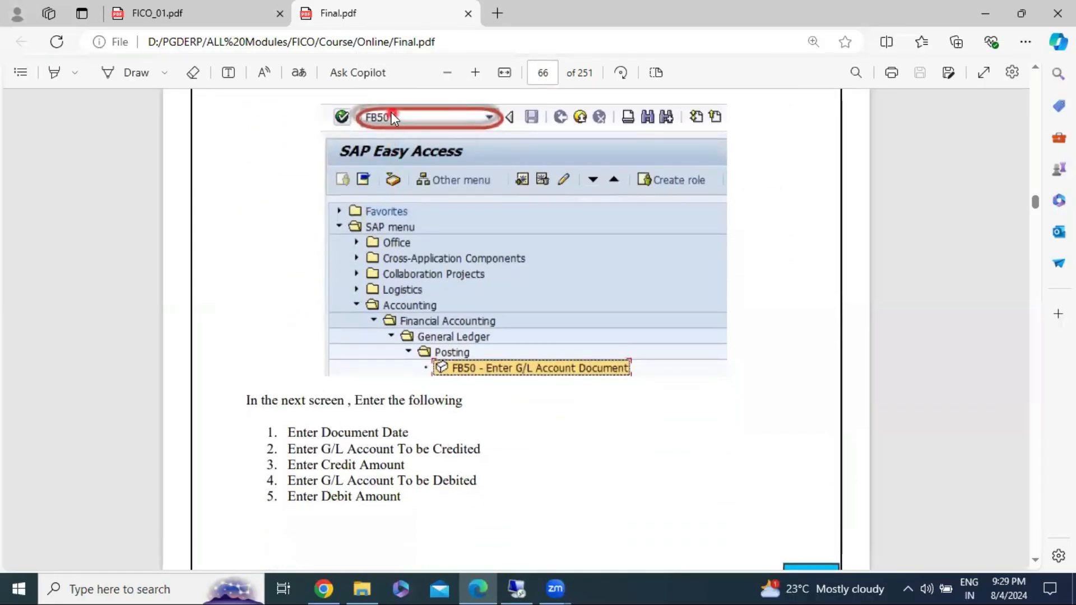
{"action": "scroll", "coordinate": [332, 305], "scroll_direction": "down", "scroll_amount": 7}
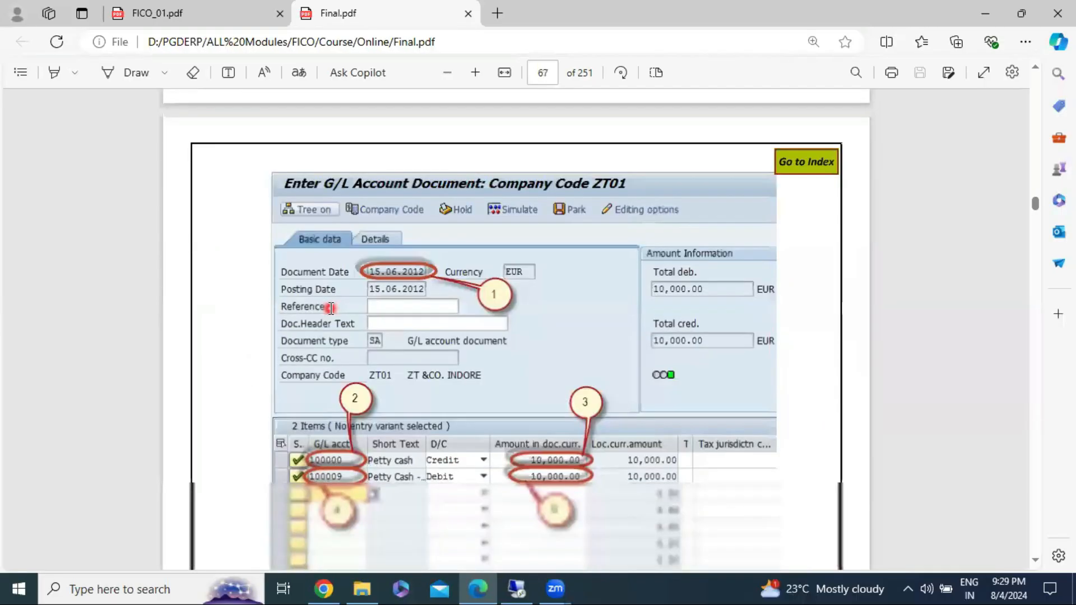
{"action": "scroll", "coordinate": [331, 308], "scroll_direction": "down", "scroll_amount": 1}
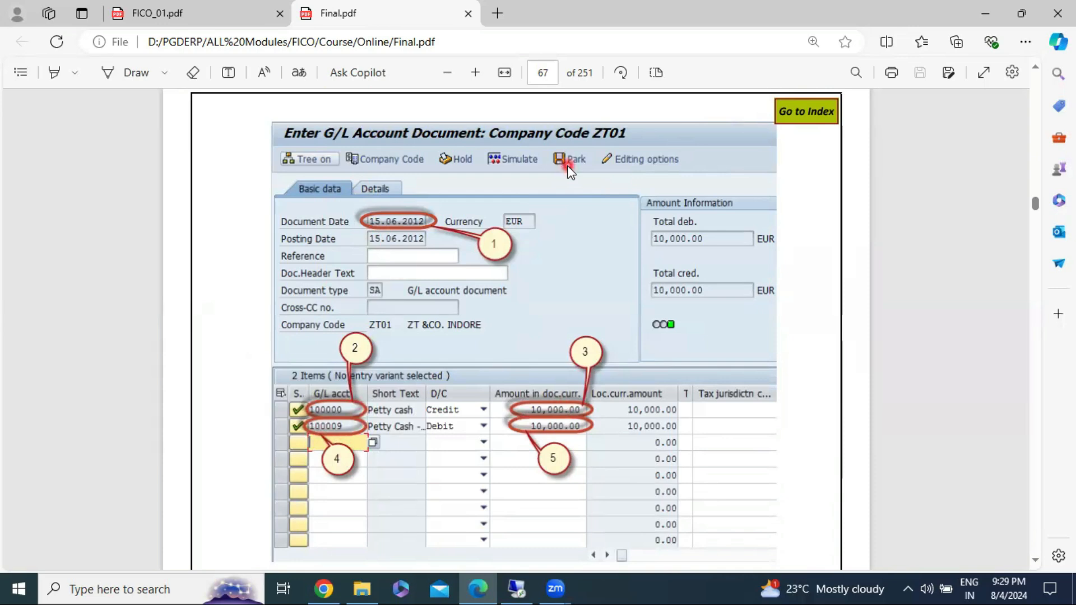
{"action": "scroll", "coordinate": [561, 169], "scroll_direction": "down", "scroll_amount": 10}
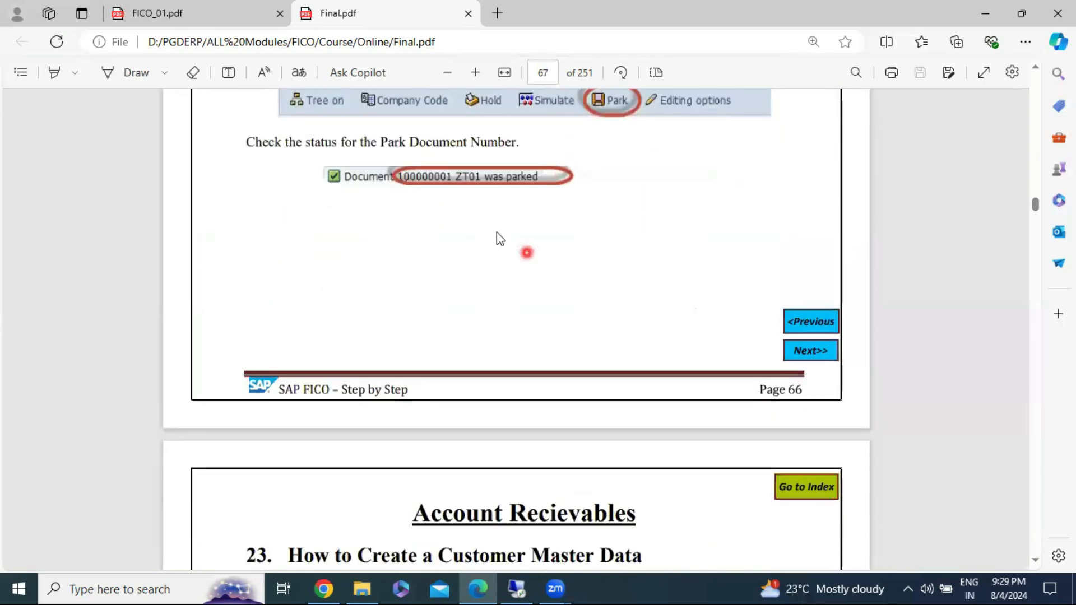
{"action": "scroll", "coordinate": [498, 241], "scroll_direction": "up", "scroll_amount": 3}
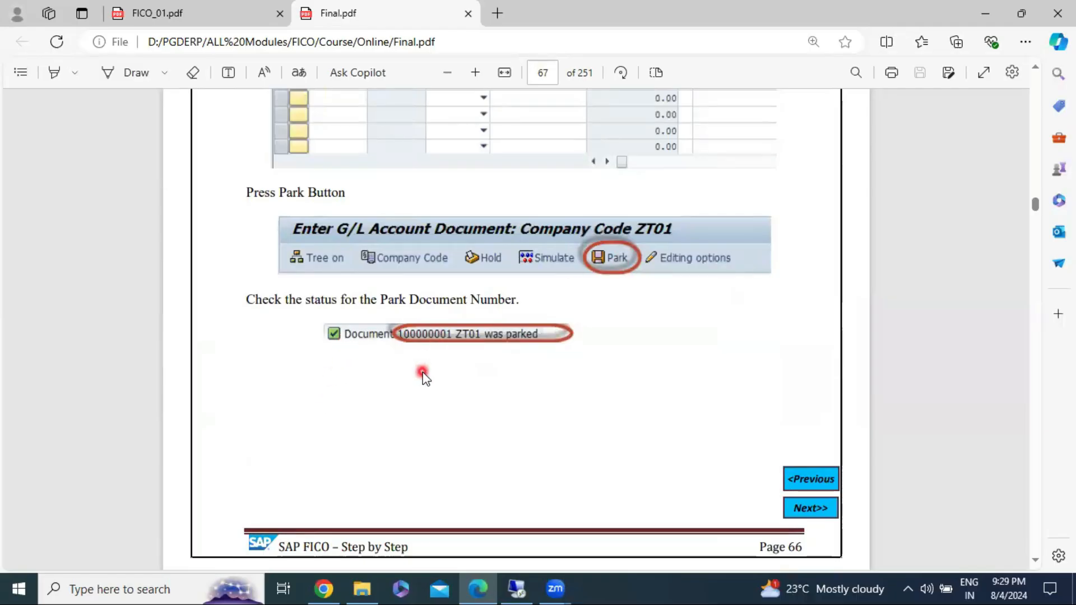
{"action": "scroll", "coordinate": [422, 373], "scroll_direction": "down", "scroll_amount": 4}
{"action": "scroll", "coordinate": [421, 372], "scroll_direction": "up", "scroll_amount": 4}
{"action": "scroll", "coordinate": [403, 415], "scroll_direction": "up", "scroll_amount": 13}
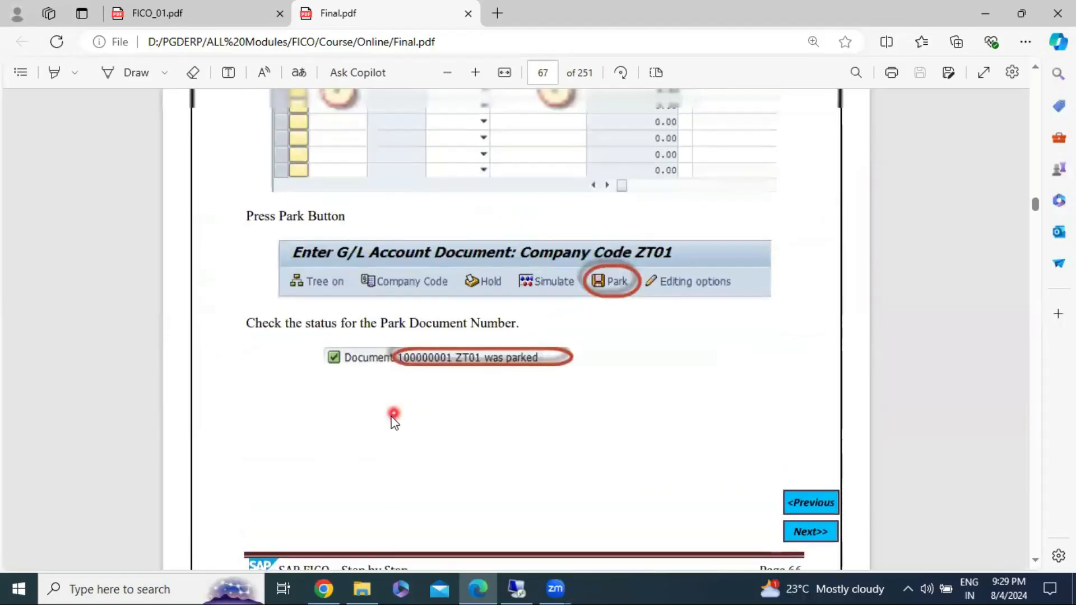
{"action": "scroll", "coordinate": [397, 327], "scroll_direction": "up", "scroll_amount": 7}
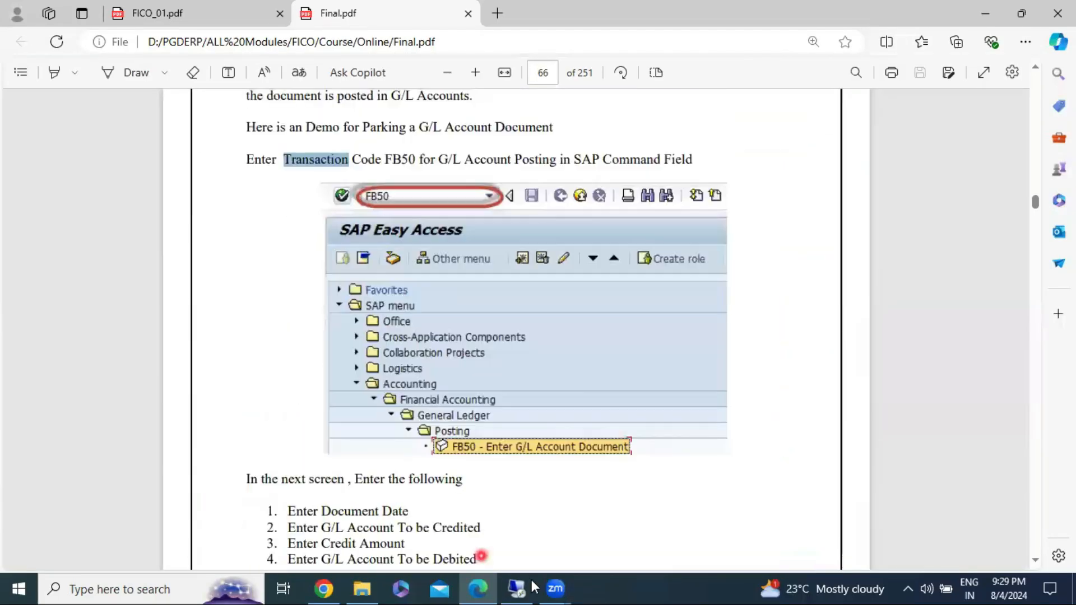
- Return to the SAP session, start FB50 and set the document date to 04.08.2024
{"action": "left_click", "coordinate": [518, 590]}
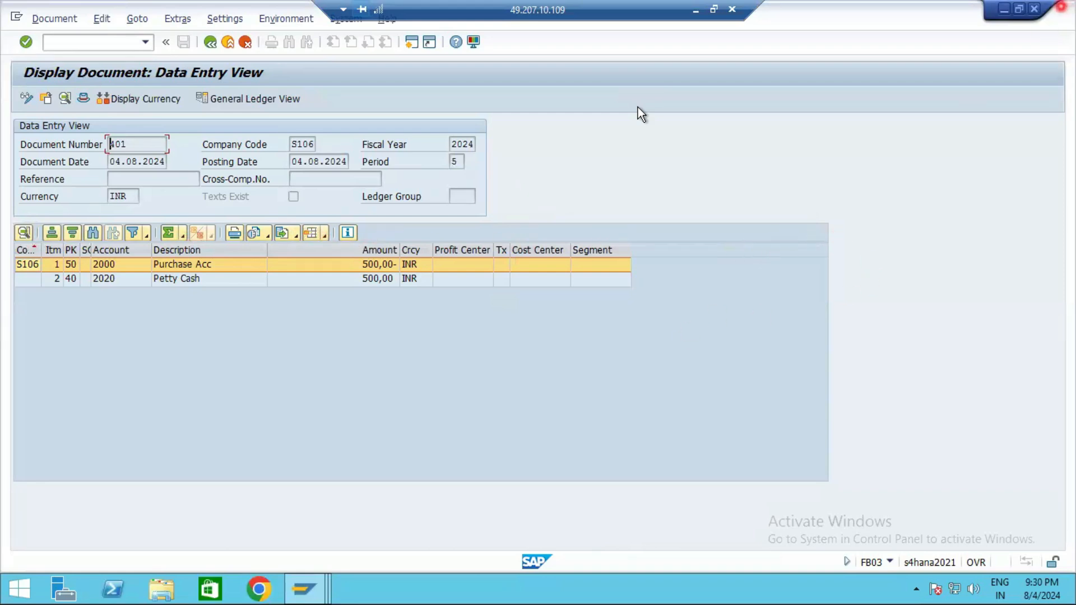
{"action": "left_click", "coordinate": [114, 37]}
{"action": "type", "text": "/nfb50"}
{"action": "key", "text": "Return"}
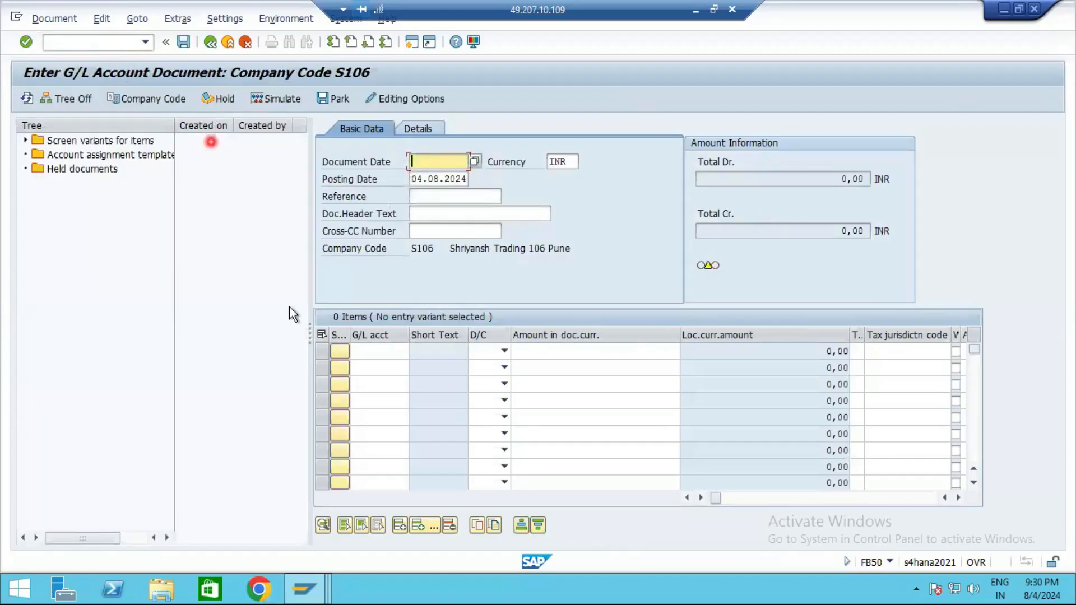
{"action": "key", "text": "Return"}
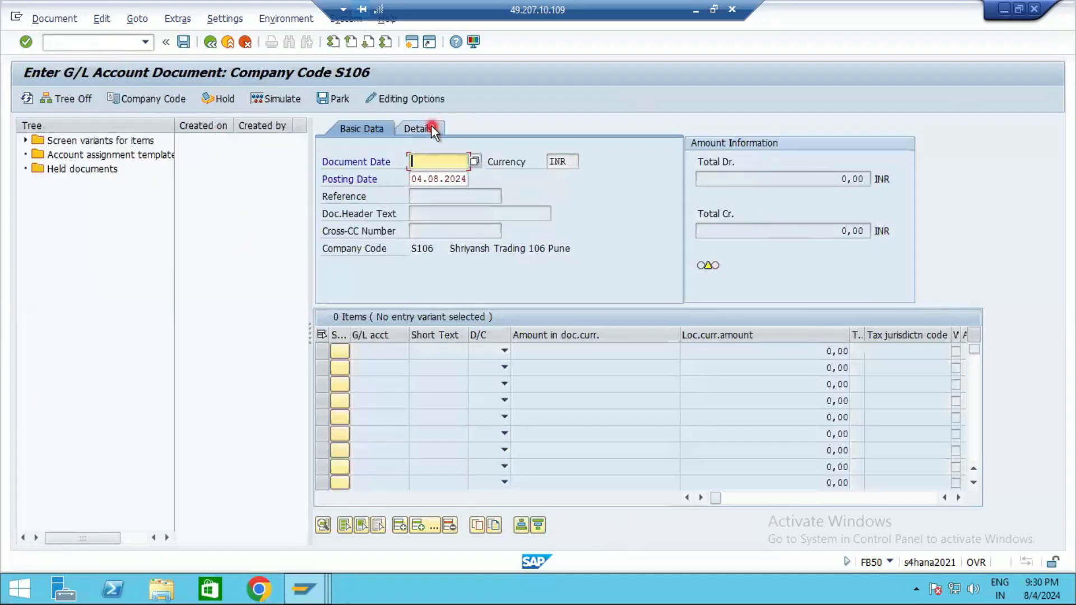
{"action": "left_click", "coordinate": [427, 165]}
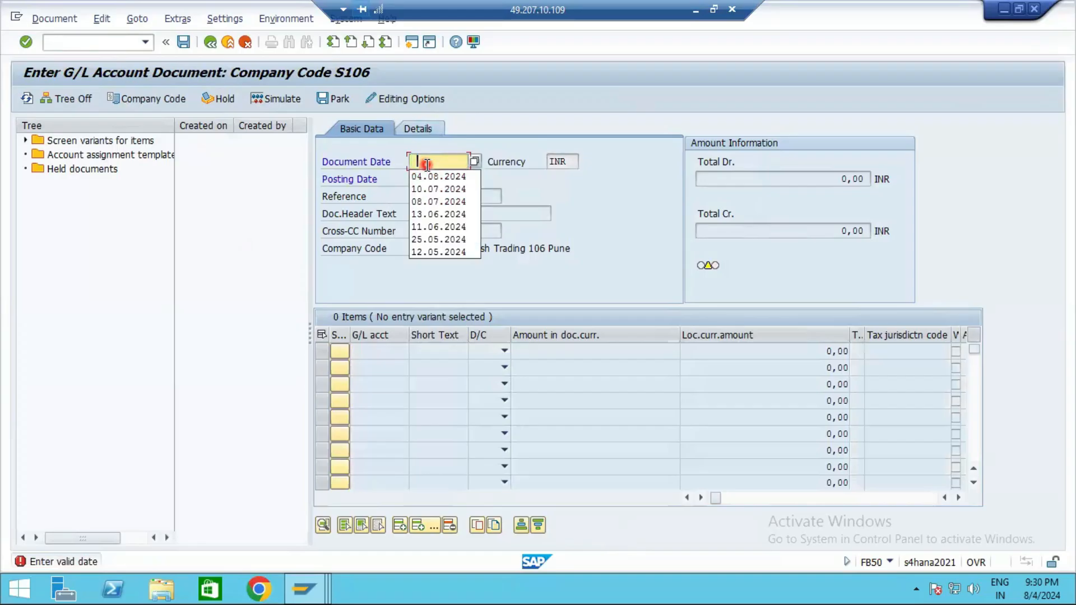
{"action": "left_click", "coordinate": [429, 174]}
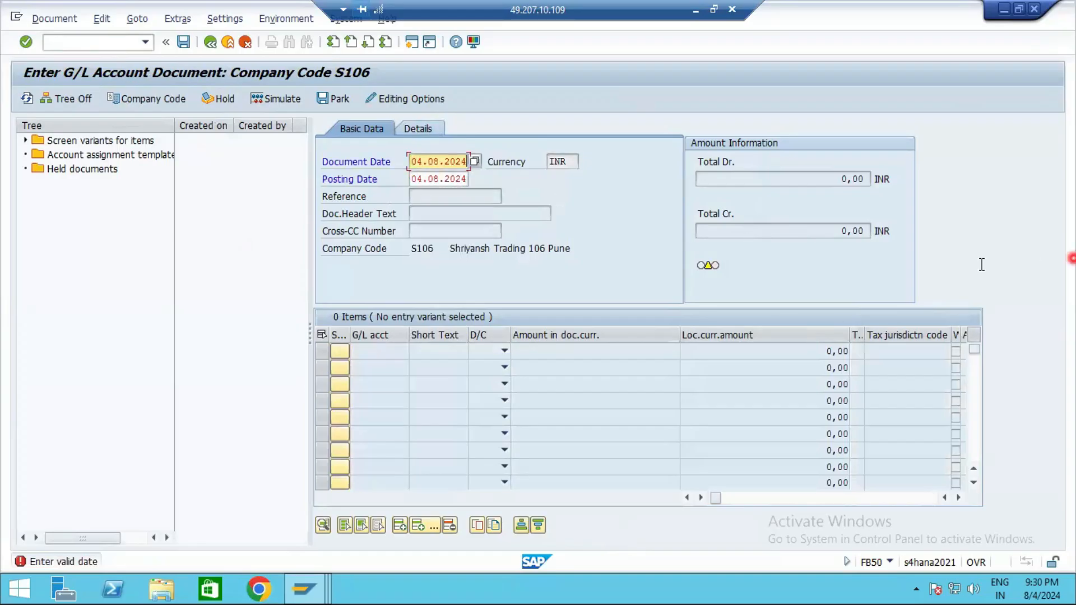
- Check the header details and the Assignment and Value date columns of the empty line items
{"action": "left_click", "coordinate": [435, 126]}
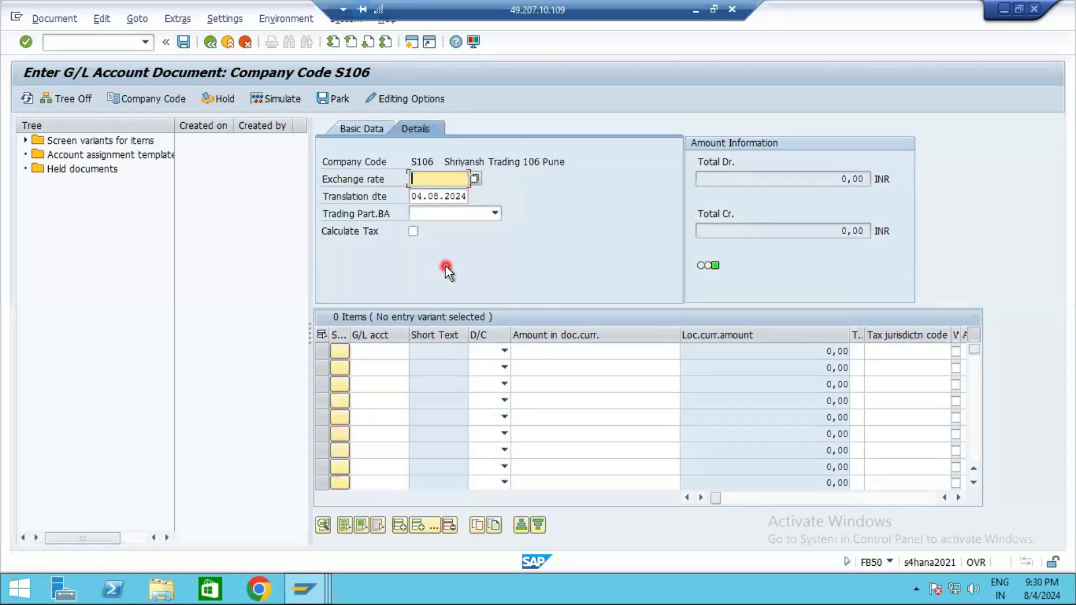
{"action": "left_click", "coordinate": [370, 133]}
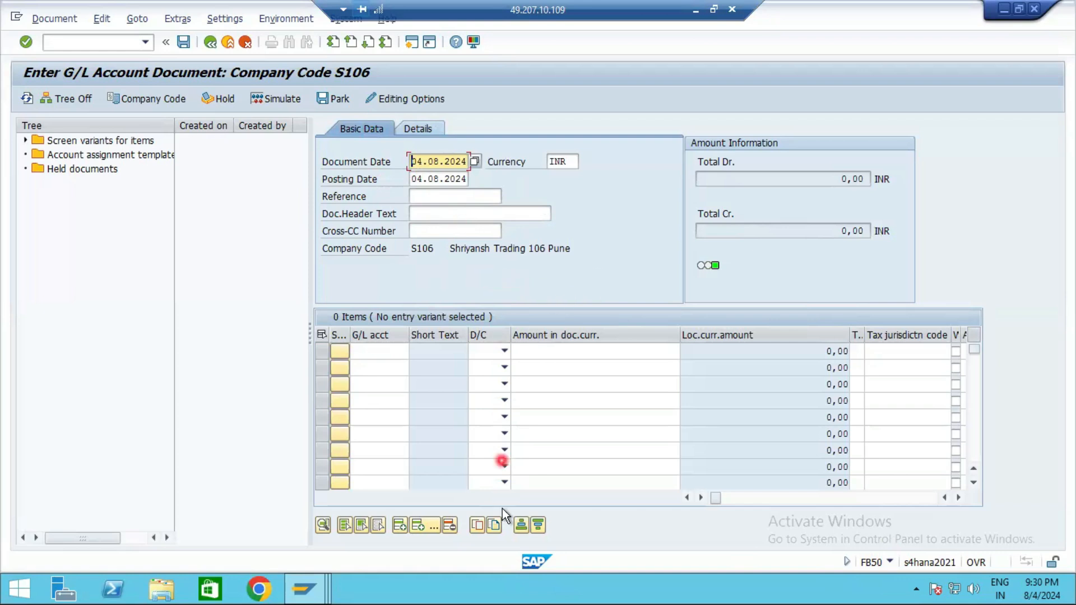
{"action": "left_click", "coordinate": [959, 497]}
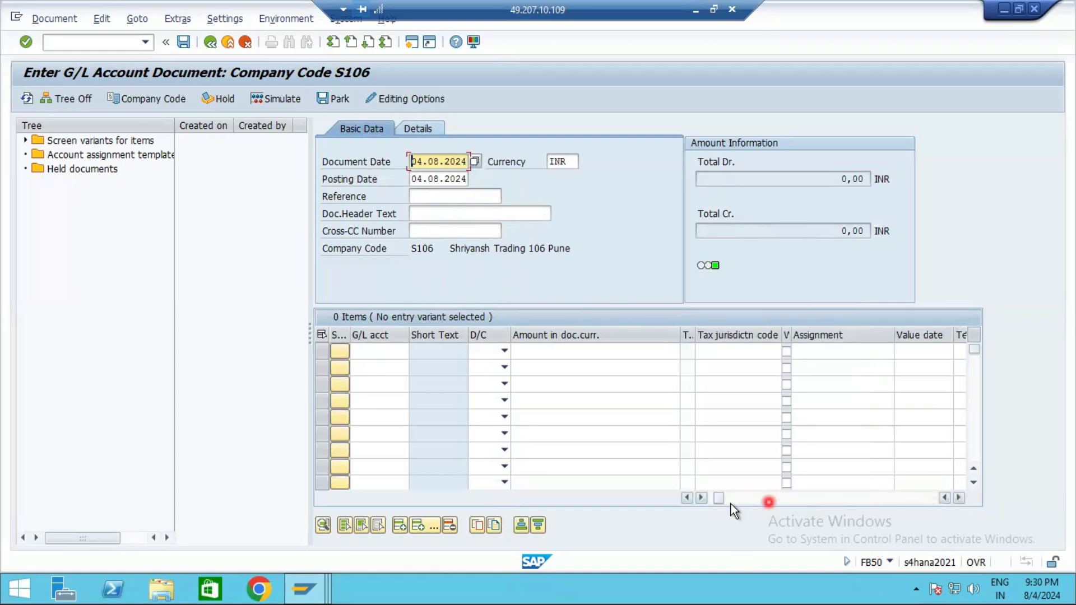
{"action": "left_click", "coordinate": [687, 498]}
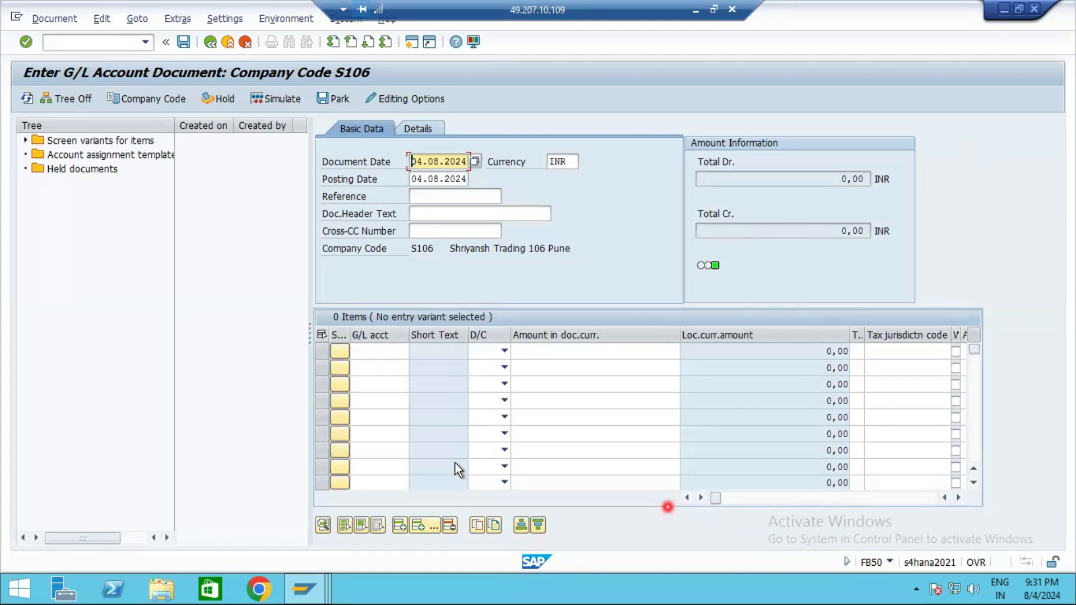
- Examine the entry columns of the empty line items, from G/L account and amount through to the functional area and building fields
{"action": "left_click", "coordinate": [389, 361]}
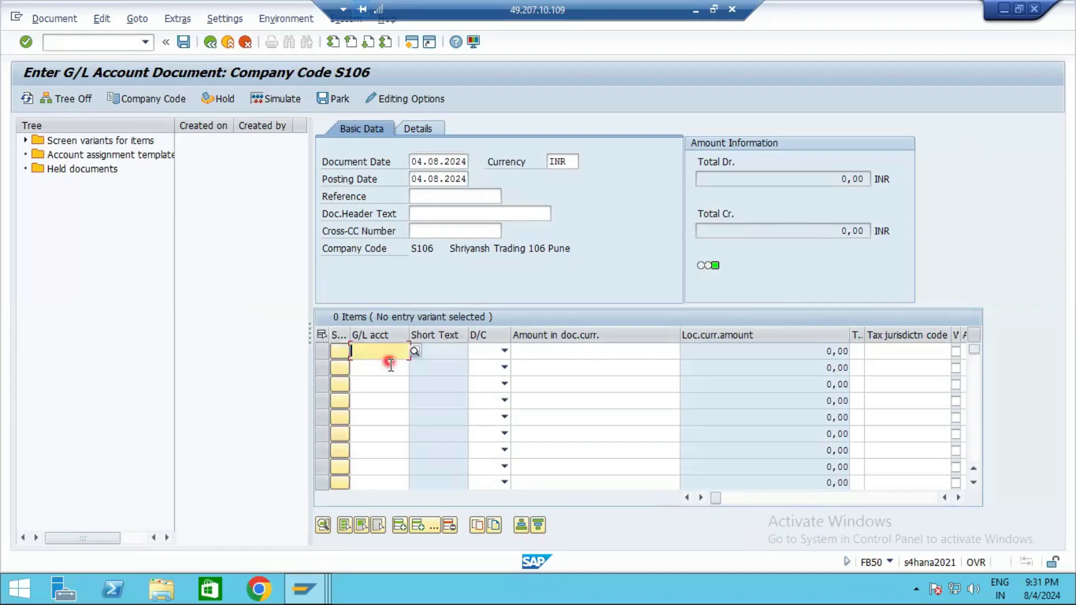
{"action": "left_click", "coordinate": [391, 367]}
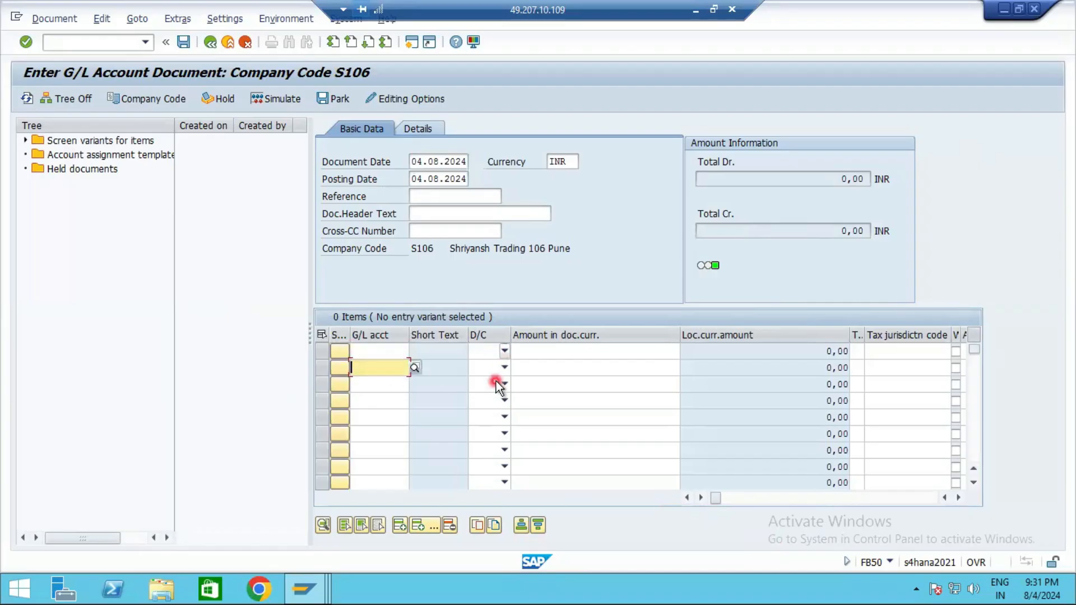
{"action": "left_click", "coordinate": [537, 352]}
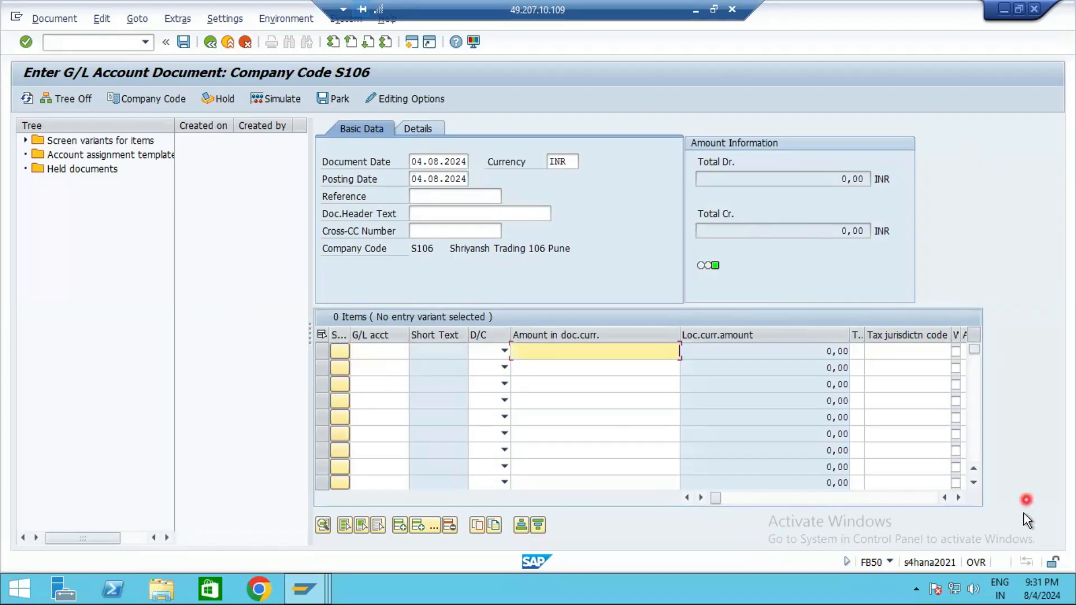
{"action": "left_click", "coordinate": [959, 498]}
{"action": "left_click", "coordinate": [958, 498]}
{"action": "left_click", "coordinate": [958, 498]}
{"action": "left_click", "coordinate": [959, 498]}
{"action": "left_click", "coordinate": [959, 499]}
{"action": "left_click", "coordinate": [959, 499]}
{"action": "left_click", "coordinate": [959, 499]}
{"action": "left_click", "coordinate": [959, 498]}
{"action": "left_click", "coordinate": [960, 498]}
{"action": "left_click", "coordinate": [959, 499]}
{"action": "left_click", "coordinate": [960, 499]}
{"action": "left_click", "coordinate": [959, 498]}
{"action": "left_click", "coordinate": [959, 498]}
{"action": "left_click", "coordinate": [959, 498]}
{"action": "left_click", "coordinate": [958, 498]}
{"action": "left_click", "coordinate": [958, 498]}
{"action": "left_click", "coordinate": [958, 498]}
{"action": "left_click", "coordinate": [958, 498]}
{"action": "left_click", "coordinate": [958, 498]}
{"action": "left_click", "coordinate": [958, 498]}
{"action": "left_click", "coordinate": [958, 498]}
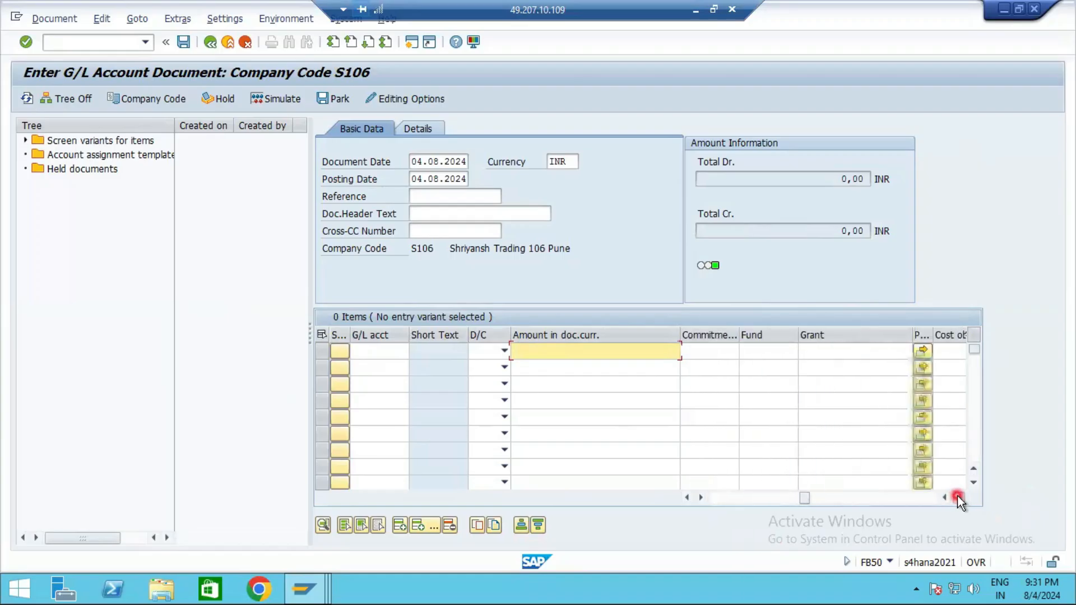
{"action": "left_click", "coordinate": [959, 498]}
{"action": "left_click", "coordinate": [958, 498]}
{"action": "left_click", "coordinate": [958, 498]}
{"action": "left_click", "coordinate": [958, 498]}
{"action": "left_click", "coordinate": [958, 498]}
{"action": "left_click", "coordinate": [959, 498]}
{"action": "left_click", "coordinate": [958, 498]}
{"action": "left_click", "coordinate": [958, 499]}
{"action": "left_click", "coordinate": [958, 498]}
{"action": "left_click", "coordinate": [958, 497]}
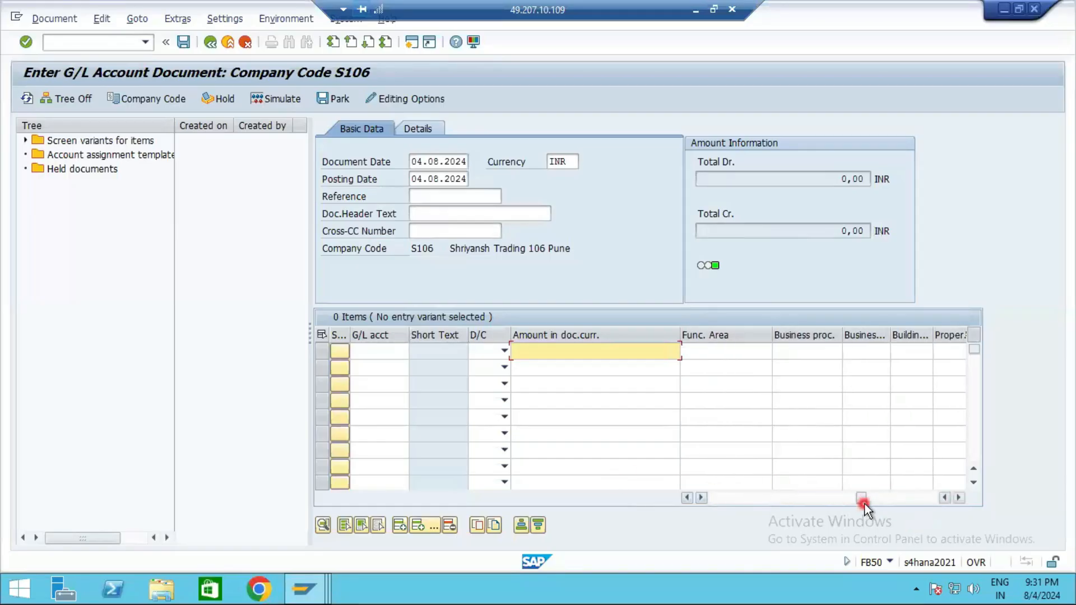
{"action": "left_click", "coordinate": [709, 496]}
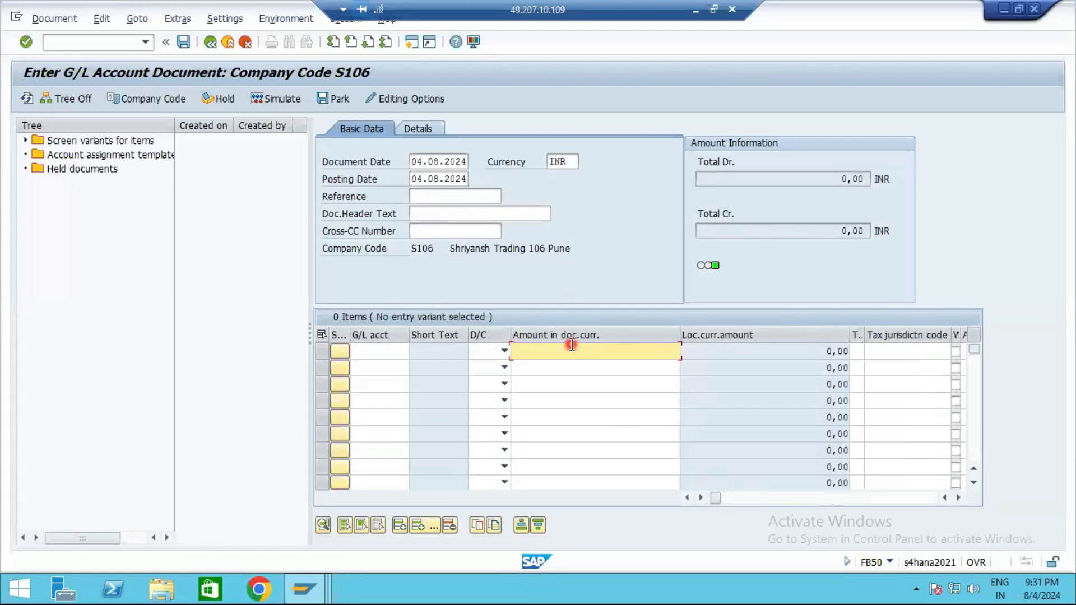
- Check the detailed header data, the document header text field and the Assignment and Value date columns of the line items
{"action": "left_click", "coordinate": [415, 129]}
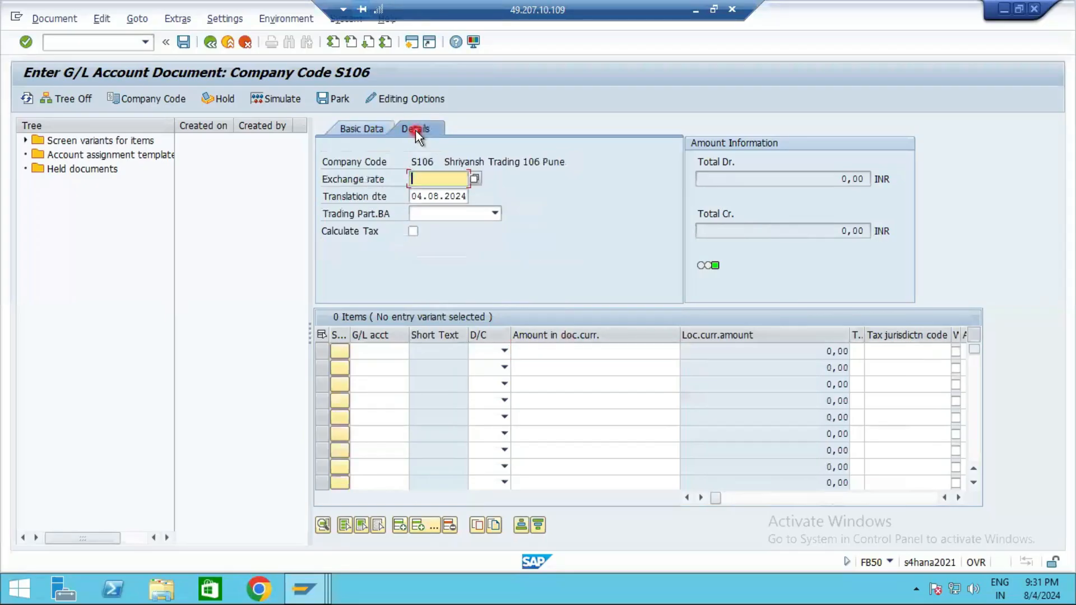
{"action": "left_click", "coordinate": [378, 123]}
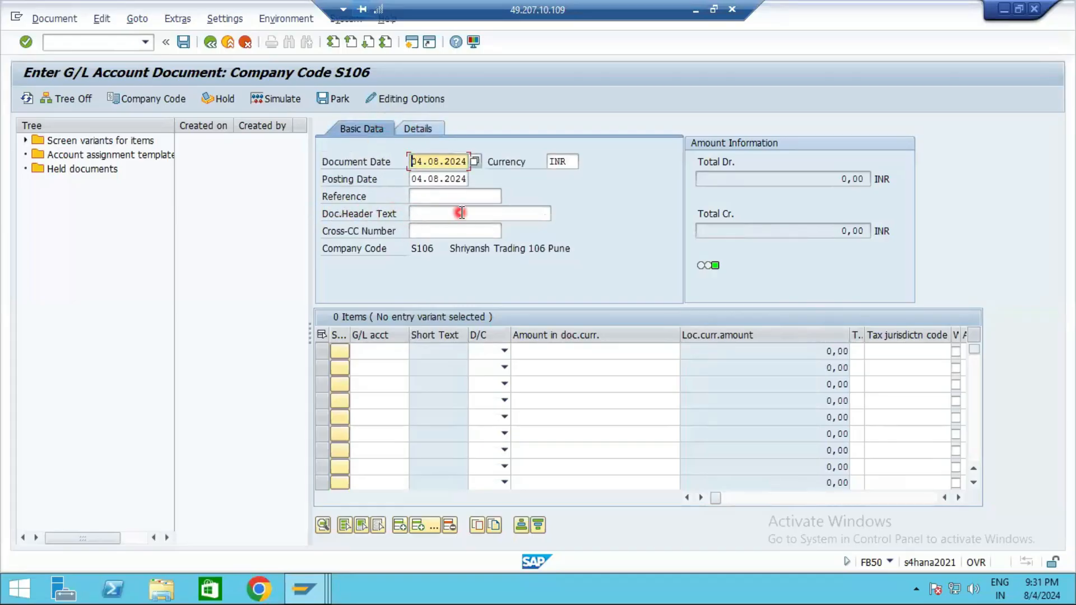
{"action": "left_click", "coordinate": [481, 214]}
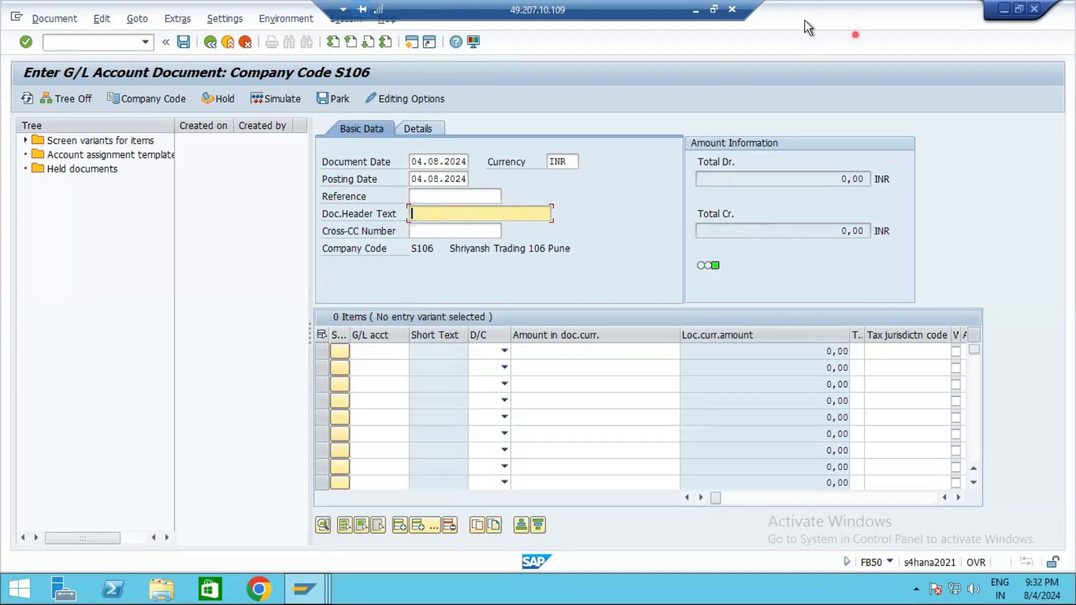
{"action": "left_click", "coordinate": [955, 498]}
{"action": "left_click", "coordinate": [954, 498]}
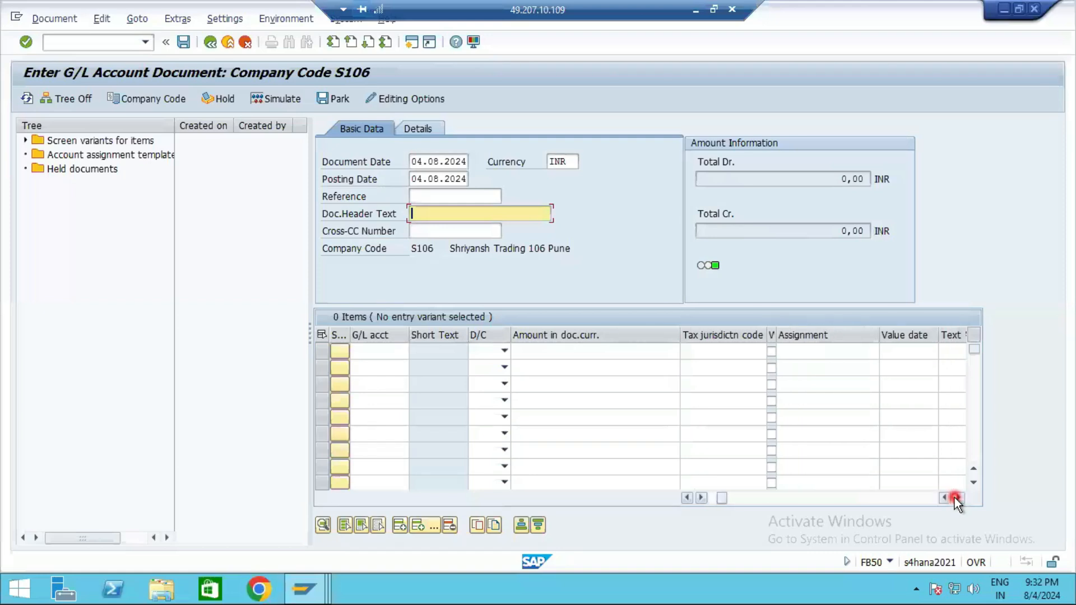
{"action": "left_click", "coordinate": [690, 498]}
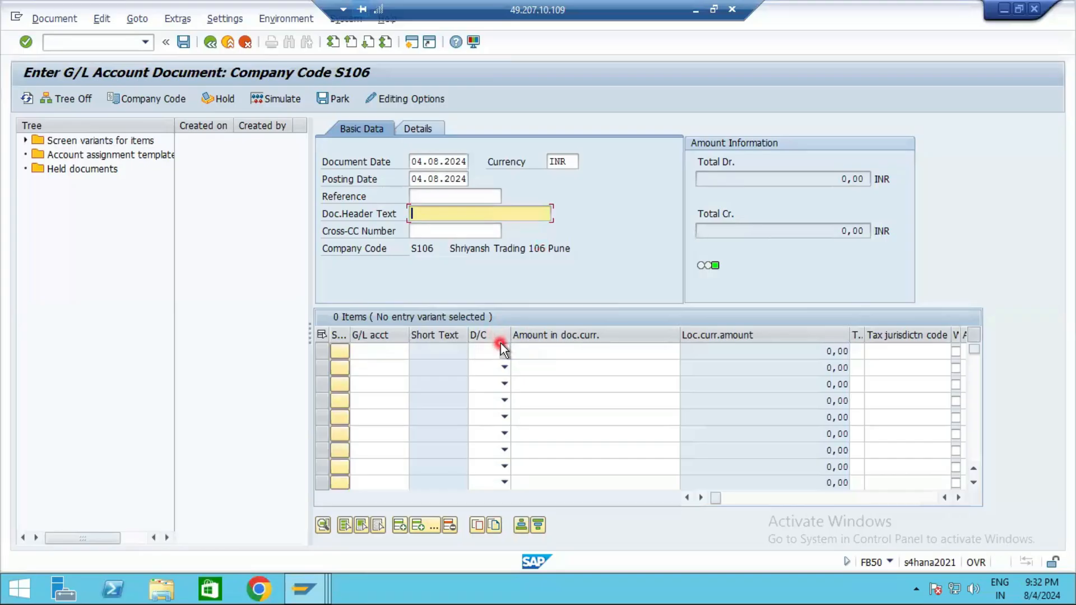
- Restart transaction FB50 with a blank document and set the document date to 04.08.2024
{"action": "left_click", "coordinate": [69, 42]}
{"action": "type", "text": "/nfb50"}
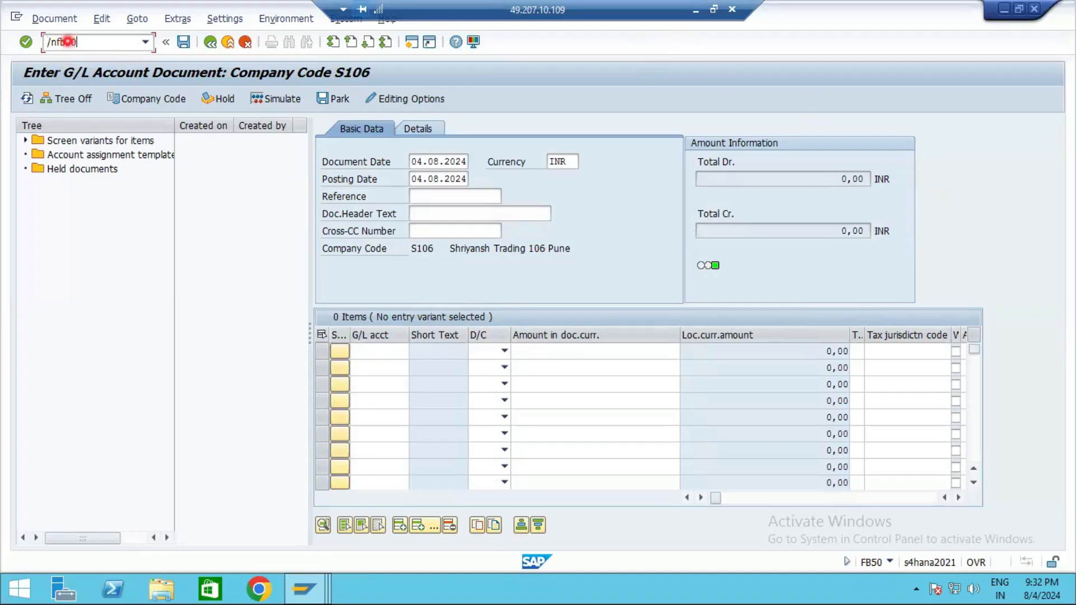
{"action": "key", "text": "Return"}
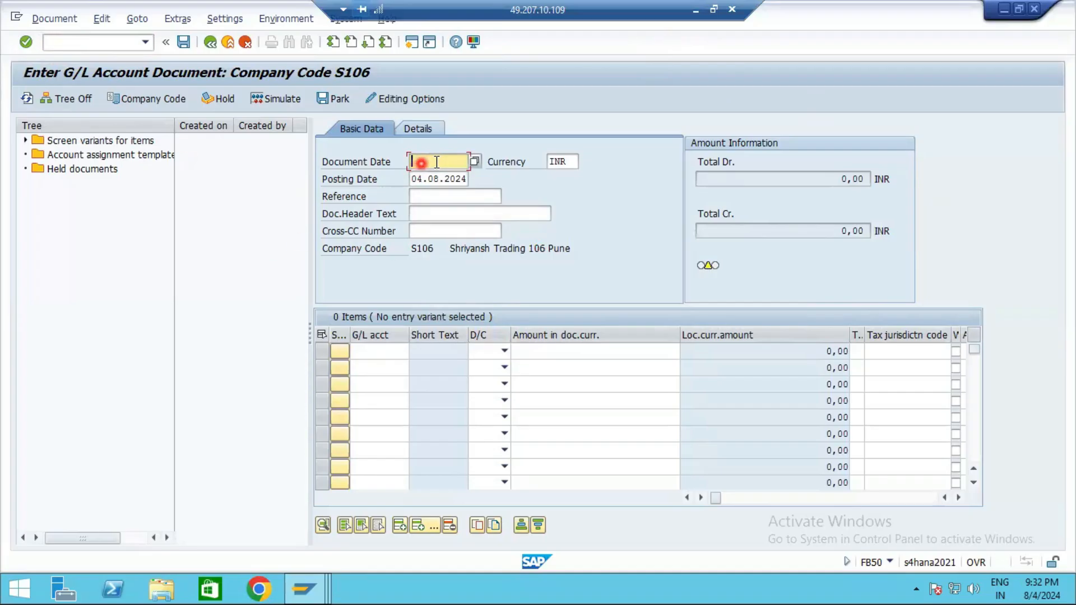
{"action": "type", "text": "04"}
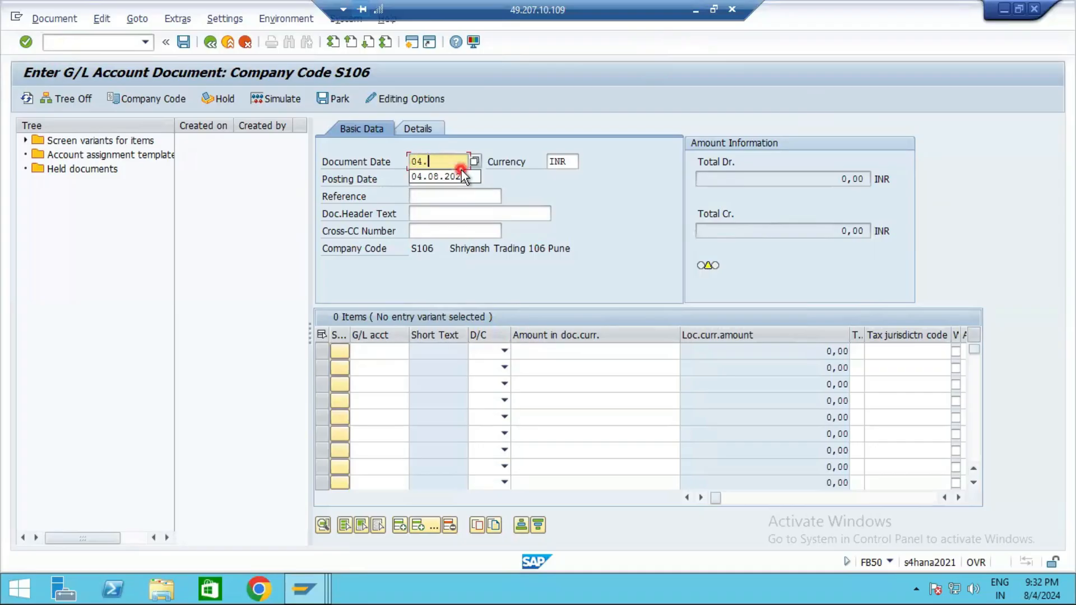
{"action": "type", "text": "."}
{"action": "left_click", "coordinate": [425, 177]}
{"action": "left_click", "coordinate": [431, 179]}
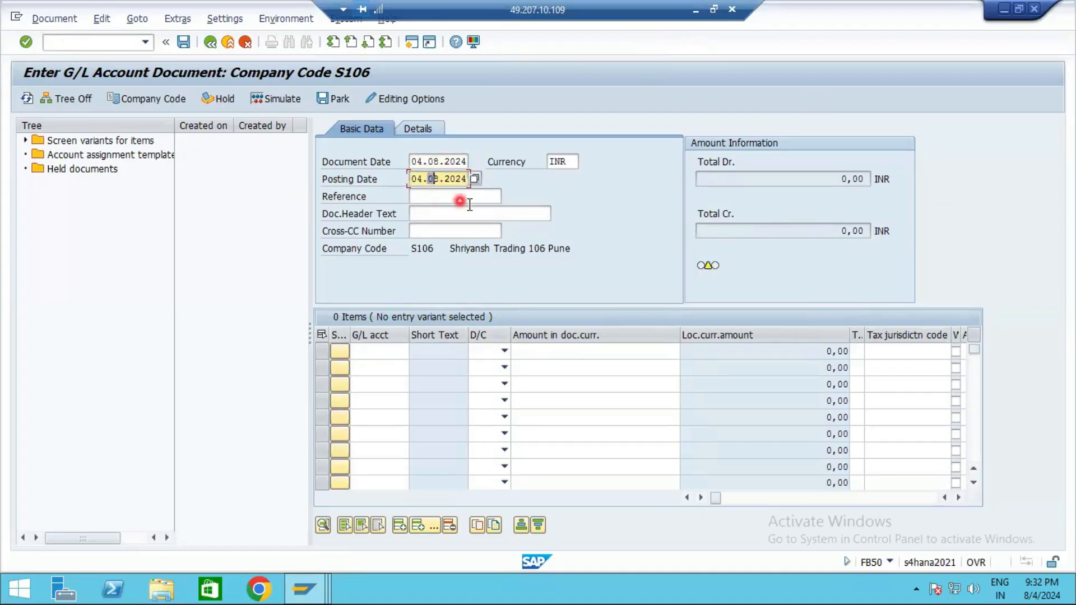
- Enter G/L account 2000 as a debit in the first line item and 2020 as a credit in the second
{"action": "left_click", "coordinate": [360, 352]}
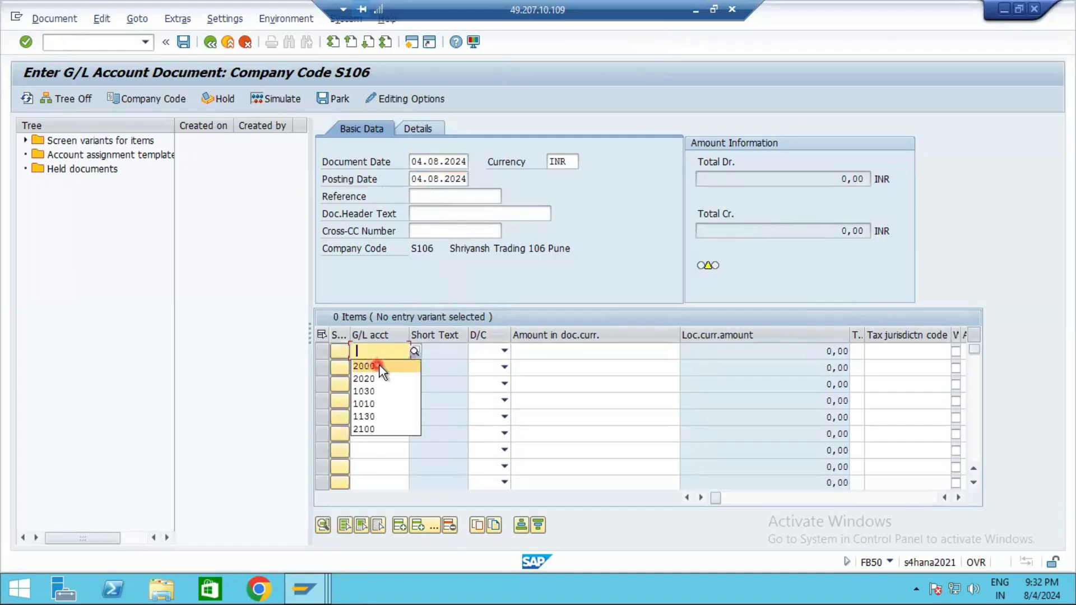
{"action": "left_click", "coordinate": [378, 366]}
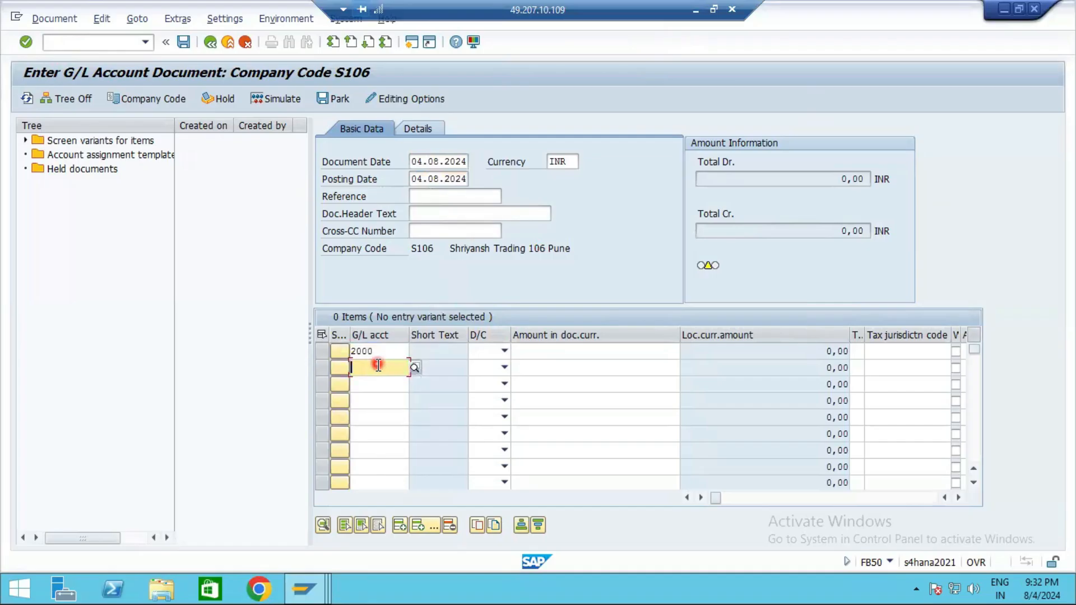
{"action": "left_click", "coordinate": [374, 367]}
{"action": "left_click", "coordinate": [372, 395]}
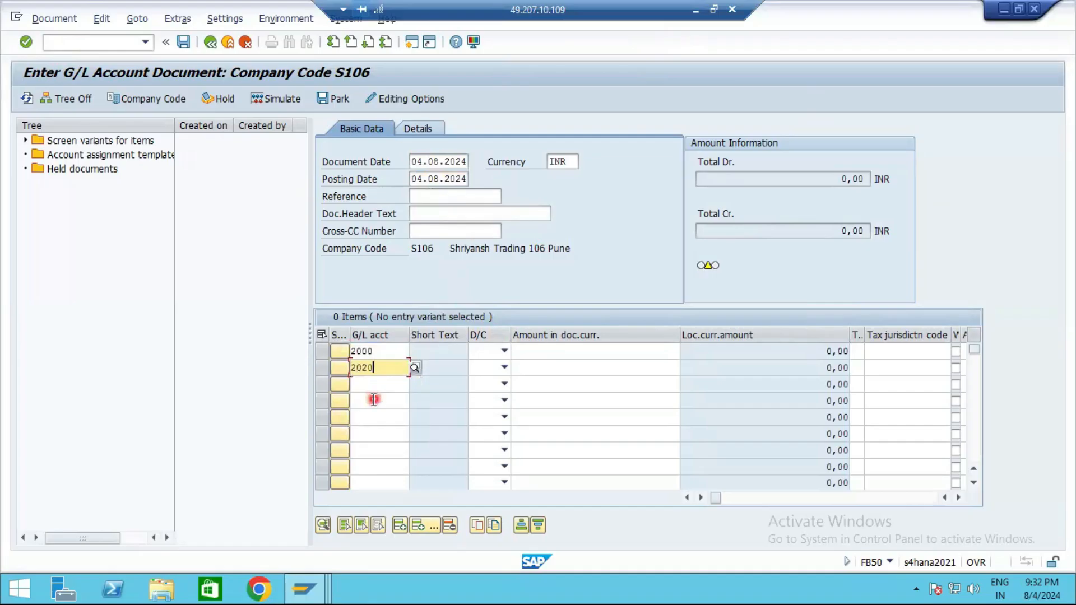
{"action": "left_click", "coordinate": [505, 351]}
{"action": "left_click", "coordinate": [483, 370]}
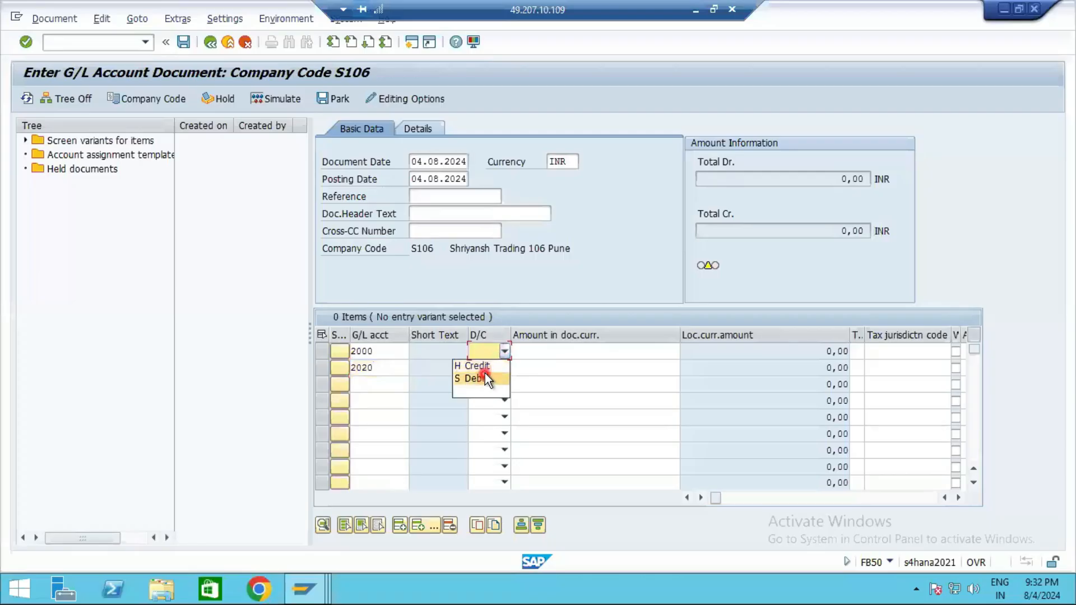
{"action": "left_click", "coordinate": [504, 367]}
{"action": "left_click", "coordinate": [487, 392]}
- Enter 145200 as the amount for both the debit and credit line items and park the document
{"action": "left_click", "coordinate": [528, 349]}
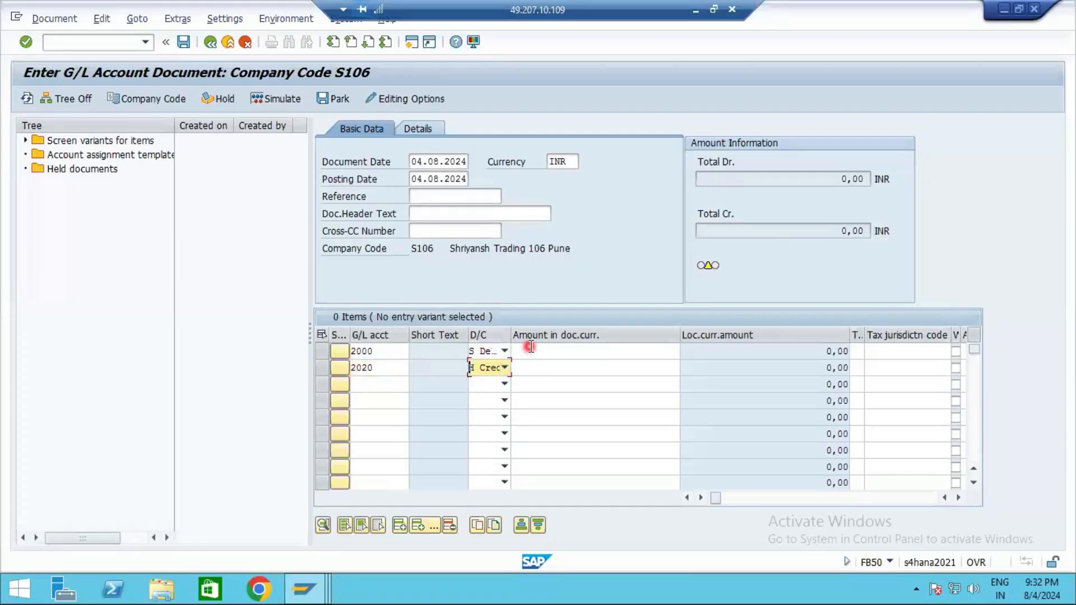
{"action": "type", "text": "1452"}
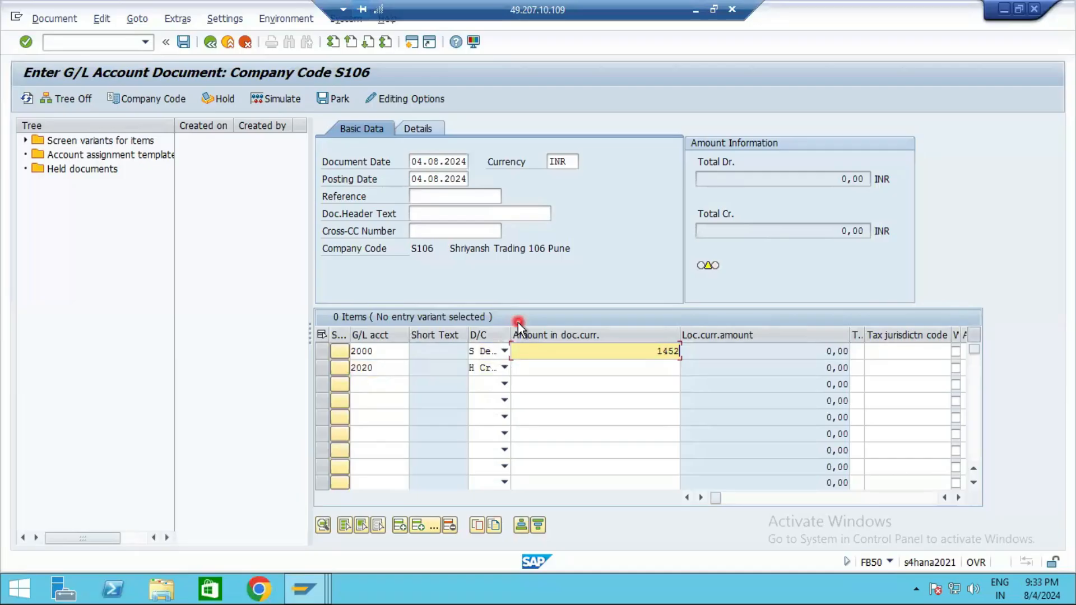
{"action": "left_click", "coordinate": [615, 372]}
{"action": "type", "text": "1452"}
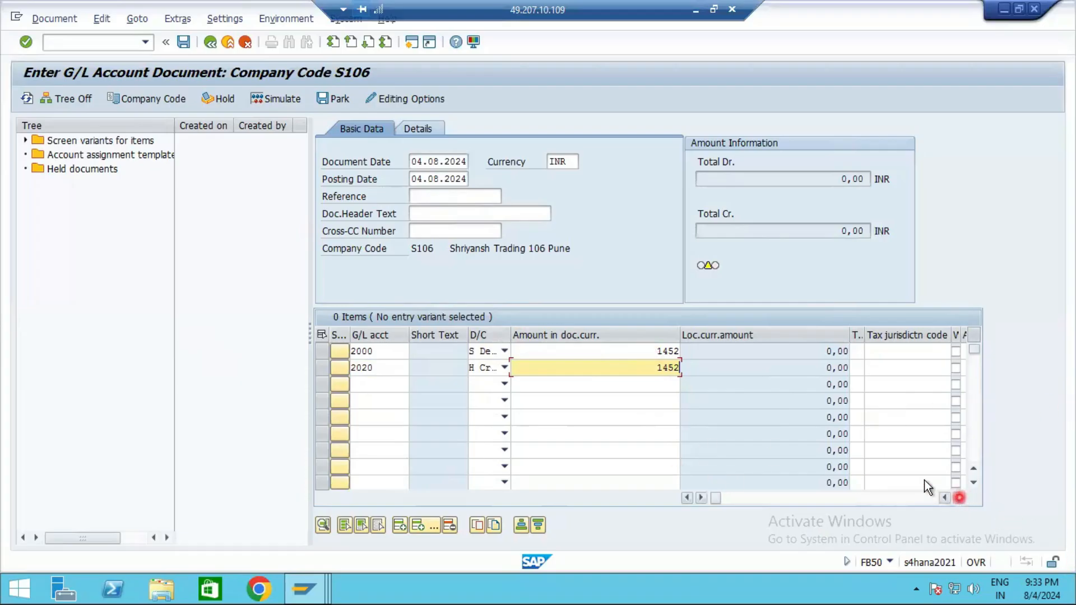
{"action": "type", "text": "0"}
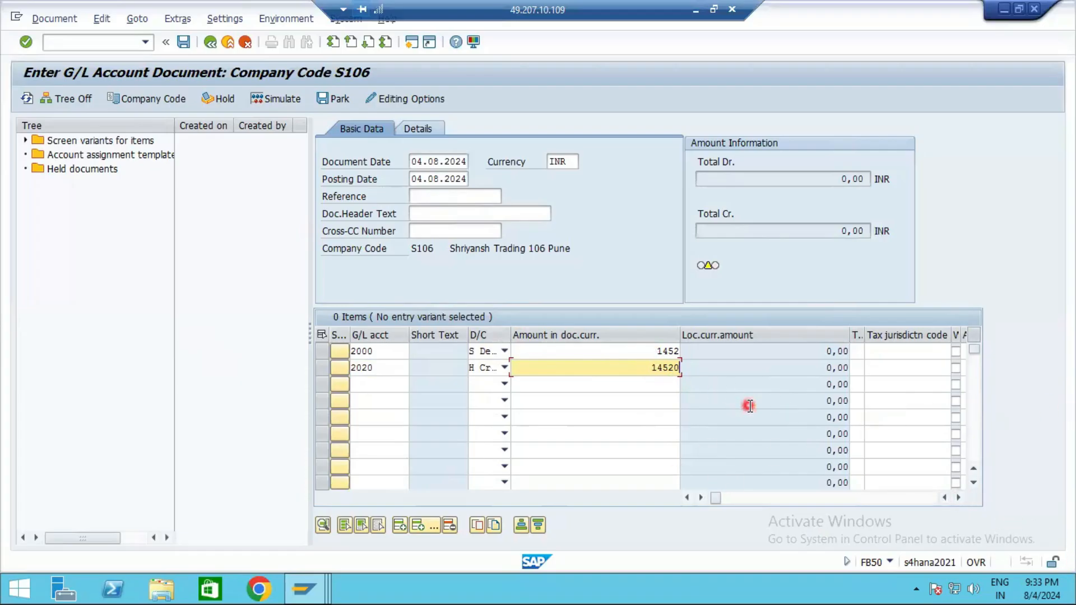
{"action": "type", "text": "0"}
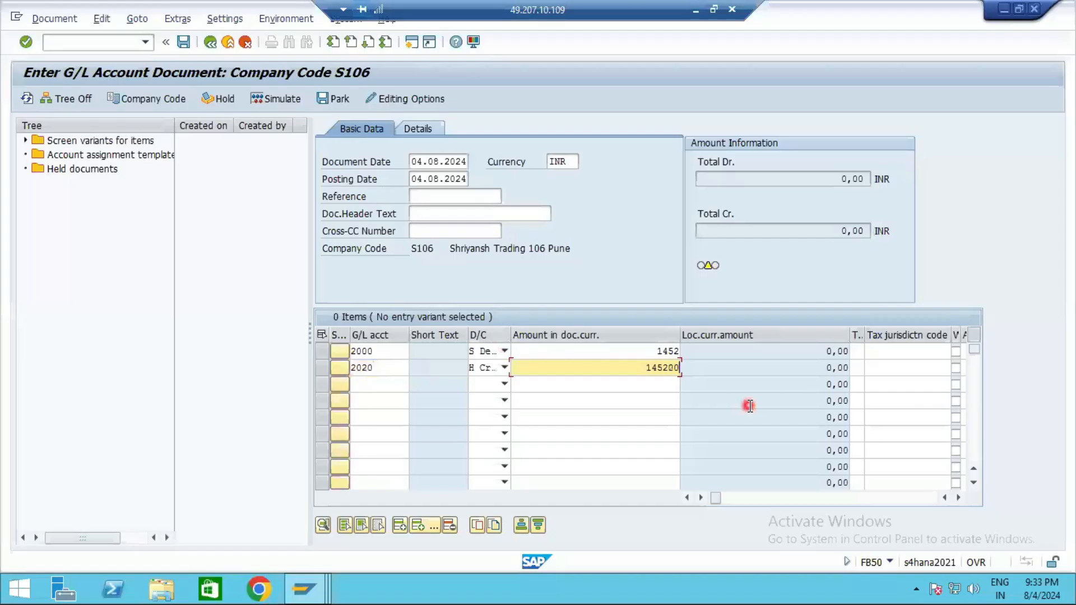
{"action": "left_click", "coordinate": [677, 350]}
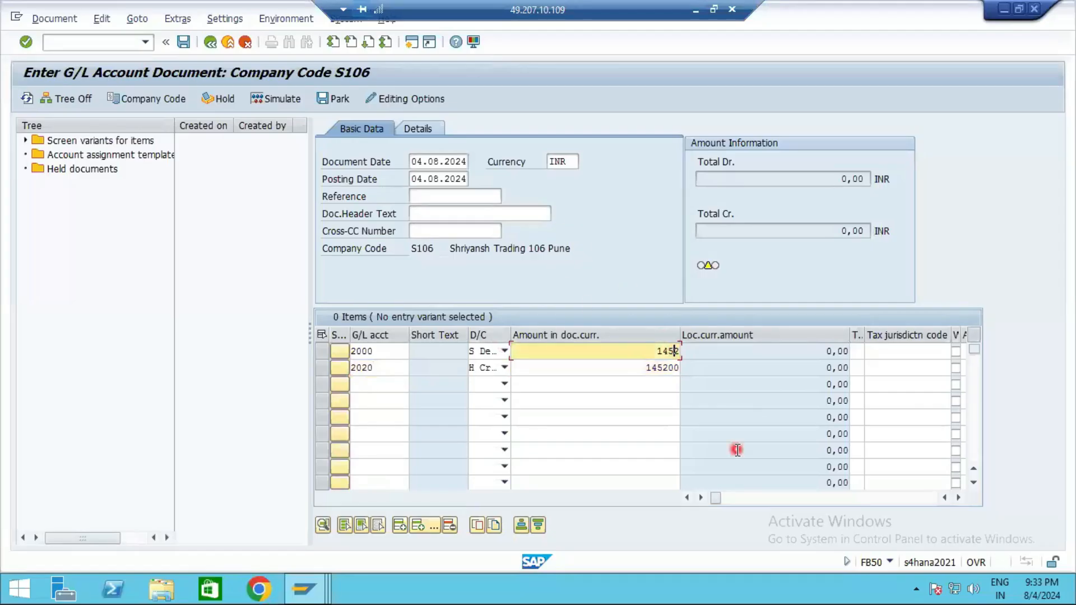
{"action": "type", "text": "00"}
{"action": "left_click", "coordinate": [334, 102]}
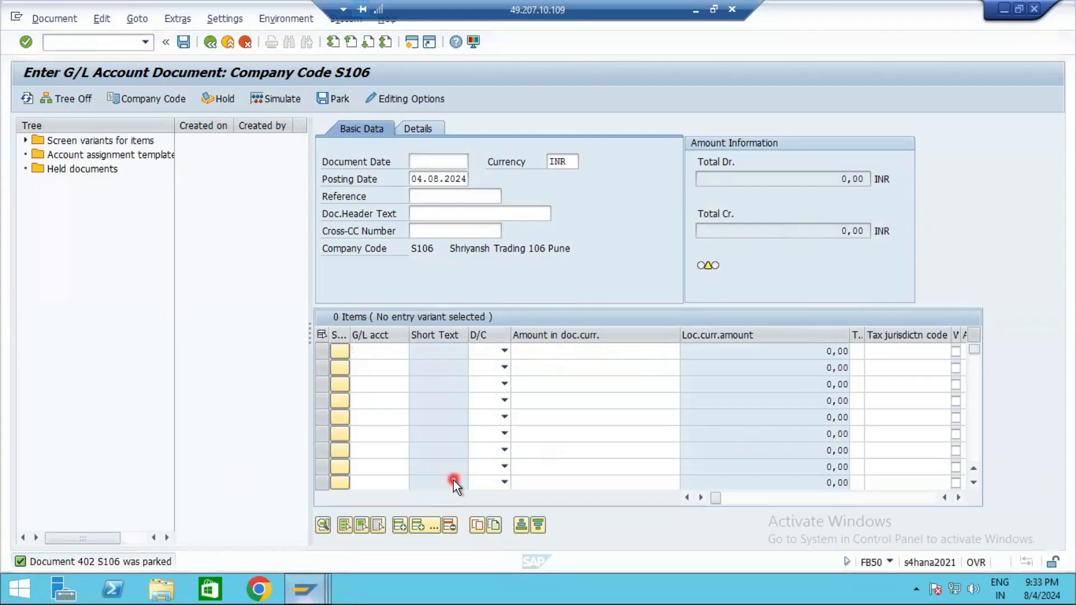
- Switch to the SAP session showing the field status groups of variant S106 and prepare to enter a transaction code
{"action": "left_click", "coordinate": [308, 588]}
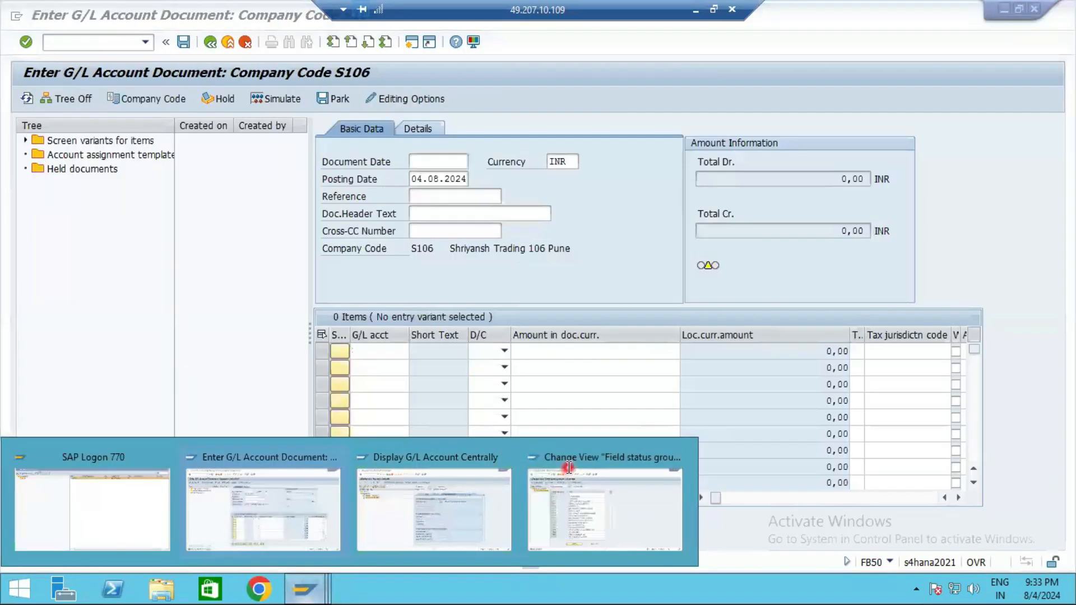
{"action": "left_click", "coordinate": [600, 470]}
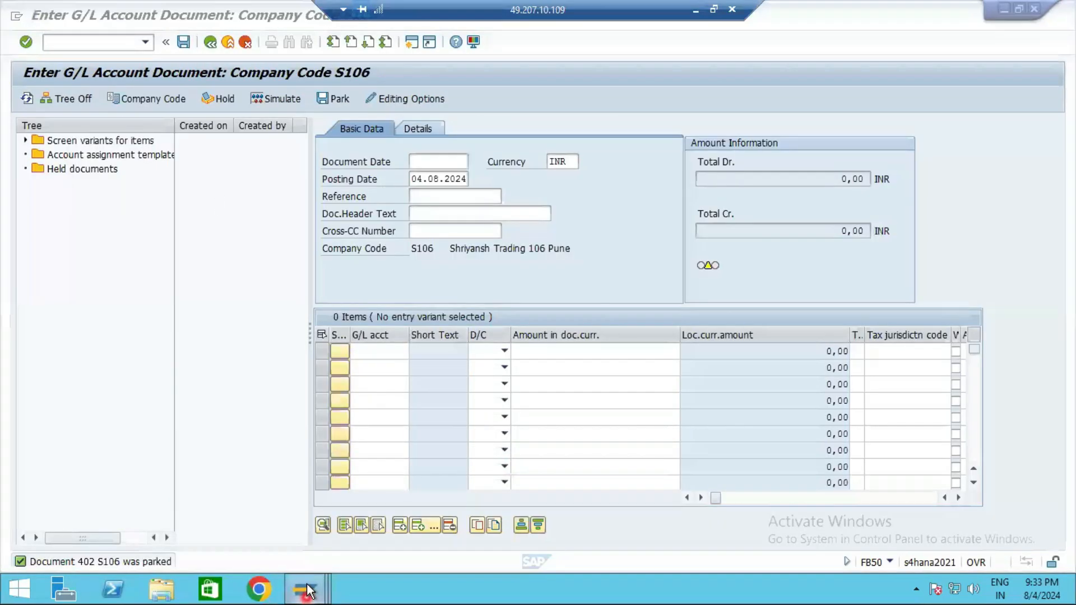
{"action": "left_click", "coordinate": [308, 589]}
{"action": "left_click", "coordinate": [664, 447]}
{"action": "left_click", "coordinate": [79, 44]}
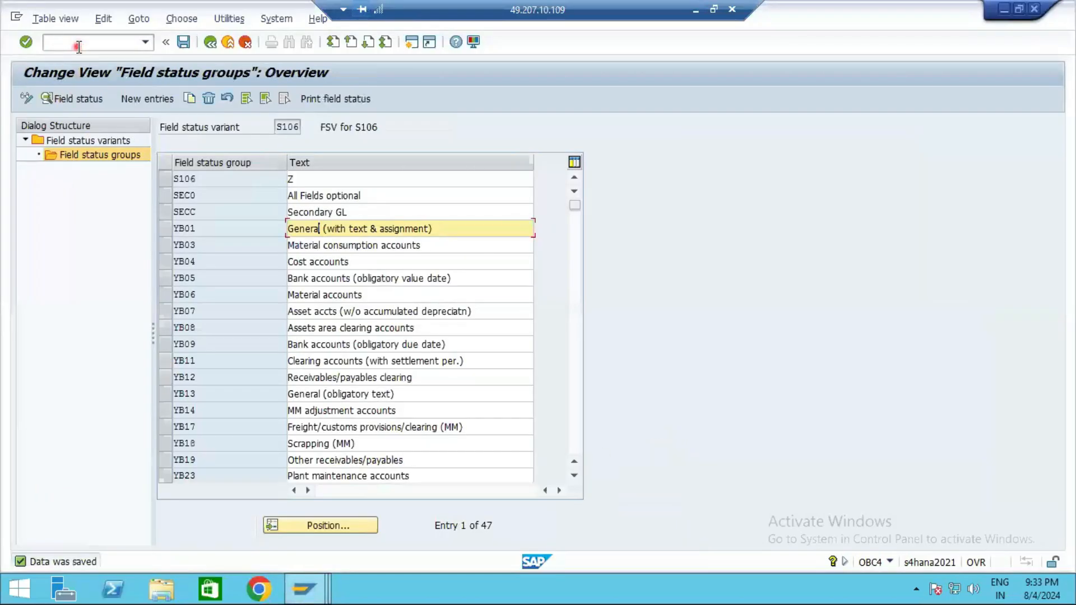
- Display document 402 of company code S106 using transaction FB03
{"action": "type", "text": "/nfb03"}
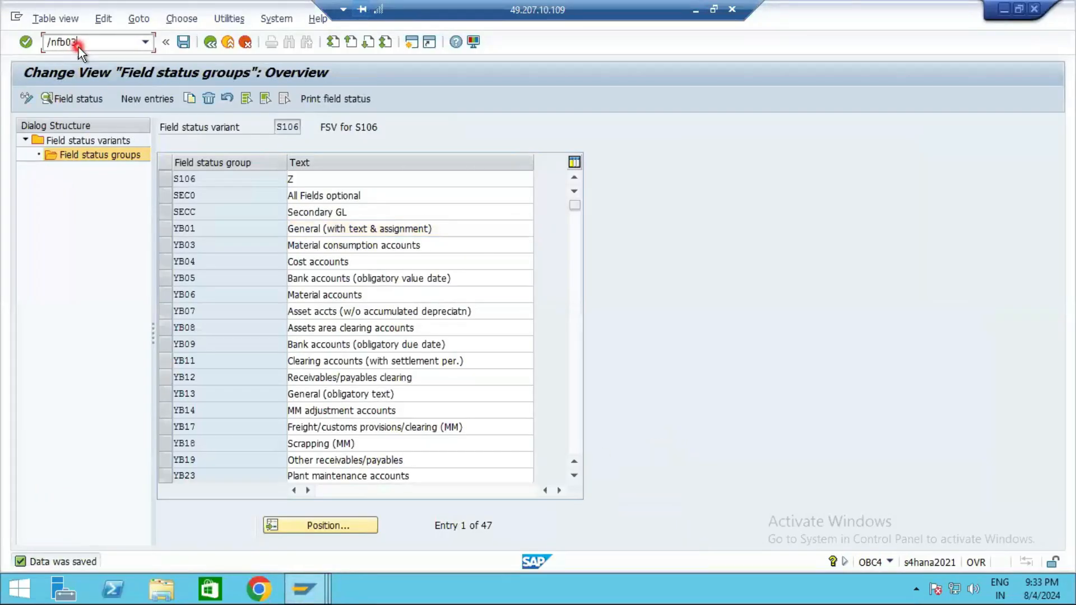
{"action": "key", "text": "Return"}
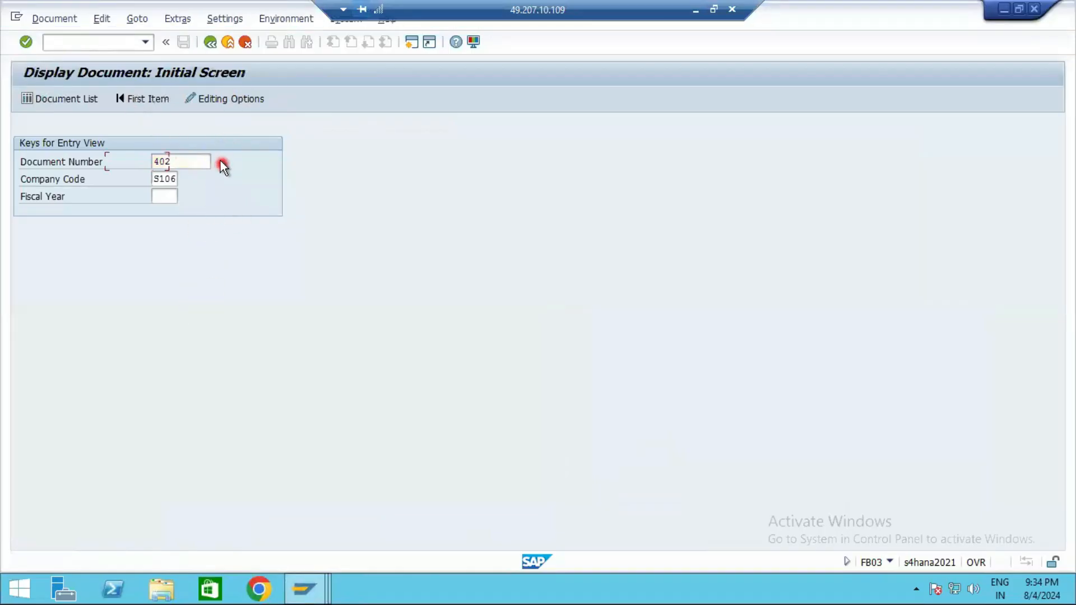
{"action": "key", "text": "Return"}
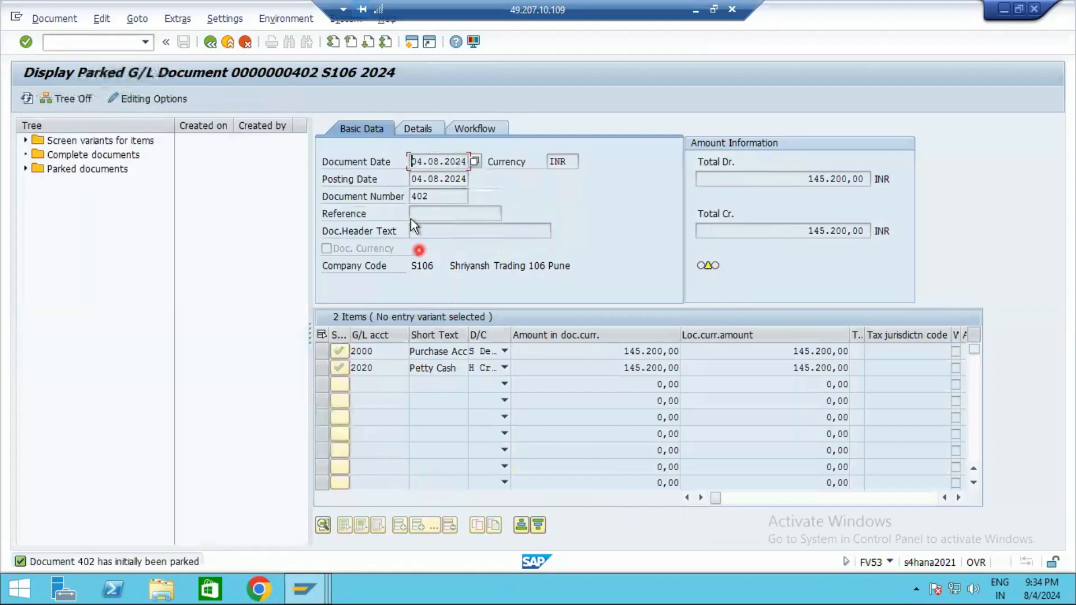
- Open the document's entry under Parked documents and view the accounting editing options
{"action": "left_click", "coordinate": [28, 167]}
{"action": "double_click", "coordinate": [56, 184]}
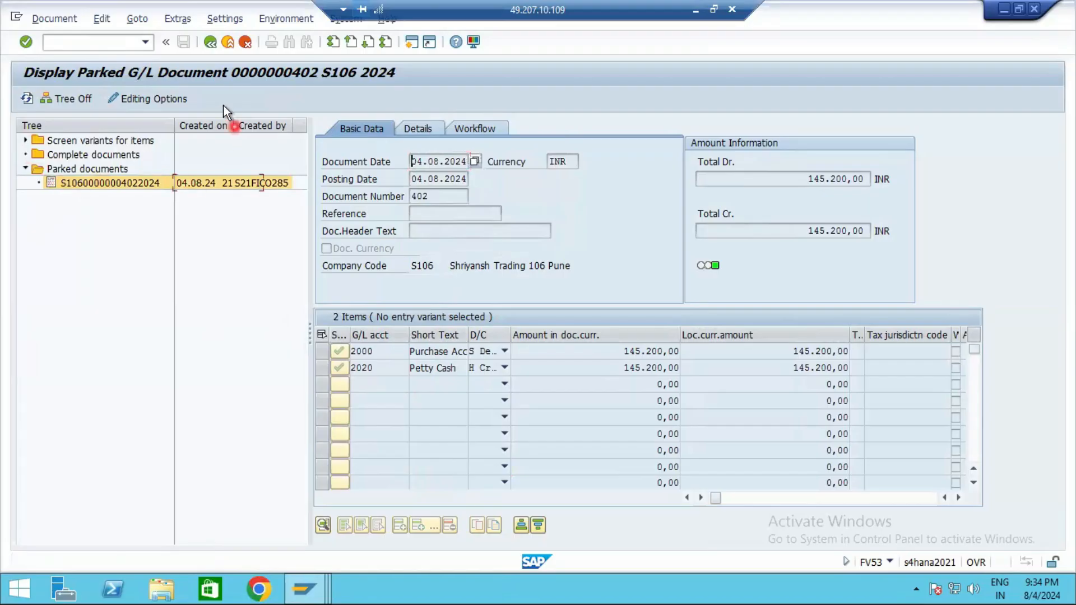
{"action": "left_click", "coordinate": [137, 98]}
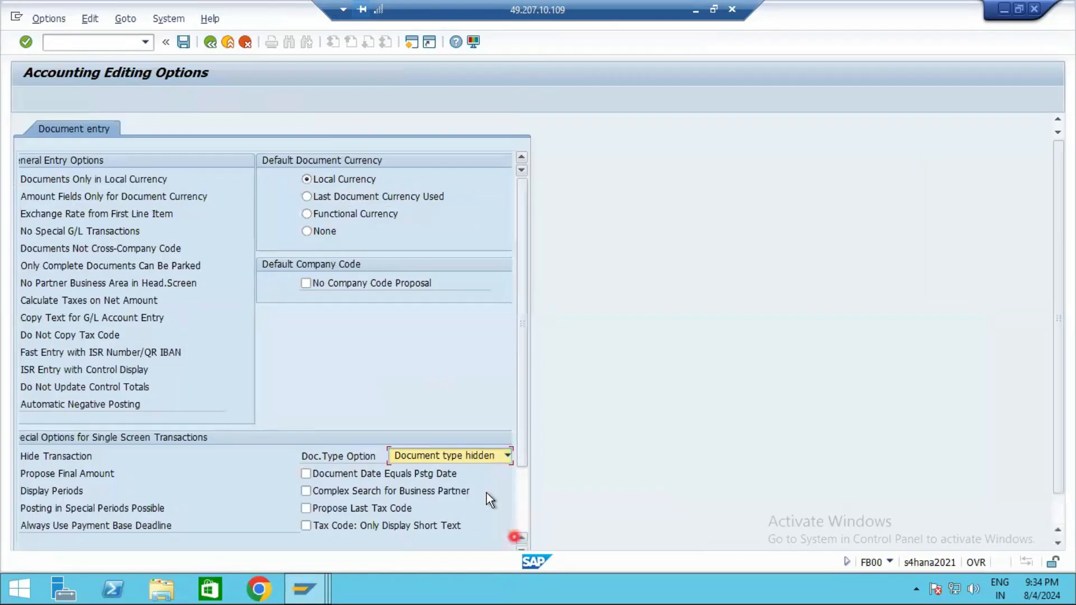
{"action": "left_click", "coordinate": [209, 42]}
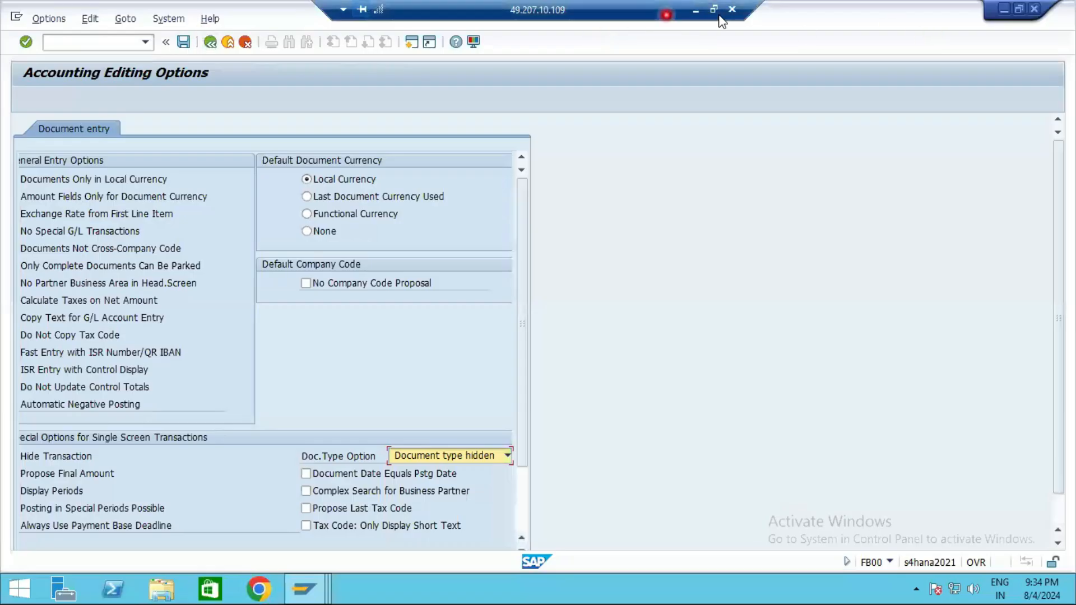
- Switch out of the remote SAP session to the local course folder and open the FICO_01 PDF
{"action": "left_click", "coordinate": [698, 9]}
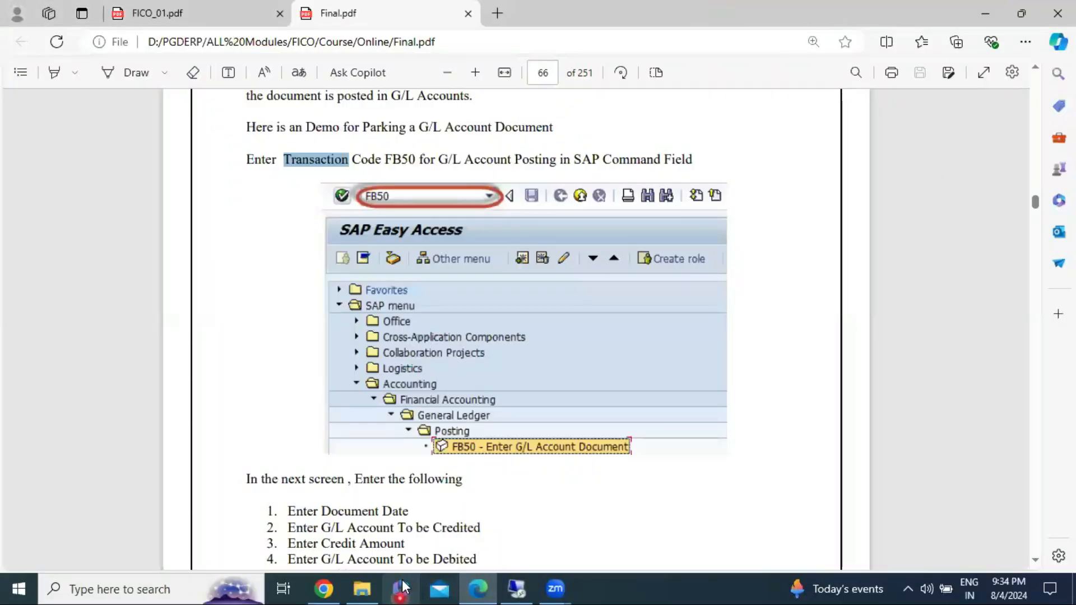
{"action": "left_click", "coordinate": [485, 583]}
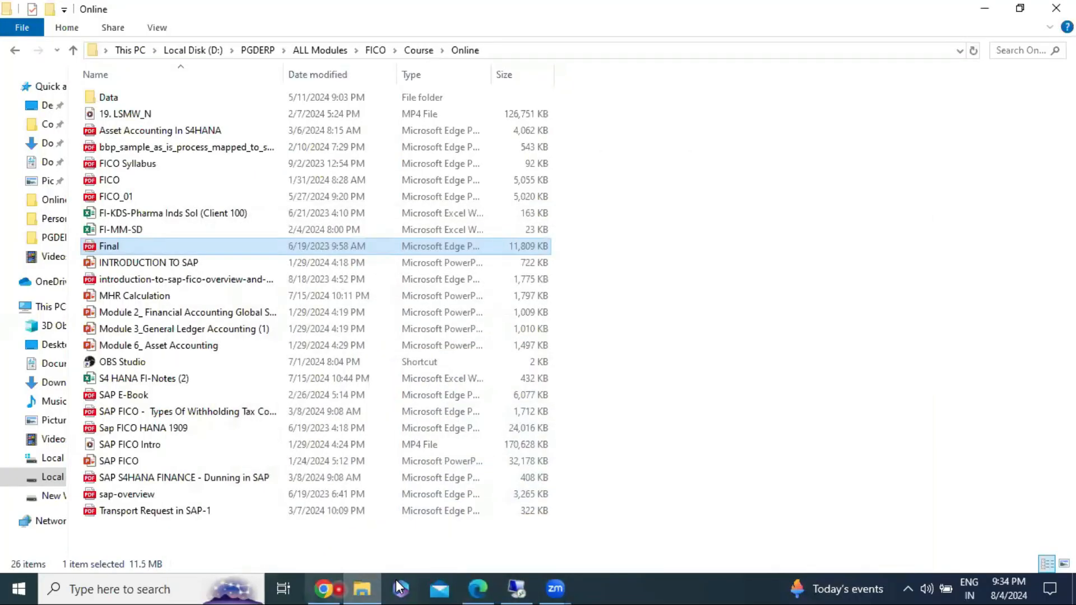
{"action": "left_click", "coordinate": [107, 202]}
{"action": "double_click", "coordinate": [109, 203]}
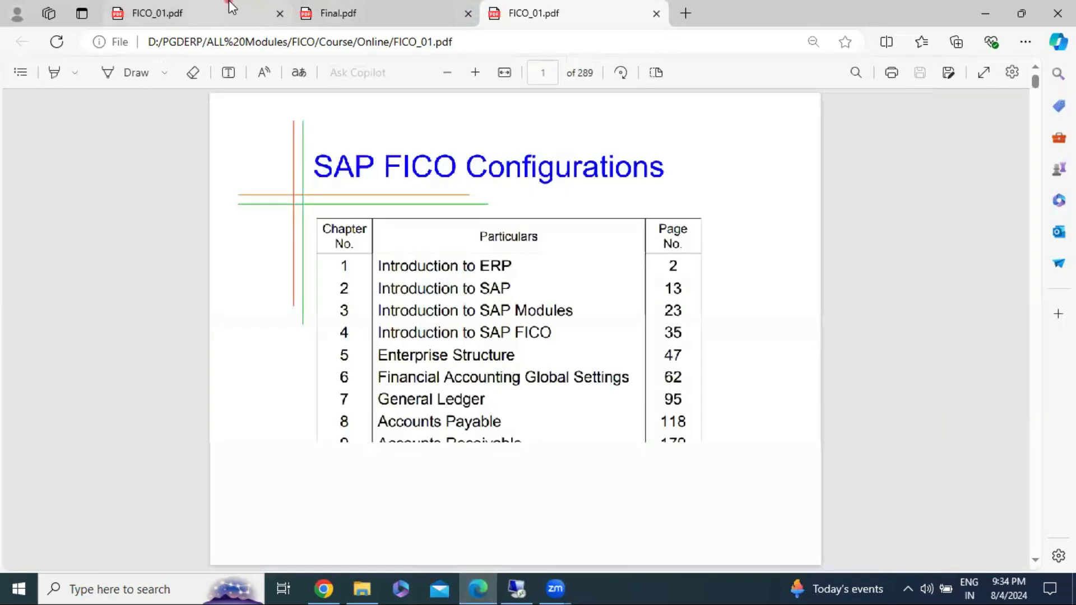
- In the already open copy of FICO_01.pdf, find the General Ledger T-codes on page 100 and examine the code for deleting, editing or clearing parked documents
{"action": "left_click", "coordinate": [234, 10]}
{"action": "scroll", "coordinate": [528, 474], "scroll_direction": "down", "scroll_amount": 15}
{"action": "scroll", "coordinate": [529, 360], "scroll_direction": "down", "scroll_amount": 20}
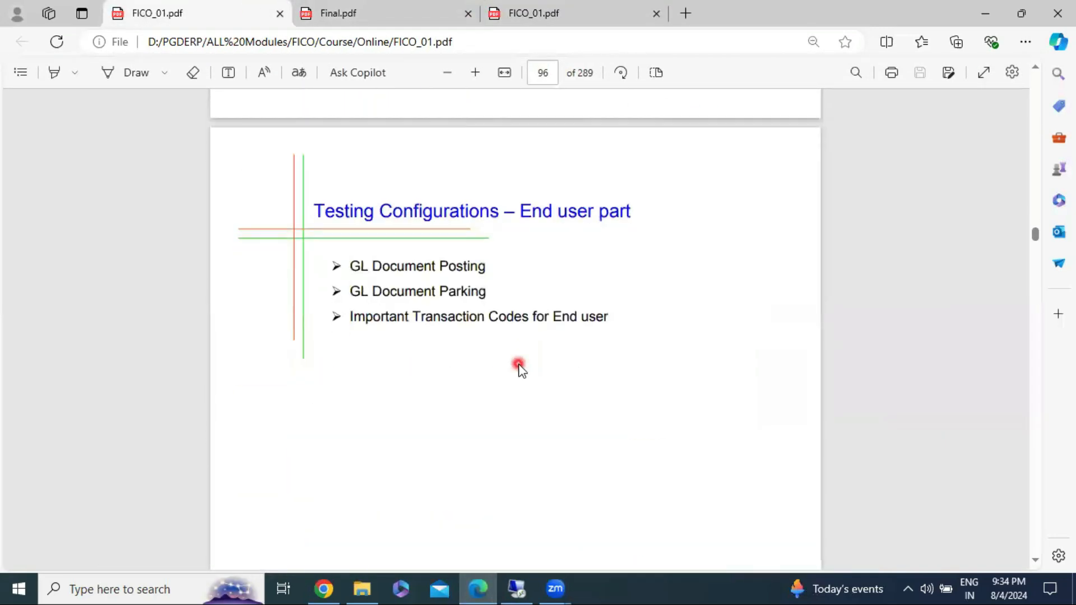
{"action": "scroll", "coordinate": [512, 370], "scroll_direction": "down", "scroll_amount": 10}
{"action": "scroll", "coordinate": [448, 403], "scroll_direction": "up", "scroll_amount": 4}
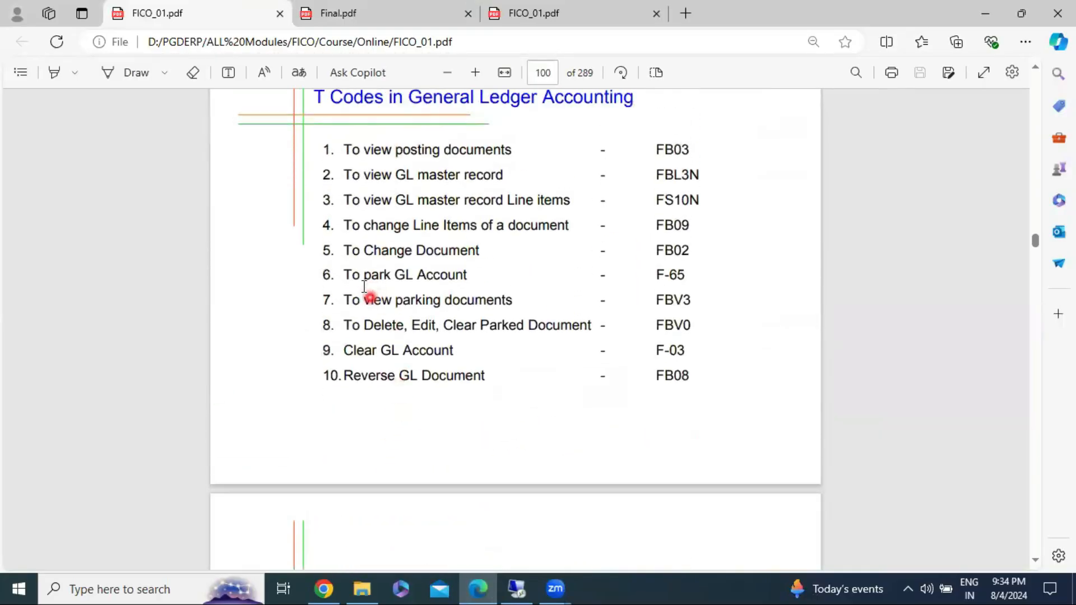
{"action": "left_click_drag", "start_coordinate": [362, 276], "coordinate": [525, 284]}
{"action": "left_click", "coordinate": [433, 386]}
{"action": "scroll", "coordinate": [425, 372], "scroll_direction": "up", "scroll_amount": 2}
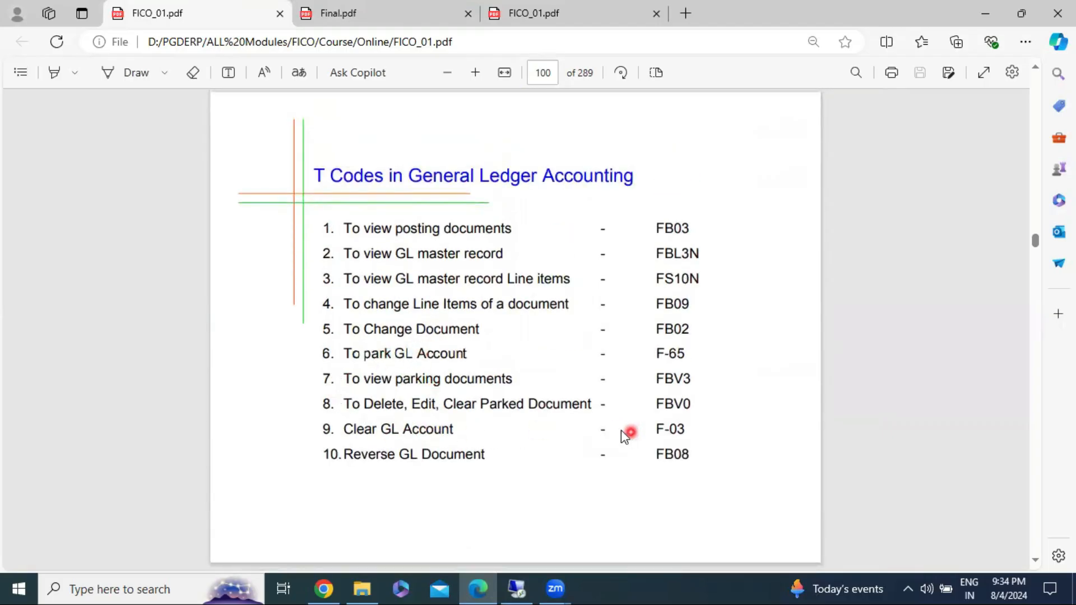
{"action": "left_click_drag", "start_coordinate": [349, 404], "coordinate": [684, 408]}
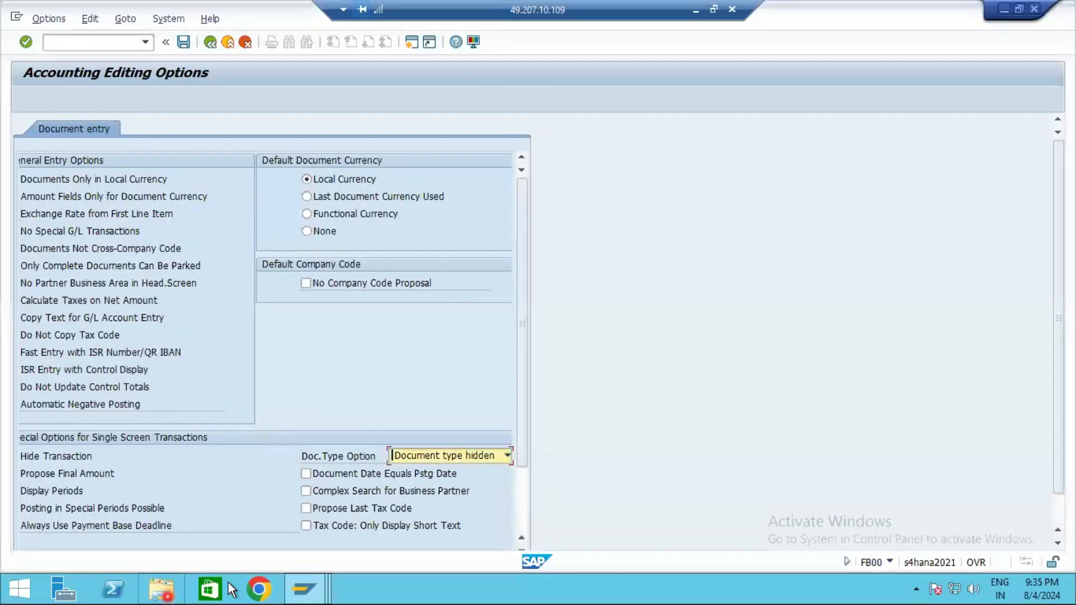
- Return to the remote SAP session and start the Post Parked Document transaction FBV0
{"action": "left_click", "coordinate": [311, 579]}
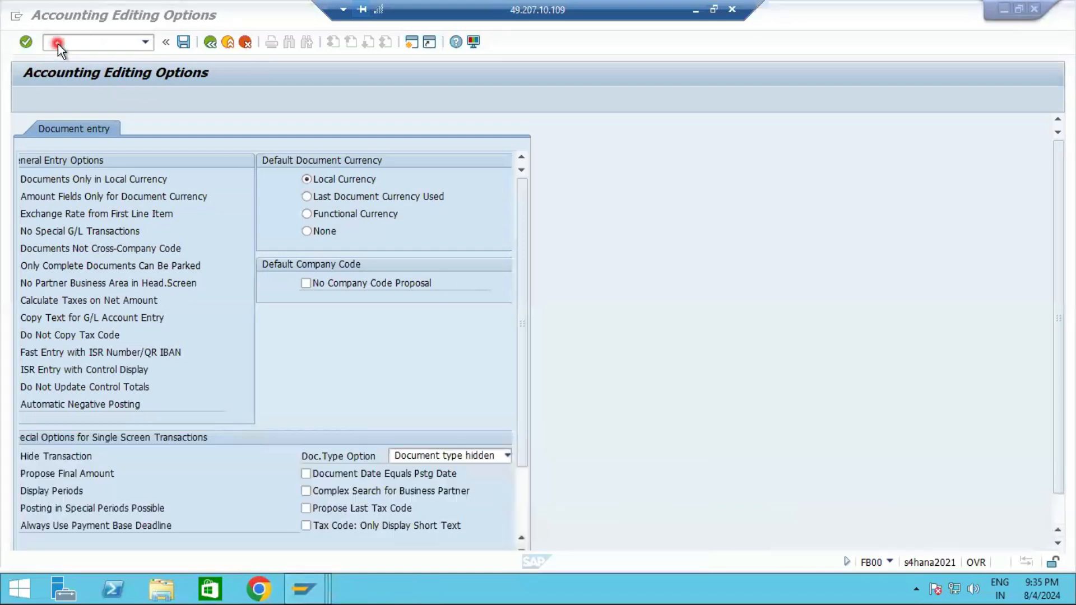
{"action": "left_click", "coordinate": [58, 44]}
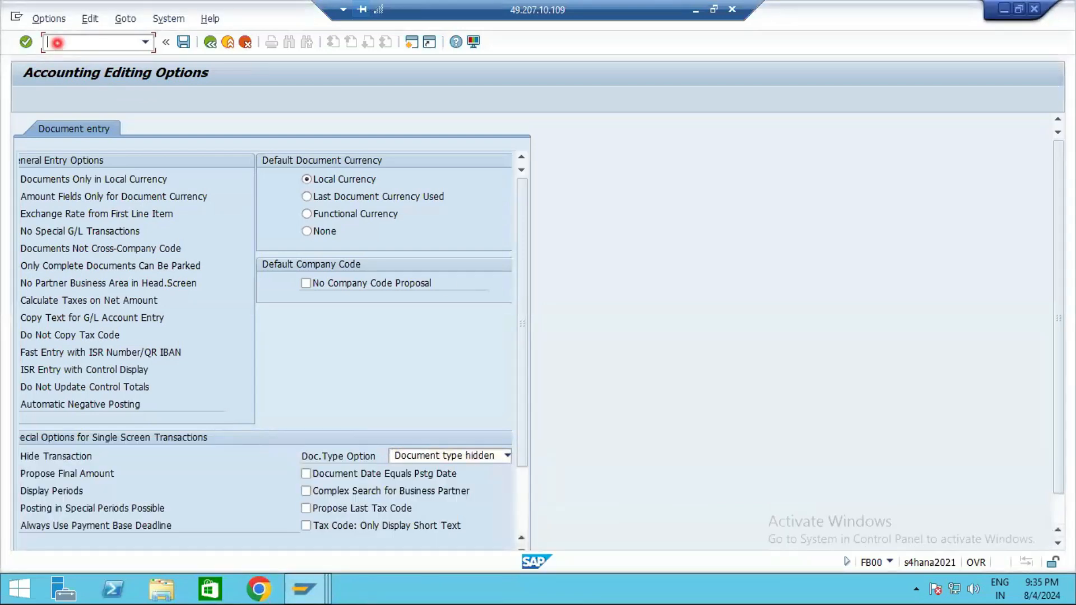
{"action": "type", "text": "/nfbv0"}
{"action": "key", "text": "Return"}
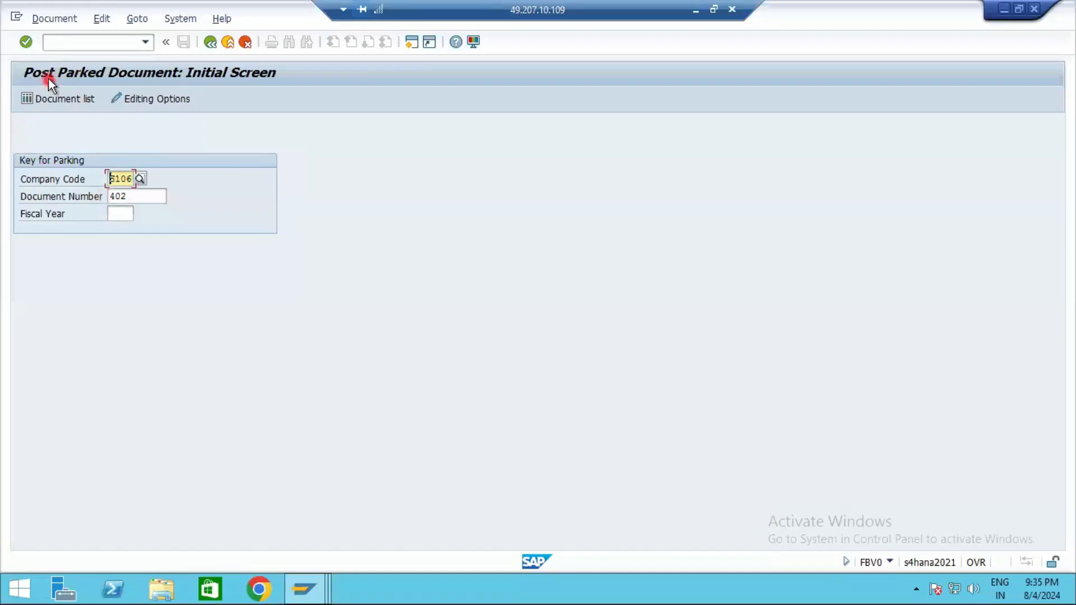
- Open parked document 402 of company code S106 for editing and save it as completed
{"action": "left_click", "coordinate": [140, 196]}
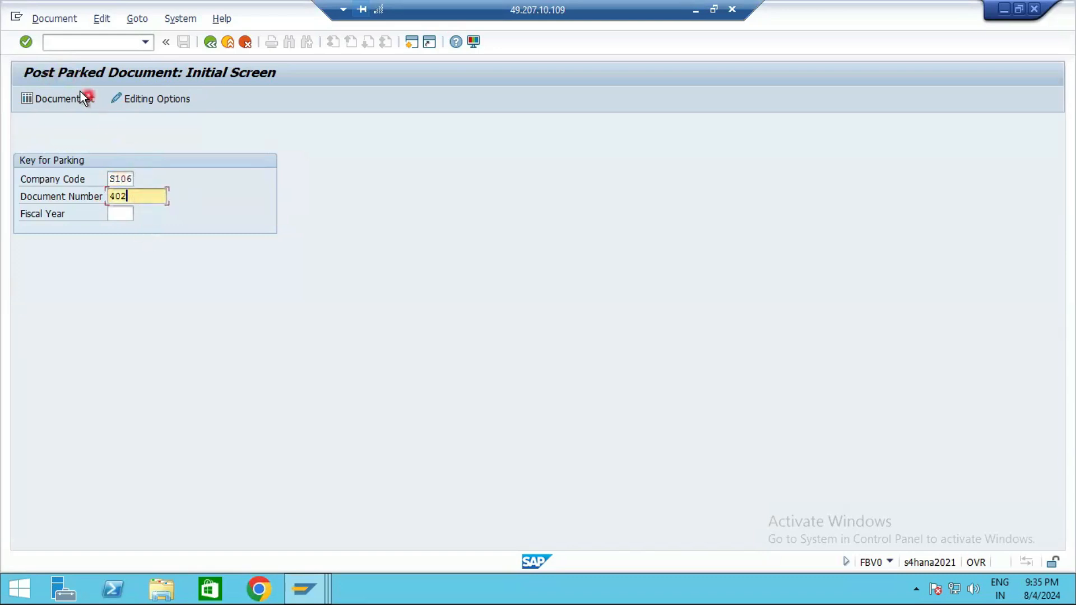
{"action": "key", "text": "Return"}
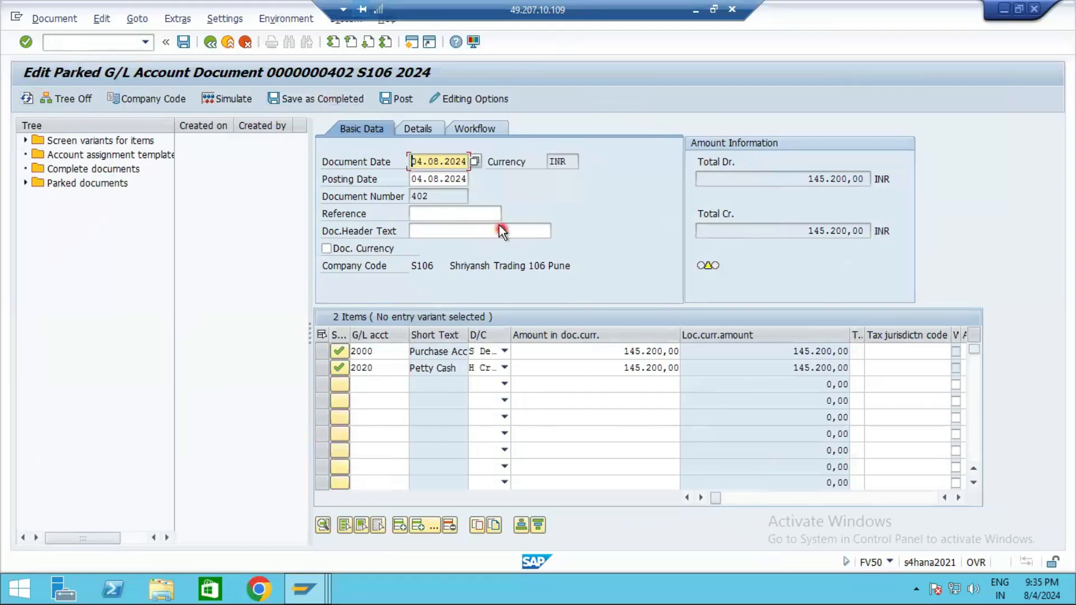
{"action": "left_click", "coordinate": [185, 41]}
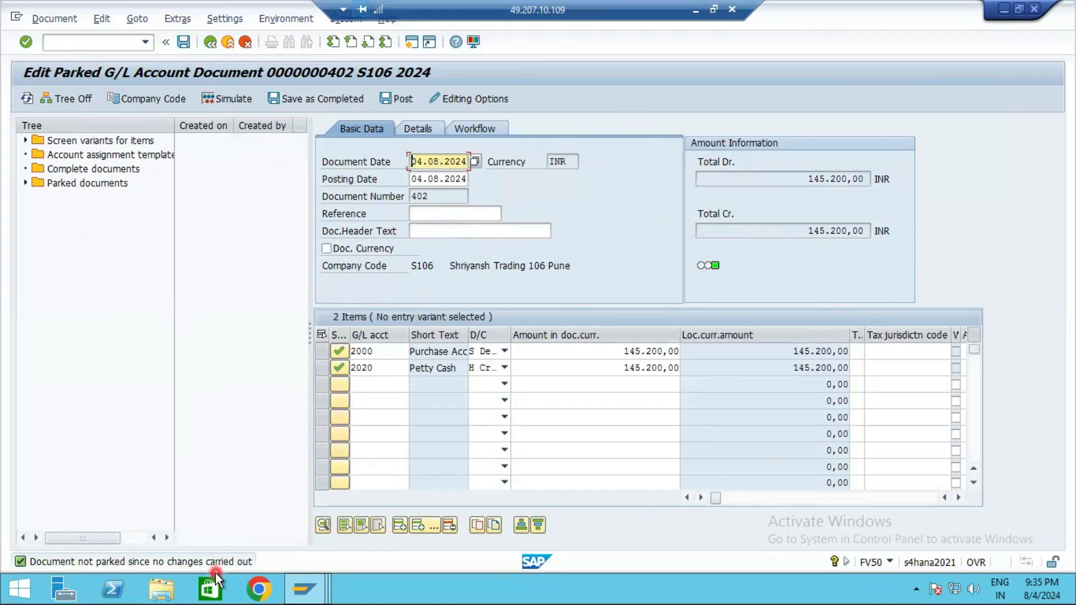
{"action": "left_click", "coordinate": [325, 96]}
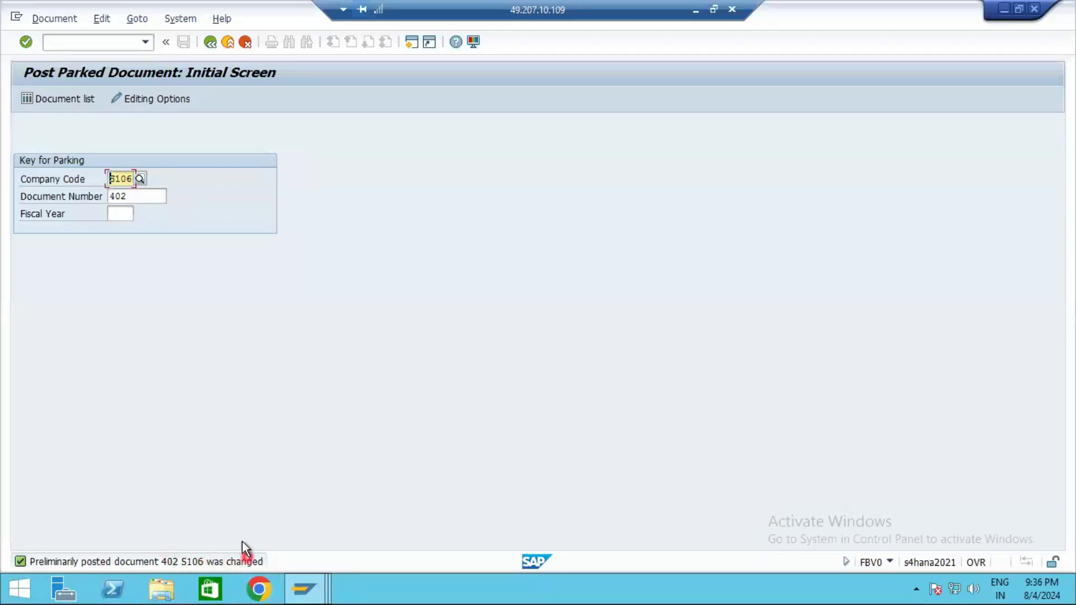
- Open parked document 402 in display mode from the Post Parked Document initial screen
{"action": "left_click", "coordinate": [37, 18]}
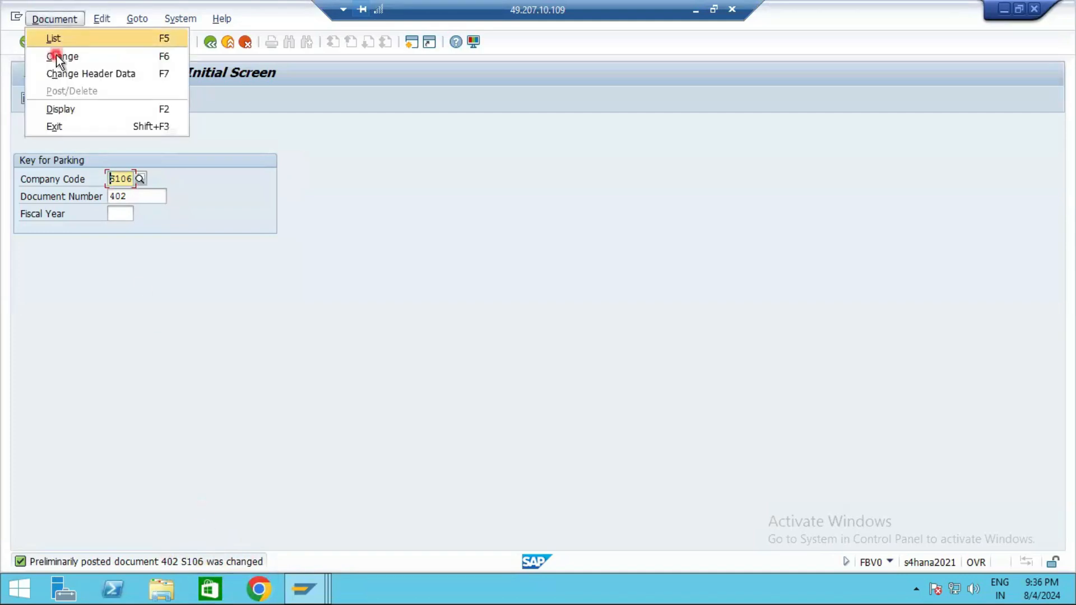
{"action": "left_click", "coordinate": [69, 104]}
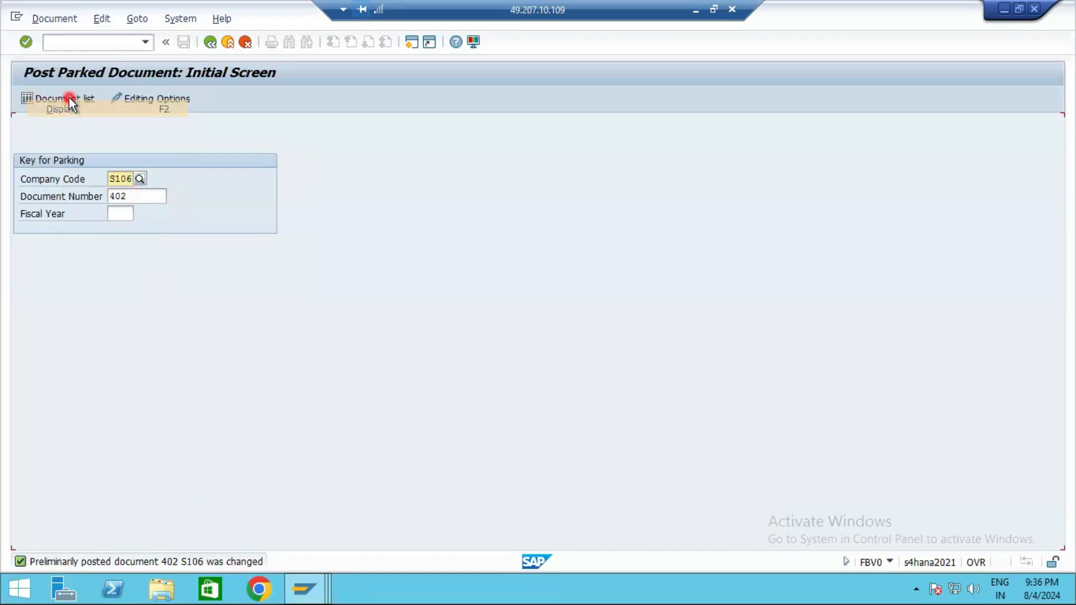
{"action": "key", "text": "Return"}
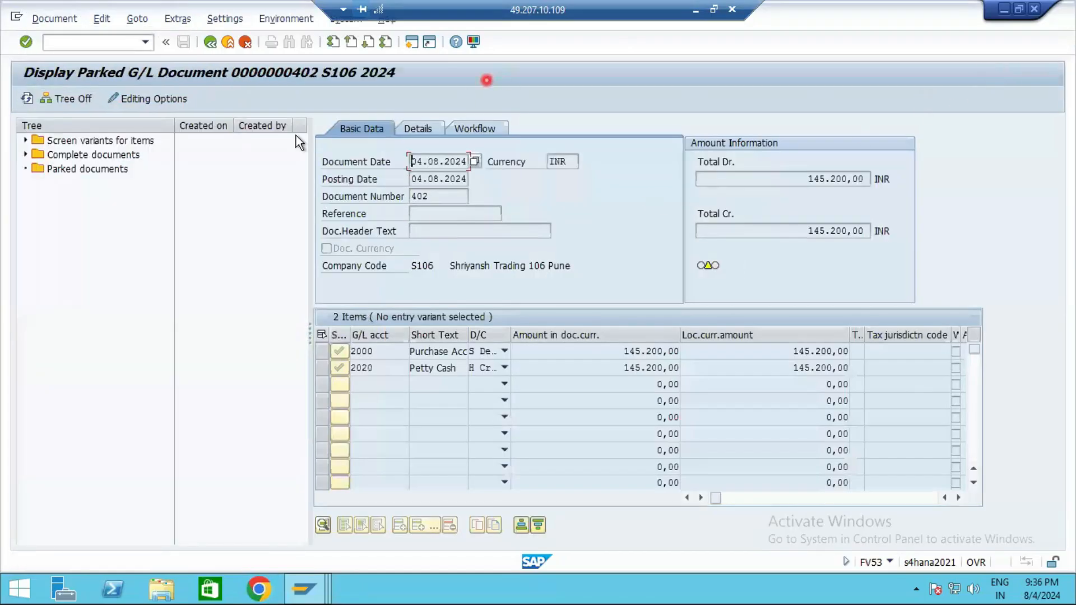
- Check document 402 of company code S106 again using transaction FB03
{"action": "left_click", "coordinate": [69, 41]}
{"action": "type", "text": "/nfb03"}
{"action": "key", "text": "Return"}
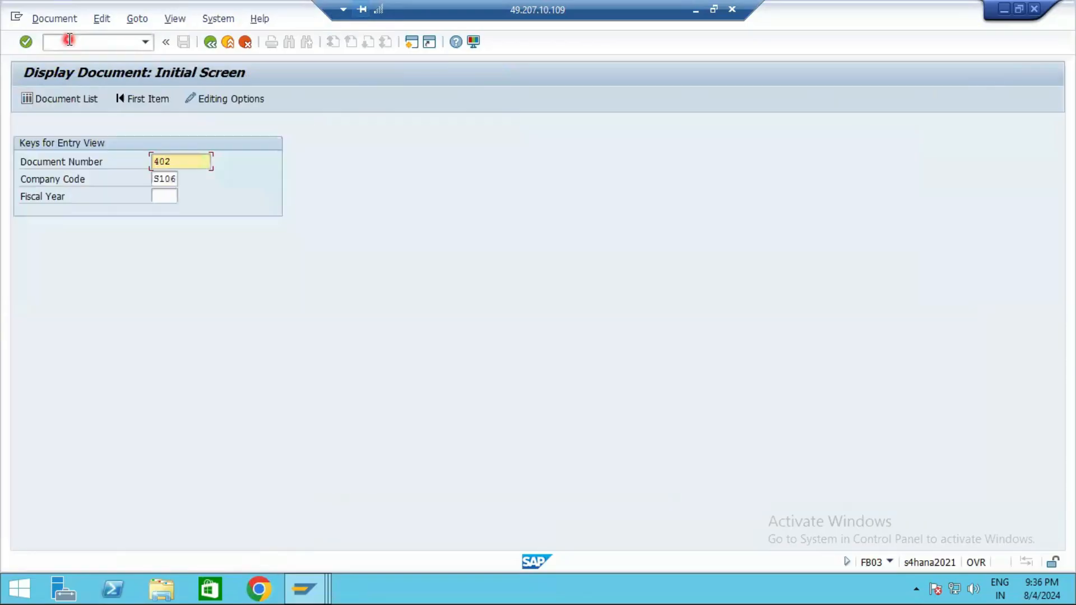
{"action": "key", "text": "Return"}
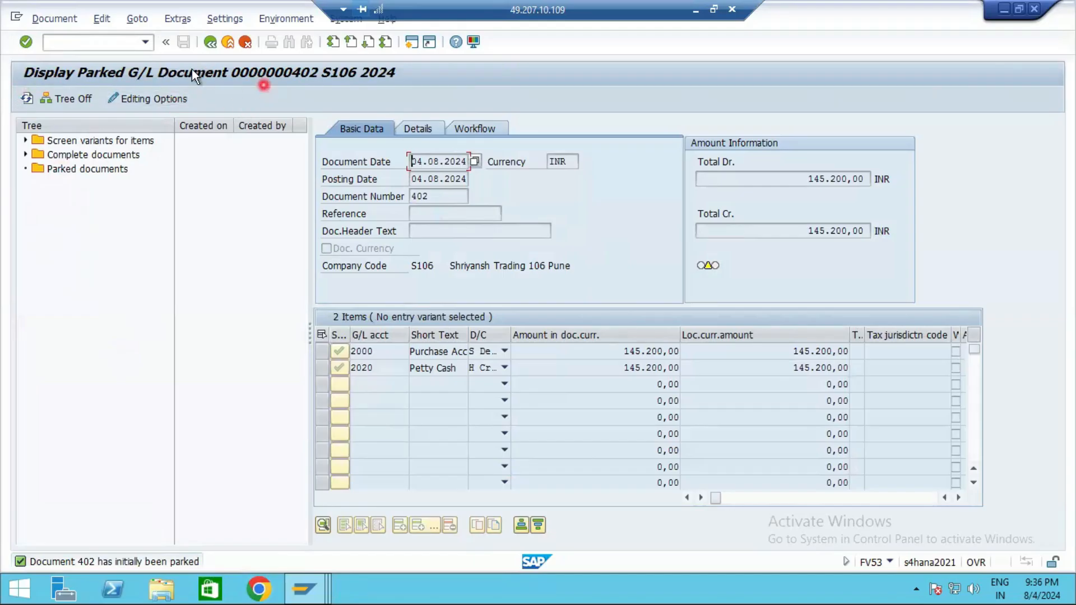
{"action": "left_click", "coordinate": [91, 39]}
{"action": "type", "text": "/nfbv3"}
{"action": "key", "text": "Return"}
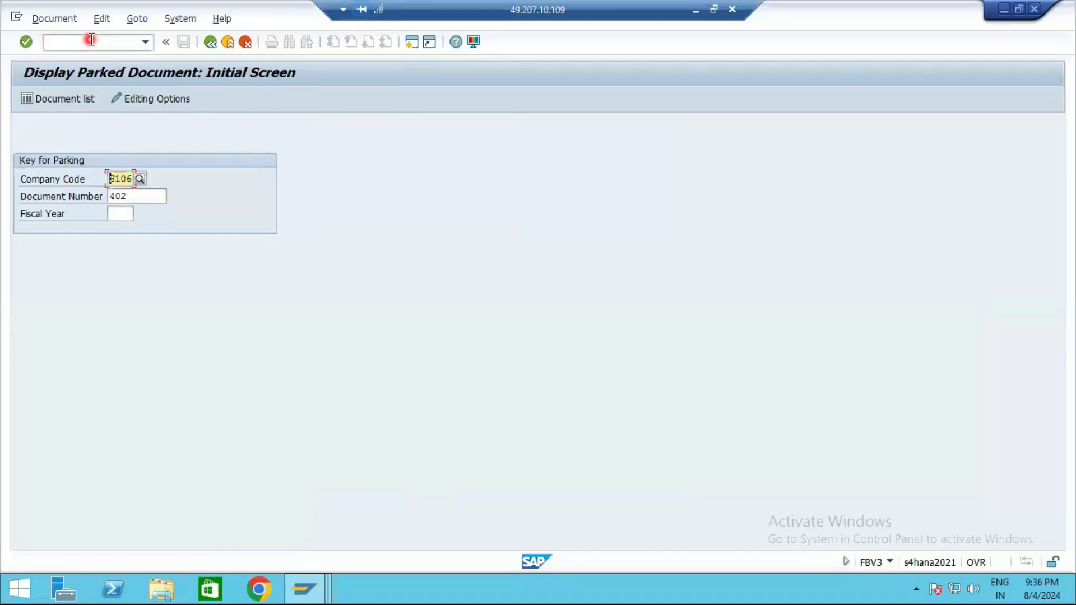
- Start transaction FBV0 and open parked document 402 of company code S106 for editing
{"action": "left_click", "coordinate": [91, 40]}
{"action": "type", "text": "/"}
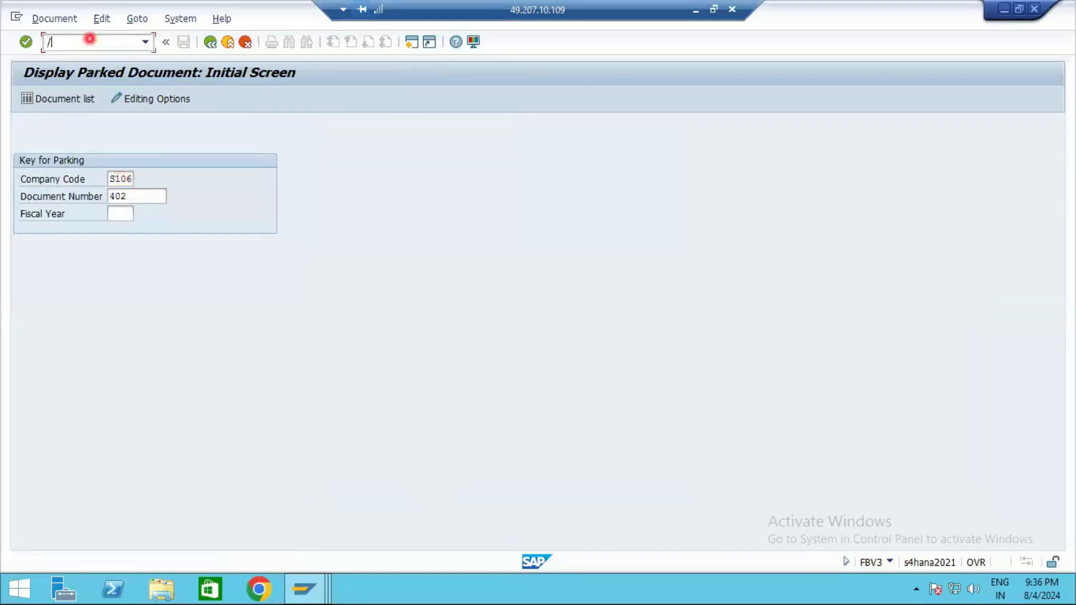
{"action": "type", "text": "nfbv0"}
{"action": "key", "text": "Return"}
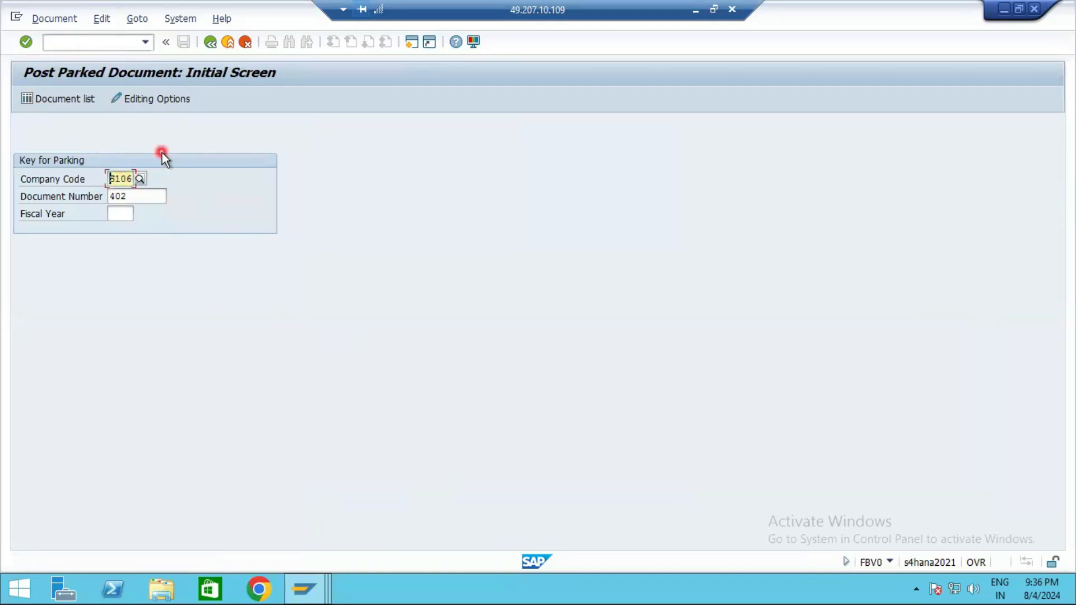
{"action": "key", "text": "Return"}
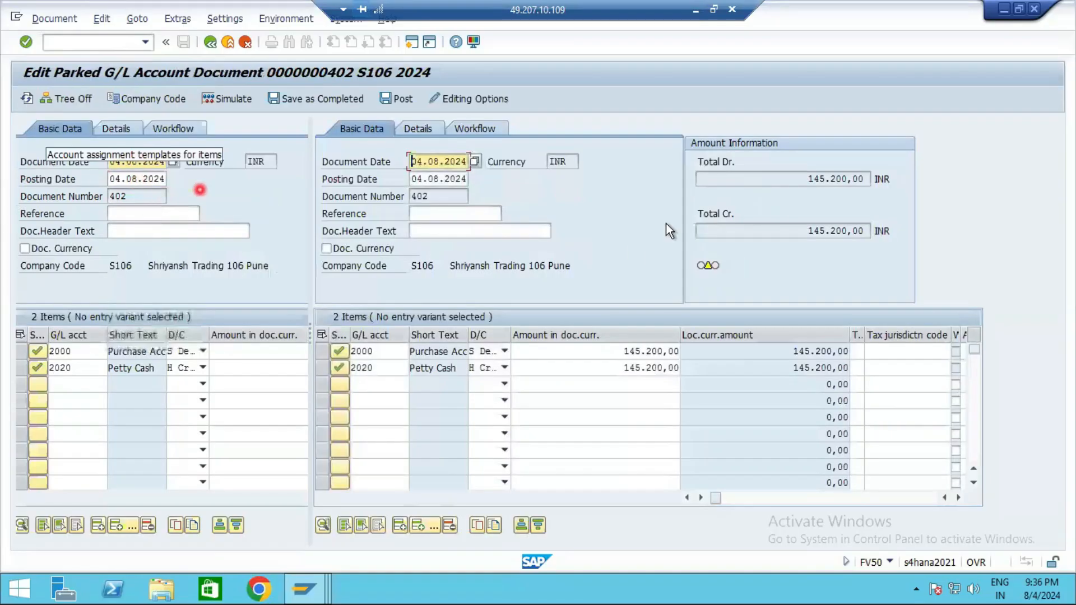
- Post the parked G/L document and acknowledge the information message
{"action": "left_click", "coordinate": [393, 95]}
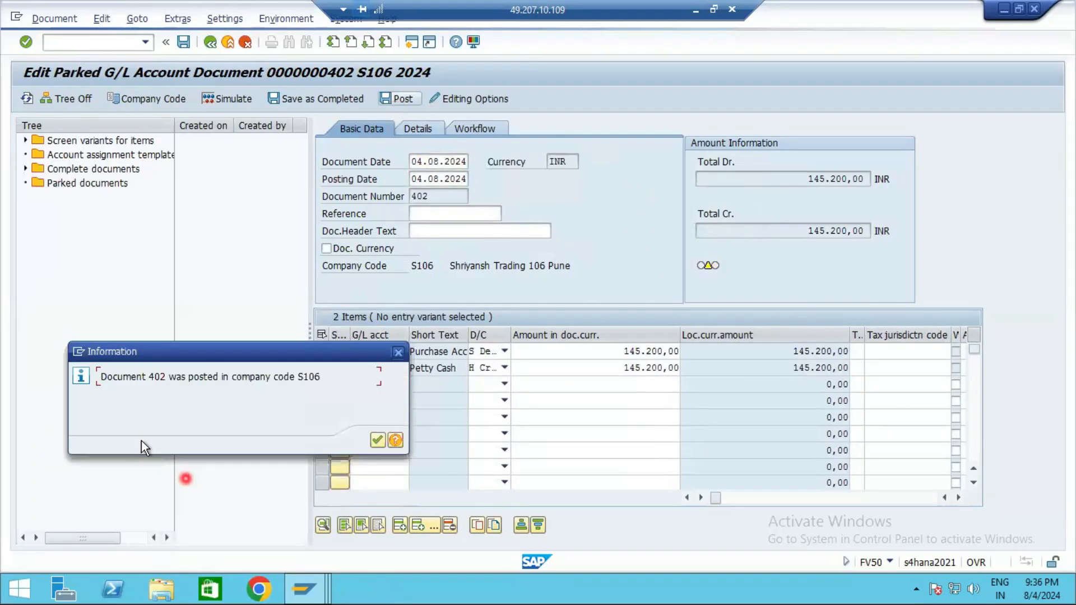
{"action": "left_click", "coordinate": [146, 388]}
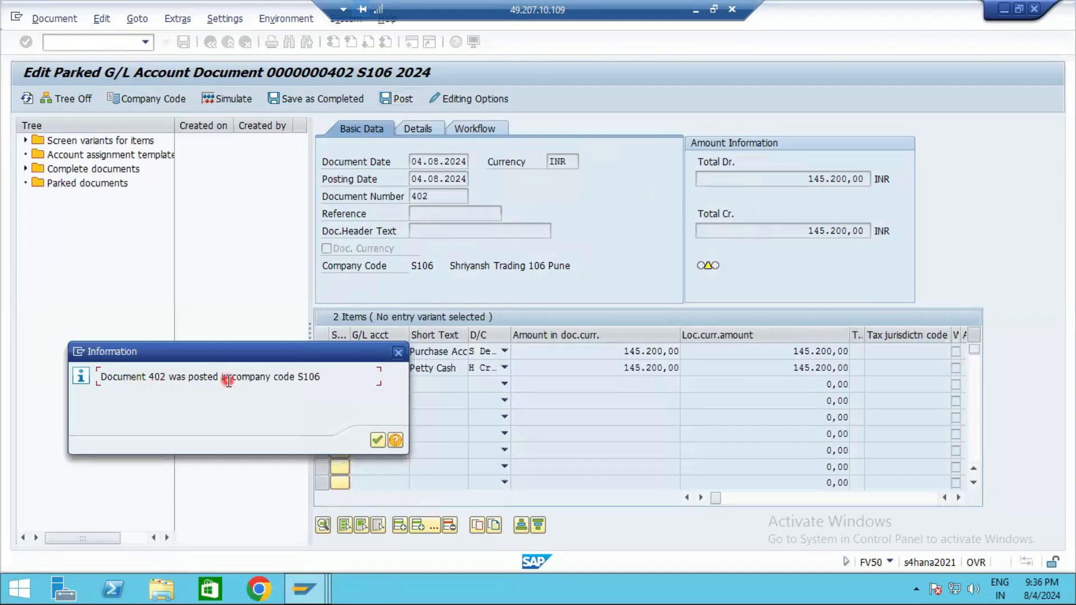
{"action": "left_click", "coordinate": [375, 439]}
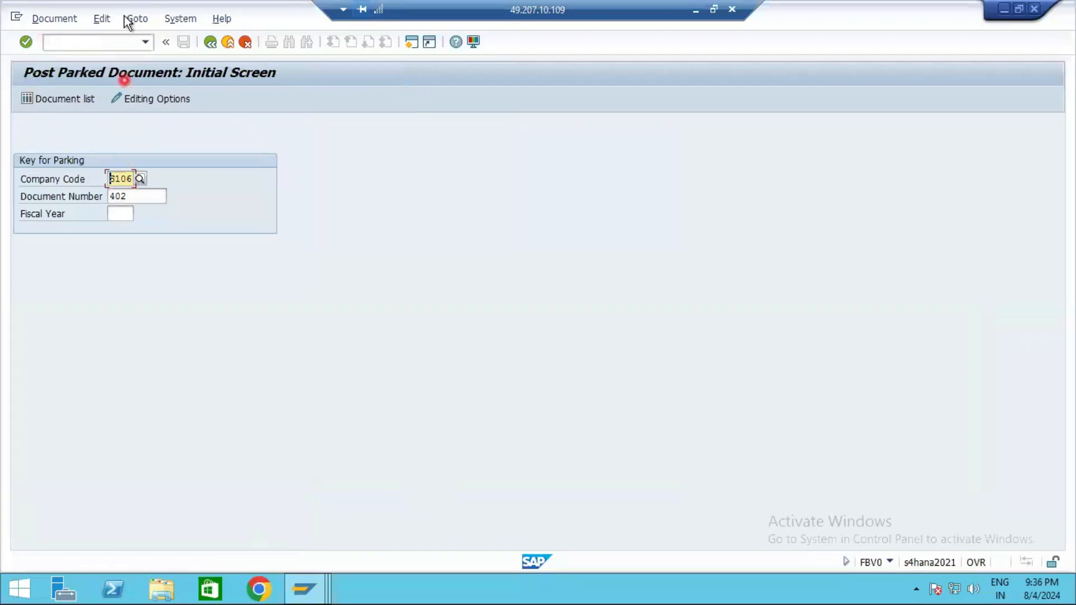
- Display the posted document 402 in its data entry view using transaction FB03
{"action": "left_click", "coordinate": [72, 40]}
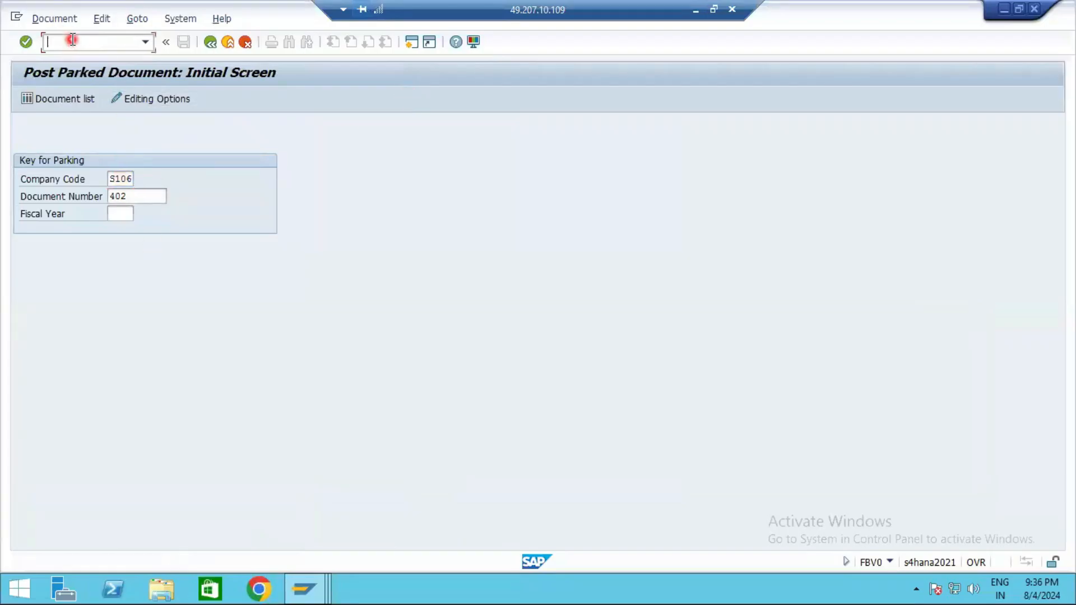
{"action": "type", "text": "/nfb03"}
{"action": "key", "text": "Return"}
{"action": "key", "text": "Return"}
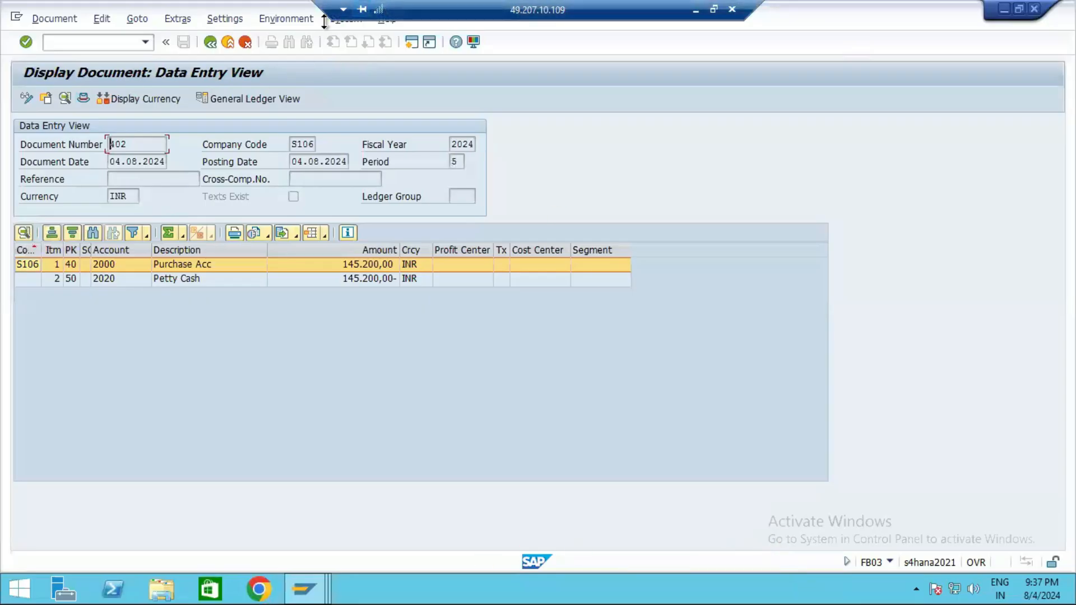
{"action": "left_click", "coordinate": [62, 42]}
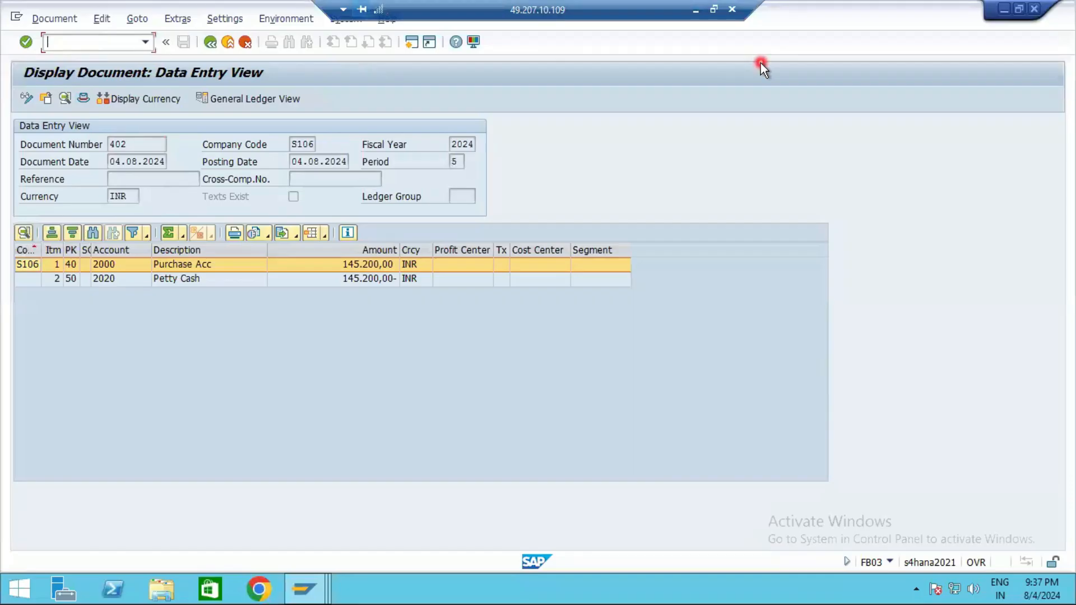
- Display all line items of G/L account 2020 in company code S106 using transaction FBL3N and review both amounts
{"action": "type", "text": "/nfbl3n"}
{"action": "key", "text": "Return"}
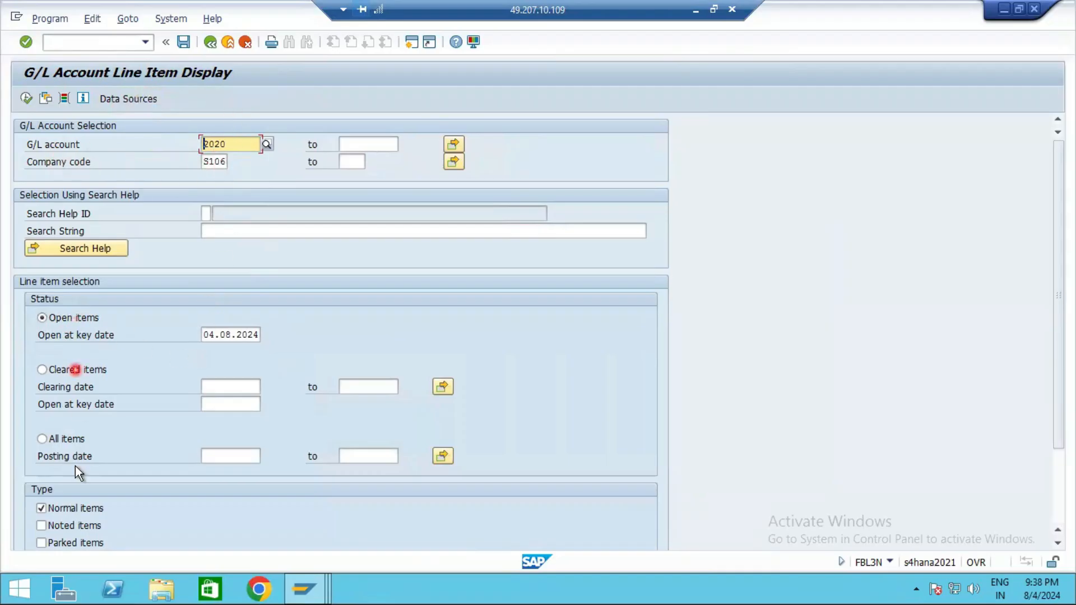
{"action": "left_click", "coordinate": [70, 440]}
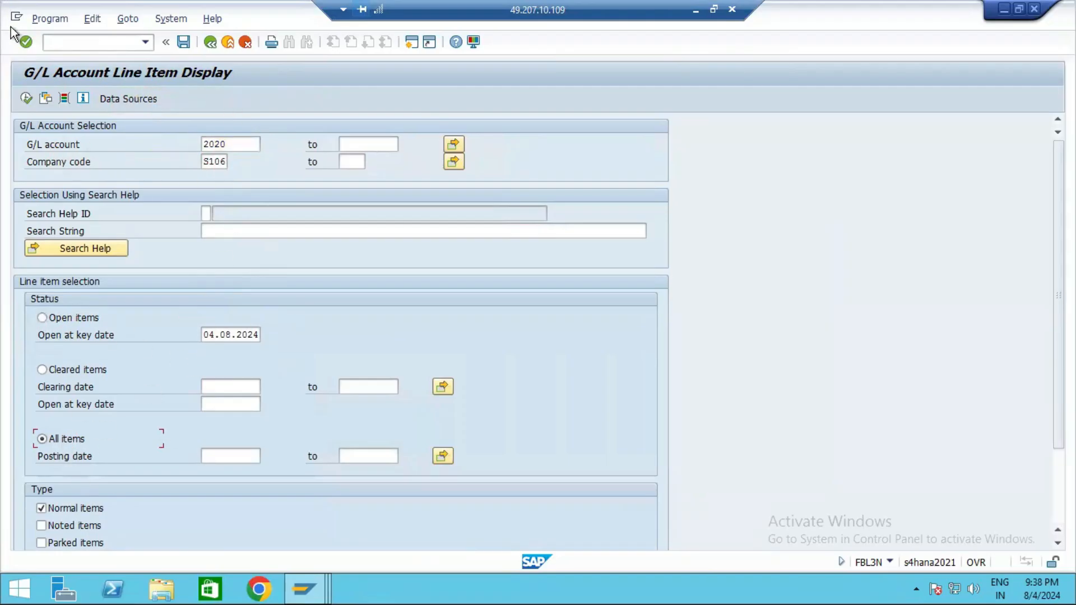
{"action": "left_click", "coordinate": [26, 97]}
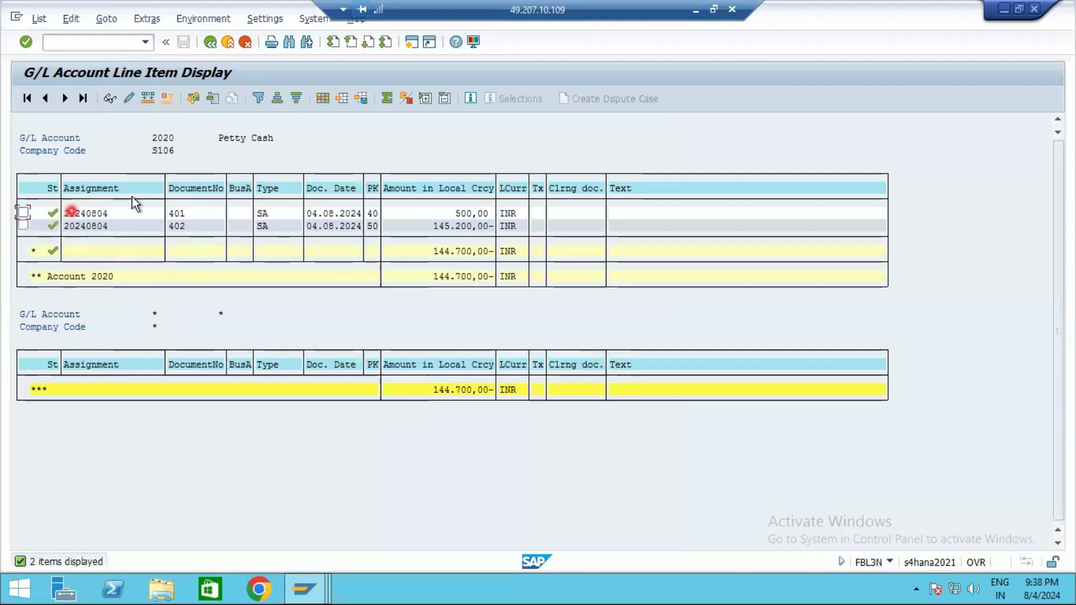
{"action": "left_click", "coordinate": [197, 214]}
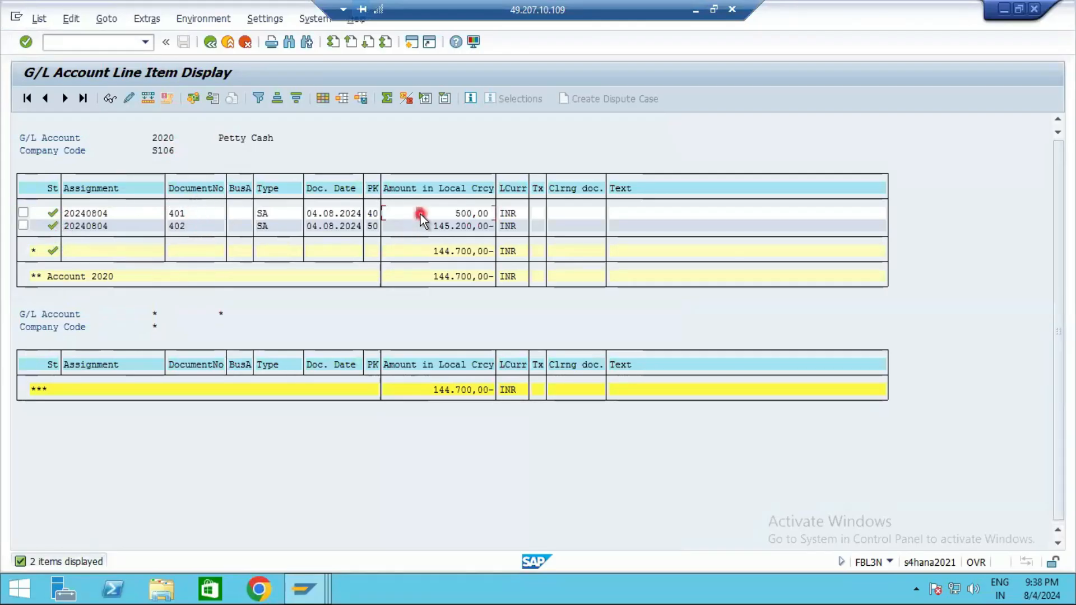
{"action": "left_click", "coordinate": [437, 227]}
- Go back to the selection and display all line items for G/L accounts 2000 to 2020 in company code S106
{"action": "left_click", "coordinate": [211, 43]}
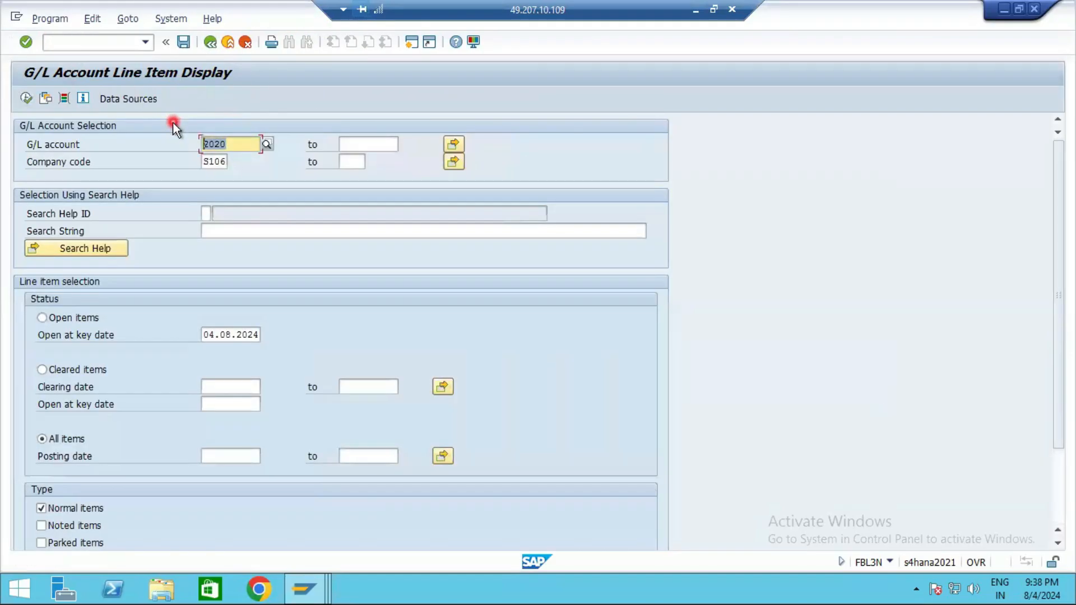
{"action": "type", "text": "2000"}
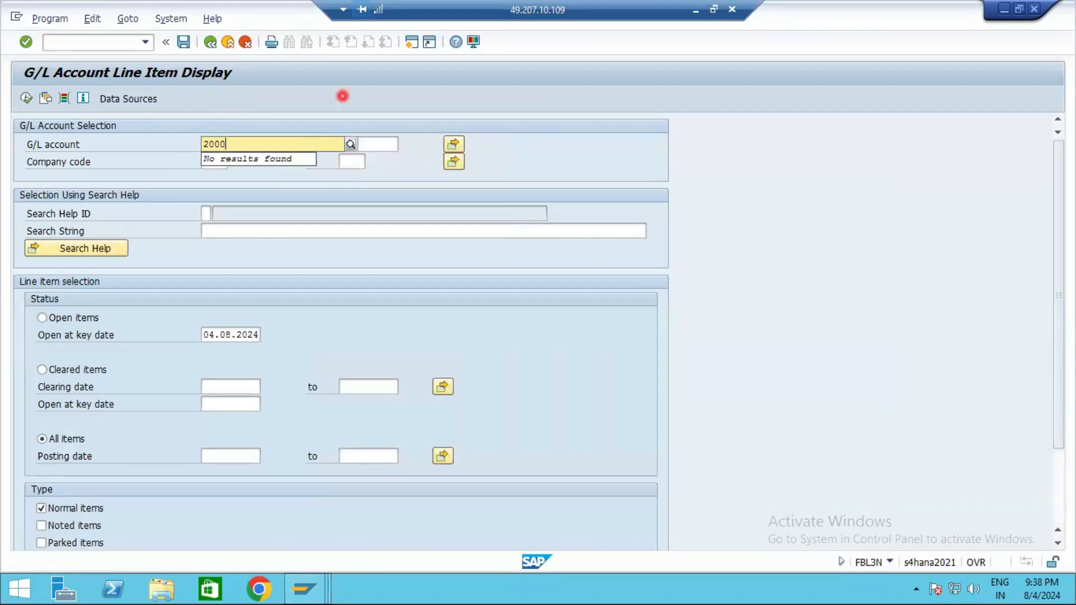
{"action": "left_click", "coordinate": [376, 145]}
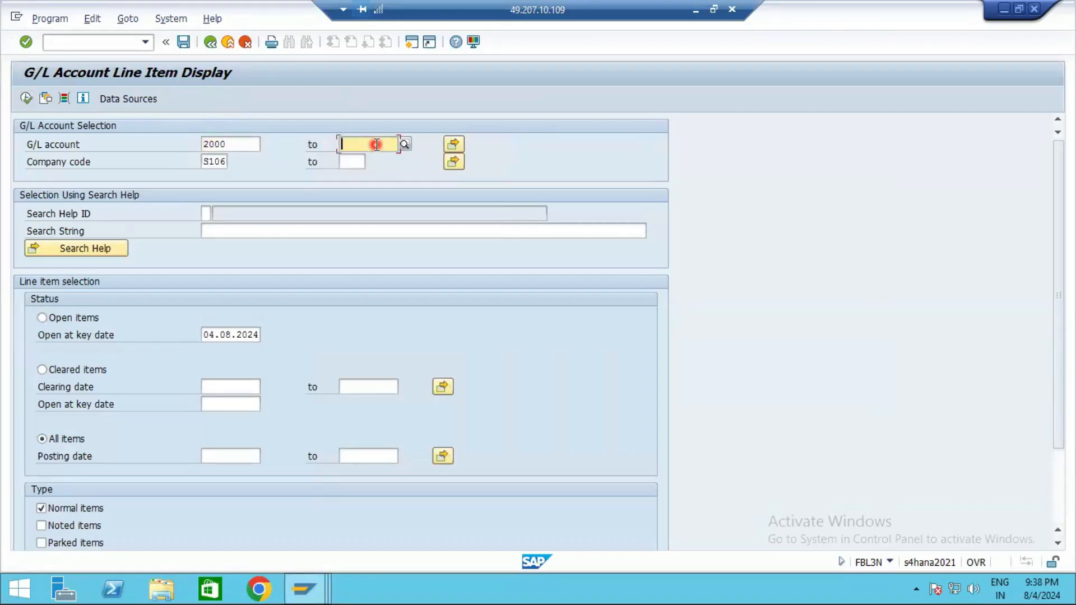
{"action": "type", "text": "200"}
{"action": "key", "text": "BackSpace"}
{"action": "type", "text": "20"}
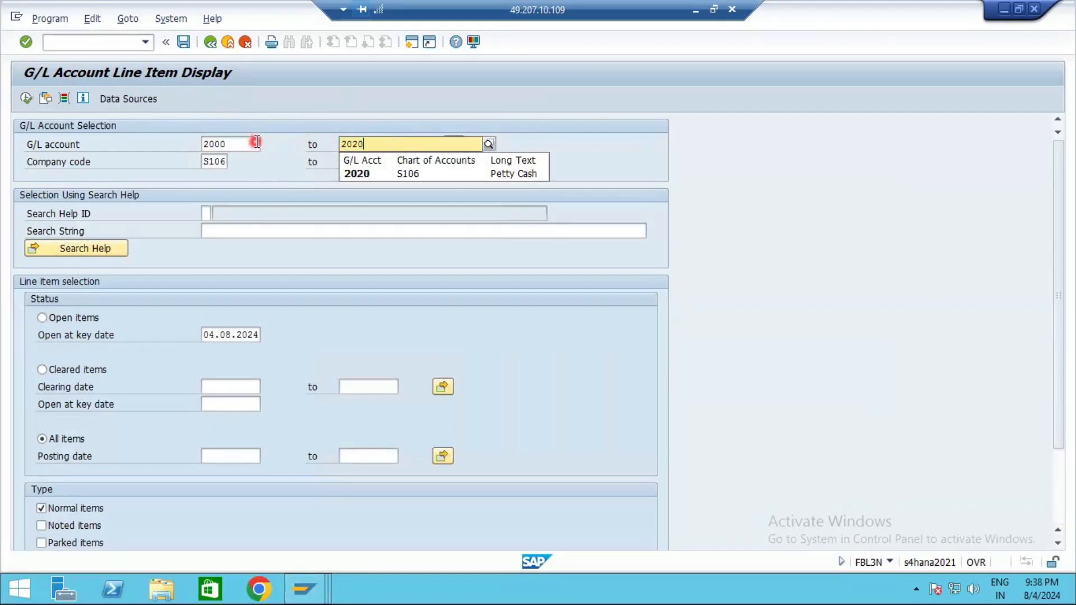
{"action": "left_click", "coordinate": [317, 100]}
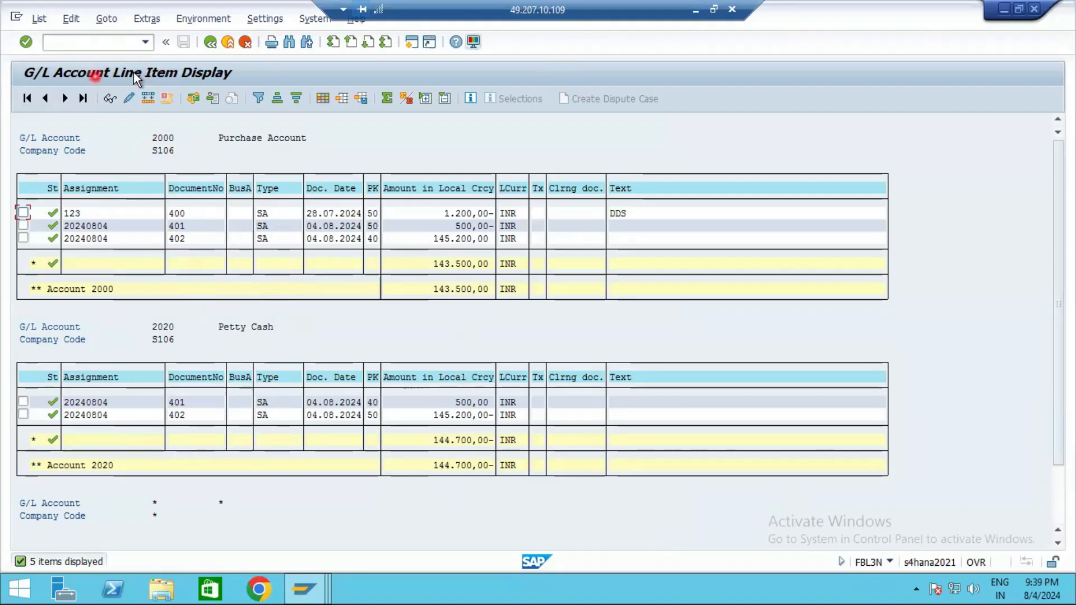
- Leave the line item list and display document 402 of company code S106 again with transaction FB03
{"action": "left_click", "coordinate": [208, 44]}
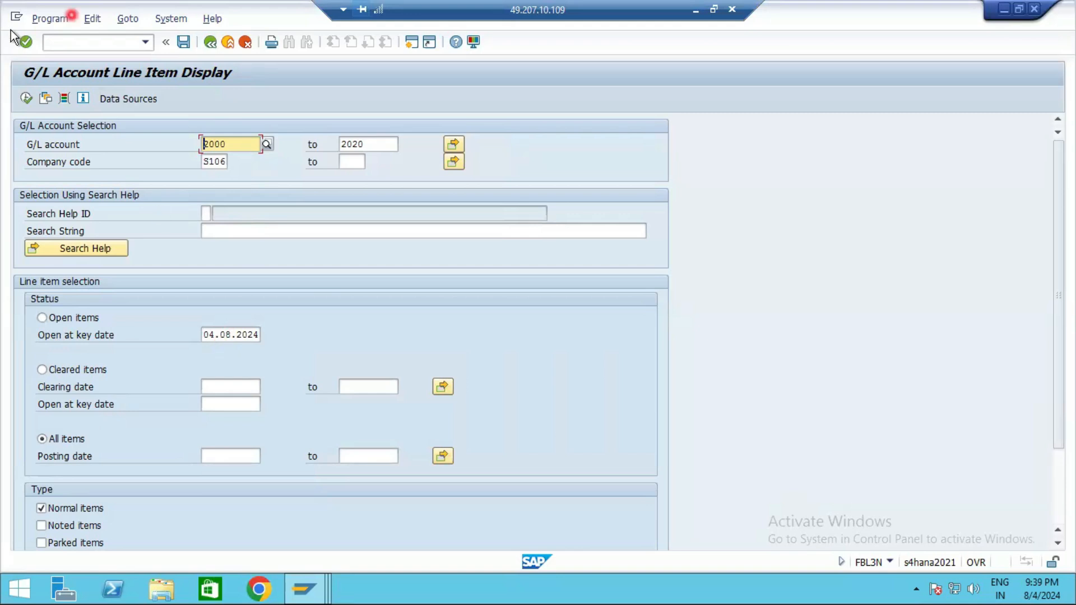
{"action": "left_click", "coordinate": [73, 42]}
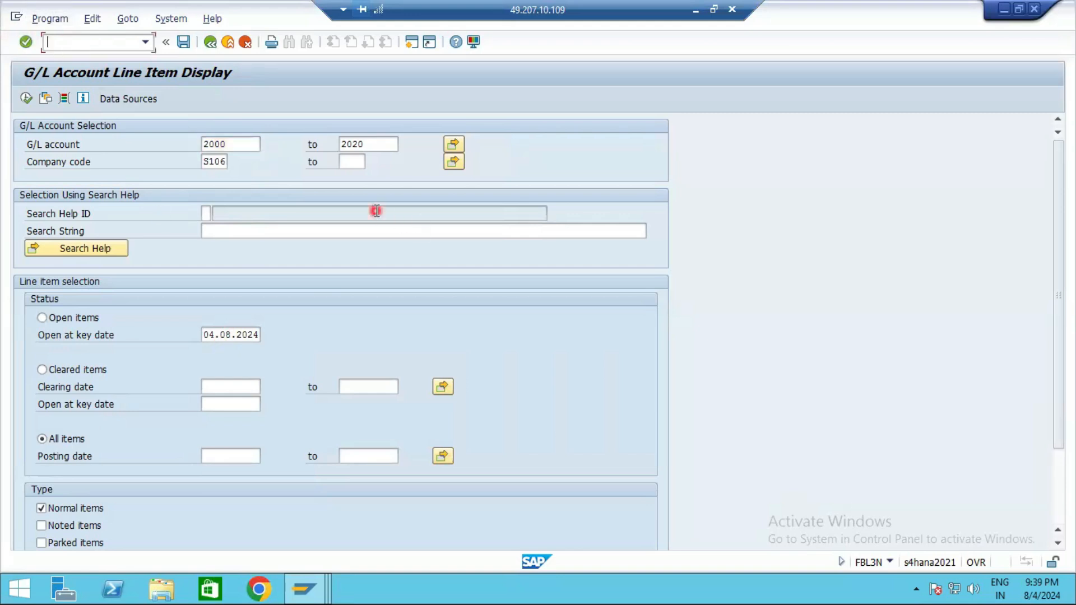
{"action": "type", "text": "/nfb03"}
{"action": "key", "text": "Return"}
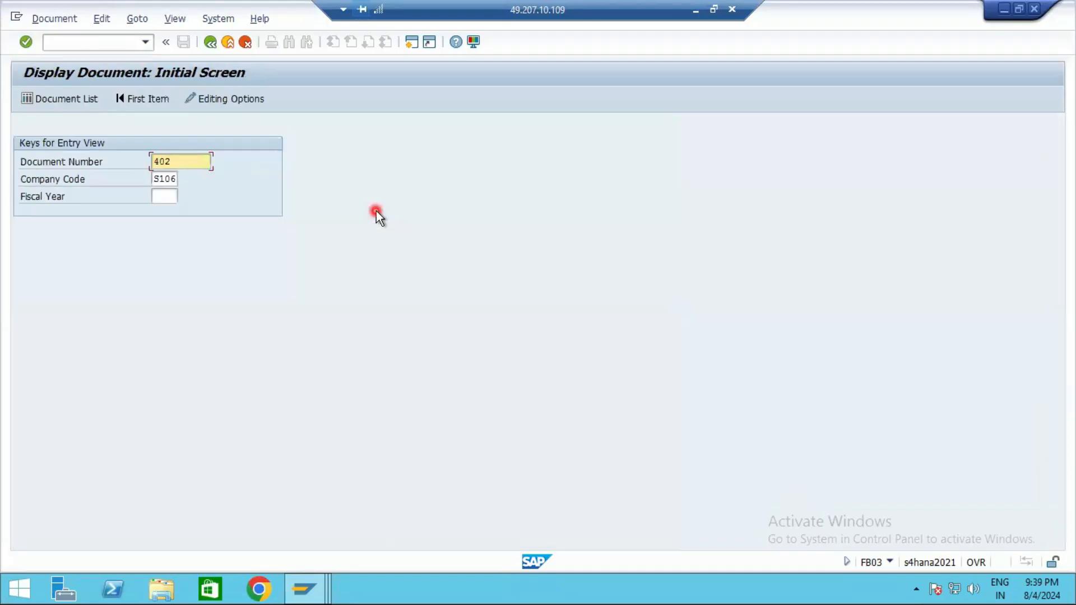
{"action": "key", "text": "Return"}
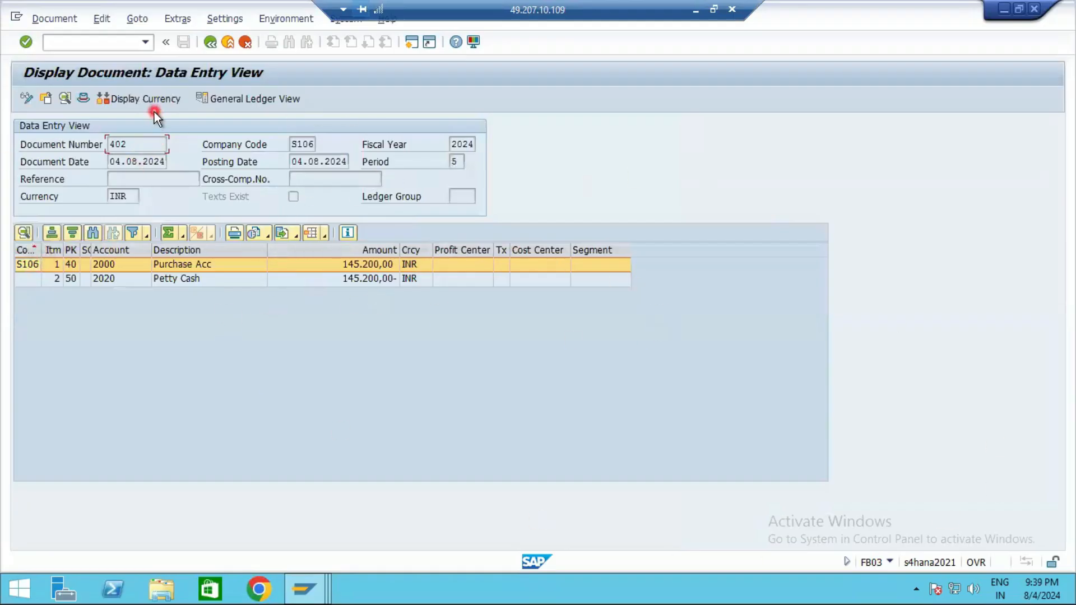
{"action": "left_click", "coordinate": [247, 283]}
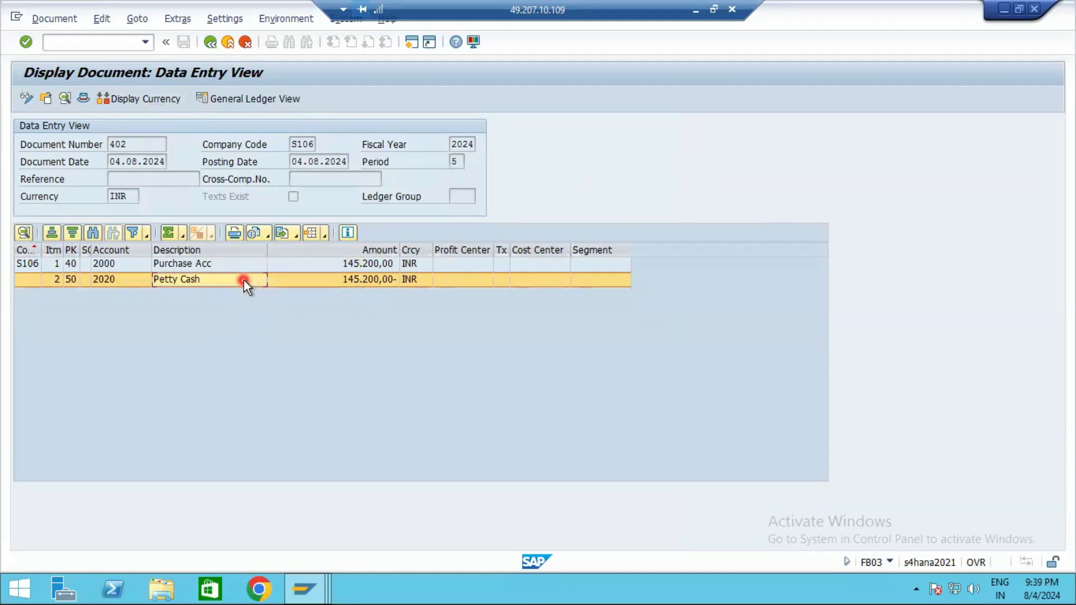
- Start SE16N in a new session and display the SKA1 table entries for chart of accounts S106
{"action": "left_click", "coordinate": [415, 40]}
{"action": "type", "text": "se16n"}
{"action": "key", "text": "Return"}
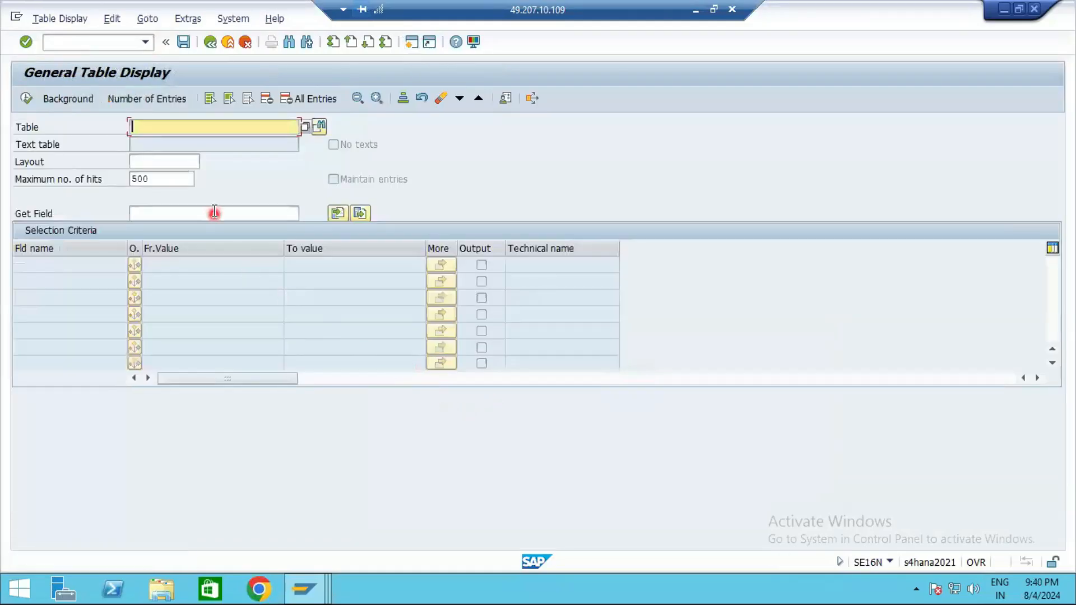
{"action": "type", "text": "s"}
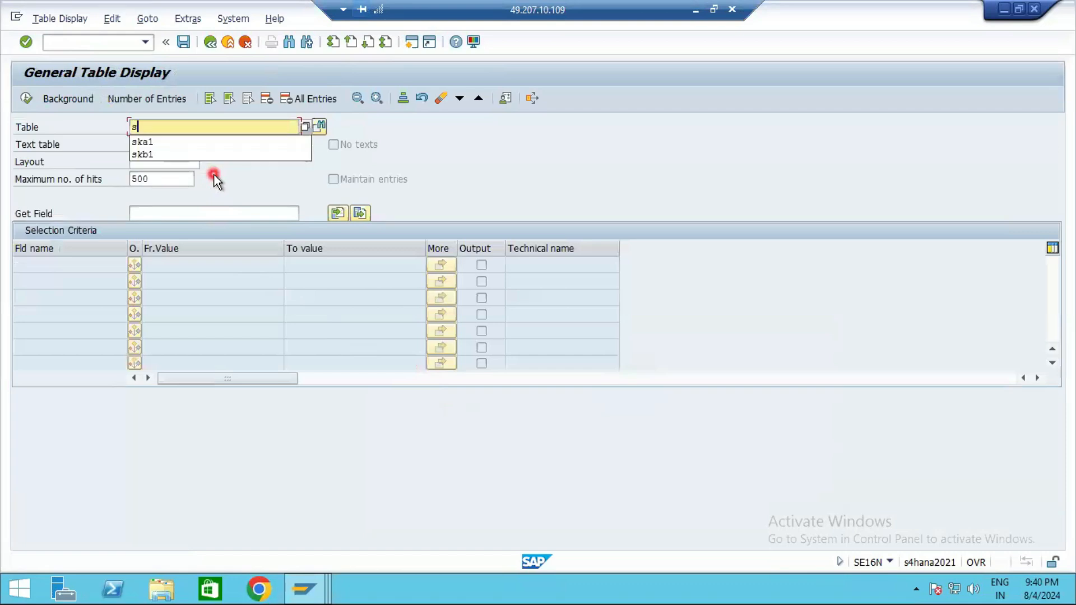
{"action": "left_click", "coordinate": [171, 143]}
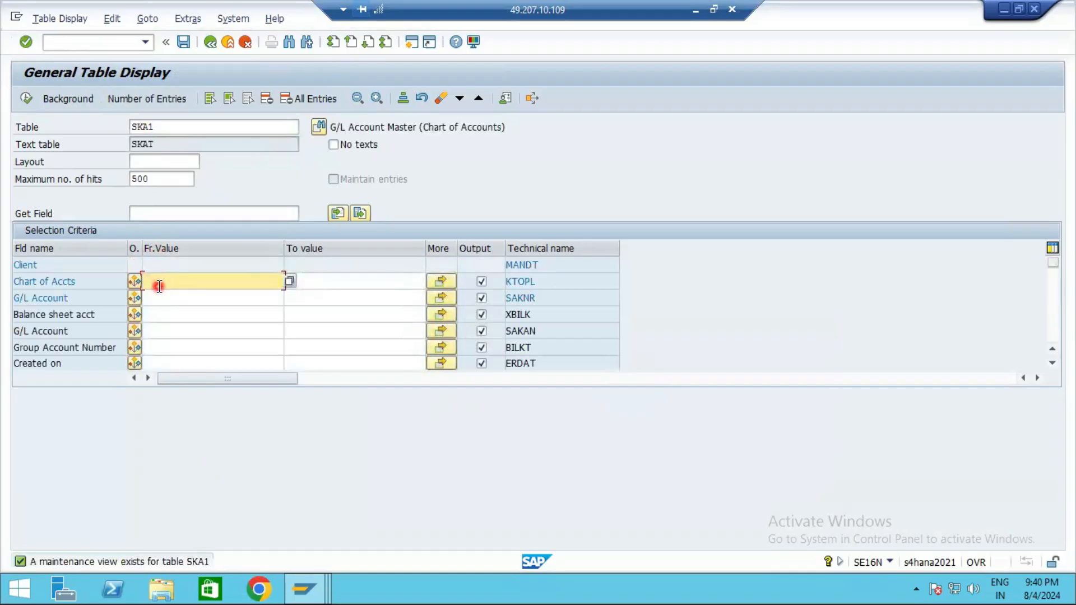
{"action": "type", "text": "s106"}
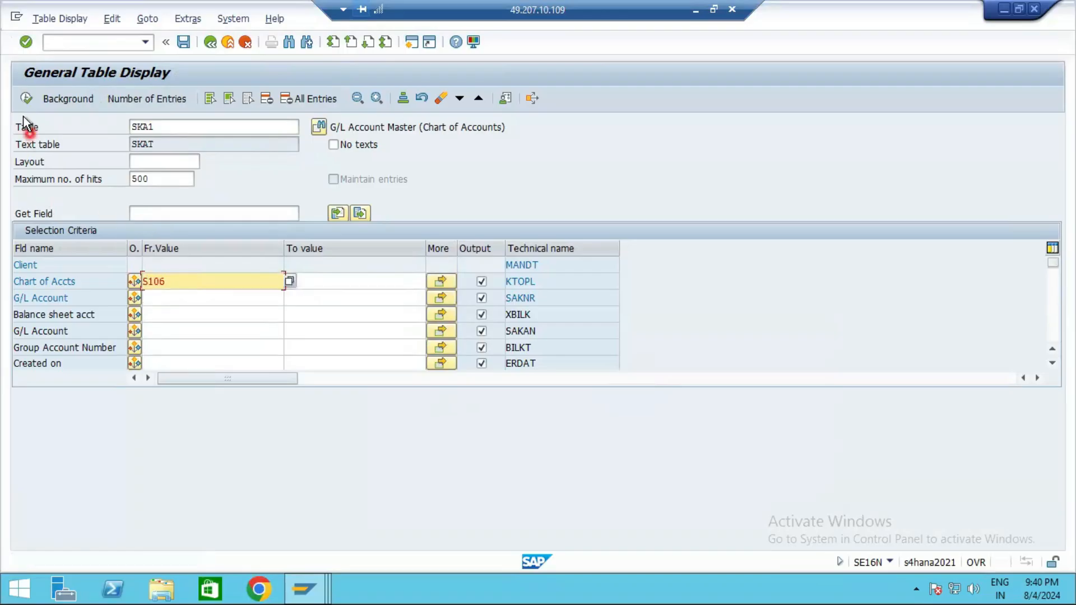
{"action": "left_click", "coordinate": [25, 98]}
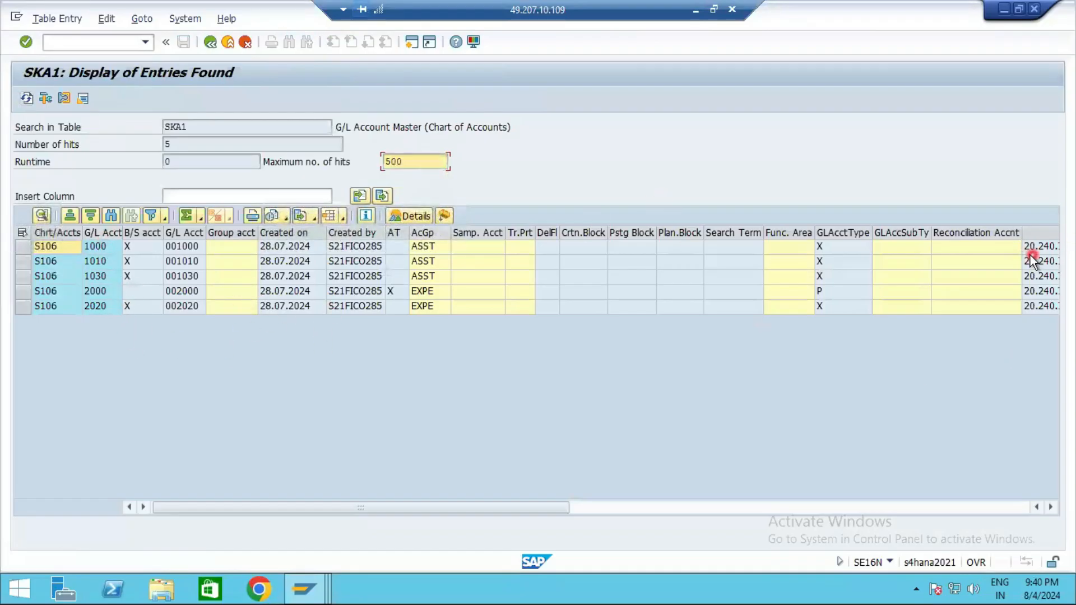
{"action": "left_click", "coordinate": [209, 43]}
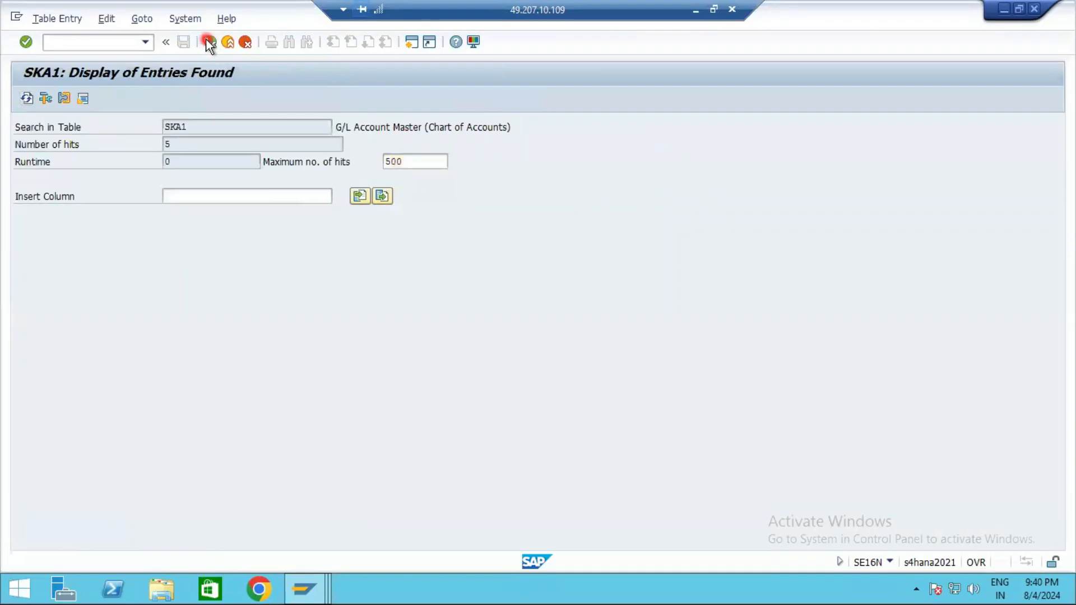
- Return to the document 402 session and open the technical information for the Purchase account line's amount field
{"action": "left_click", "coordinate": [305, 589]}
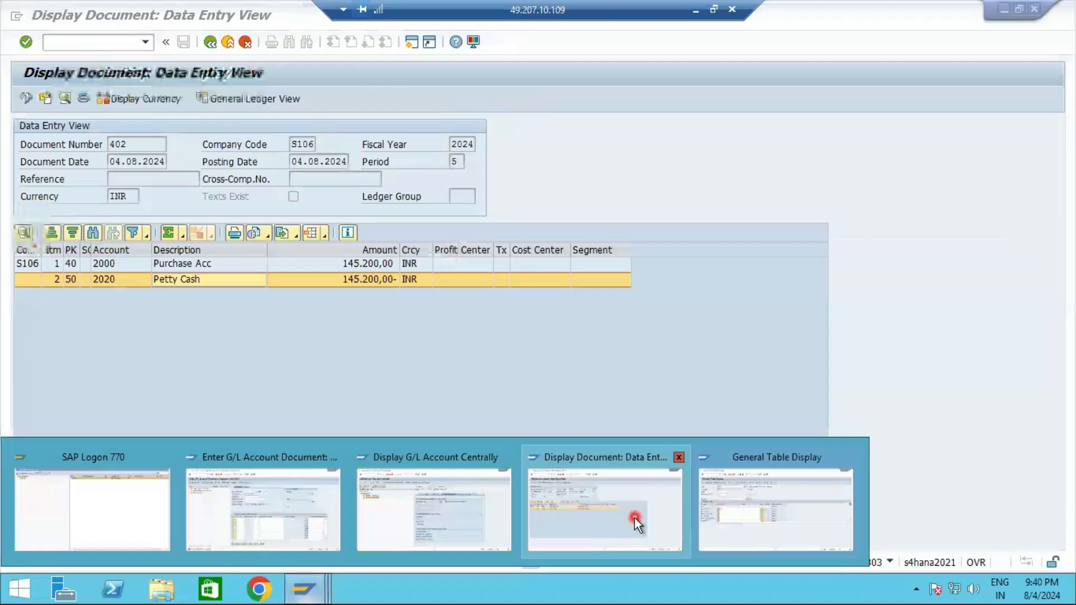
{"action": "left_click", "coordinate": [634, 518]}
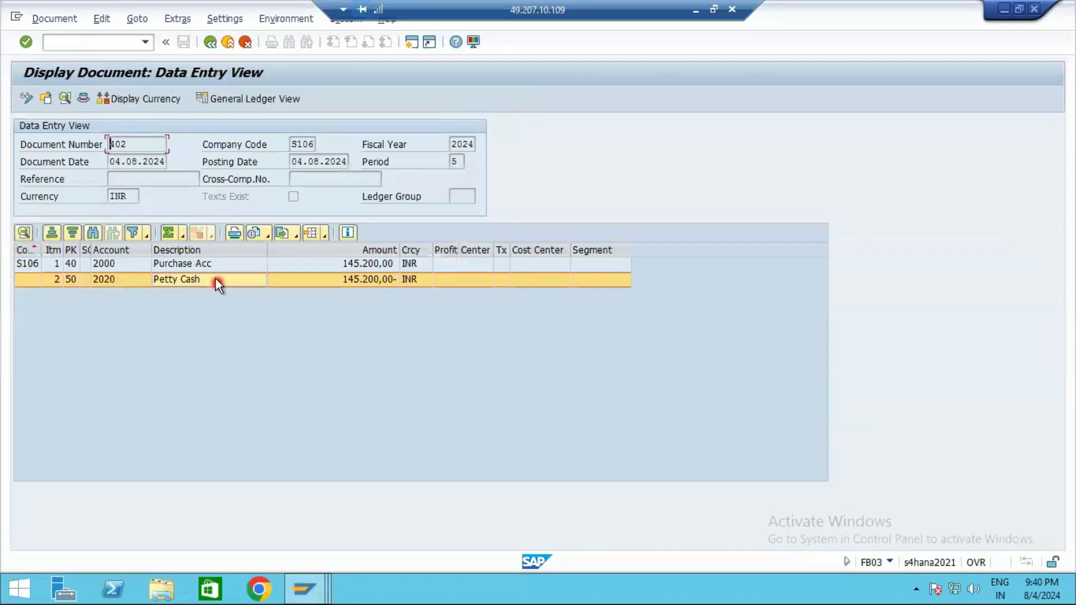
{"action": "left_click", "coordinate": [204, 263]}
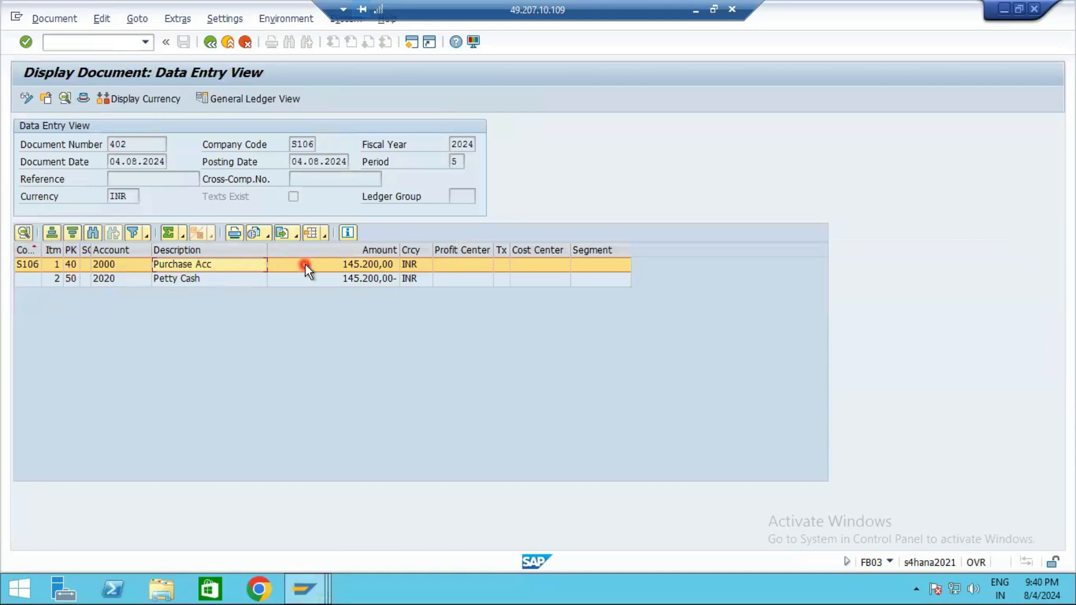
{"action": "left_click", "coordinate": [335, 267]}
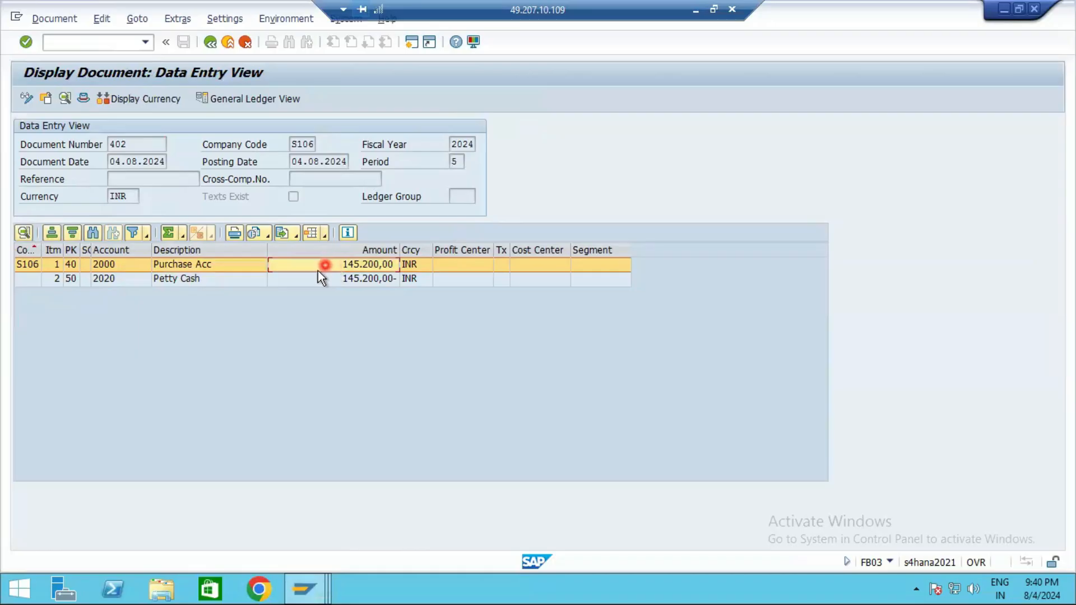
{"action": "key", "text": "F1"}
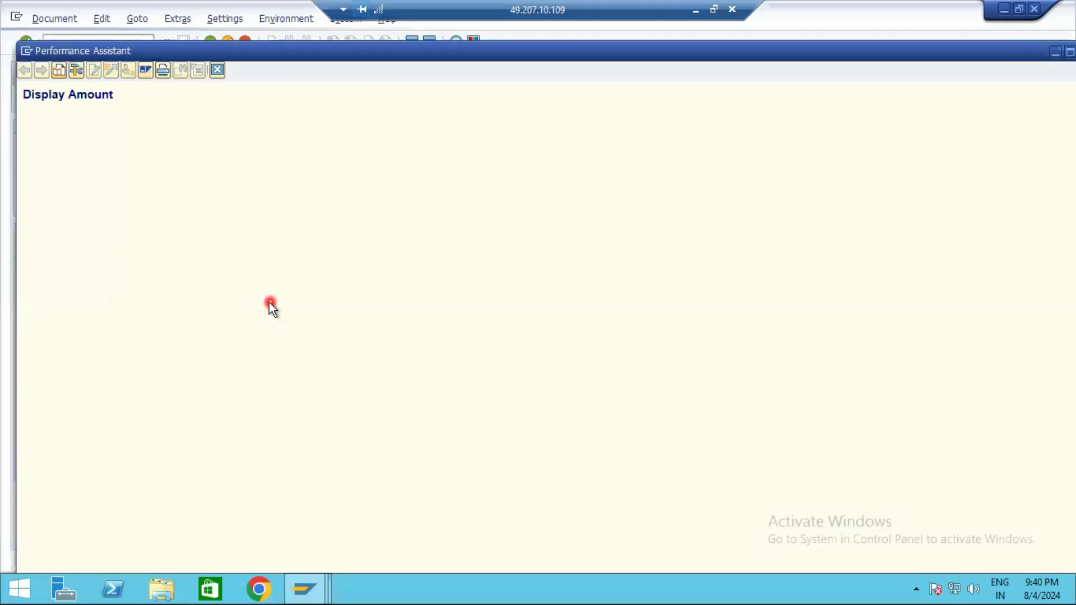
{"action": "left_click", "coordinate": [73, 73]}
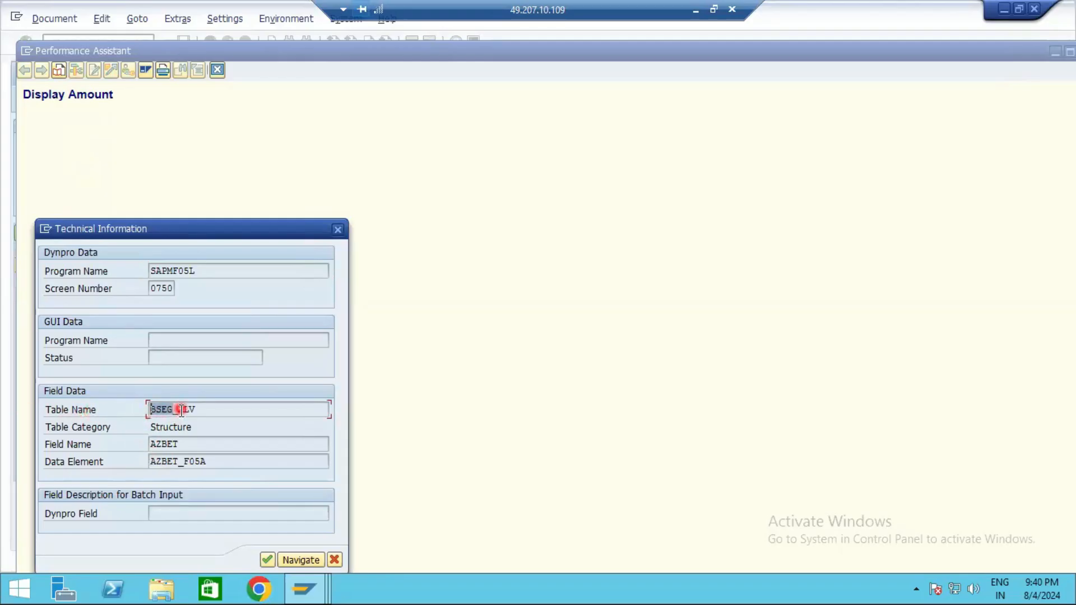
- Select the BSEG part of the table name BSEG_ALV, and close the technical information and field help
{"action": "left_click", "coordinate": [214, 413]}
{"action": "left_click_drag", "start_coordinate": [177, 410], "coordinate": [201, 409]}
{"action": "left_click", "coordinate": [174, 410]}
{"action": "left_click_drag", "start_coordinate": [174, 409], "coordinate": [136, 415]}
{"action": "left_click", "coordinate": [338, 230]}
{"action": "left_click", "coordinate": [303, 591]}
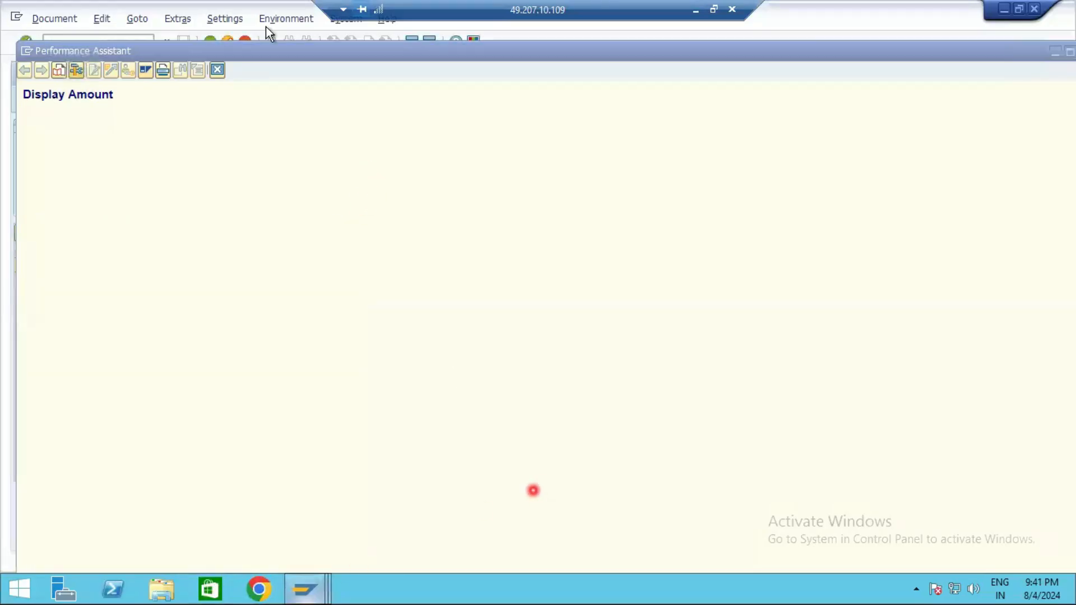
{"action": "left_click", "coordinate": [217, 69]}
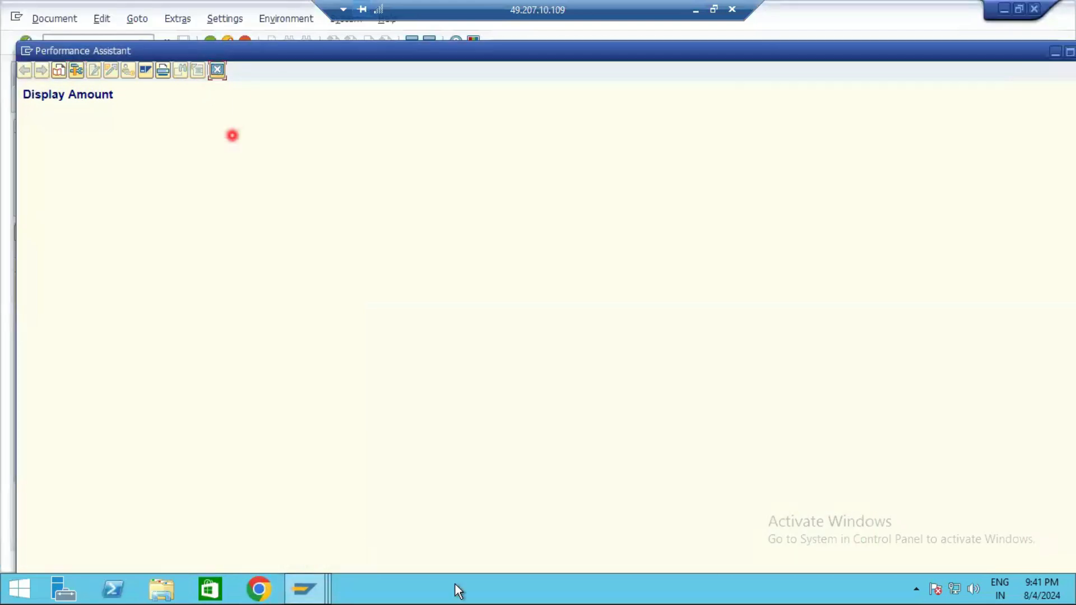
- Switch to the General Table Display session and load the selection criteria of table BSEG
{"action": "left_click", "coordinate": [322, 591]}
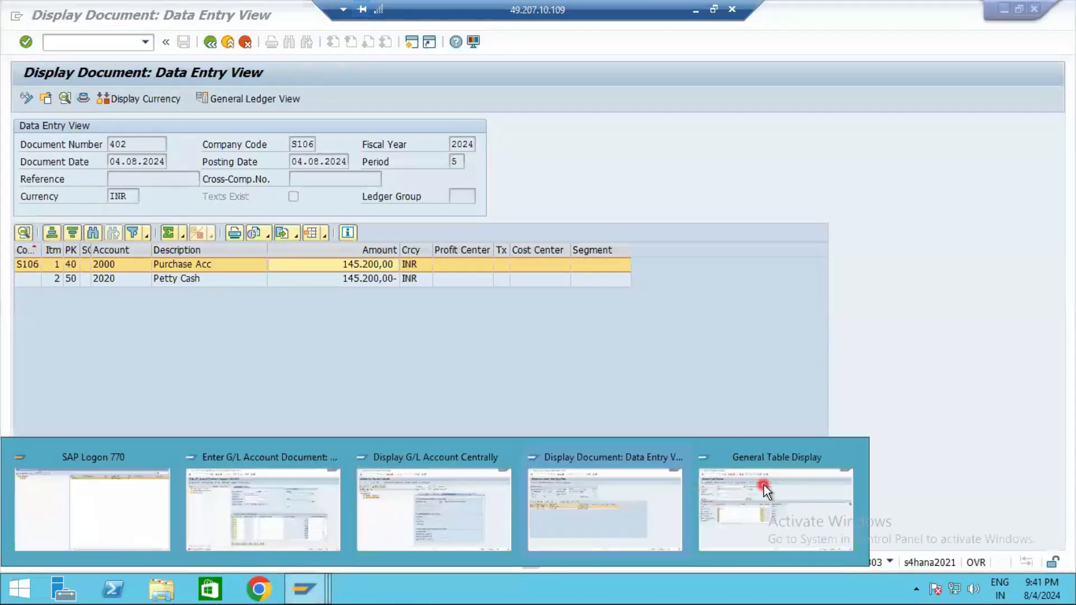
{"action": "left_click", "coordinate": [762, 486]}
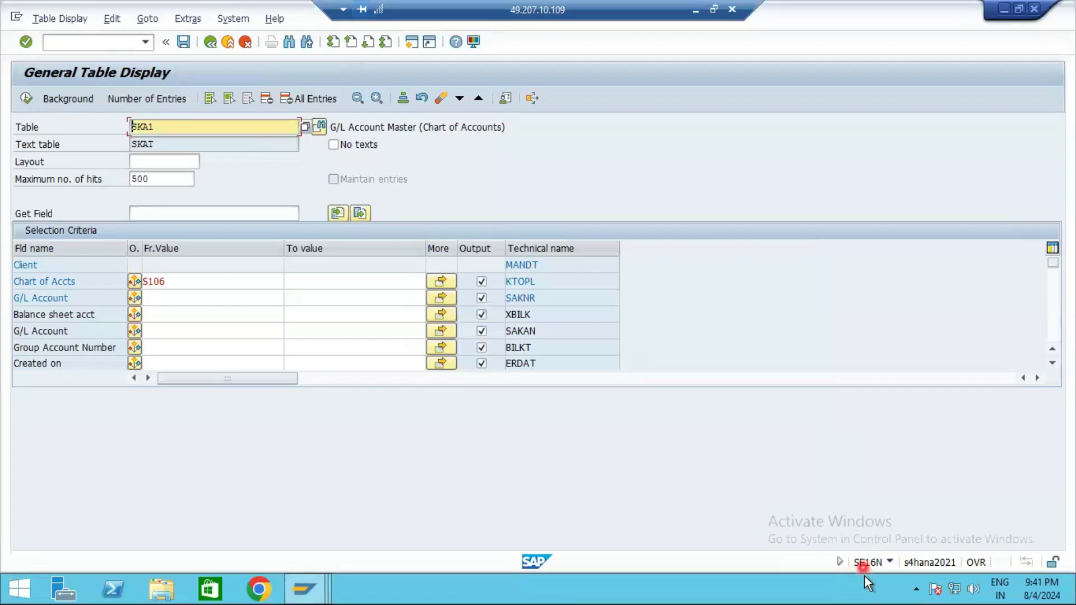
{"action": "left_click", "coordinate": [158, 132]}
{"action": "left_click", "coordinate": [50, 123]}
{"action": "type", "text": "BSEG"}
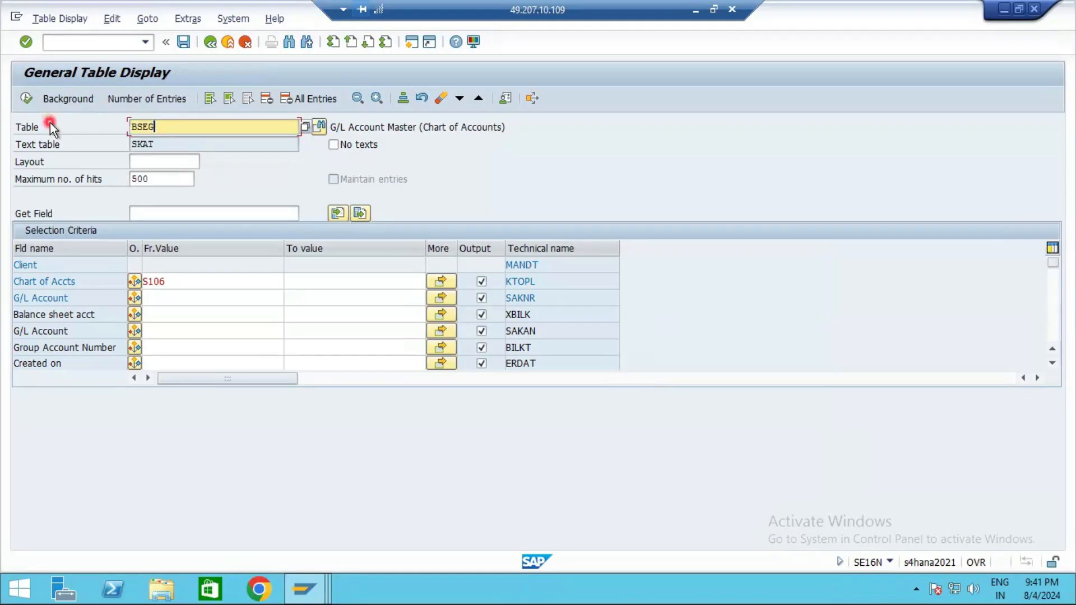
{"action": "key", "text": "Return"}
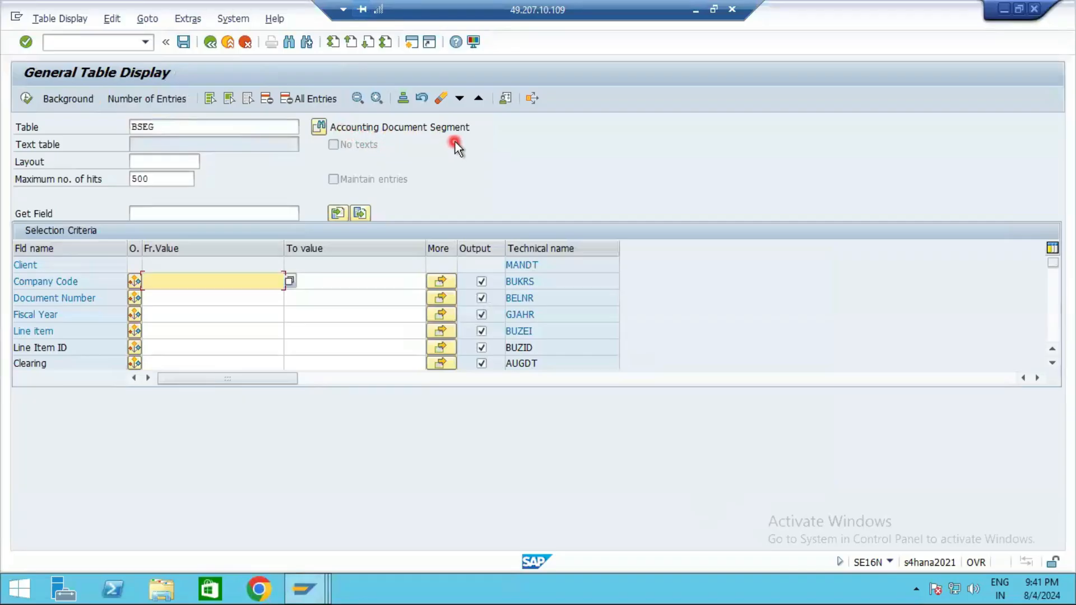
- Display the BSEG table entries for company code S106
{"action": "type", "text": "S"}
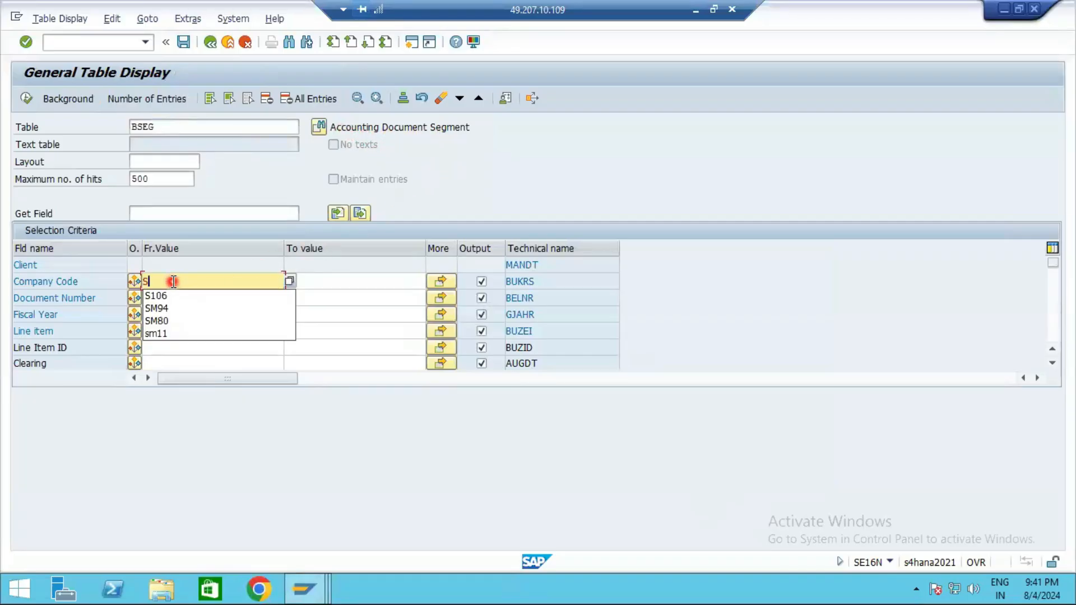
{"action": "type", "text": "06"}
{"action": "key", "text": "Left"}
{"action": "key", "text": "Left"}
{"action": "type", "text": "106"}
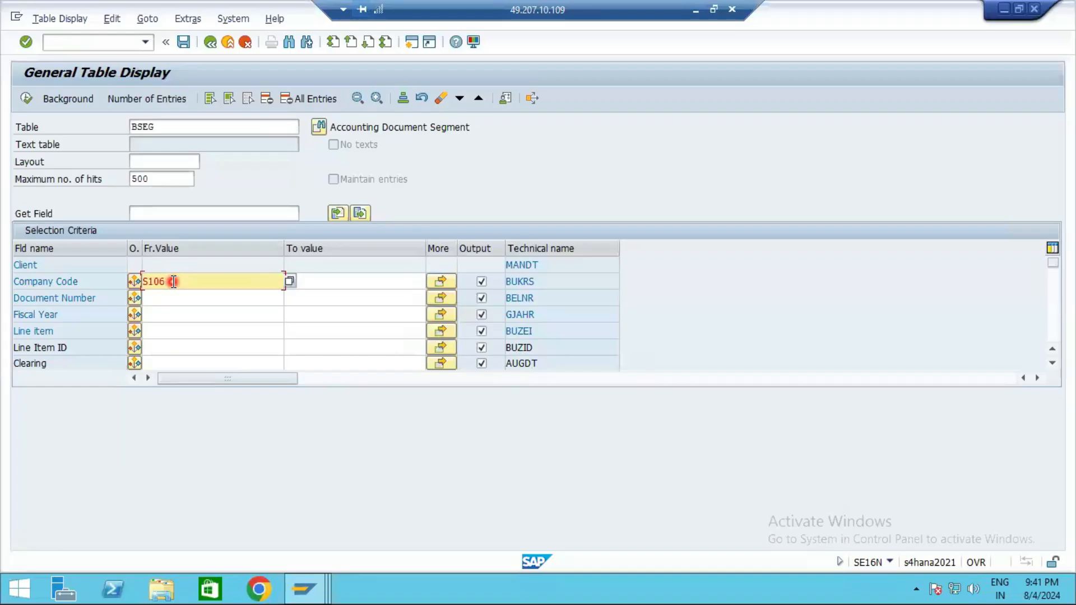
{"action": "left_click", "coordinate": [34, 98]}
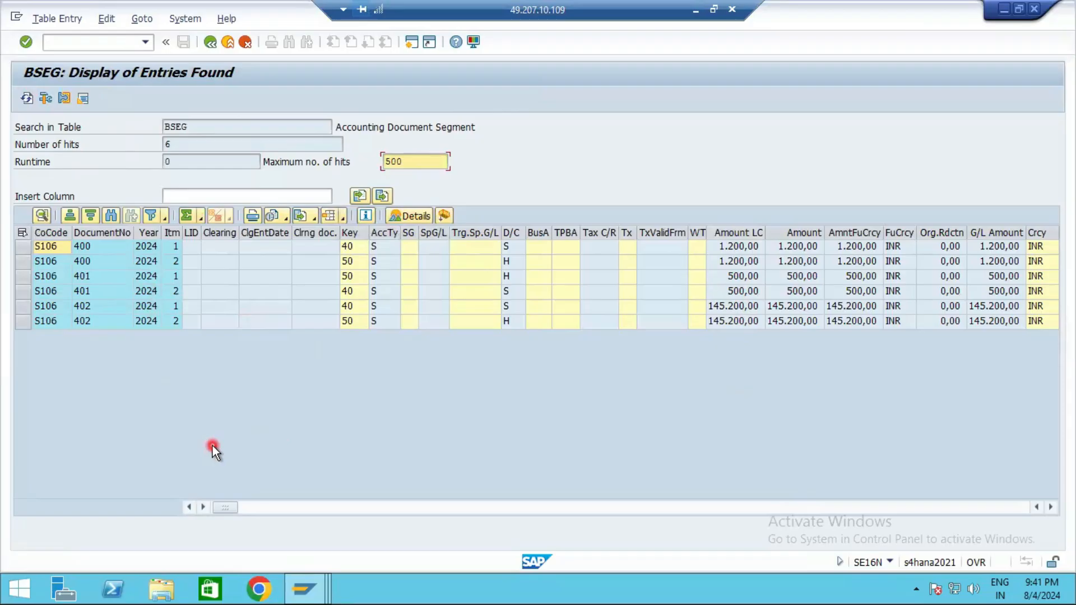
- Review the document numbers and line items of documents 400, 401 and 402 in the BSEG entries
{"action": "left_click", "coordinate": [105, 245]}
{"action": "left_click", "coordinate": [93, 293]}
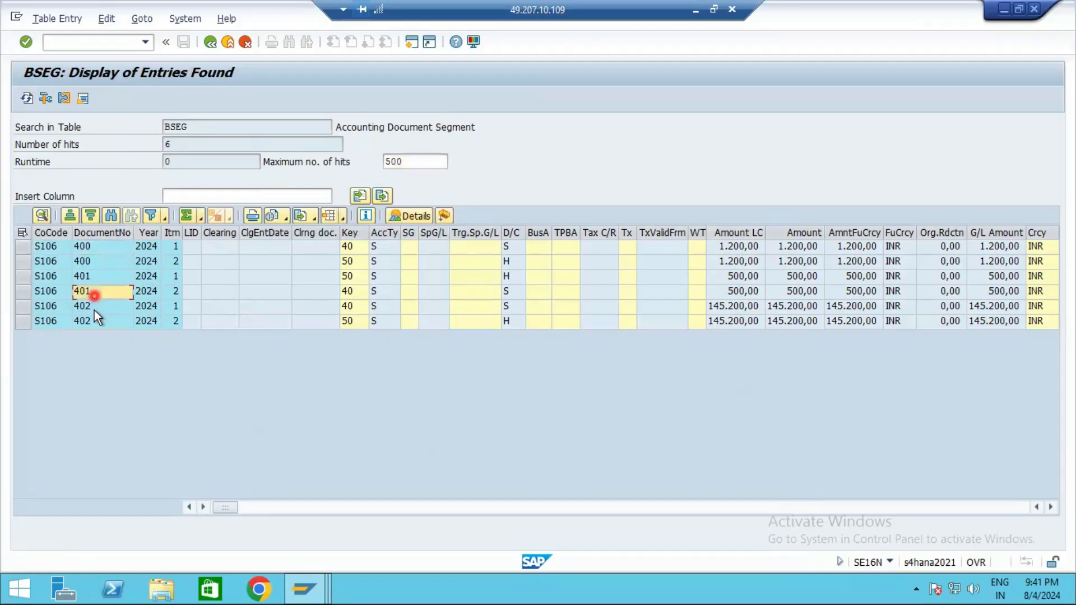
{"action": "left_click", "coordinate": [92, 312]}
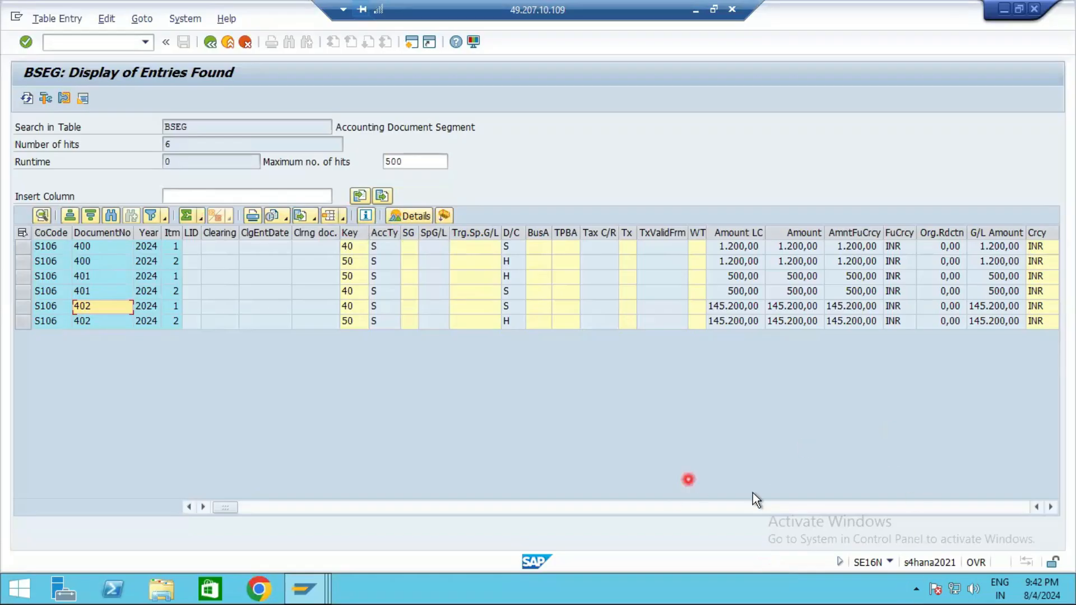
{"action": "left_click", "coordinate": [170, 261]}
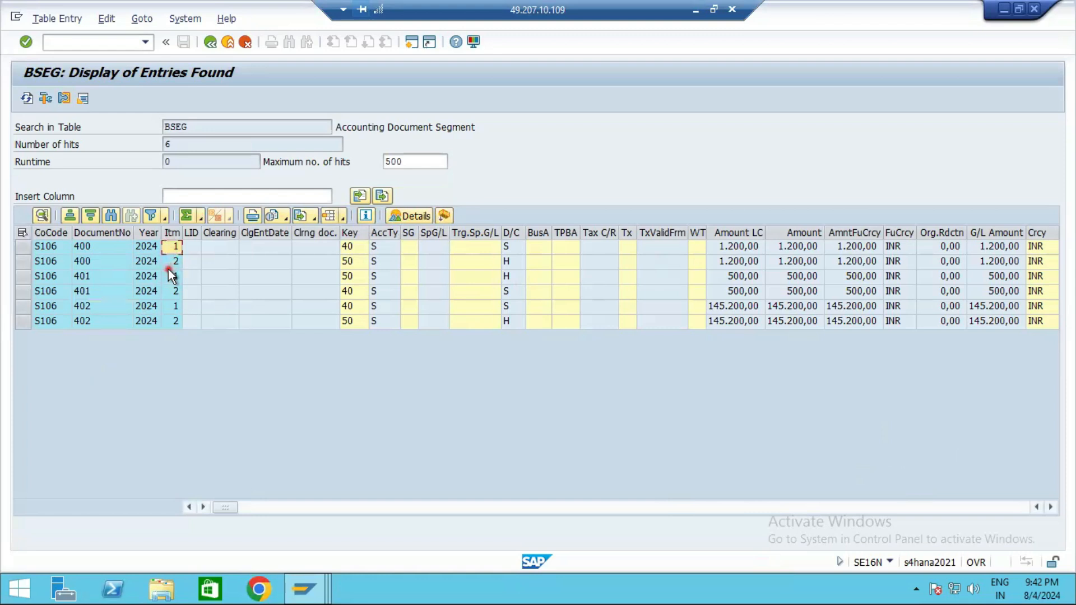
{"action": "left_click", "coordinate": [171, 307]}
- View the detailed display of document 400's first line item, close it, and return to SAP Easy Access
{"action": "left_click", "coordinate": [373, 249]}
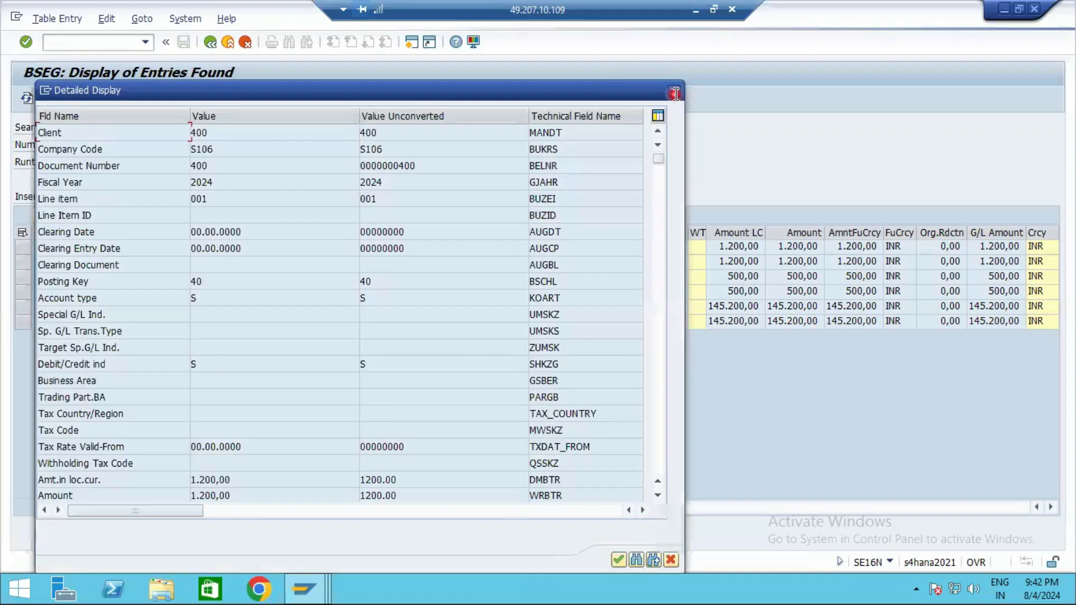
{"action": "left_click", "coordinate": [674, 91]}
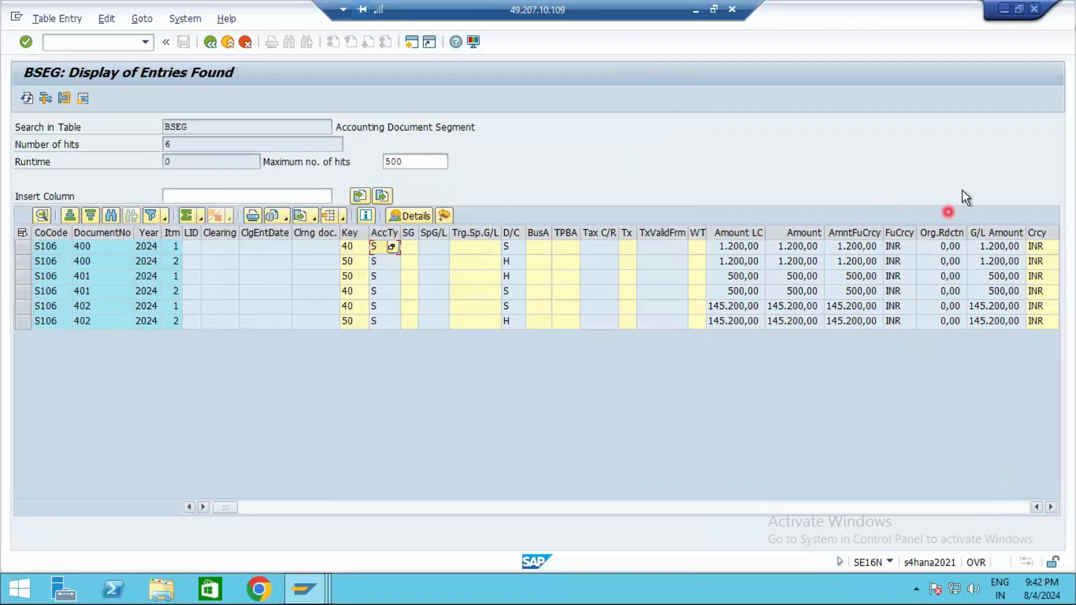
{"action": "left_click", "coordinate": [212, 46]}
{"action": "left_click", "coordinate": [213, 45]}
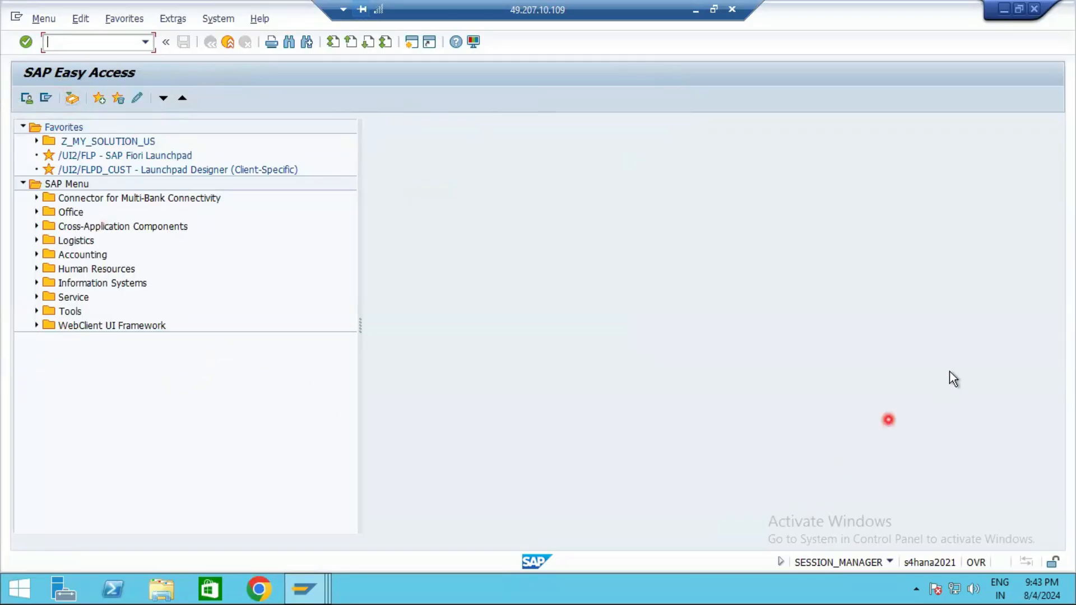
- Handwrite BSEG as an annotation over the empty area of the SAP Easy Access screen, and clear it
{"action": "key", "text": "ctrl+2"}
{"action": "mouse_move", "coordinate": [432, 279]}
{"action": "left_mouse_down"}
{"action": "mouse_move", "coordinate": [467, 226]}
{"action": "mouse_move", "coordinate": [435, 253]}
{"action": "mouse_move", "coordinate": [440, 274]}
{"action": "left_mouse_up"}
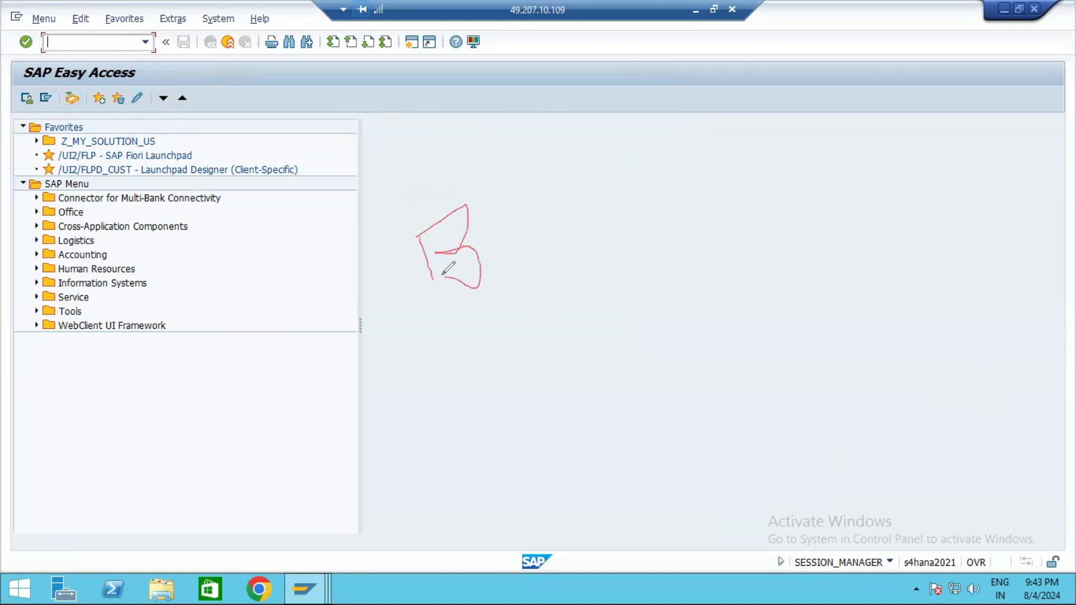
{"action": "mouse_move", "coordinate": [560, 208]}
{"action": "left_mouse_down"}
{"action": "mouse_move", "coordinate": [562, 242]}
{"action": "mouse_move", "coordinate": [528, 257]}
{"action": "left_mouse_up"}
{"action": "mouse_move", "coordinate": [590, 202]}
{"action": "left_mouse_down"}
{"action": "mouse_move", "coordinate": [610, 270]}
{"action": "mouse_move", "coordinate": [625, 271]}
{"action": "left_mouse_up"}
{"action": "mouse_move", "coordinate": [624, 217]}
{"action": "left_mouse_down"}
{"action": "mouse_move", "coordinate": [611, 222]}
{"action": "mouse_move", "coordinate": [632, 193]}
{"action": "left_mouse_up"}
{"action": "left_click_drag", "start_coordinate": [611, 268], "coordinate": [639, 271]}
{"action": "mouse_move", "coordinate": [719, 194]}
{"action": "left_mouse_down"}
{"action": "mouse_move", "coordinate": [655, 282]}
{"action": "mouse_move", "coordinate": [683, 236]}
{"action": "mouse_move", "coordinate": [696, 299]}
{"action": "left_mouse_up"}
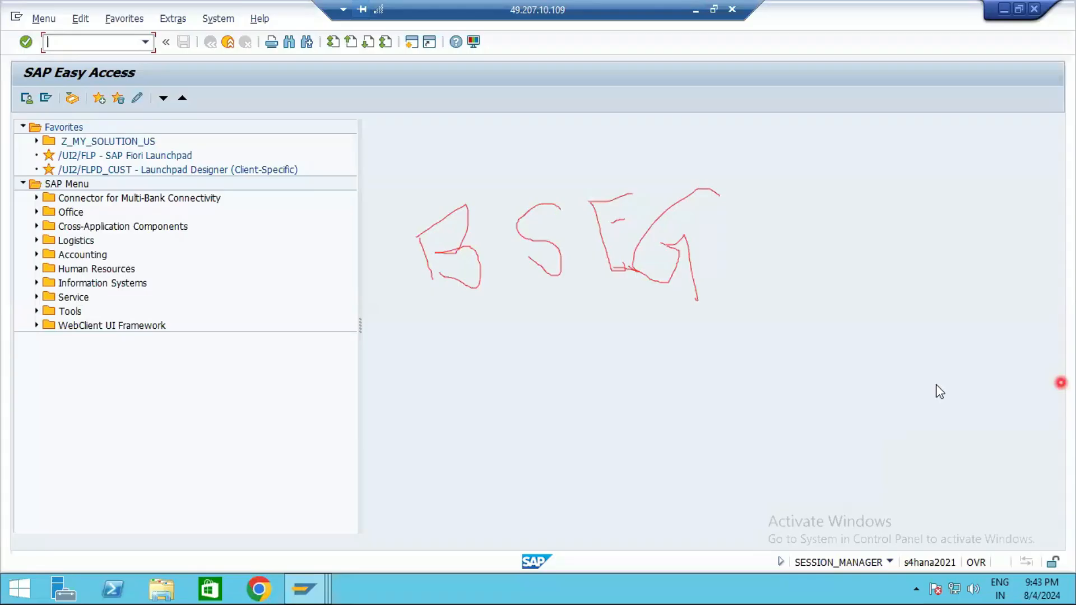
{"action": "key", "text": "Escape"}
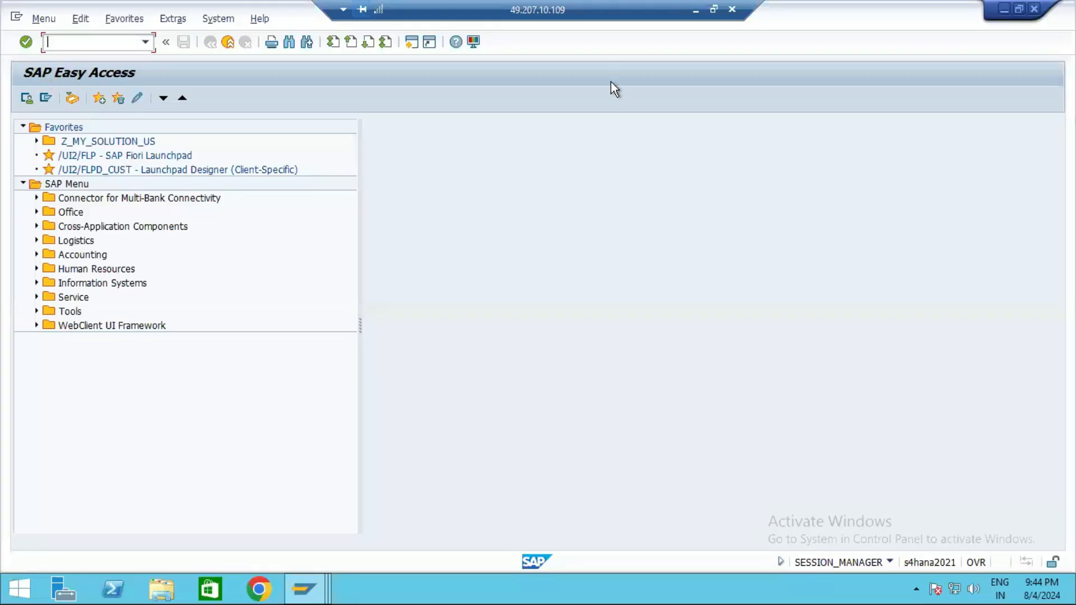
- Minimize the remote session, switch to the S4 HANA FI-Notes spreadsheet in Chrome, and open its Account Payable sheet
{"action": "left_click", "coordinate": [695, 11]}
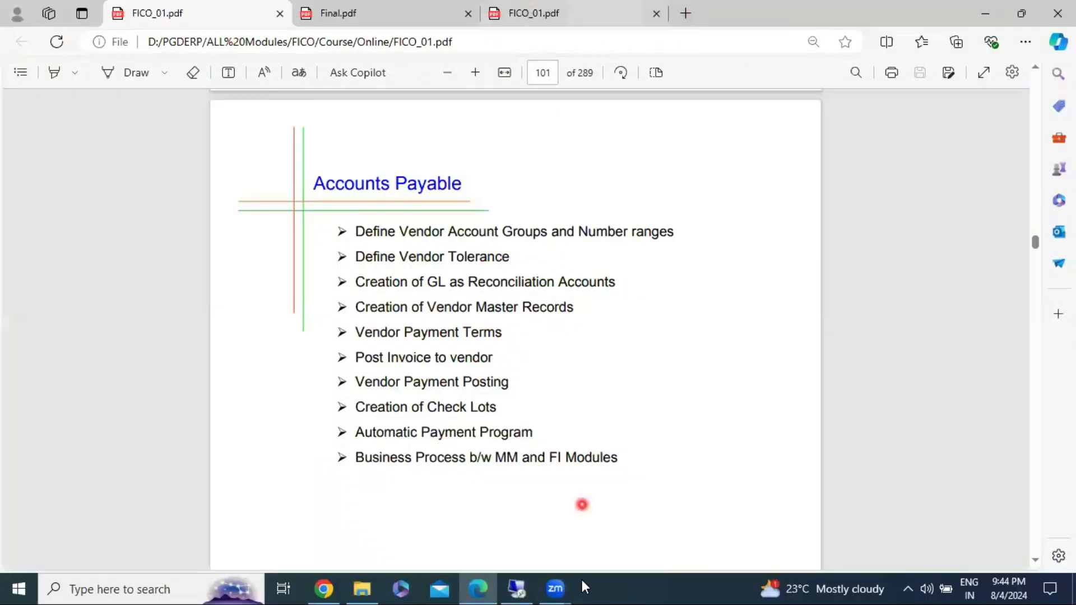
{"action": "left_click", "coordinate": [314, 586]}
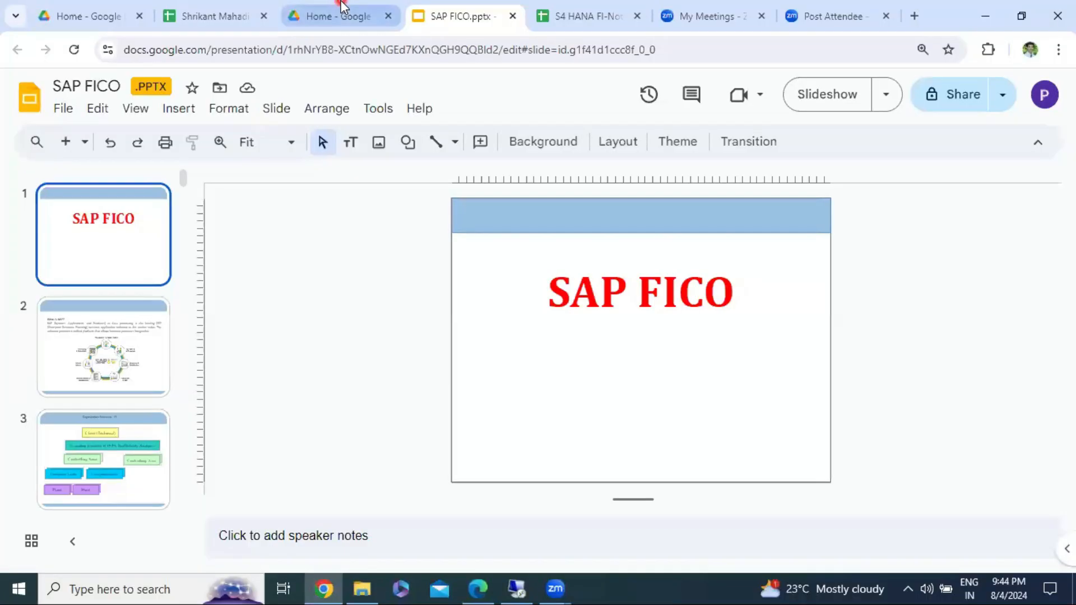
{"action": "left_click", "coordinate": [600, 19]}
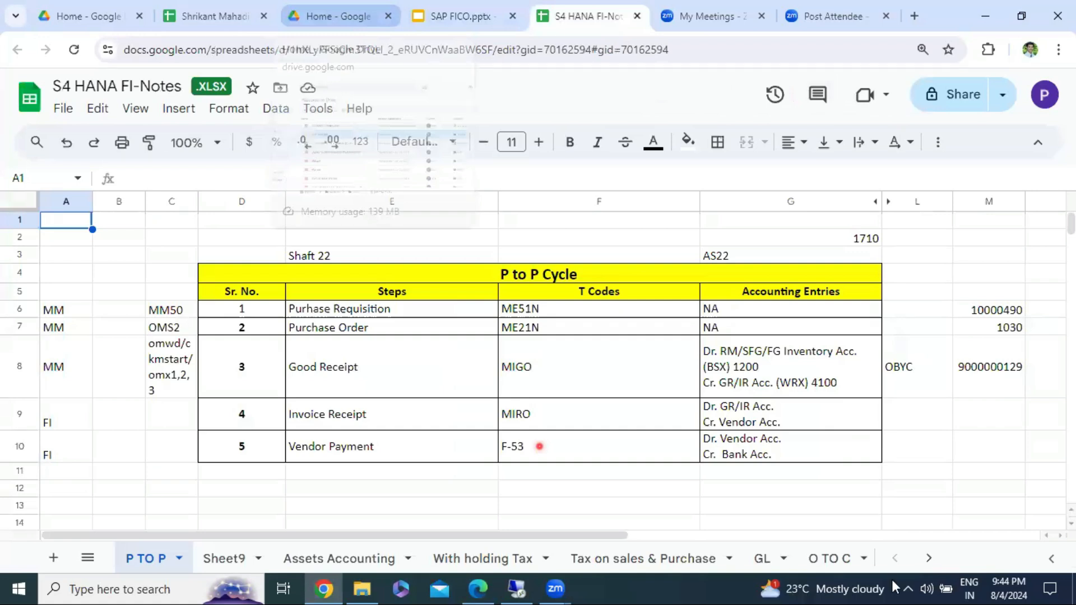
{"action": "left_click", "coordinate": [928, 558]}
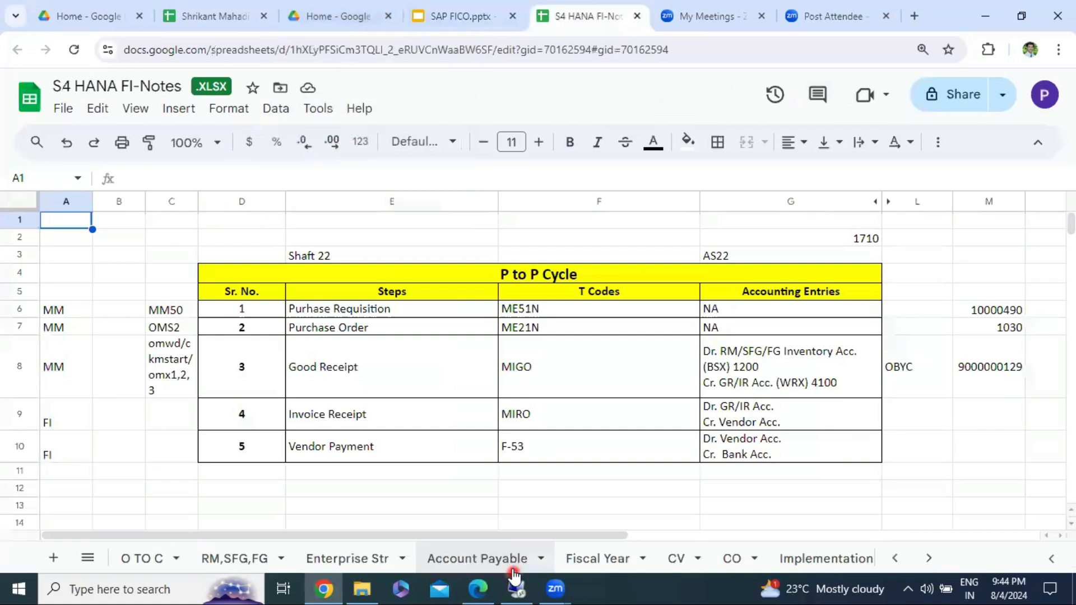
{"action": "left_click", "coordinate": [469, 562]}
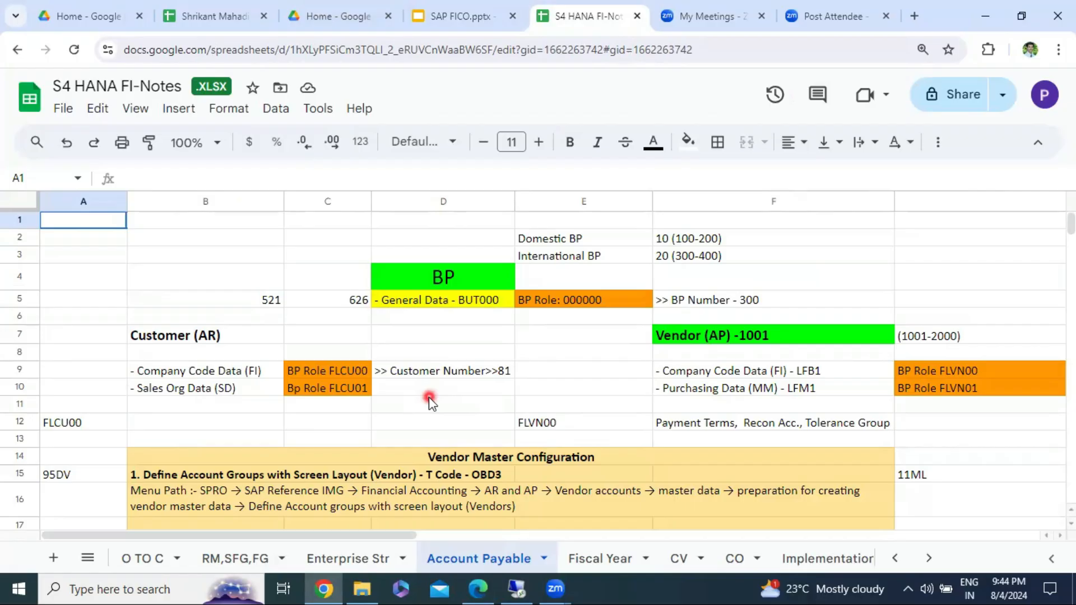
- Enter Business Partner in cell D88, in the empty rows of the Account Payable sheet
{"action": "scroll", "coordinate": [429, 397], "scroll_direction": "down", "scroll_amount": 20}
{"action": "scroll", "coordinate": [412, 409], "scroll_direction": "down", "scroll_amount": 9}
{"action": "scroll", "coordinate": [318, 432], "scroll_direction": "up", "scroll_amount": 11}
{"action": "scroll", "coordinate": [319, 427], "scroll_direction": "down", "scroll_amount": 3}
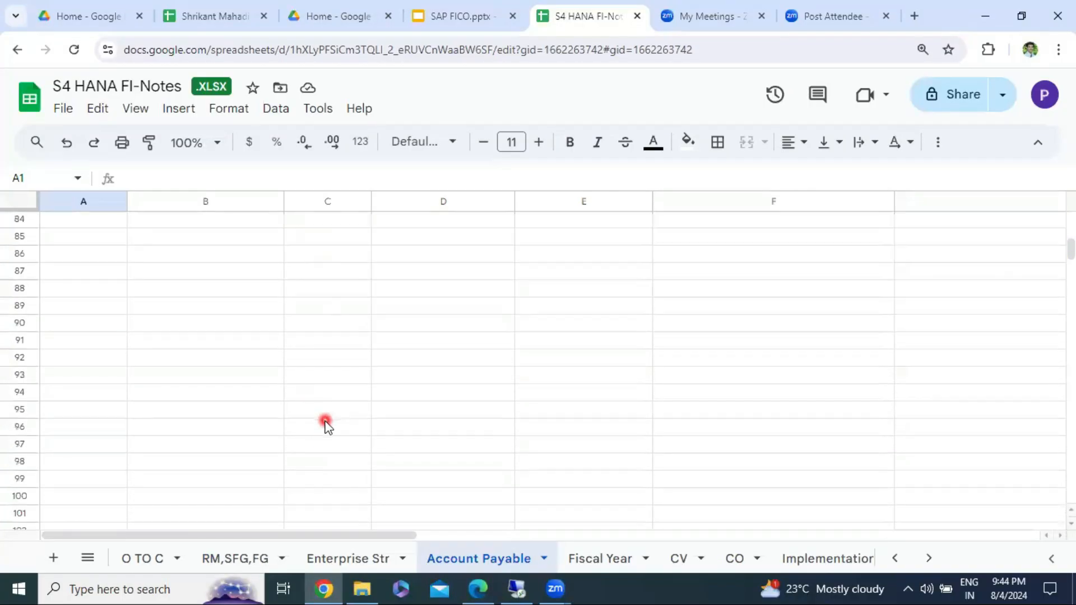
{"action": "left_click", "coordinate": [304, 288]}
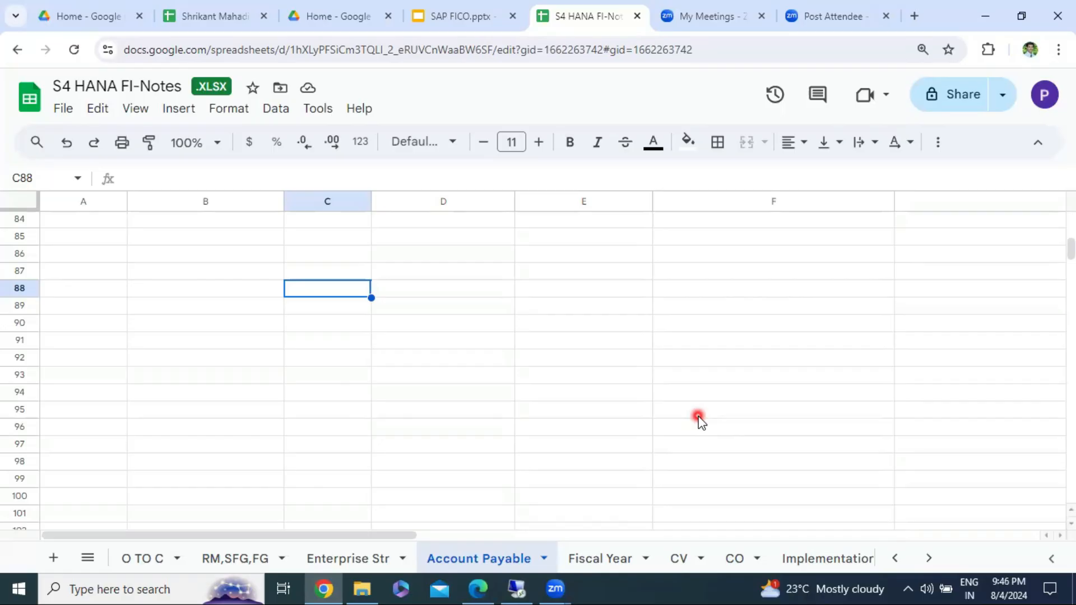
{"action": "key", "text": "Right"}
{"action": "type", "text": "Bu"}
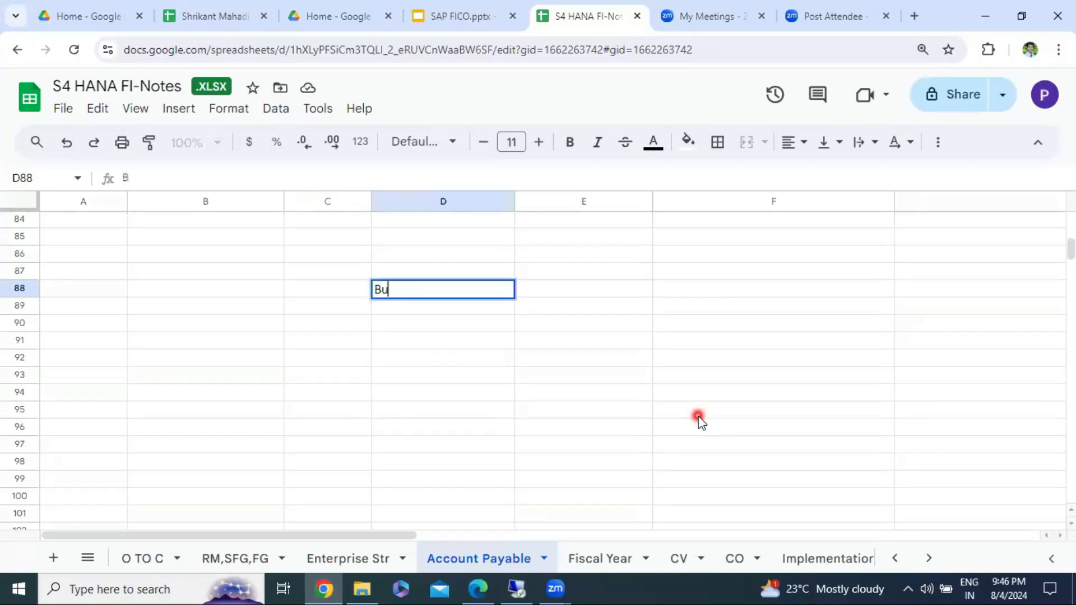
{"action": "type", "text": "siness Pa"}
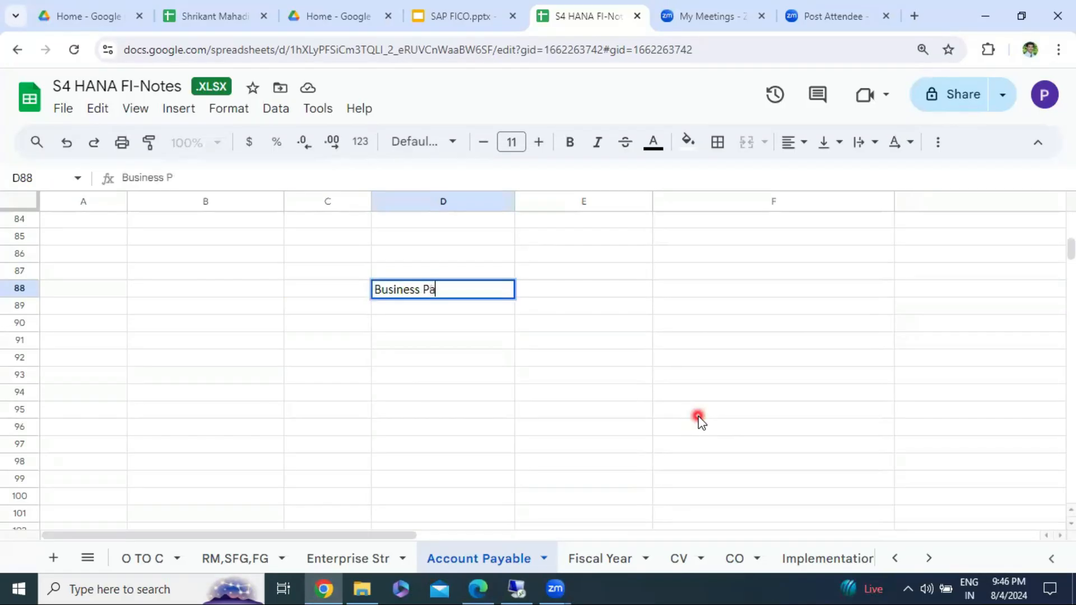
{"action": "type", "text": "rtner"}
{"action": "key", "text": "BackSpace"}
{"action": "type", "text": "rtner"}
{"action": "key", "text": "Return"}
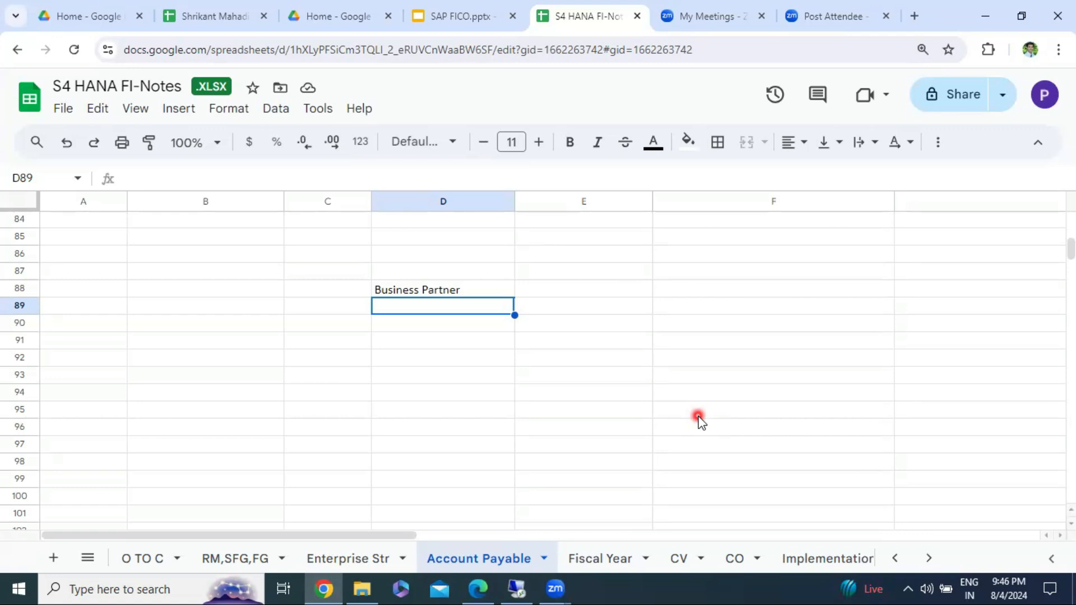
- Enter S4HANA in cell D86, two rows above the Business Partner entry
{"action": "key", "text": "Up"}
{"action": "key", "text": "Down"}
{"action": "key", "text": "Up"}
{"action": "key", "text": "Up"}
{"action": "key", "text": "Up"}
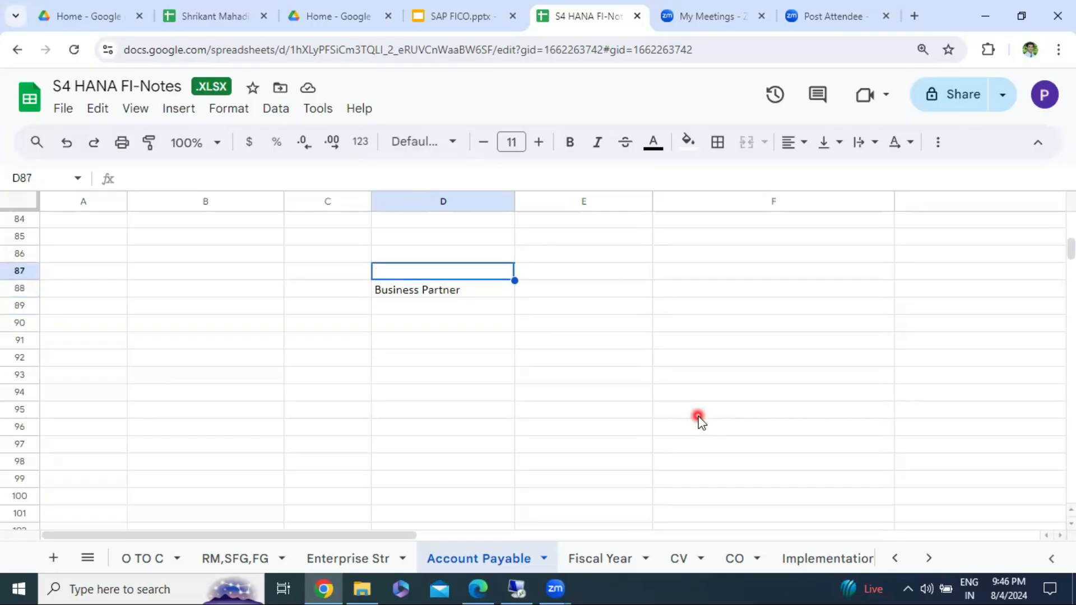
{"action": "type", "text": "S4HABA"}
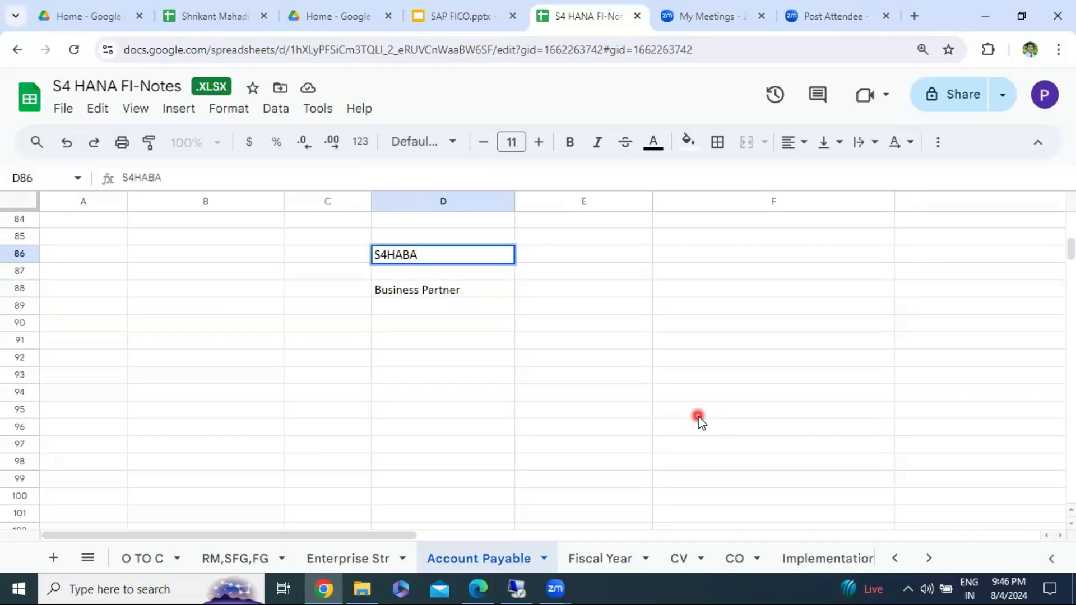
{"action": "key", "text": "BackSpace"}
{"action": "key", "text": "BackSpace"}
{"action": "type", "text": "NA"}
{"action": "key", "text": "Return"}
{"action": "key", "text": "Down"}
{"action": "key", "text": "Down"}
{"action": "key", "text": "Left"}
{"action": "key", "text": "Left"}
{"action": "key", "text": "Left"}
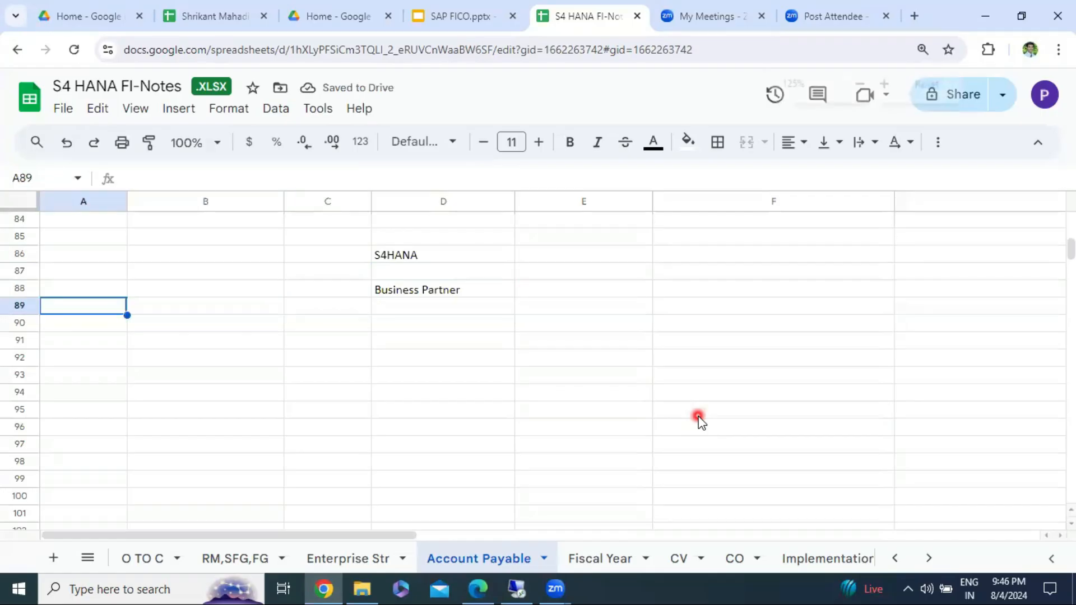
- Extend the text in cell D88 to read Business Partner >> BP
{"action": "key", "text": "ctrl+plus"}
{"action": "key", "text": "ctrl+plus"}
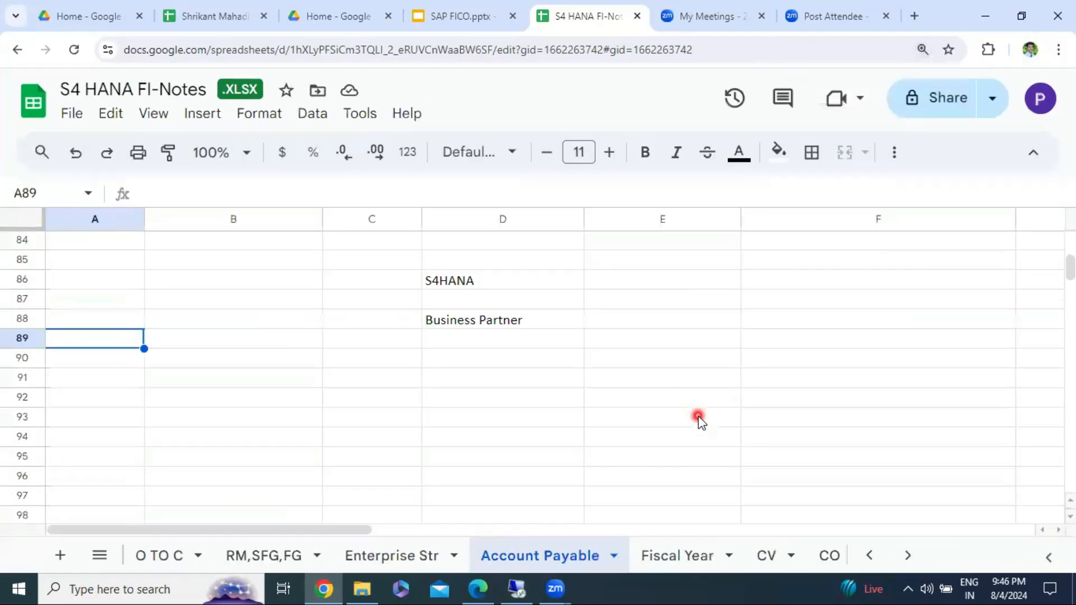
{"action": "left_click", "coordinate": [699, 419]}
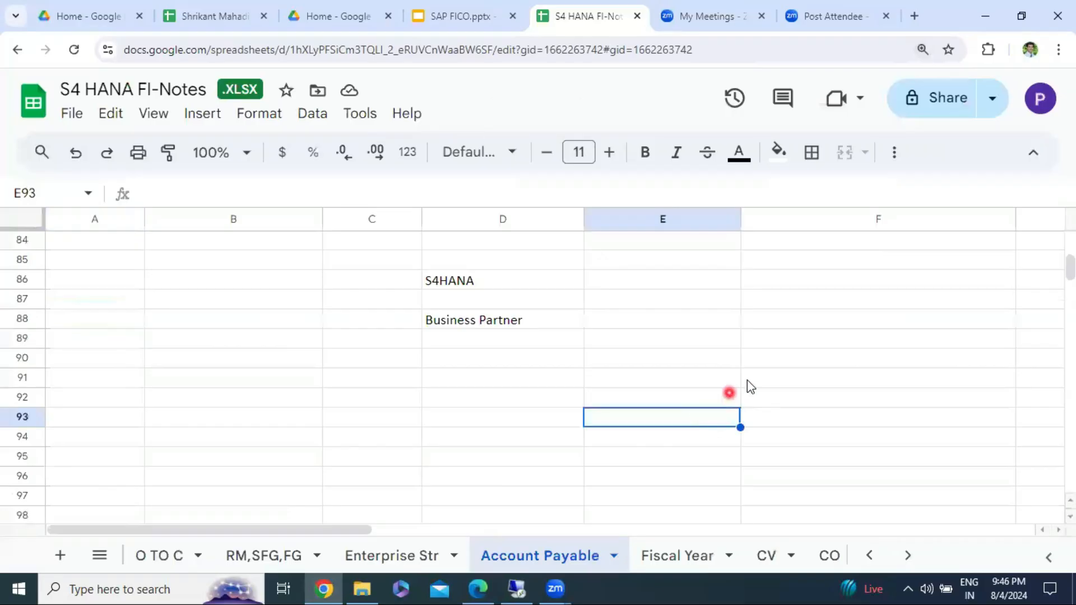
{"action": "left_click", "coordinate": [485, 324]}
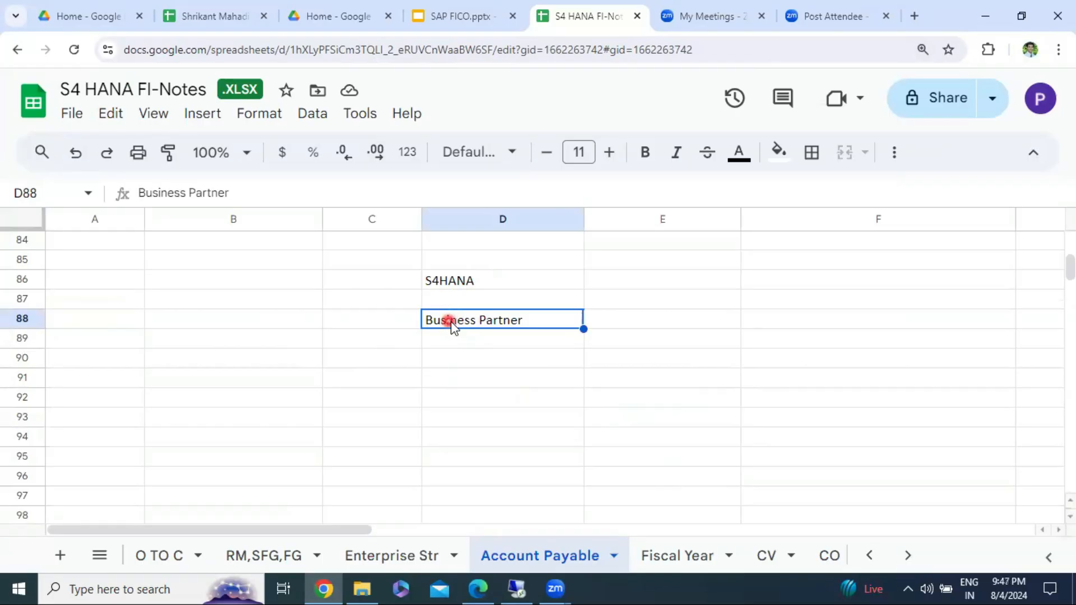
{"action": "double_click", "coordinate": [534, 324]}
{"action": "type", "text": ">> BP"}
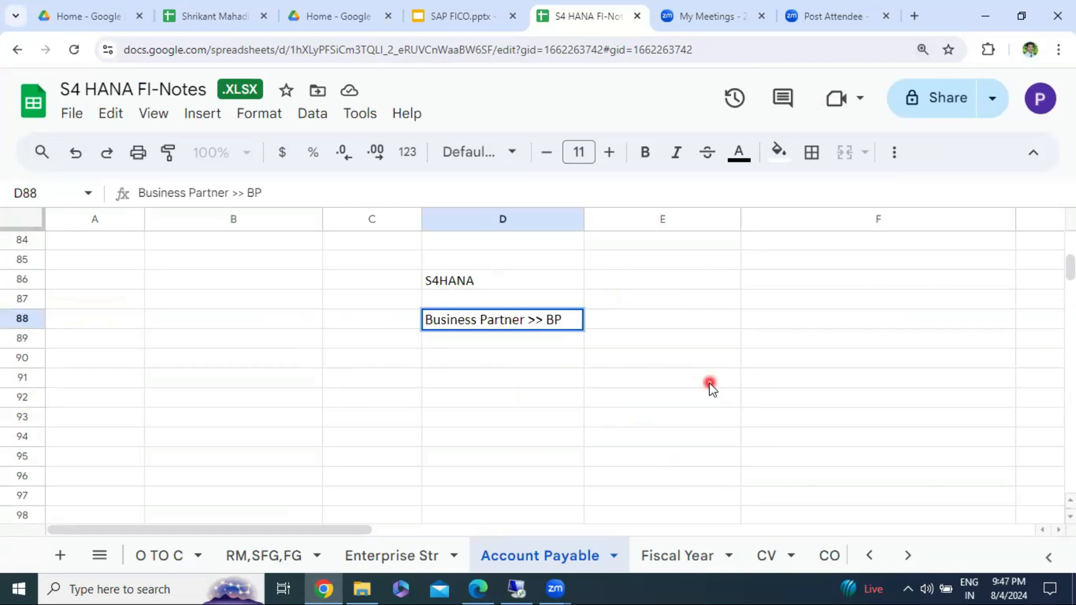
{"action": "key", "text": "Return"}
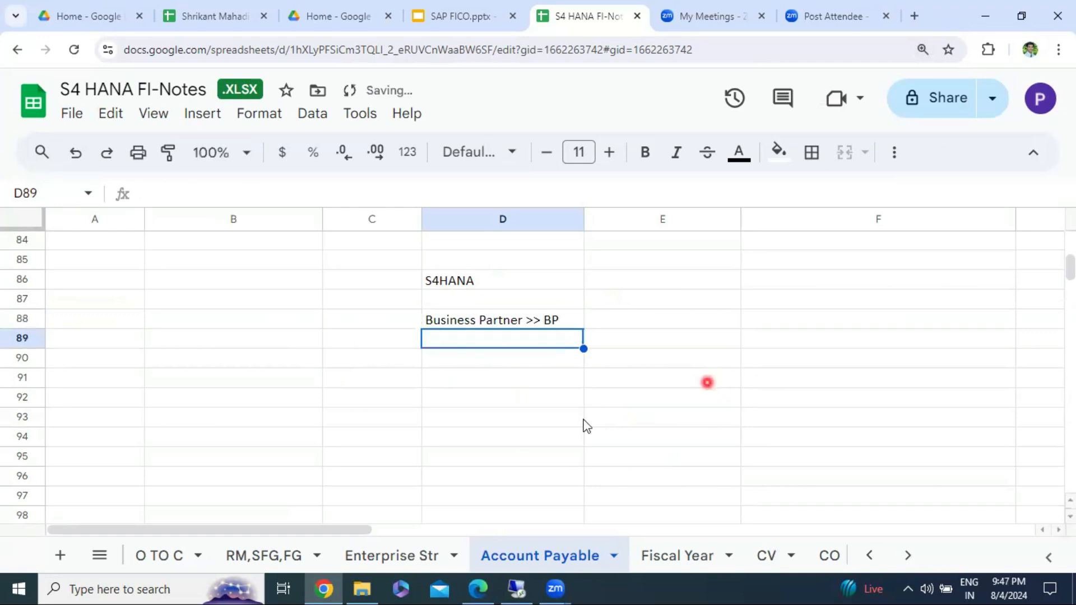
- Enter Vendor in cell B91, below and to the side of the Business Partner heading
{"action": "left_click", "coordinate": [270, 378]}
{"action": "left_click", "coordinate": [483, 320]}
{"action": "left_click", "coordinate": [298, 385]}
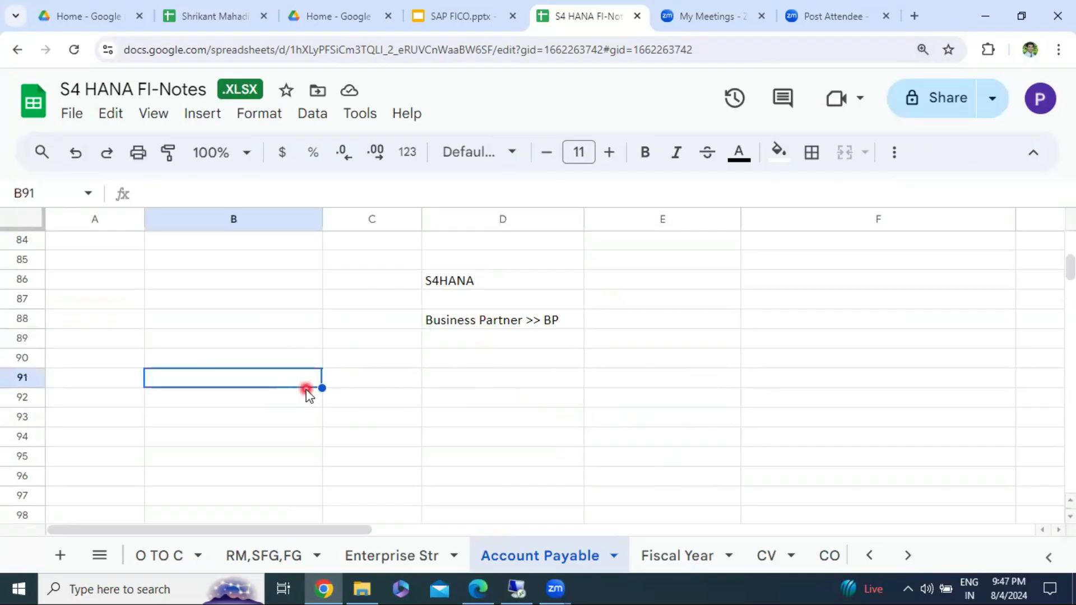
{"action": "type", "text": "Vendor"}
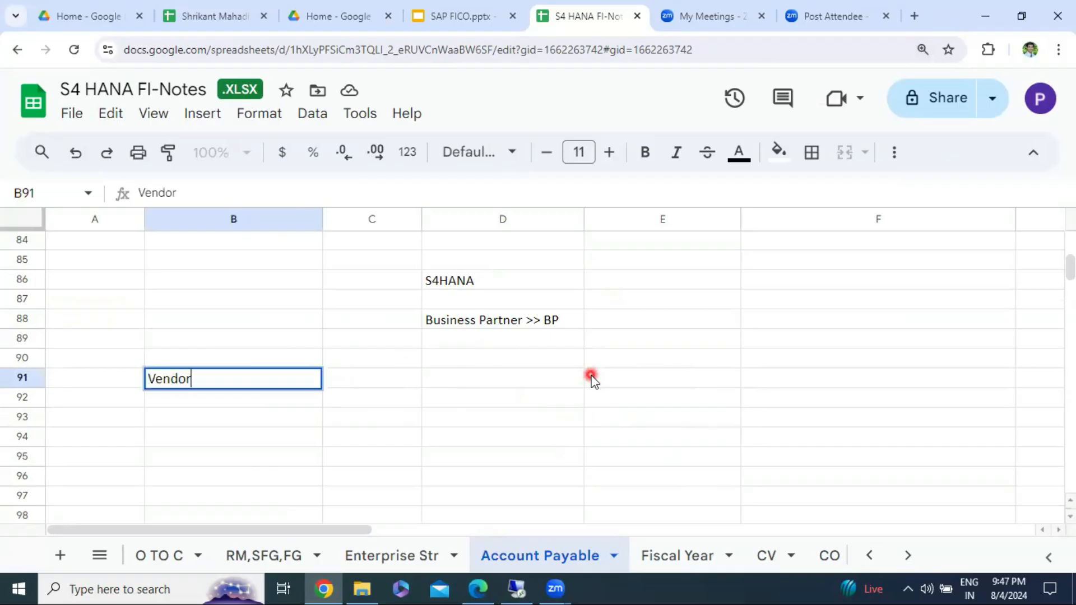
{"action": "key", "text": "Return"}
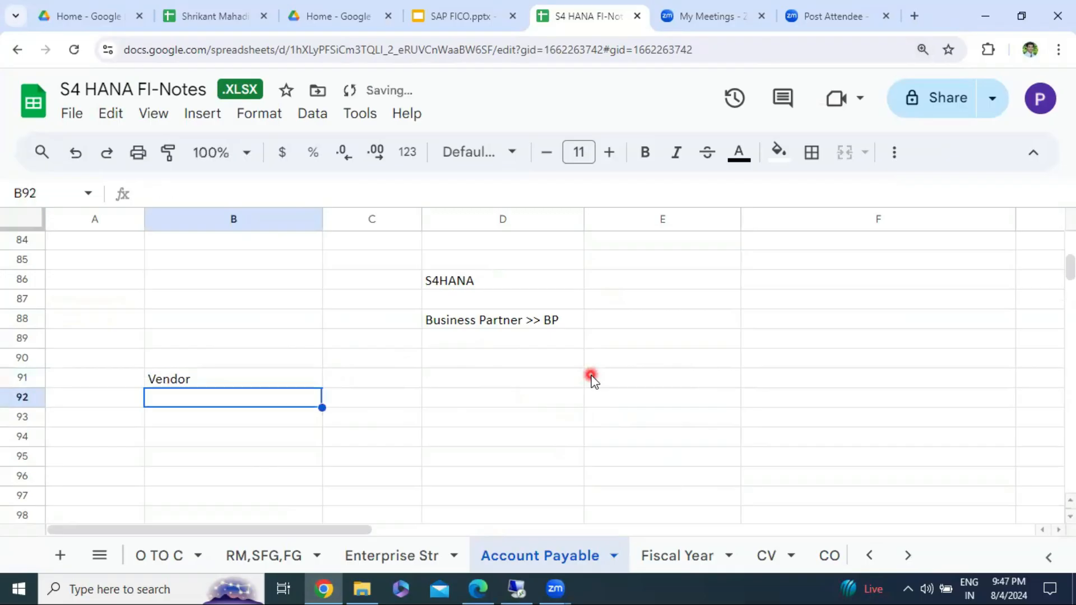
- Enter FLVN00 under Vendor in cell B92 and label that row Role in cell A92
{"action": "type", "text": "F"}
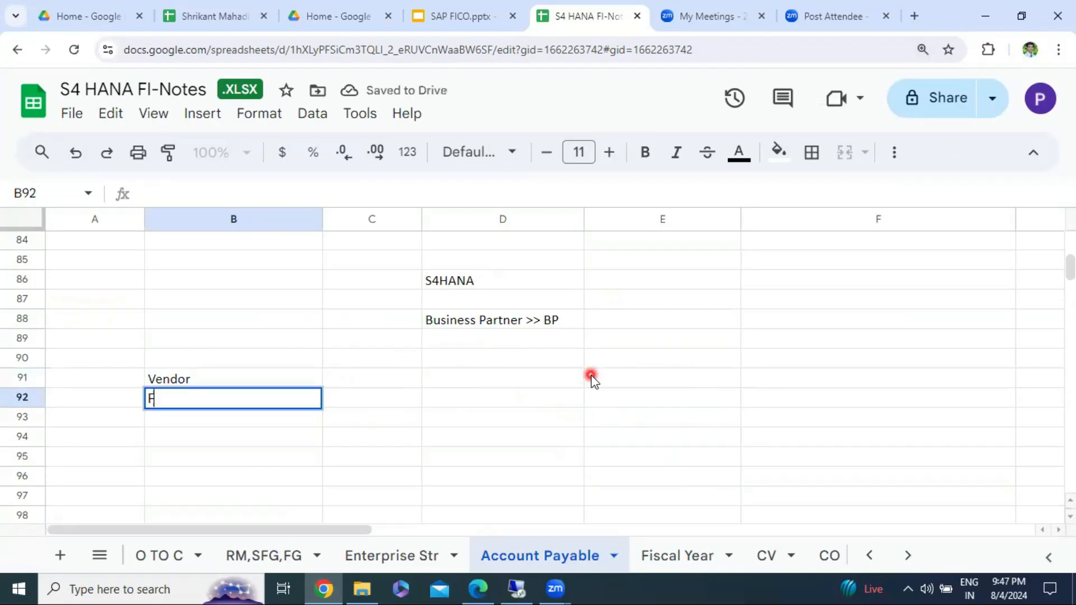
{"action": "type", "text": "LVN00"}
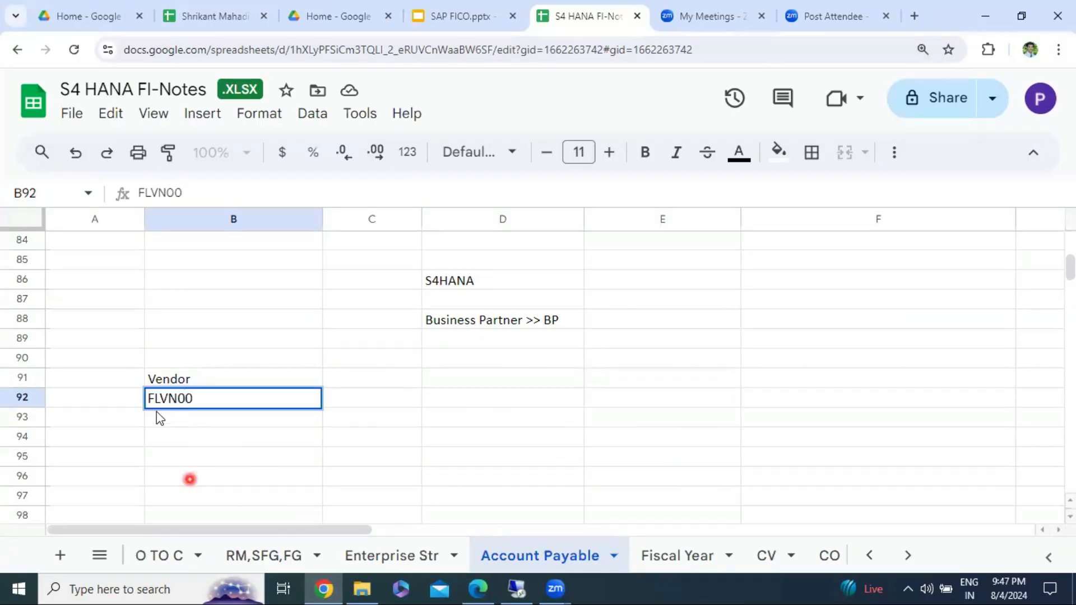
{"action": "left_click", "coordinate": [123, 399]}
{"action": "type", "text": "Role"}
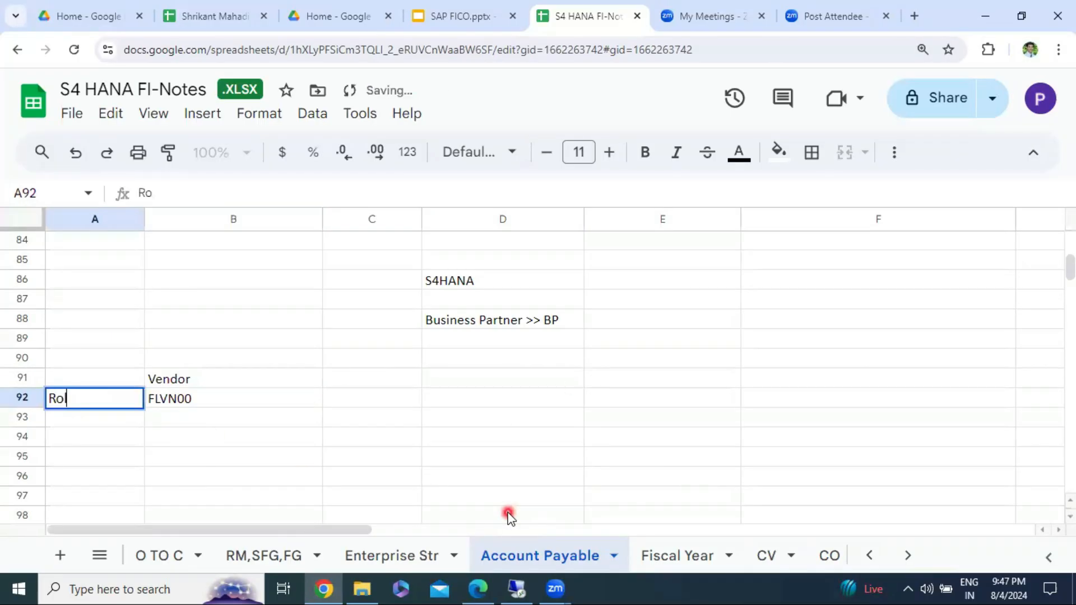
{"action": "key", "text": "Return"}
{"action": "key", "text": "Up"}
{"action": "key", "text": "Up"}
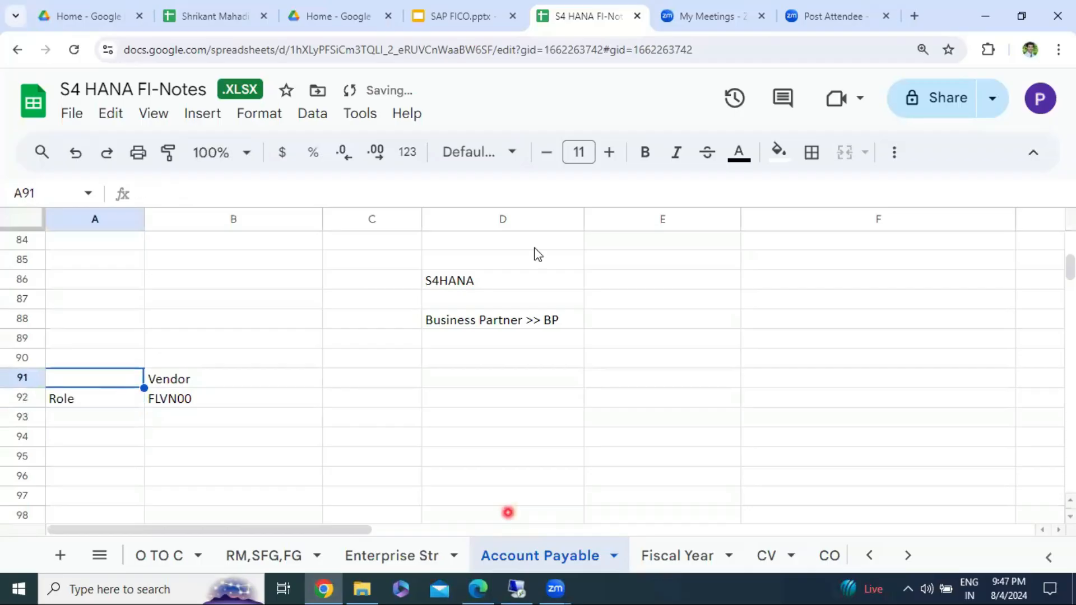
{"action": "left_click", "coordinate": [451, 320]}
{"action": "left_click", "coordinate": [404, 343]}
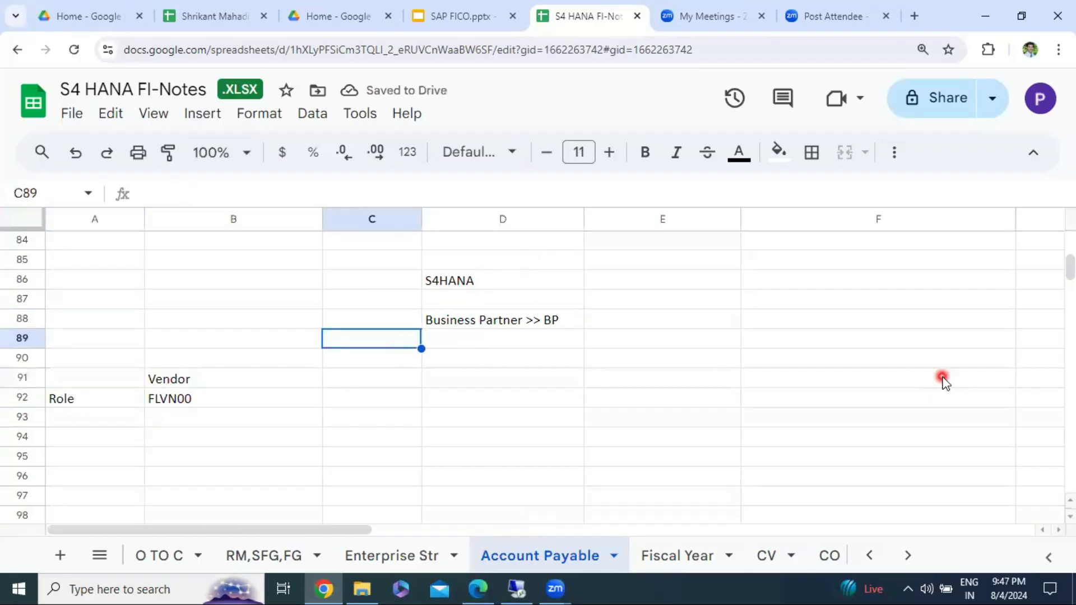
- Label cell C89 Role and enter 000000 as text in D89, directly under the Business Partner entry
{"action": "type", "text": "Role"}
{"action": "key", "text": "Tab"}
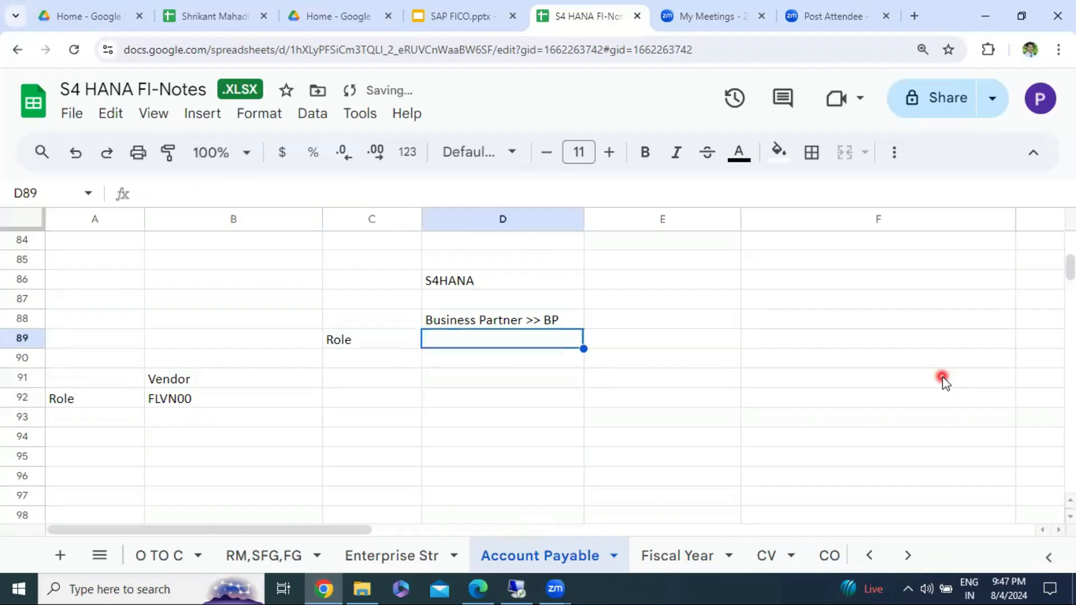
{"action": "type", "text": "0000"}
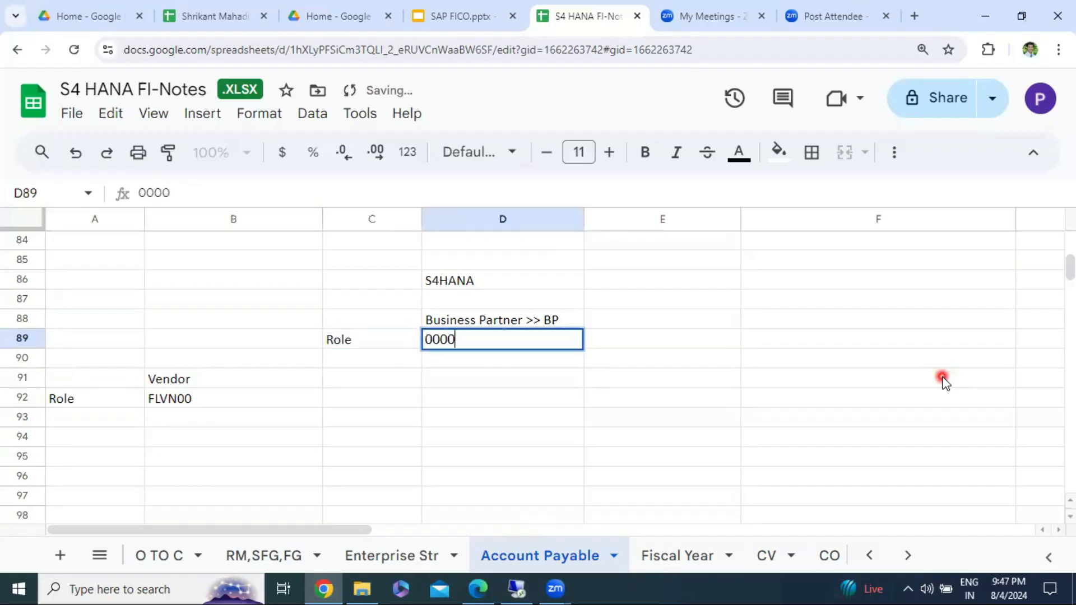
{"action": "type", "text": "00"}
{"action": "key", "text": "Return"}
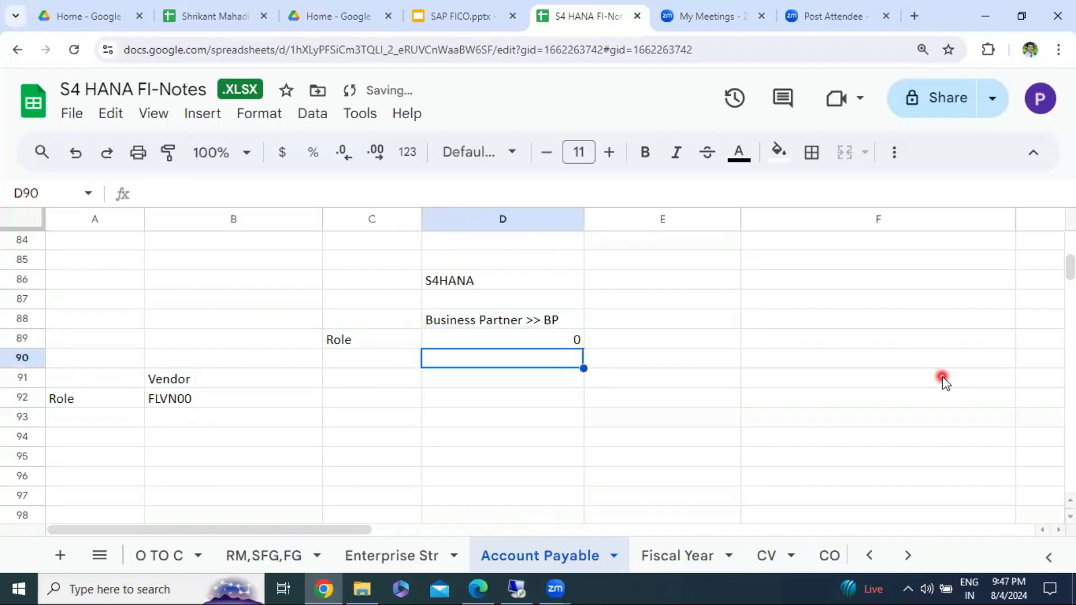
{"action": "key", "text": "Up"}
{"action": "type", "text": "'0000"}
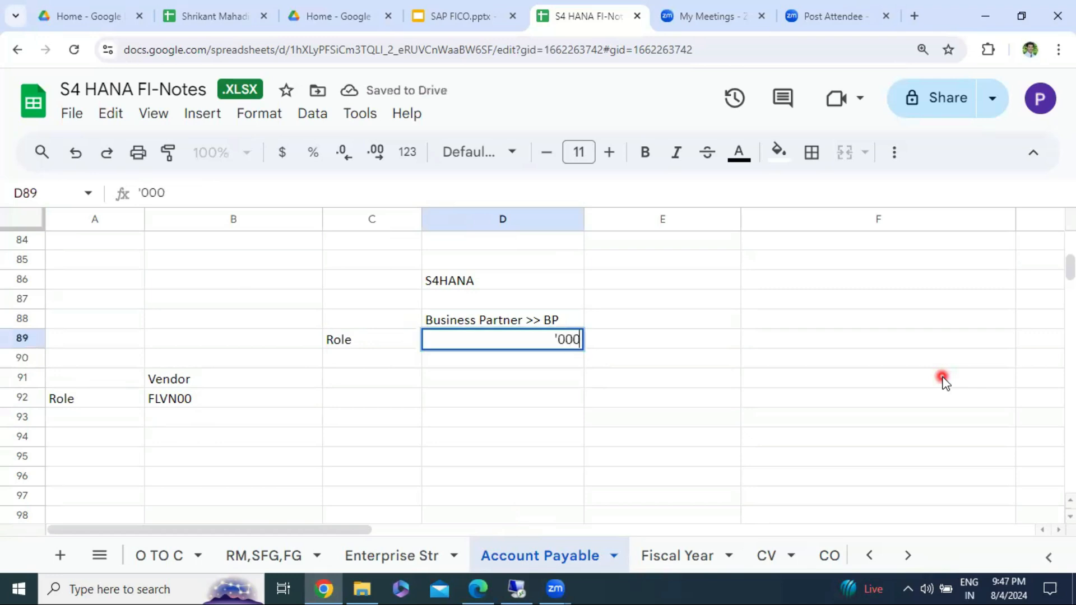
{"action": "type", "text": "00"}
{"action": "key", "text": "Return"}
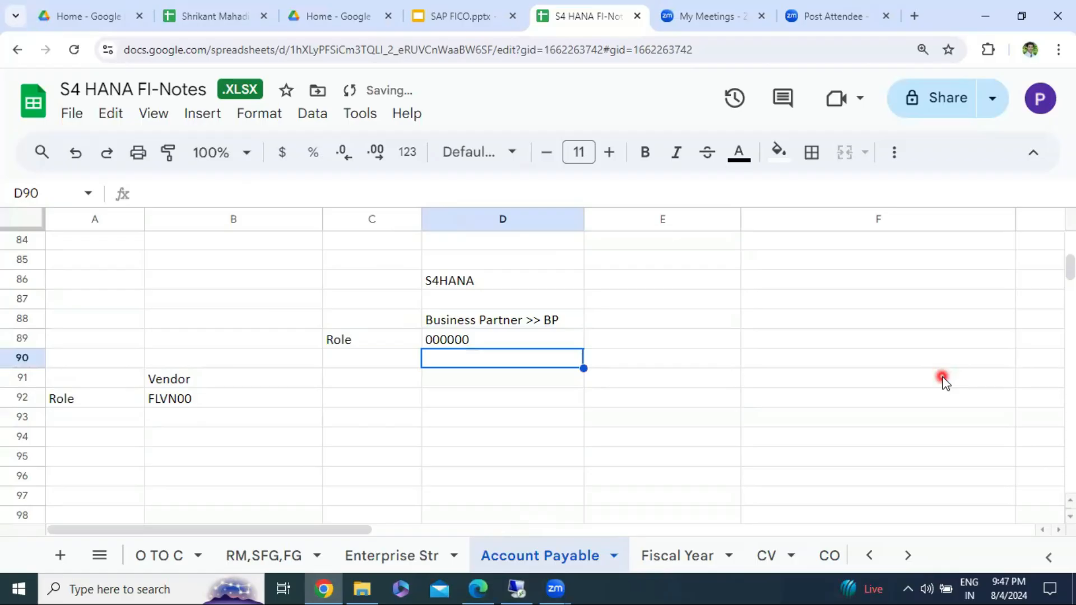
{"action": "key", "text": "Up"}
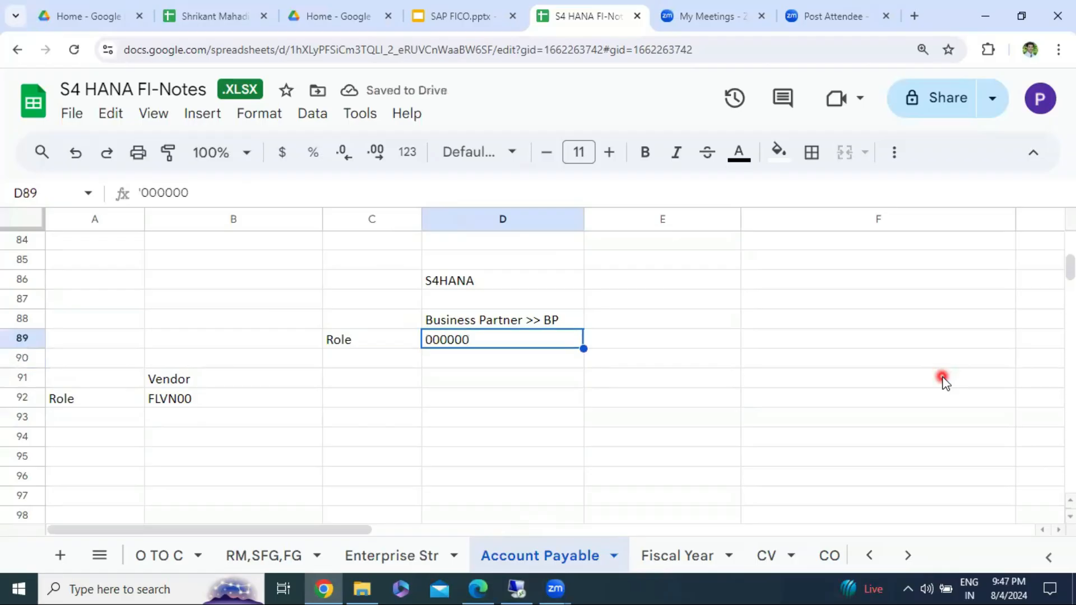
- Describe role 000000 as General Data in cell E89
{"action": "key", "text": "Right"}
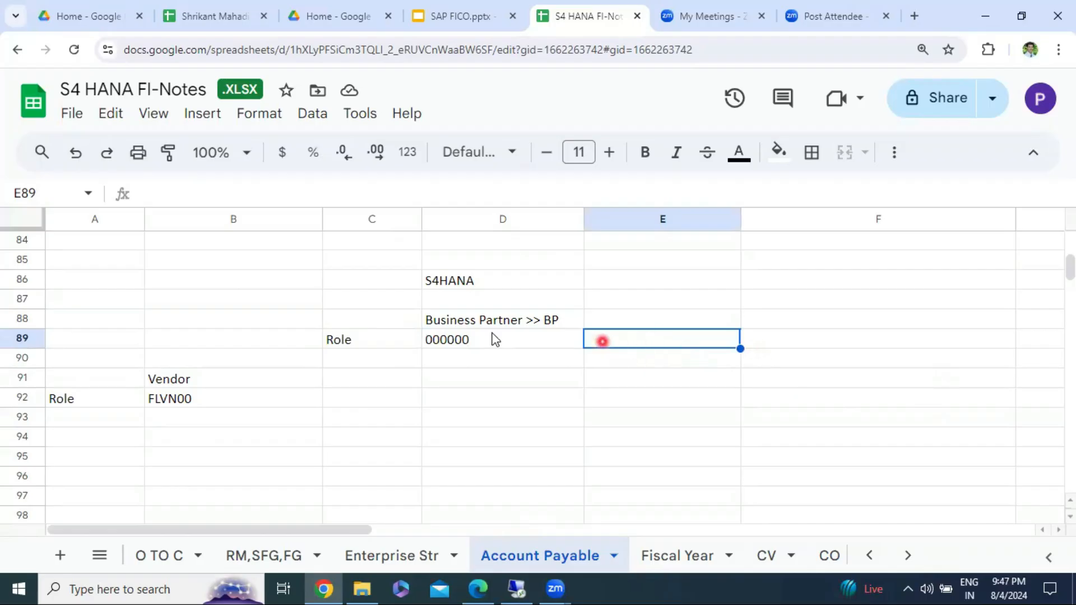
{"action": "left_click", "coordinate": [475, 342]}
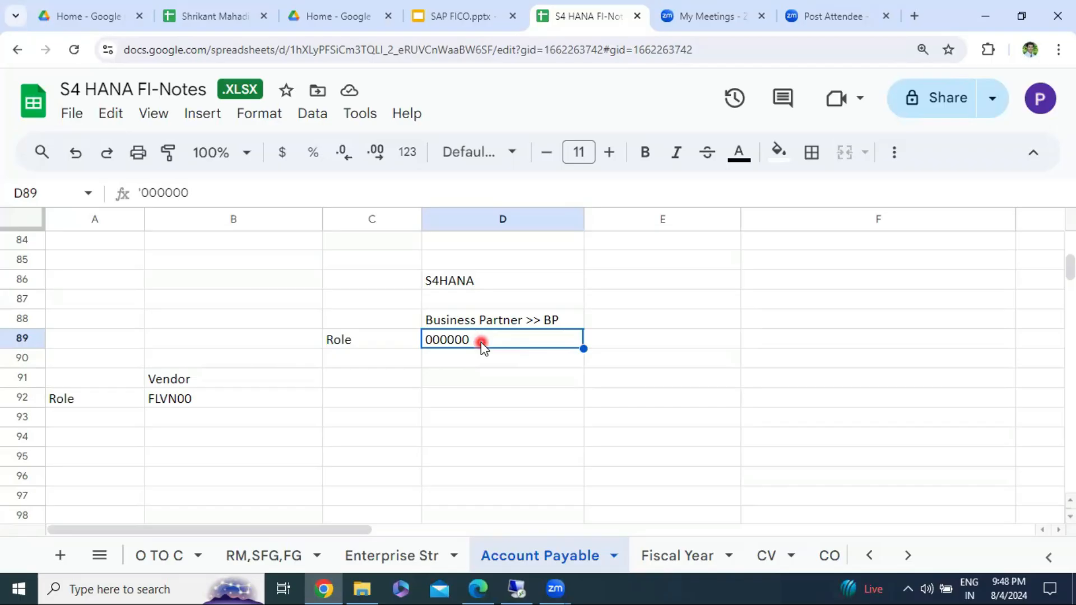
{"action": "left_click", "coordinate": [611, 342]}
{"action": "type", "text": "General "}
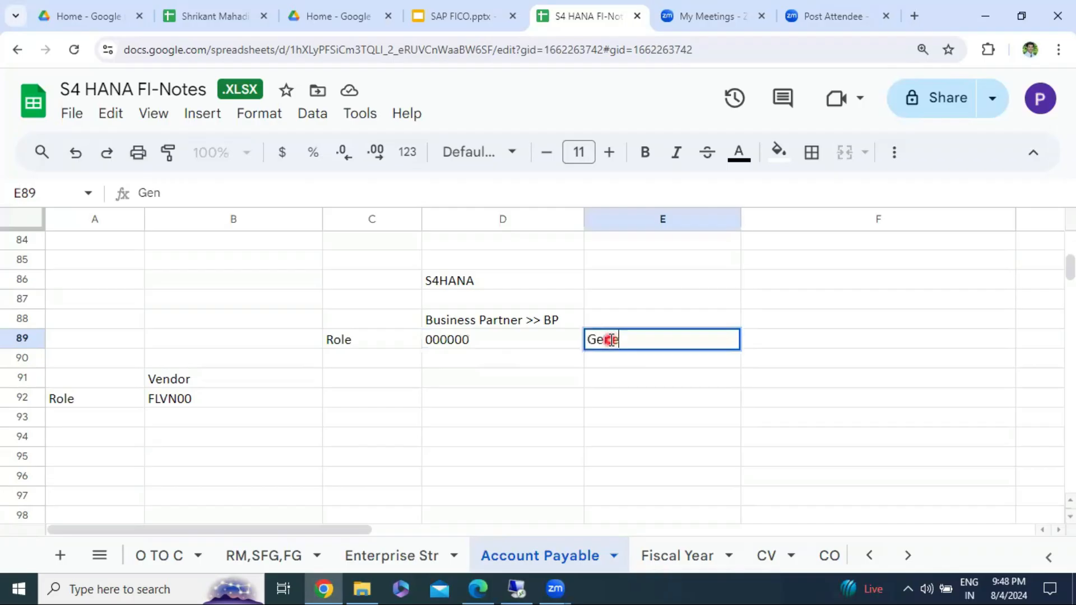
{"action": "type", "text": "Data"}
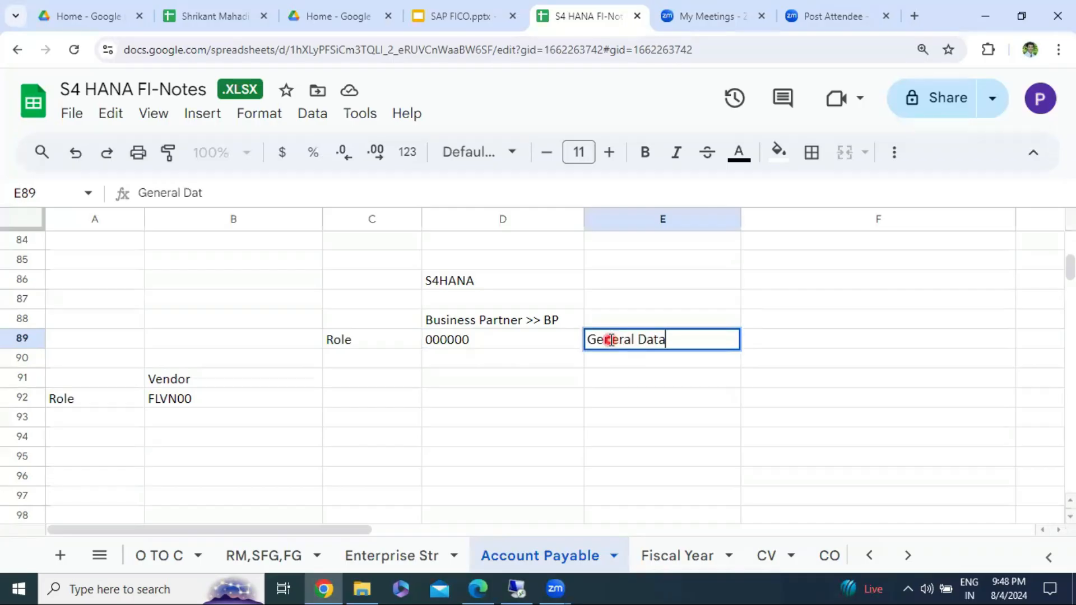
{"action": "key", "text": "Return"}
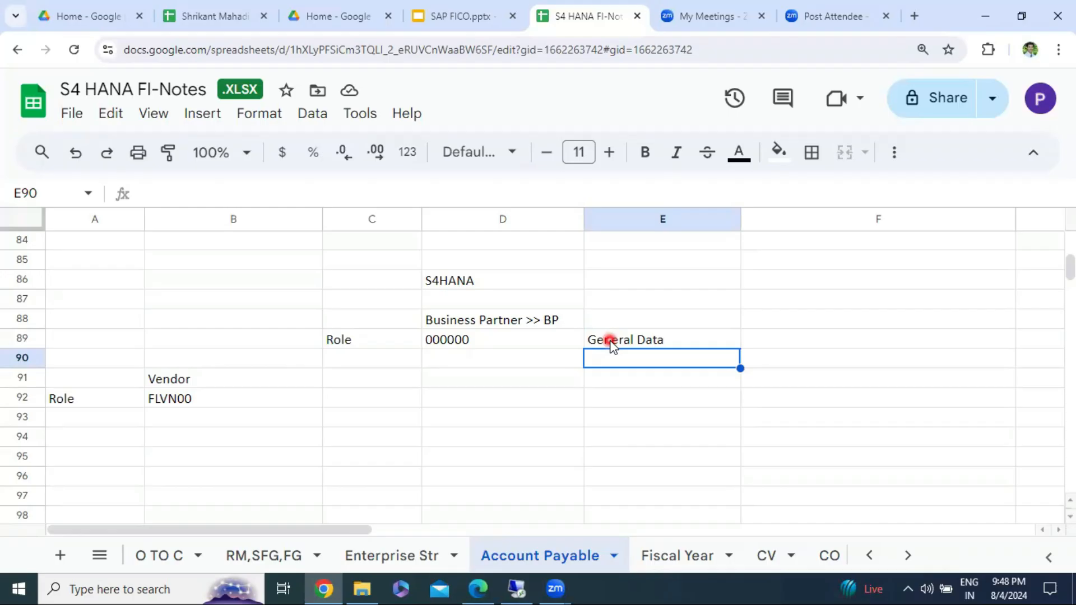
- Review the Business Partner role row and compare it with the vendor role entry in column B
{"action": "left_click_drag", "start_coordinate": [688, 377], "coordinate": [672, 398]}
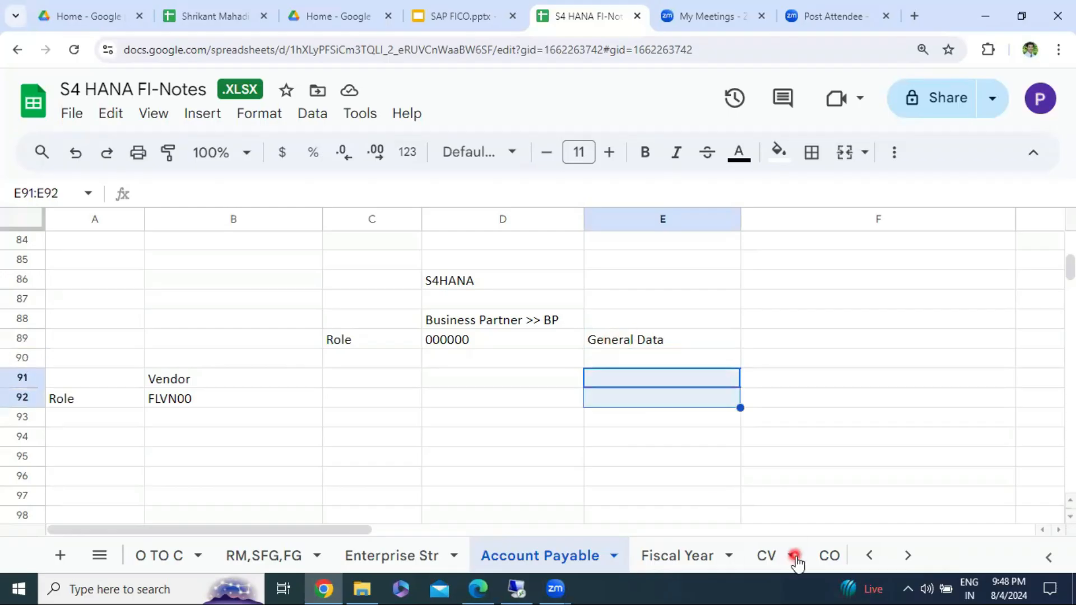
{"action": "left_click", "coordinate": [501, 329]}
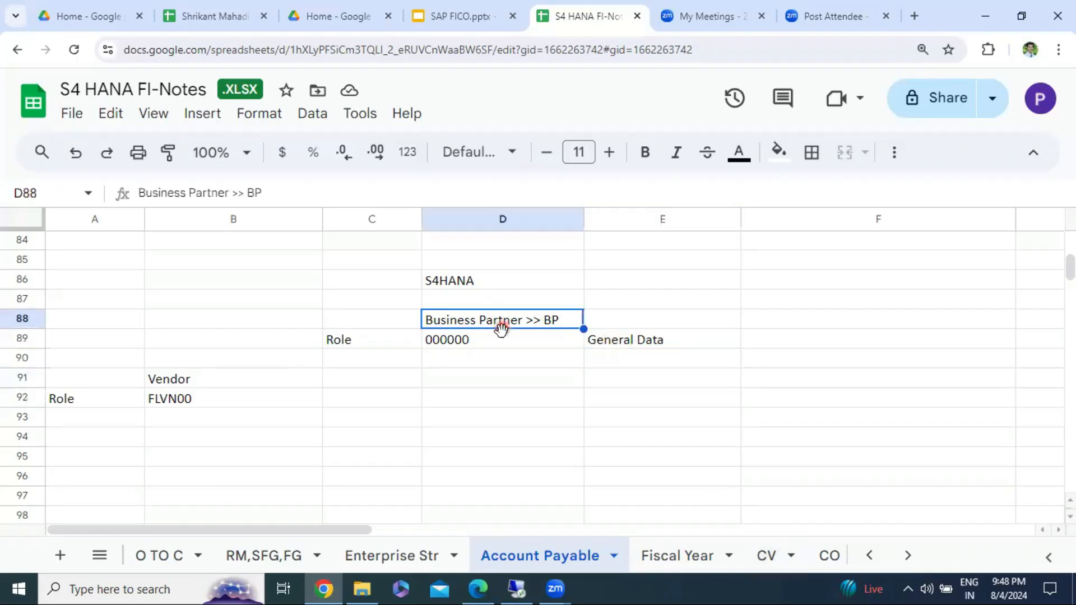
{"action": "left_click", "coordinate": [483, 341]}
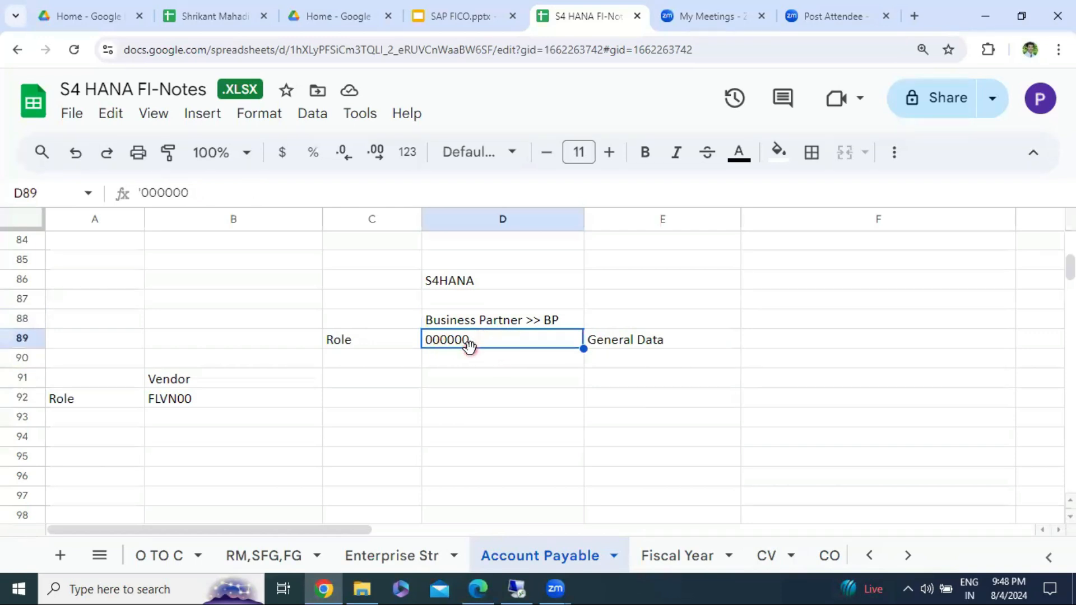
{"action": "left_click", "coordinate": [622, 372]}
{"action": "left_click", "coordinate": [634, 341]}
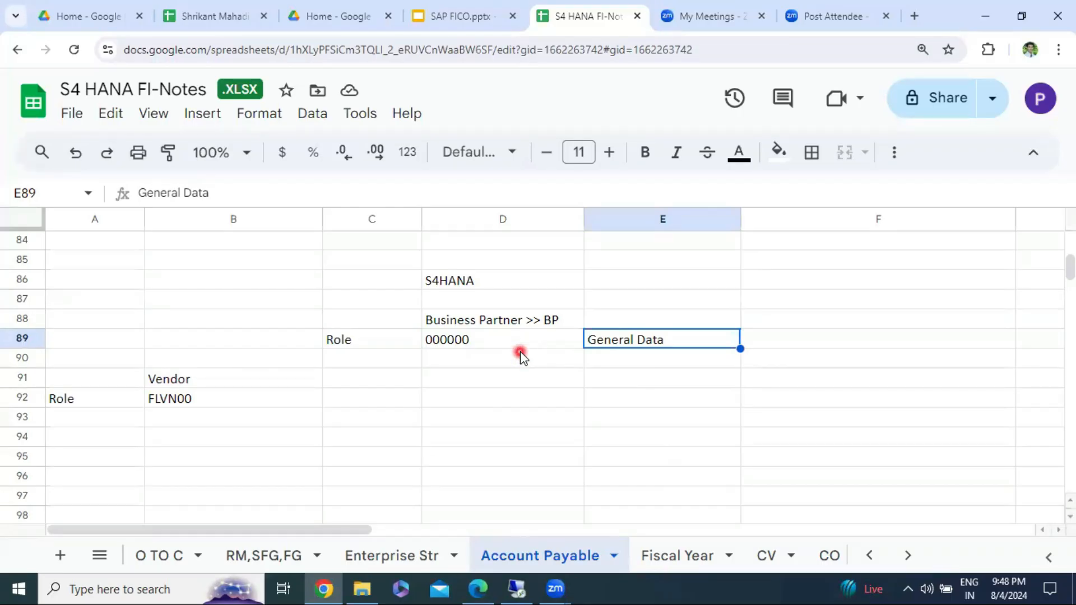
{"action": "left_click", "coordinate": [234, 386]}
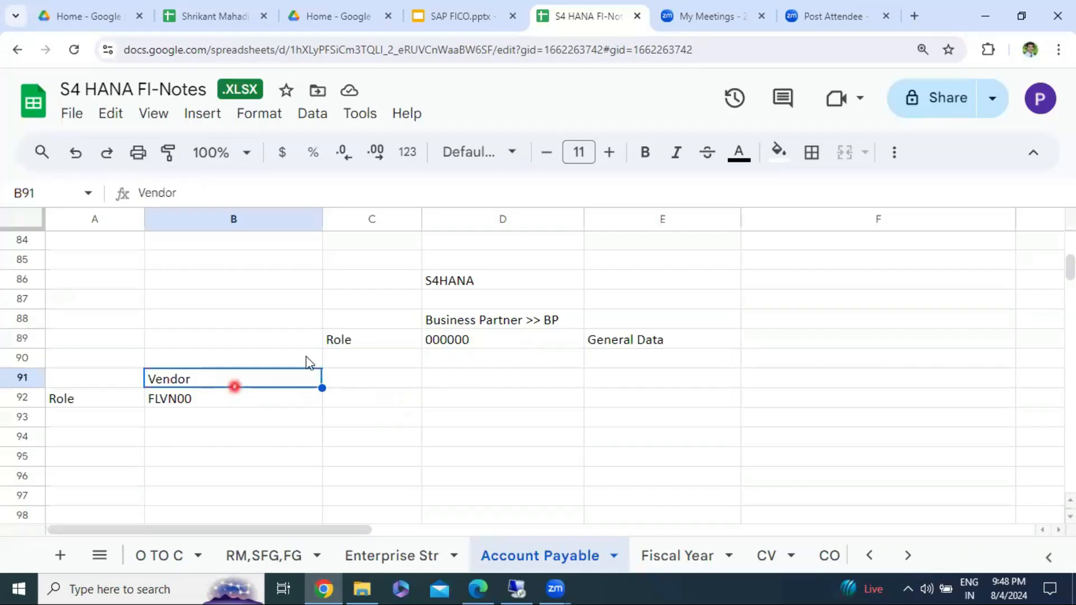
{"action": "left_click", "coordinate": [437, 342]}
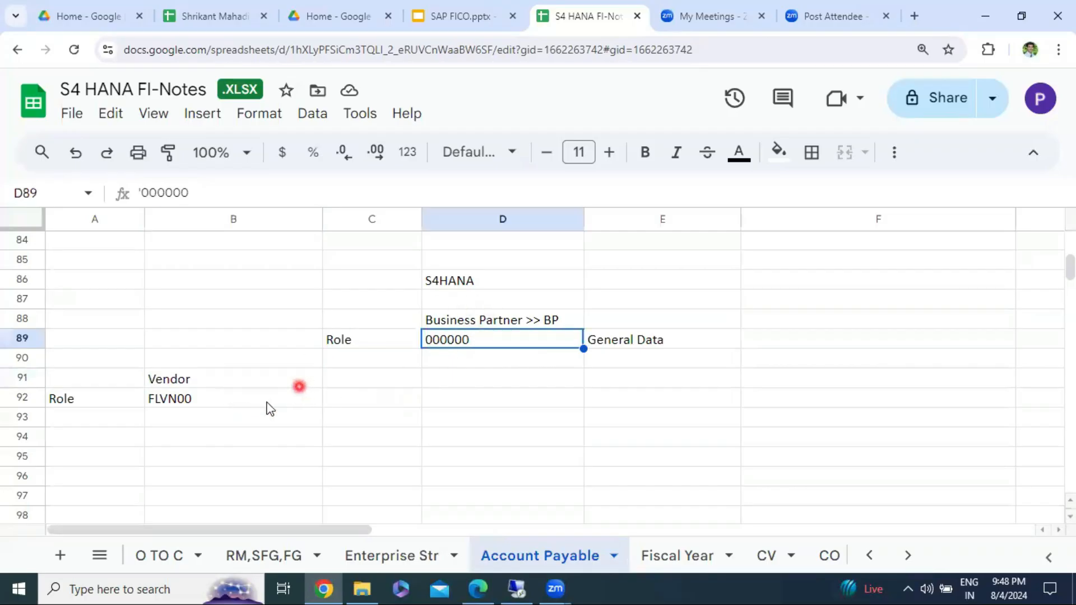
{"action": "left_click", "coordinate": [234, 402]}
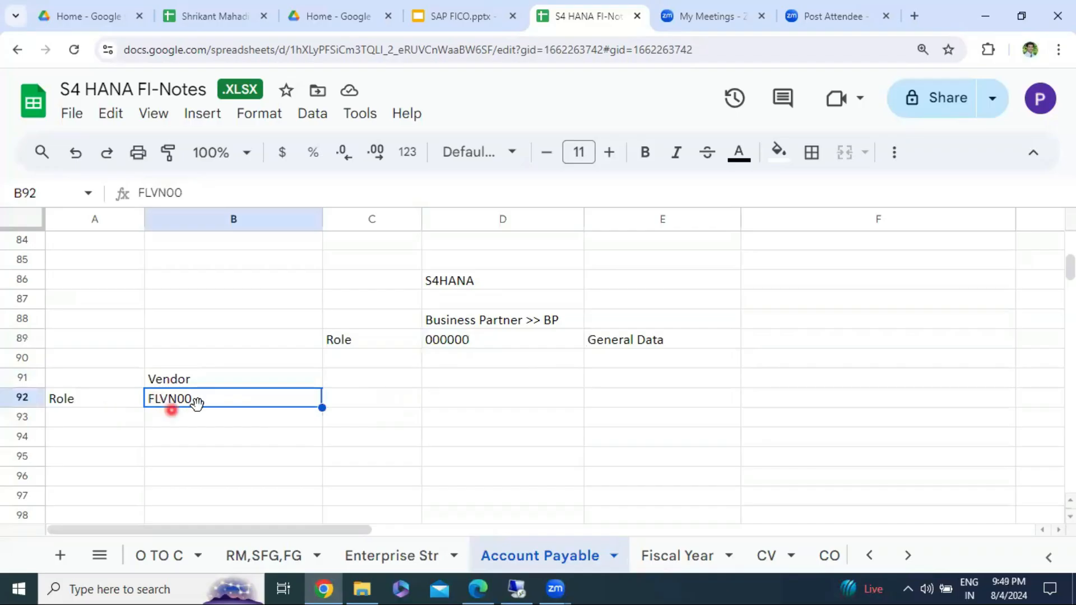
- Describe vendor role FLVN00 as Company Code Data in cell C92
{"action": "left_click", "coordinate": [347, 406]}
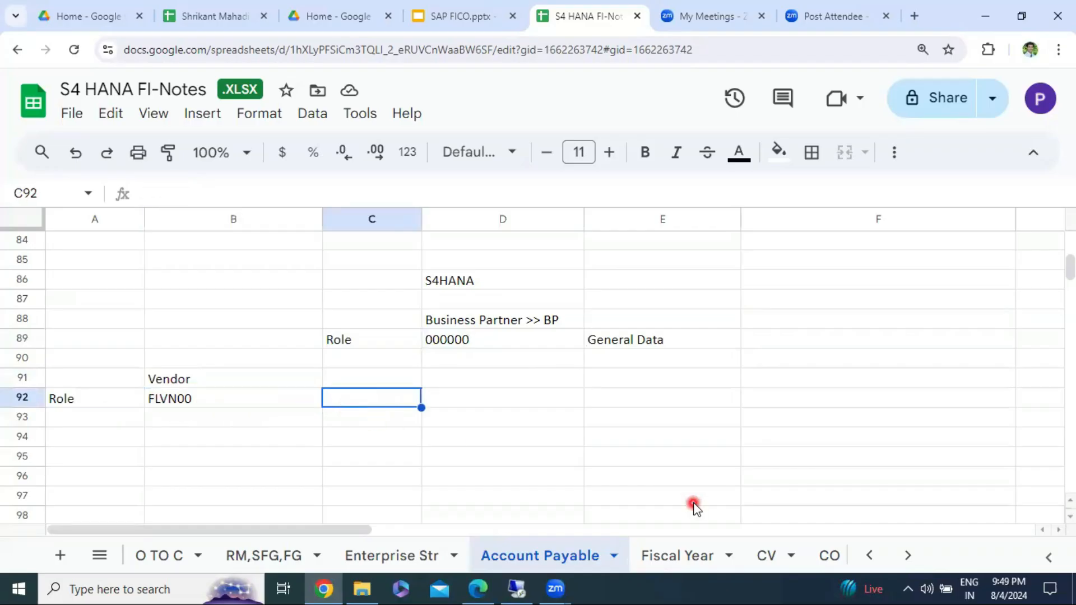
{"action": "type", "text": "Company Code Data"}
{"action": "key", "text": "Return"}
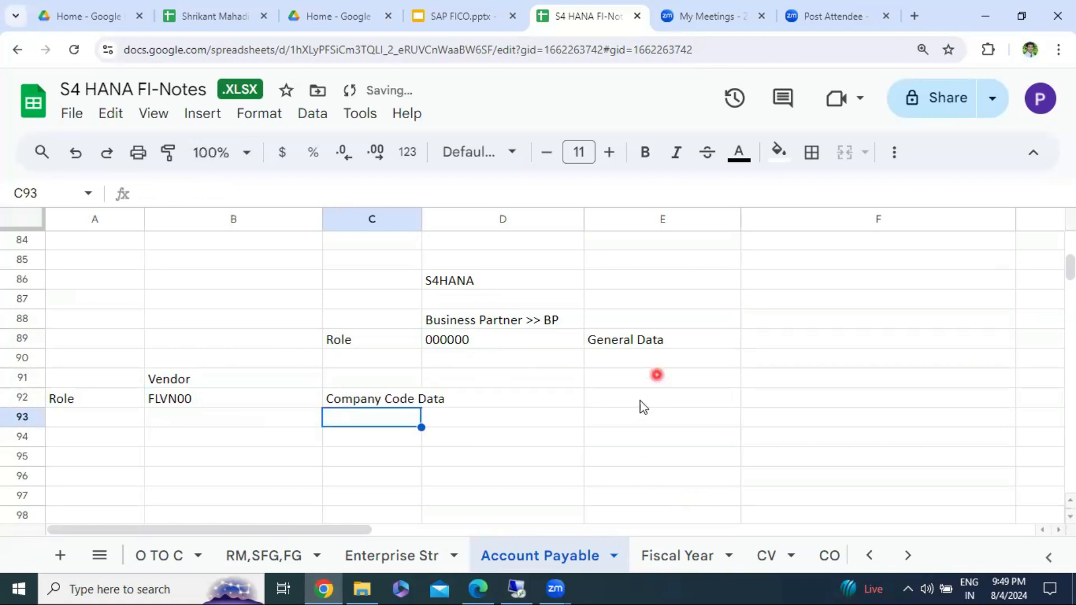
- Add a second vendor role FLVN01 in cell B93 and describe it as Purchasing Data in C93
{"action": "left_click", "coordinate": [378, 403]}
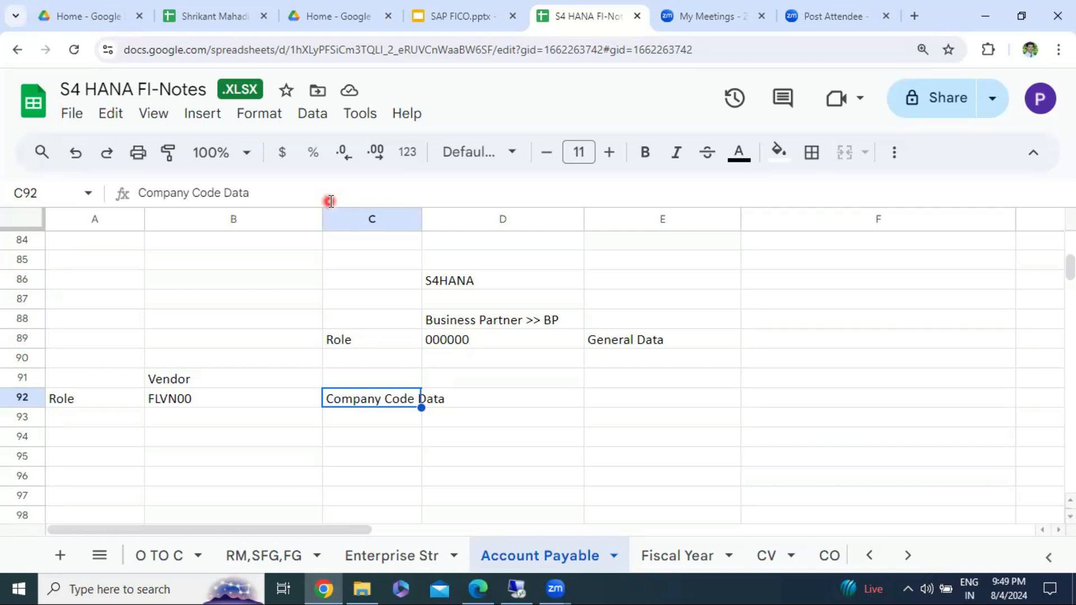
{"action": "left_click", "coordinate": [175, 419]}
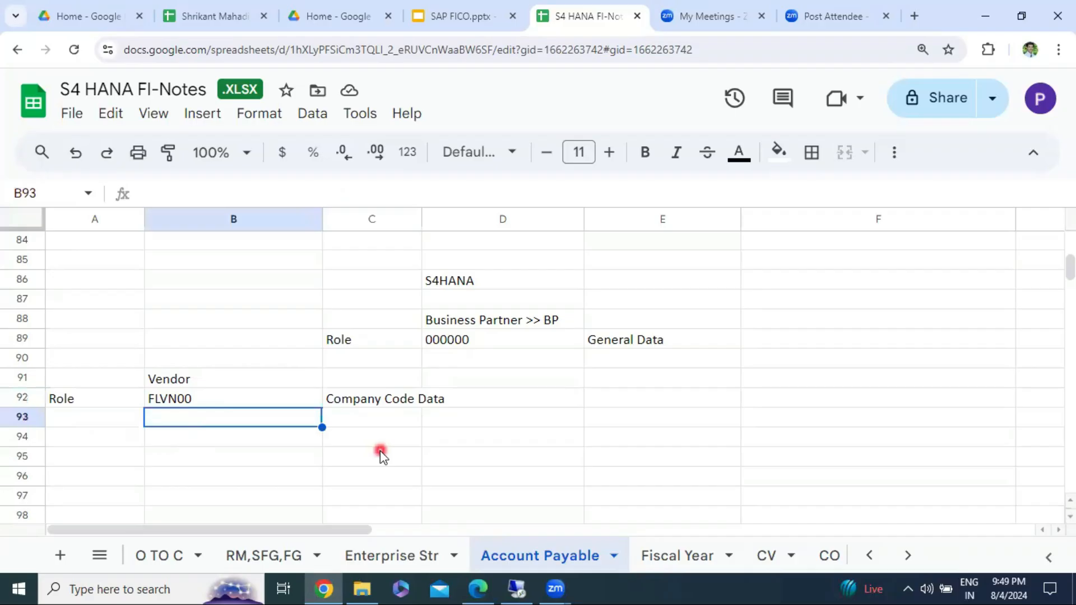
{"action": "type", "text": "FLVN01"}
{"action": "key", "text": "Return"}
{"action": "key", "text": "Up"}
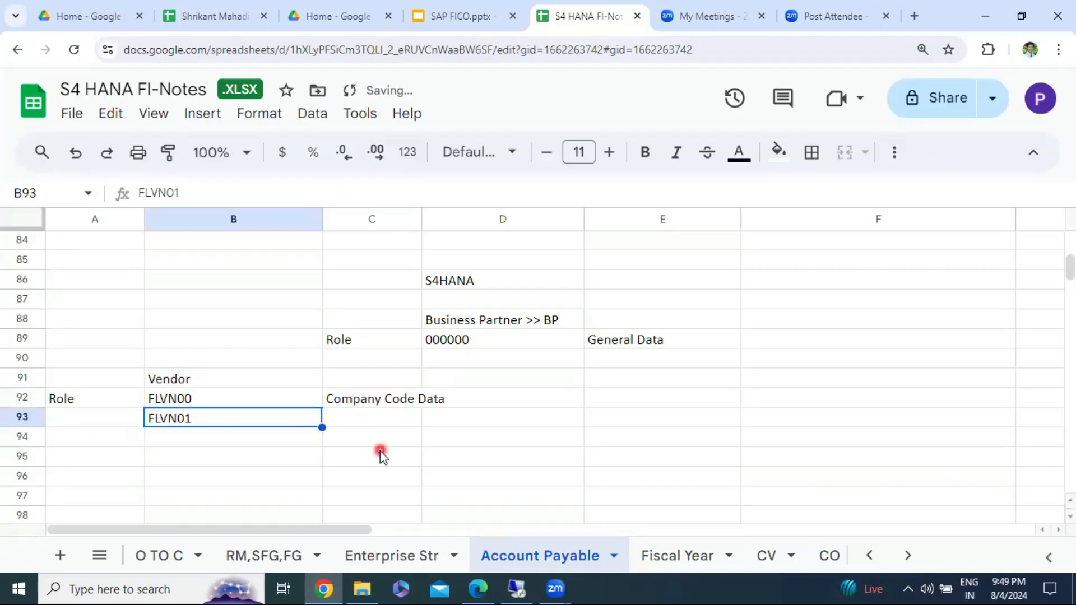
{"action": "key", "text": "Right"}
{"action": "type", "text": "Purc"}
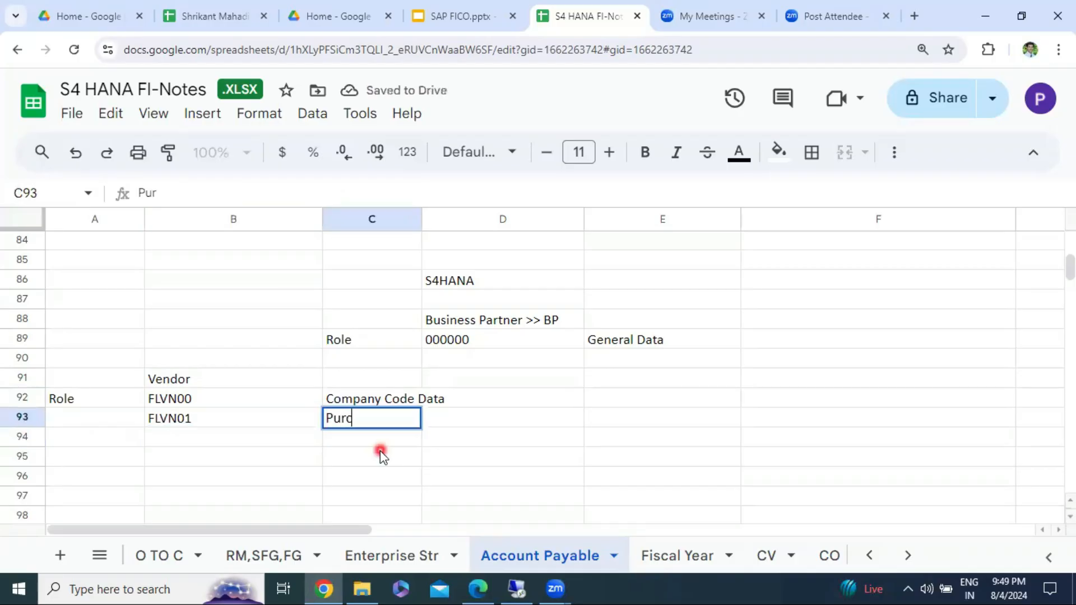
{"action": "type", "text": "hasing Data"}
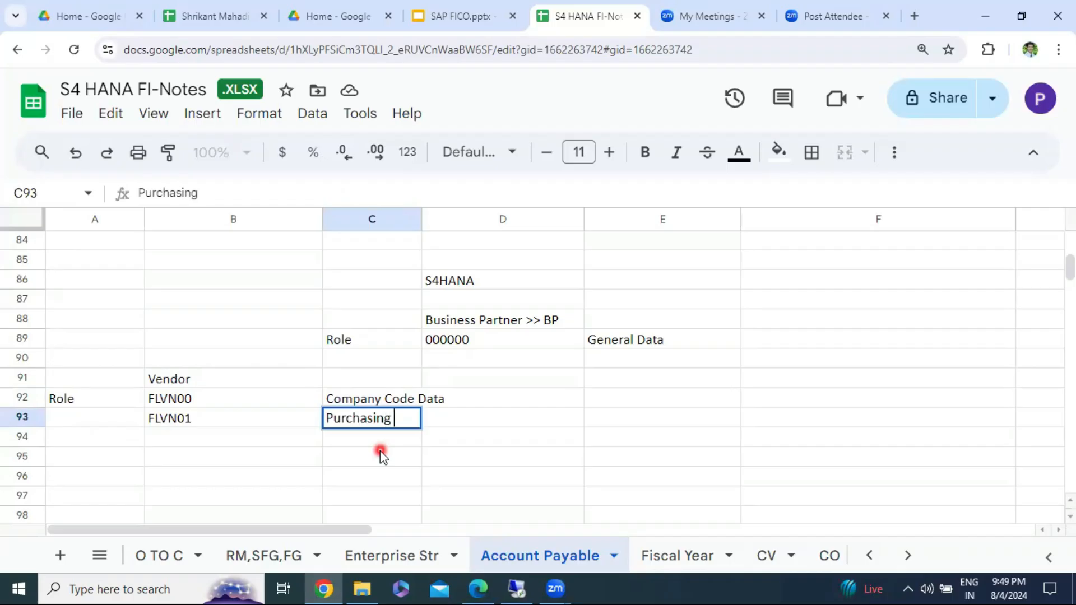
{"action": "key", "text": "Return"}
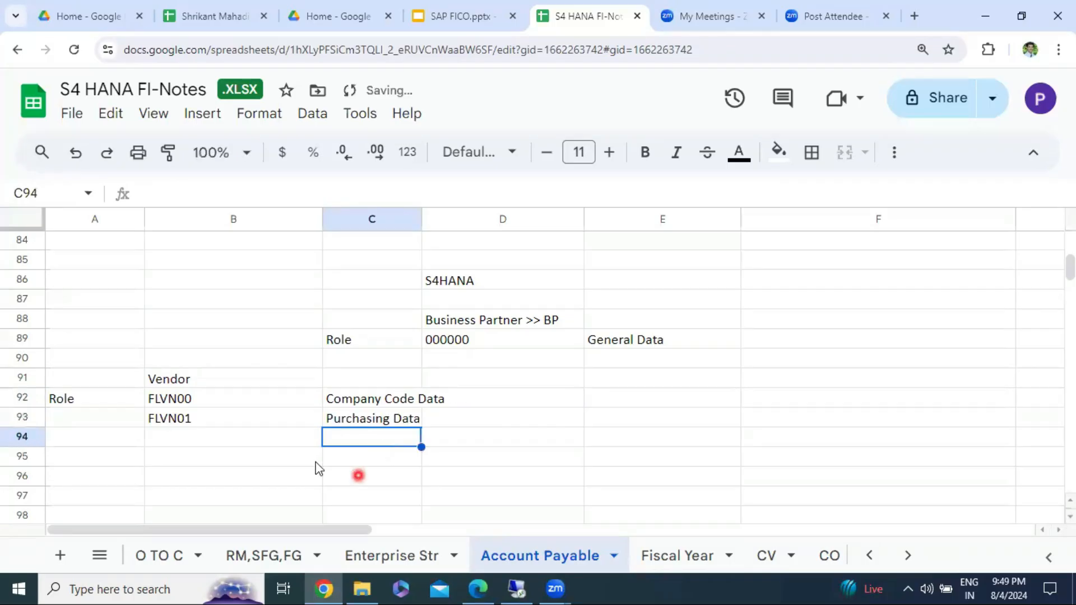
- Review both vendor roles with their data descriptions, along with the general Business Partner role row
{"action": "left_click", "coordinate": [335, 421]}
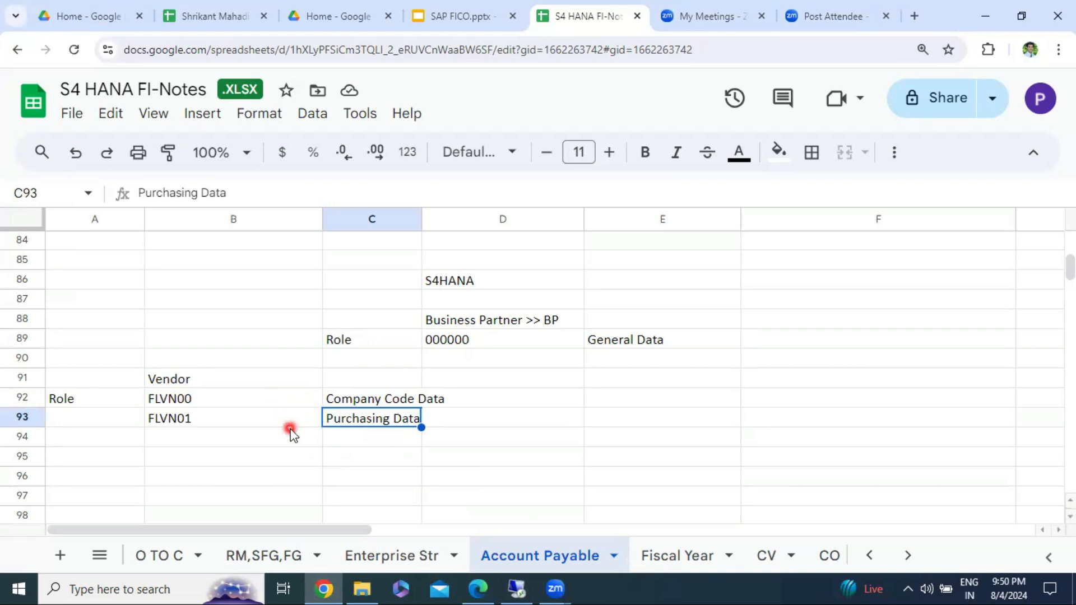
{"action": "left_click", "coordinate": [246, 421]}
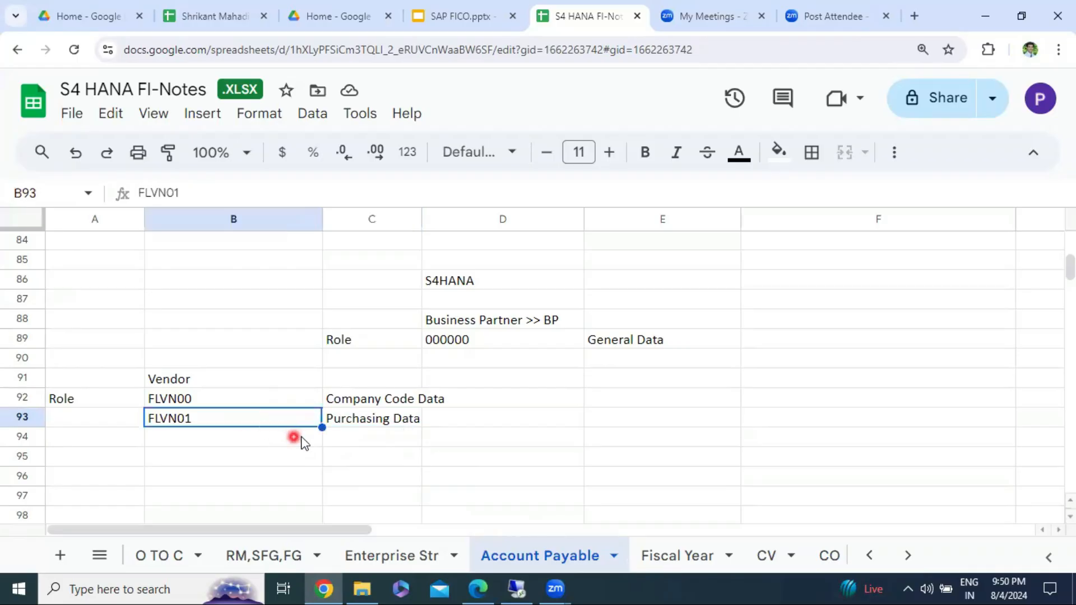
{"action": "left_click", "coordinate": [339, 420]}
{"action": "left_click", "coordinate": [296, 426]}
{"action": "left_click", "coordinate": [335, 424]}
{"action": "left_click", "coordinate": [308, 401]}
{"action": "left_click", "coordinate": [341, 398]}
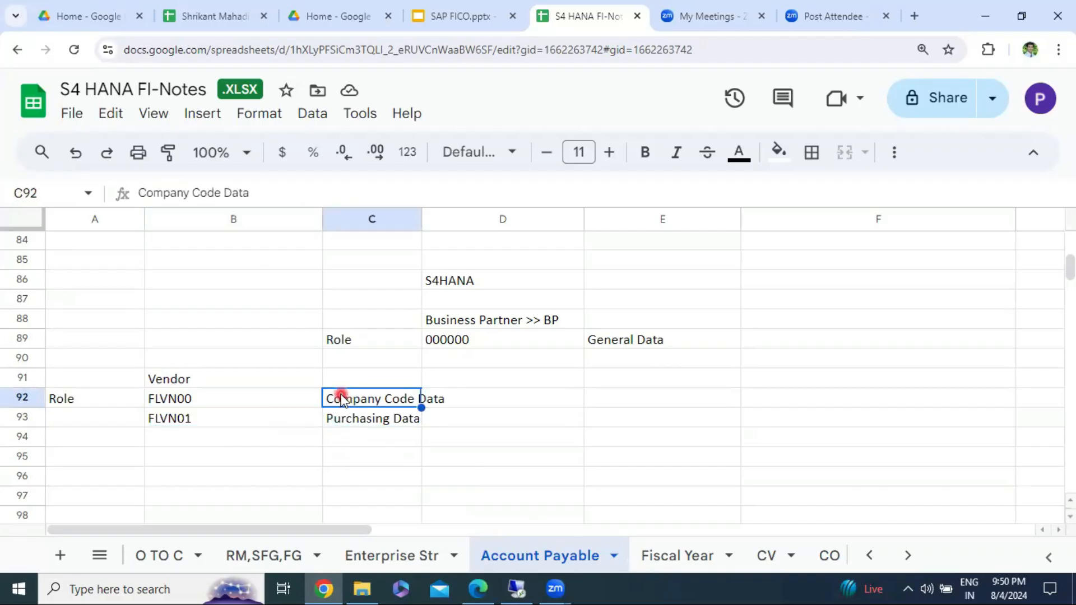
{"action": "left_click", "coordinate": [248, 400]}
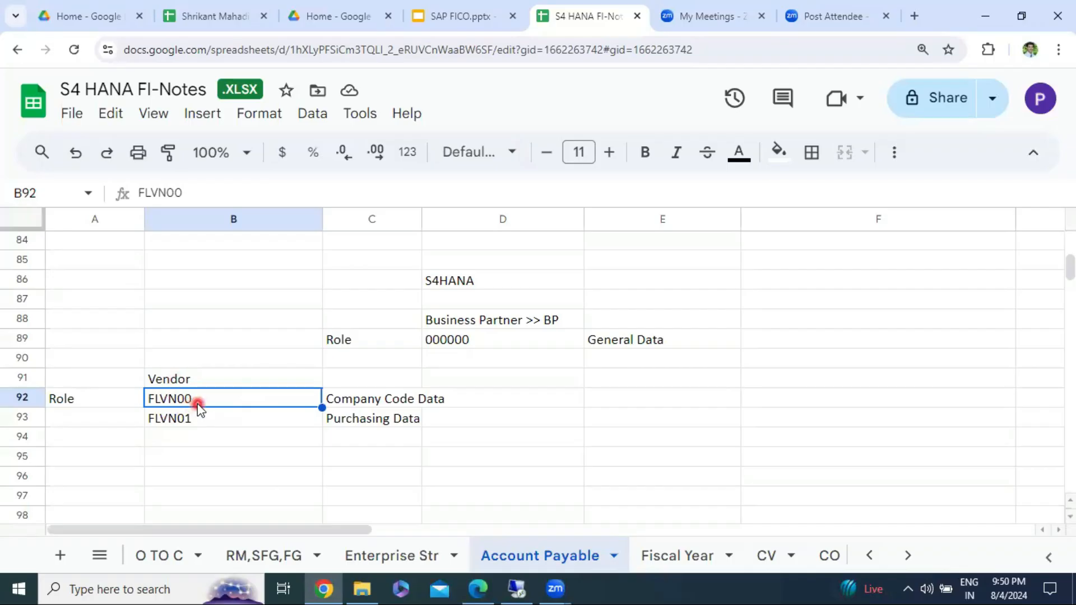
{"action": "left_click", "coordinate": [391, 403]}
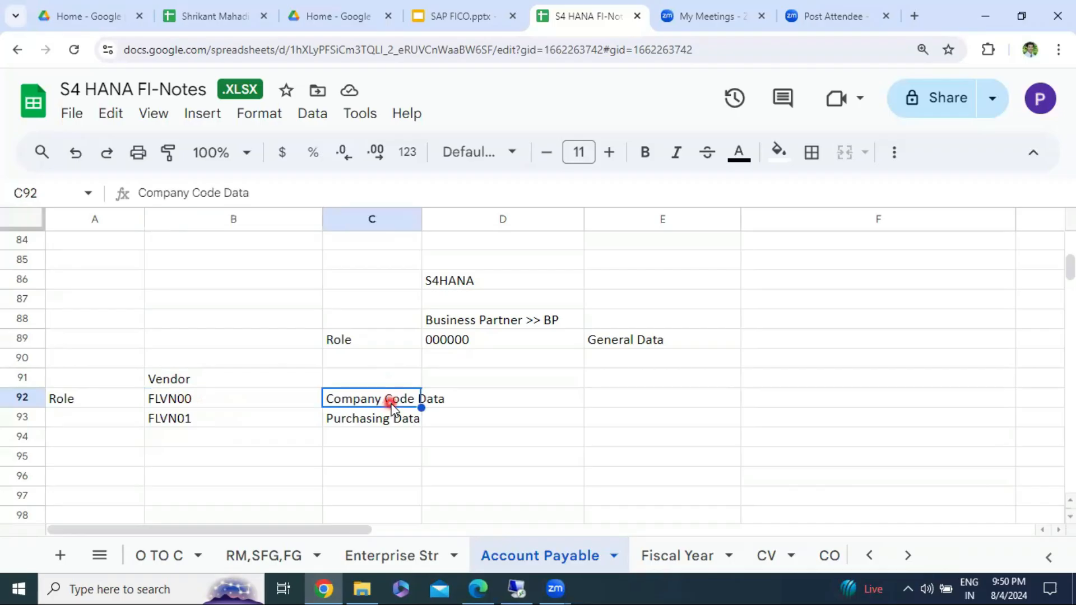
{"action": "left_click", "coordinate": [199, 423]}
{"action": "left_click", "coordinate": [348, 433]}
{"action": "left_click", "coordinate": [362, 401]}
{"action": "left_click", "coordinate": [202, 381]}
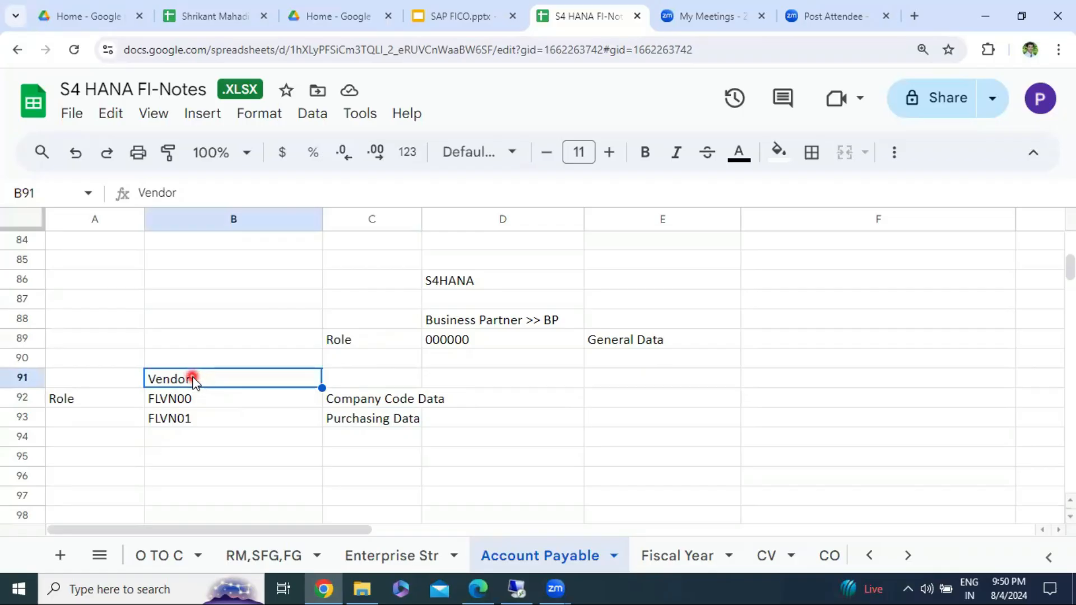
{"action": "left_click", "coordinate": [496, 322]}
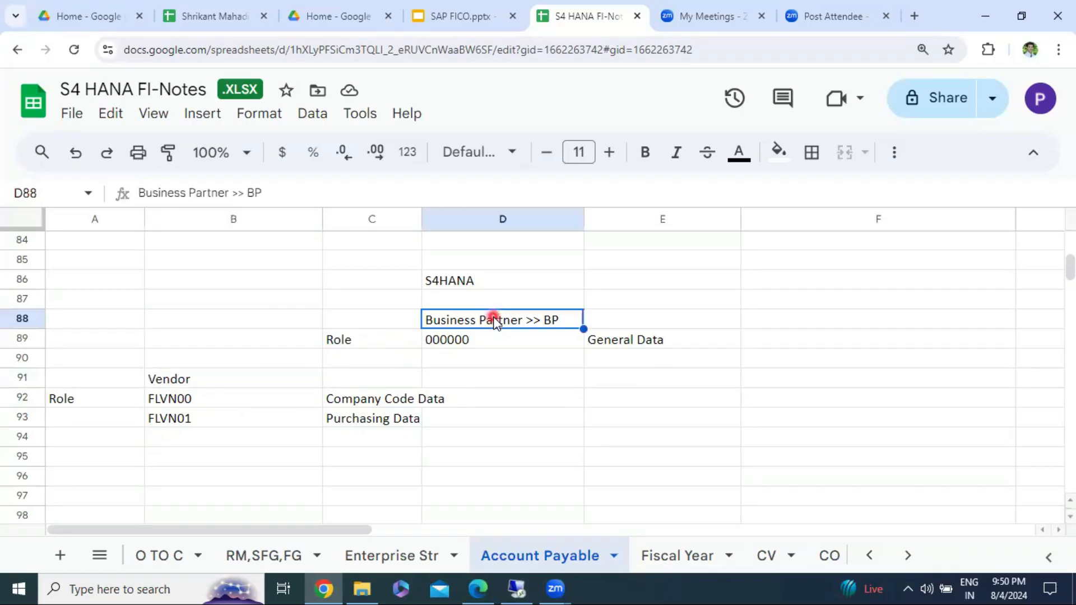
{"action": "left_click", "coordinate": [478, 340]}
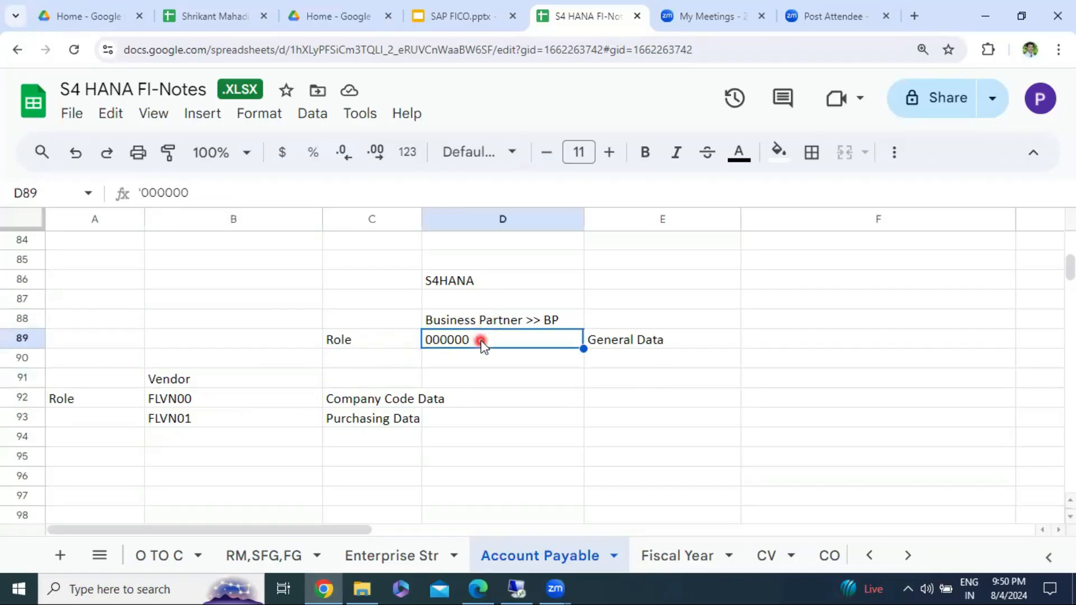
{"action": "left_click", "coordinate": [638, 341]}
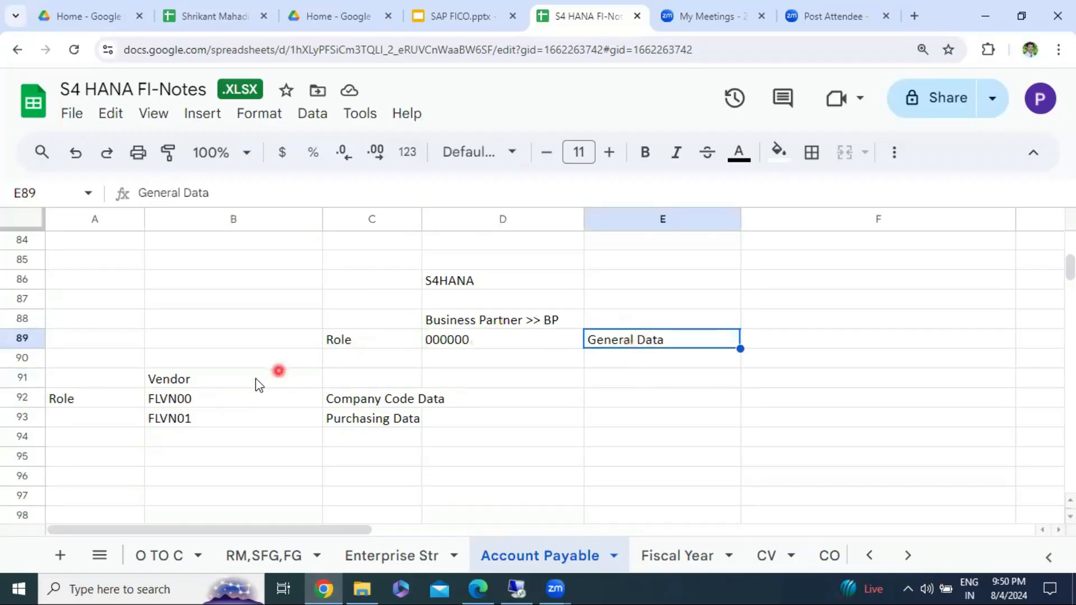
{"action": "left_click", "coordinate": [227, 395]}
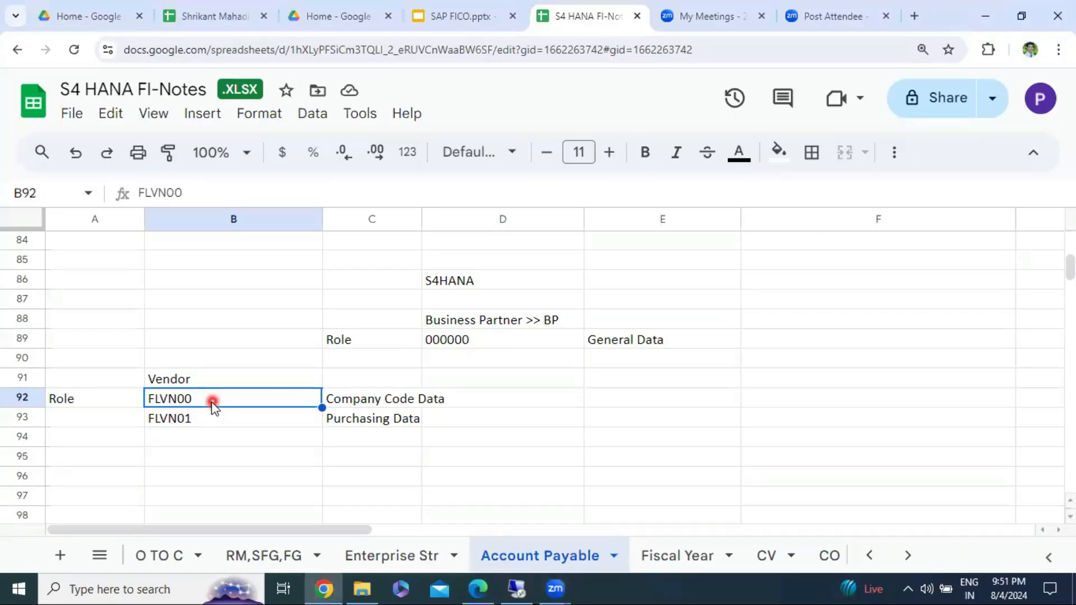
{"action": "left_click", "coordinate": [215, 422]}
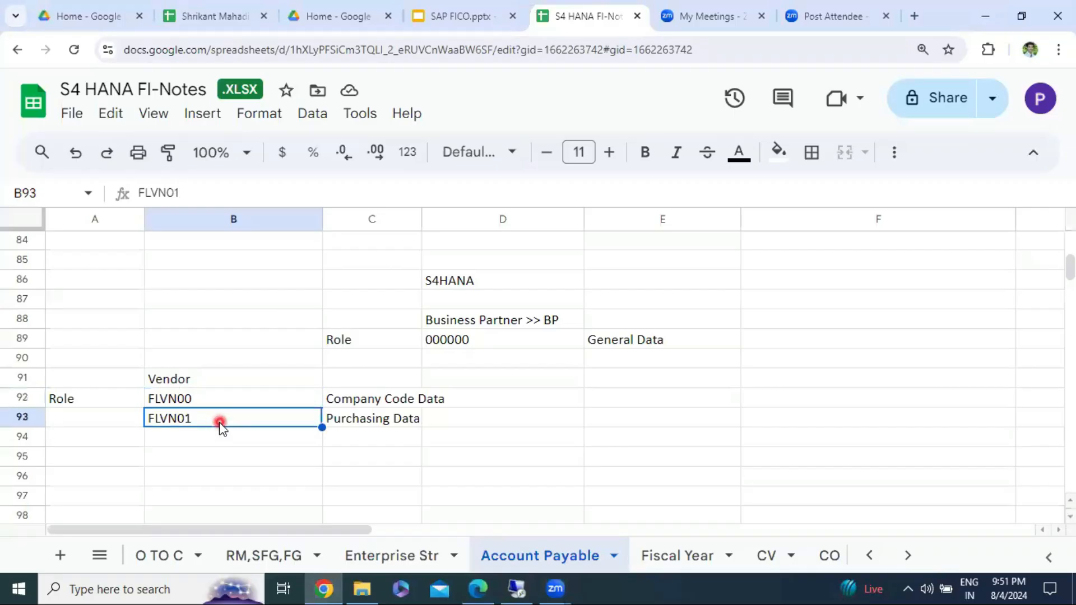
{"action": "left_click_drag", "start_coordinate": [224, 407], "coordinate": [224, 399]}
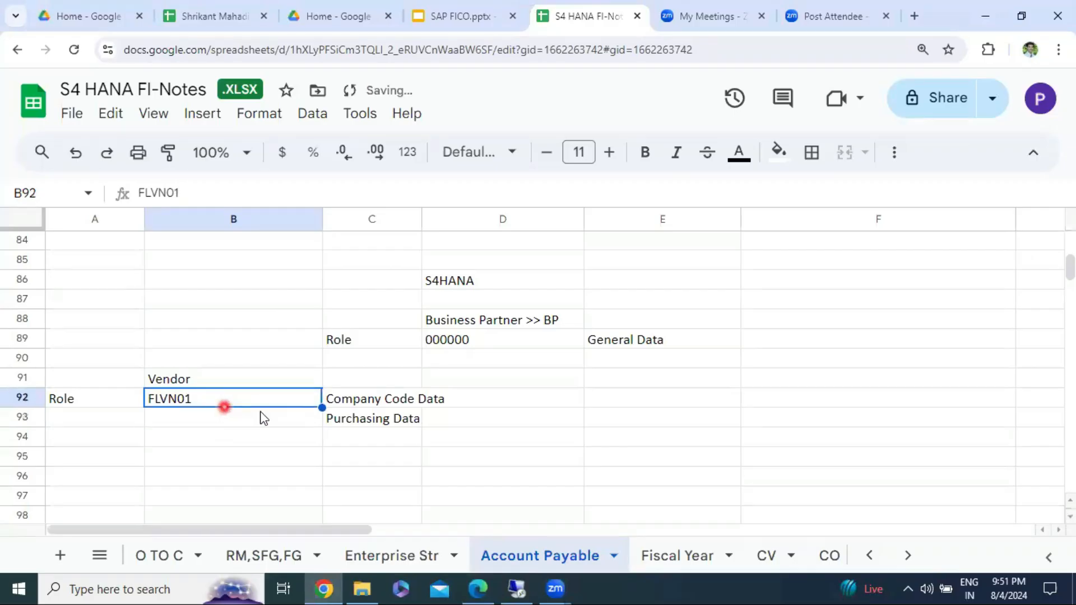
{"action": "left_click", "coordinate": [391, 400]}
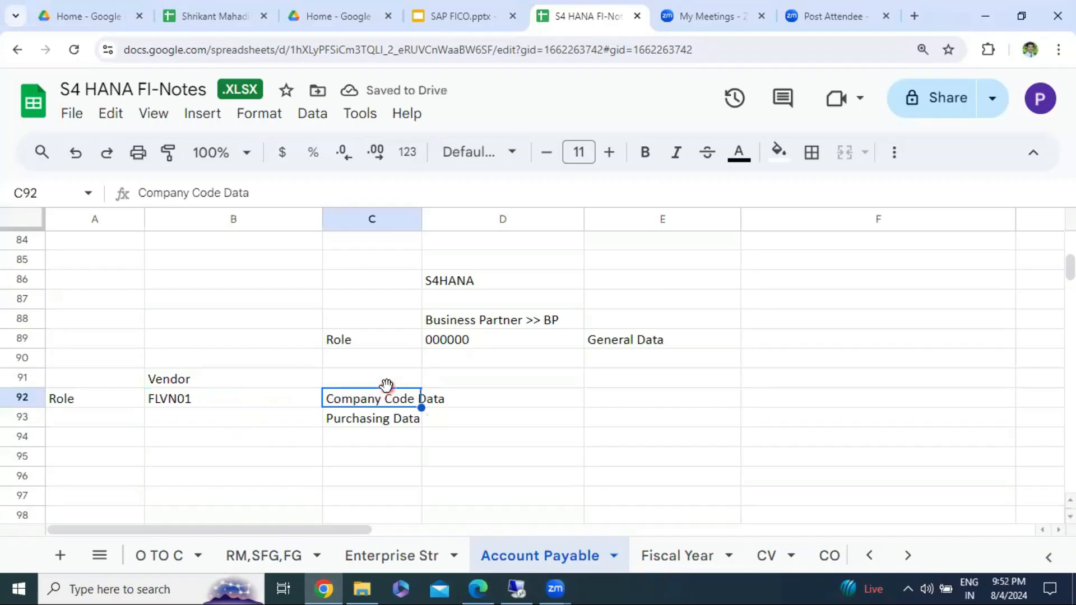
{"action": "left_click", "coordinate": [179, 419]}
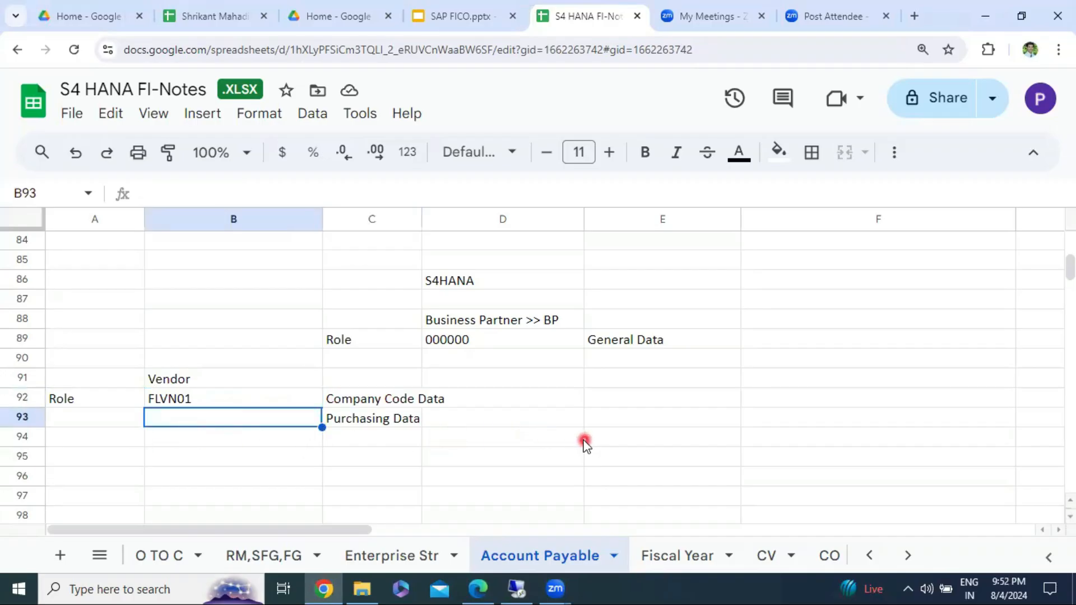
{"action": "key", "text": "ctrl+z"}
{"action": "left_click", "coordinate": [237, 425]}
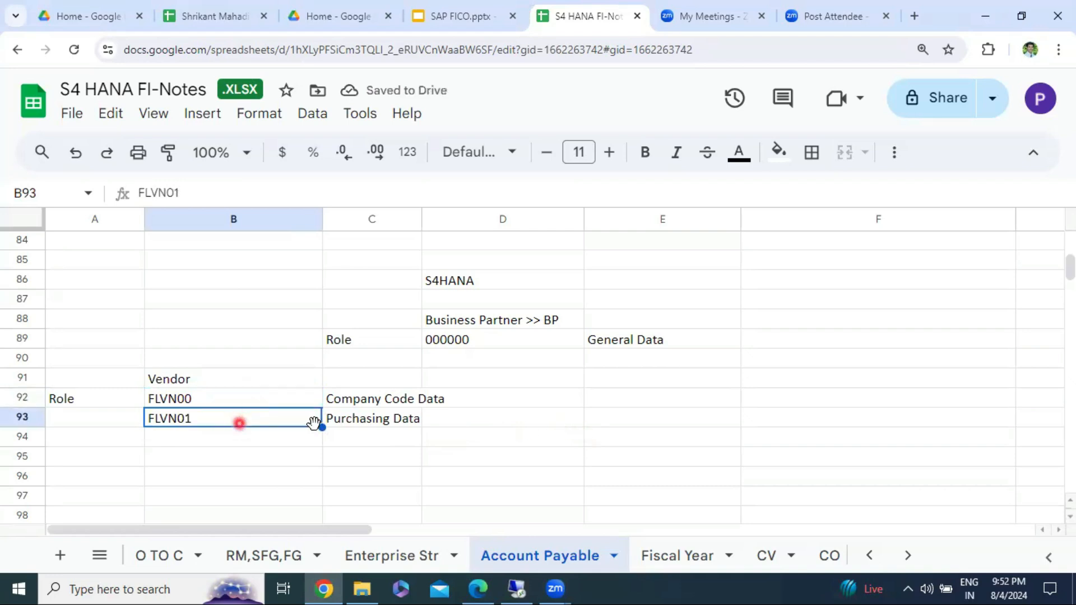
{"action": "left_click", "coordinate": [353, 427]}
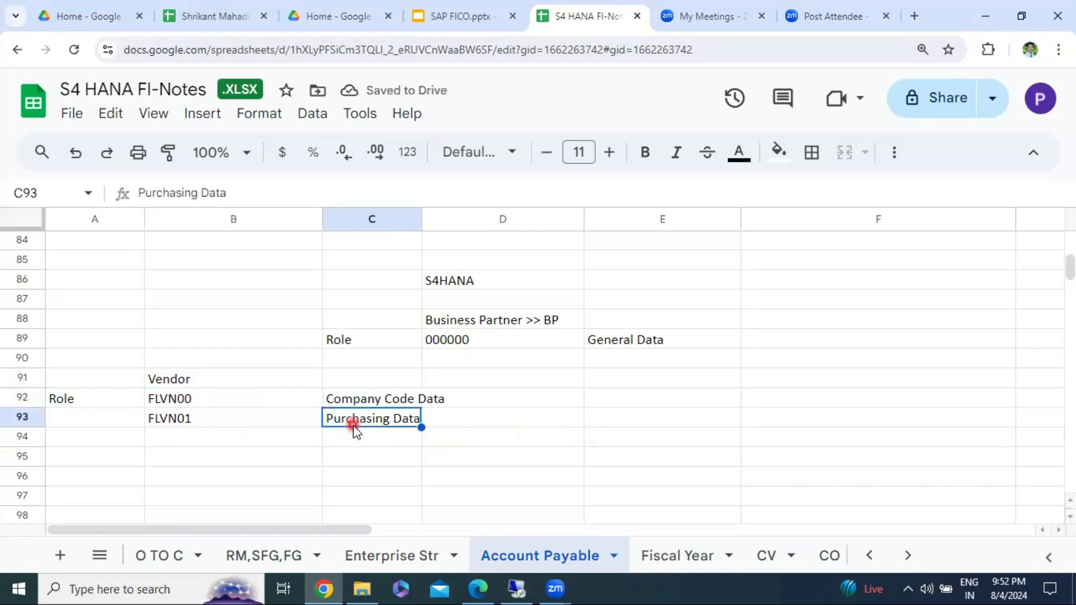
{"action": "left_click", "coordinate": [463, 437]}
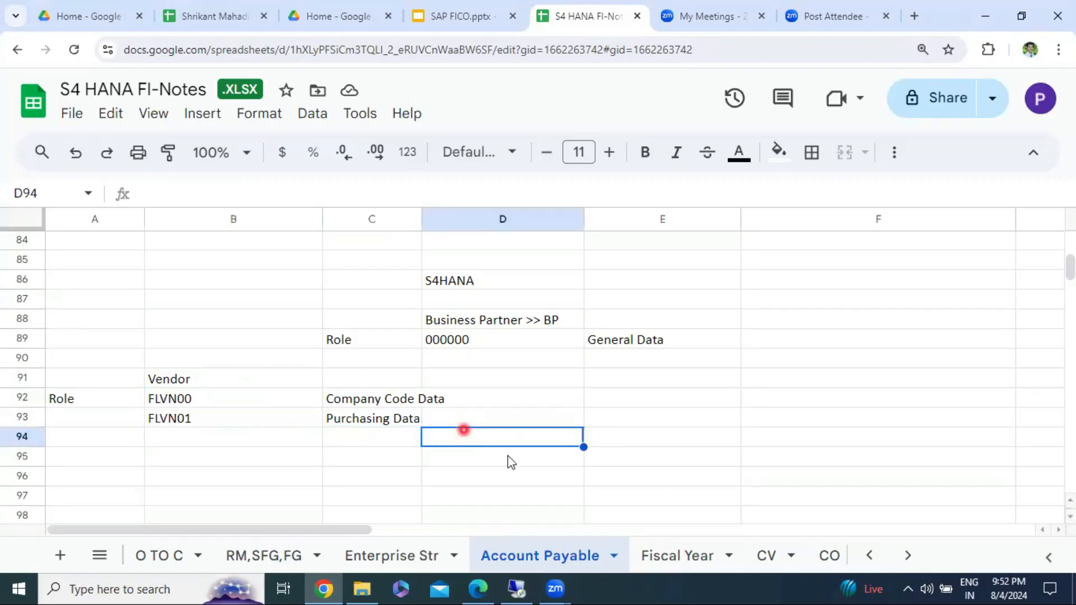
- Enter the heading Customer in cell E91 and move it to F91
{"action": "left_click", "coordinate": [628, 379]}
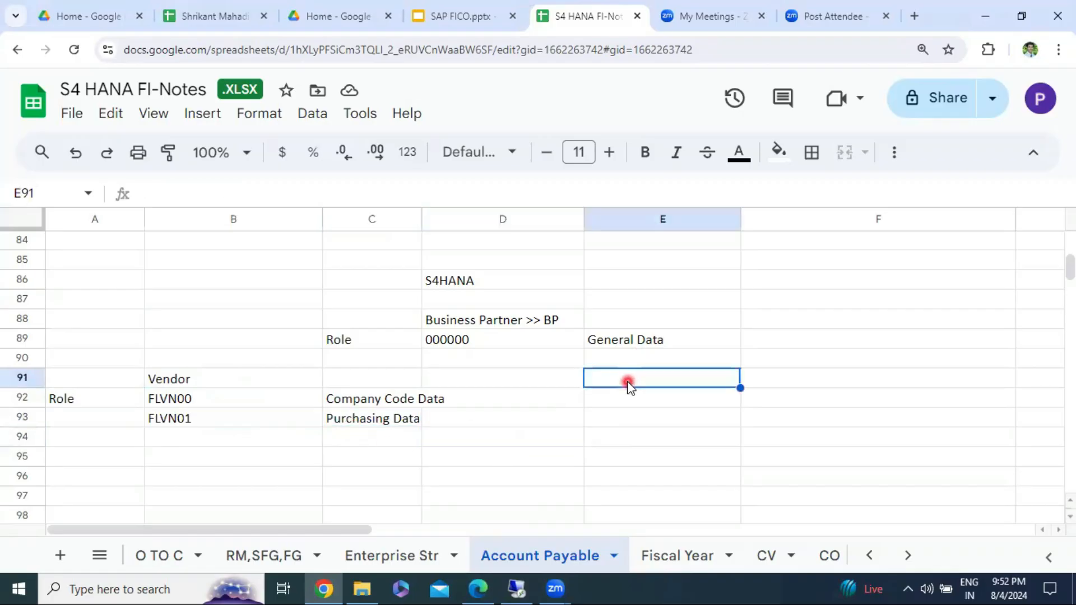
{"action": "type", "text": "Customer"}
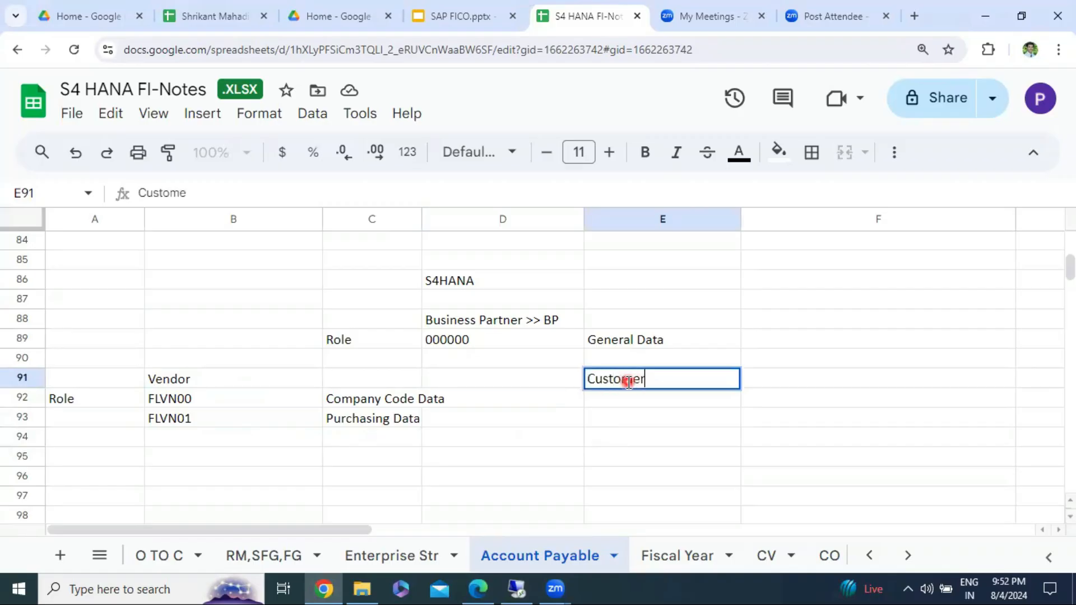
{"action": "left_click", "coordinate": [813, 455]}
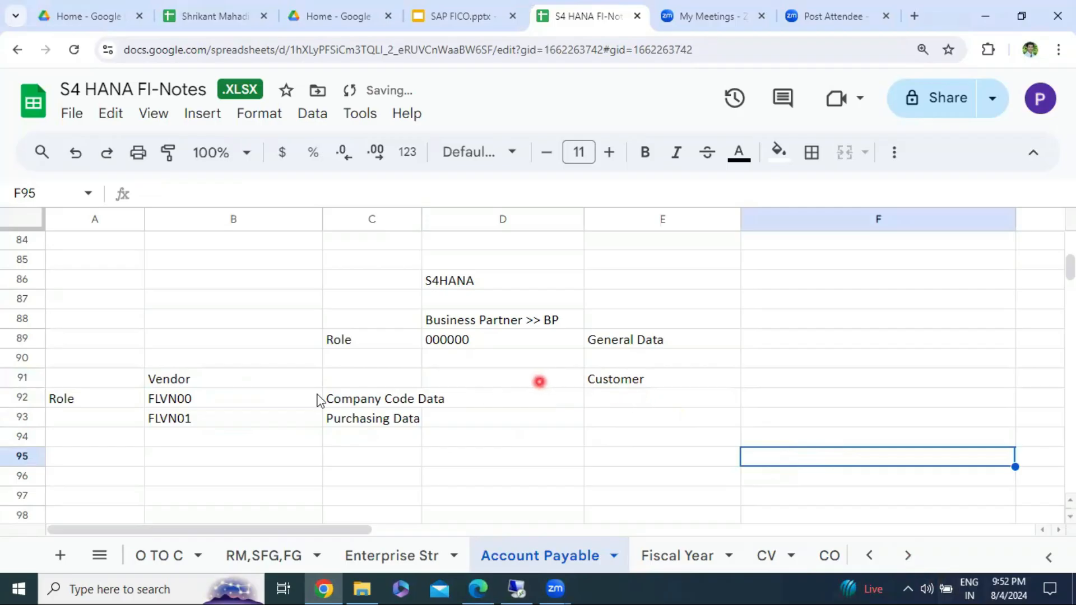
{"action": "left_click", "coordinate": [640, 385]}
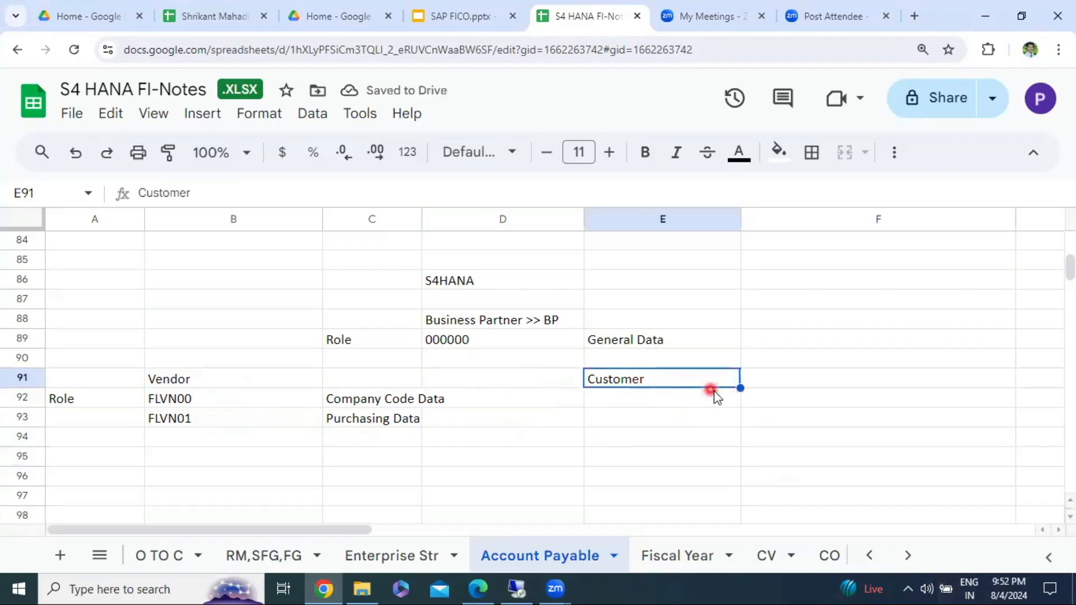
{"action": "key", "text": "ctrl+c"}
{"action": "left_click", "coordinate": [760, 385]}
{"action": "key", "text": "ctrl+v"}
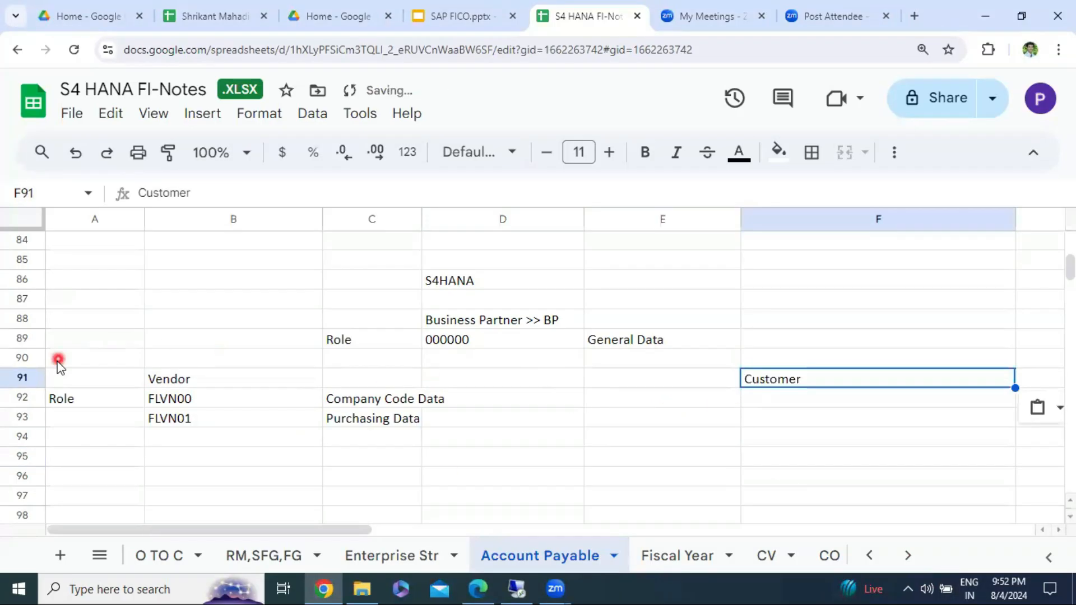
- Move the Role label from cell A92 to E92, beside the customer column
{"action": "left_click", "coordinate": [81, 403]}
{"action": "key", "text": "ctrl+x"}
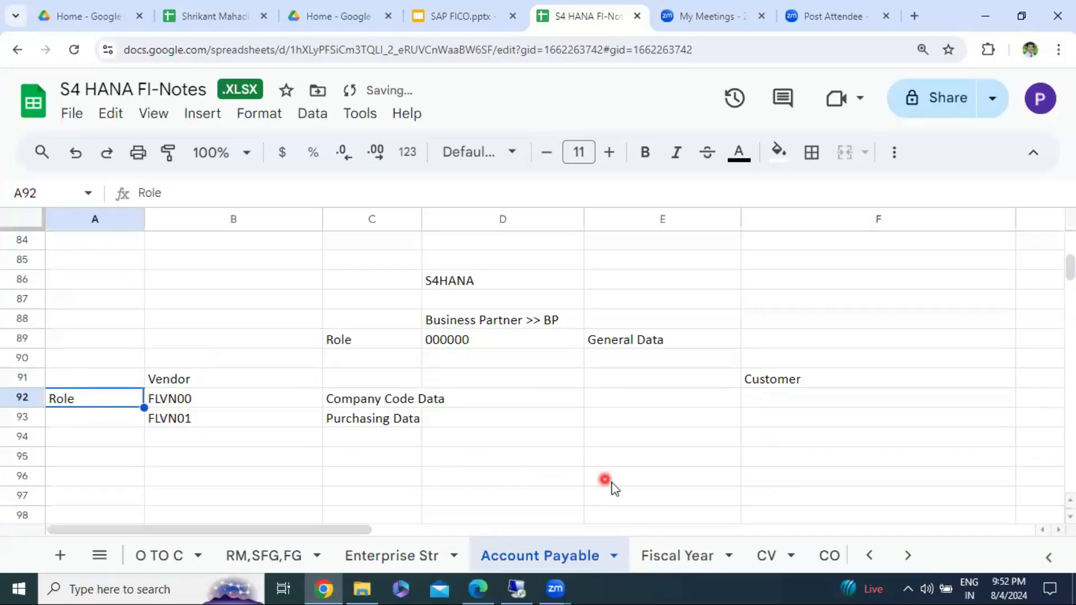
{"action": "left_click", "coordinate": [664, 397]}
{"action": "key", "text": "ctrl+v"}
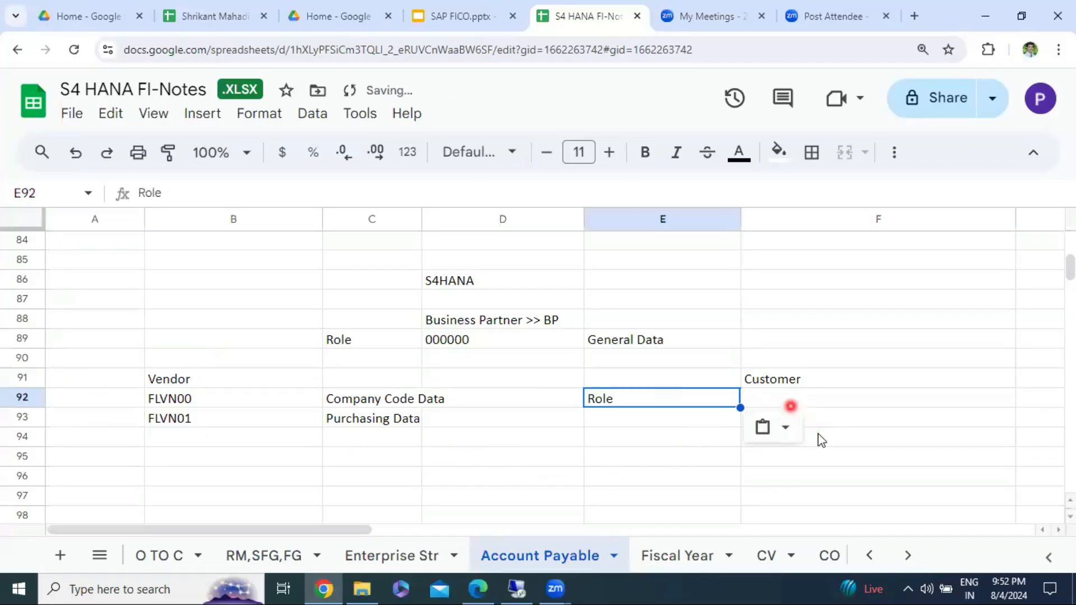
- Enter the customer role FLCU00 in cell F92 under the Customer heading
{"action": "left_click", "coordinate": [788, 399]}
{"action": "type", "text": "FL"}
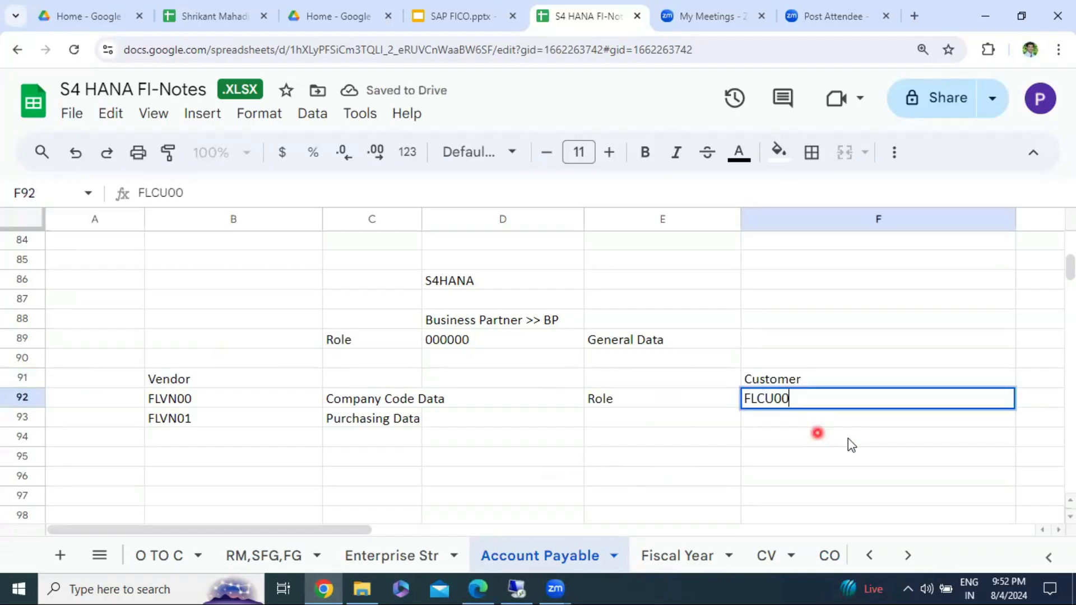
{"action": "type", "text": "CU00"}
{"action": "key", "text": "Return"}
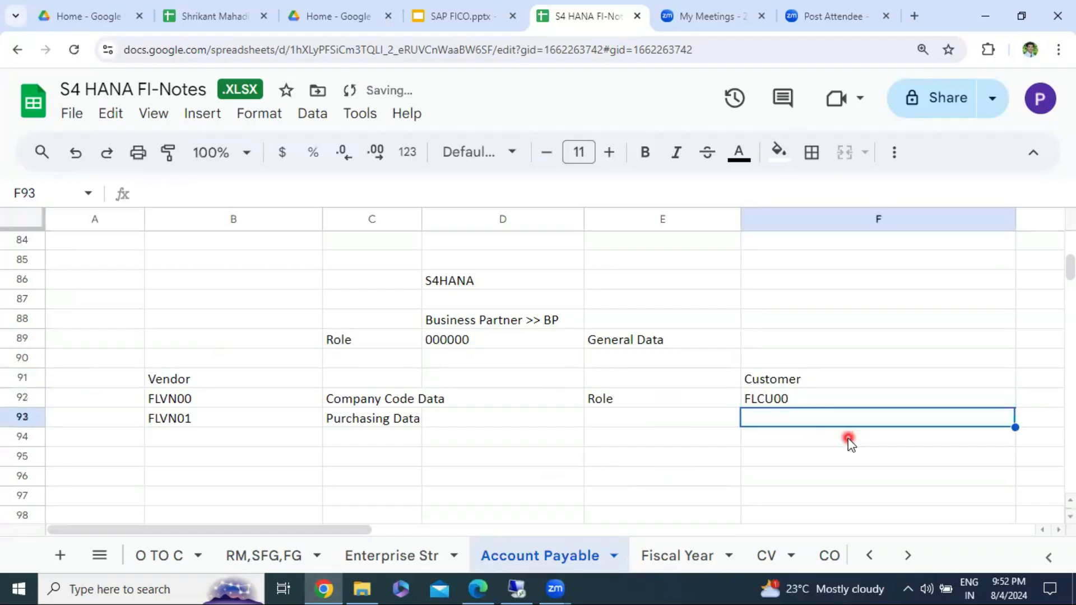
- Copy the Company Code Data description from C92 to G92 for the first customer role
{"action": "key", "text": "Left"}
{"action": "key", "text": "Left"}
{"action": "key", "text": "Left"}
{"action": "key", "text": "Up"}
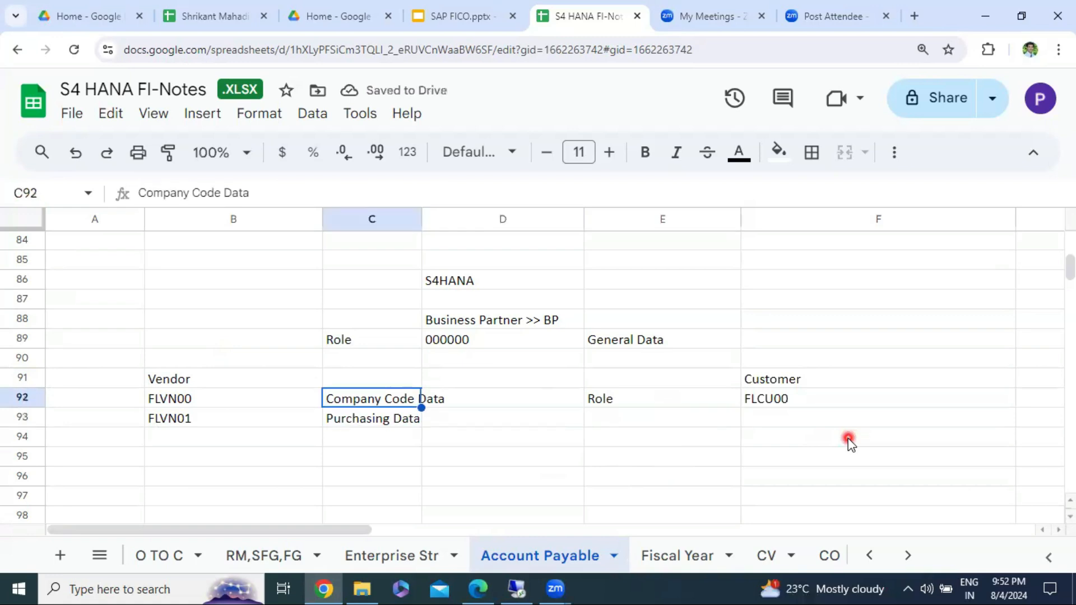
{"action": "key", "text": "ctrl+c"}
{"action": "key", "text": "Right"}
{"action": "key", "text": "Right"}
{"action": "key", "text": "Right"}
{"action": "key", "text": "Right"}
{"action": "key", "text": "ctrl+v"}
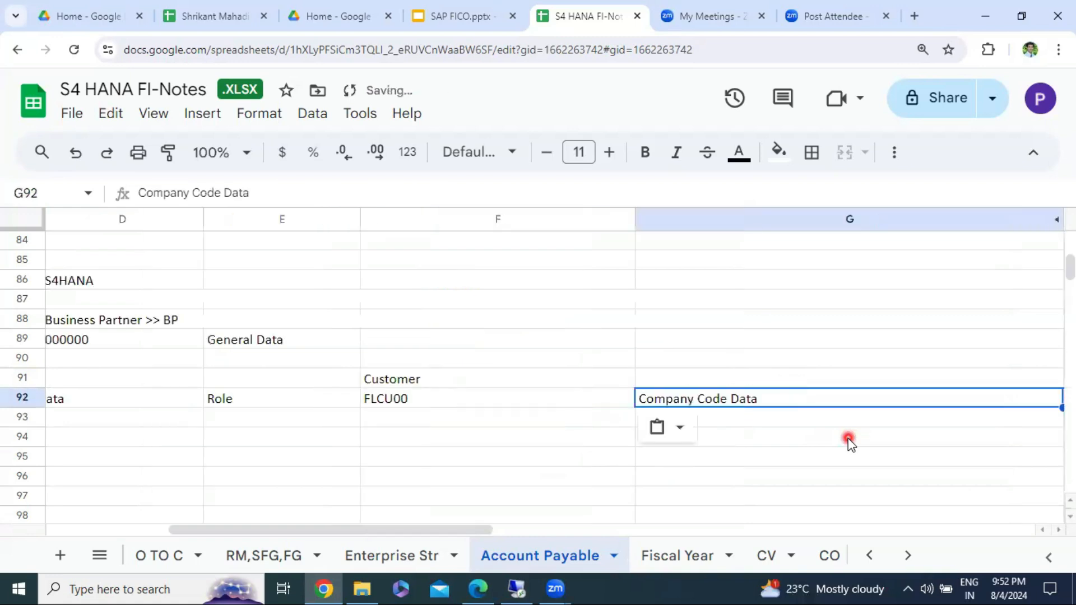
- Add a second customer role FLCU01 in cell F93 below FLCU00
{"action": "key", "text": "Left"}
{"action": "key", "text": "Left"}
{"action": "key", "text": "Right"}
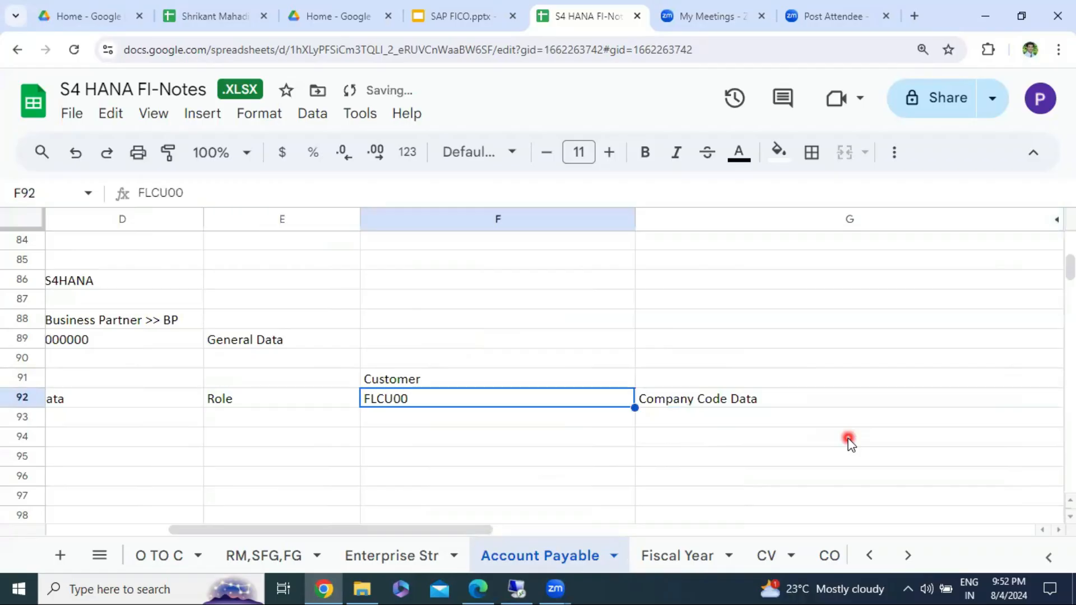
{"action": "key", "text": "Down"}
{"action": "type", "text": "F"}
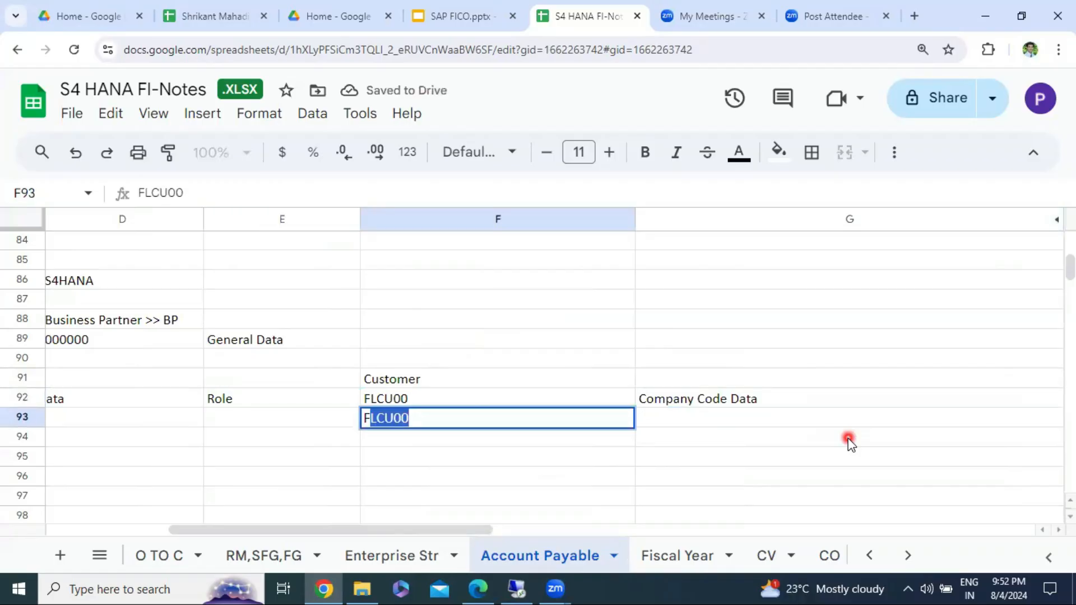
{"action": "type", "text": "LCU01"}
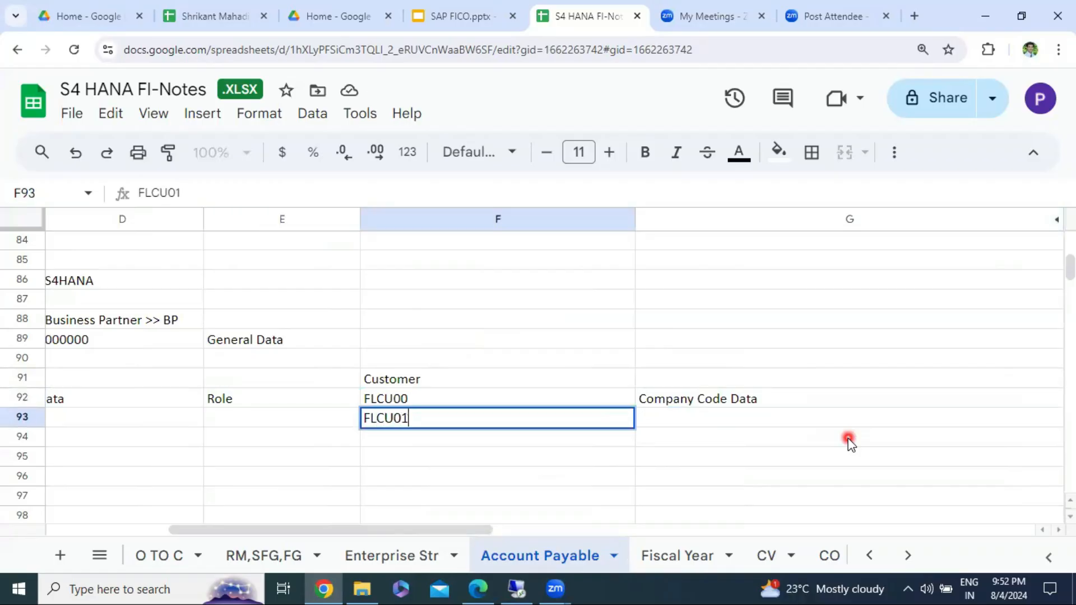
{"action": "key", "text": "Tab"}
- Describe customer role FLCU01 as Sales Data in cell G93
{"action": "key", "text": "Left"}
{"action": "key", "text": "Right"}
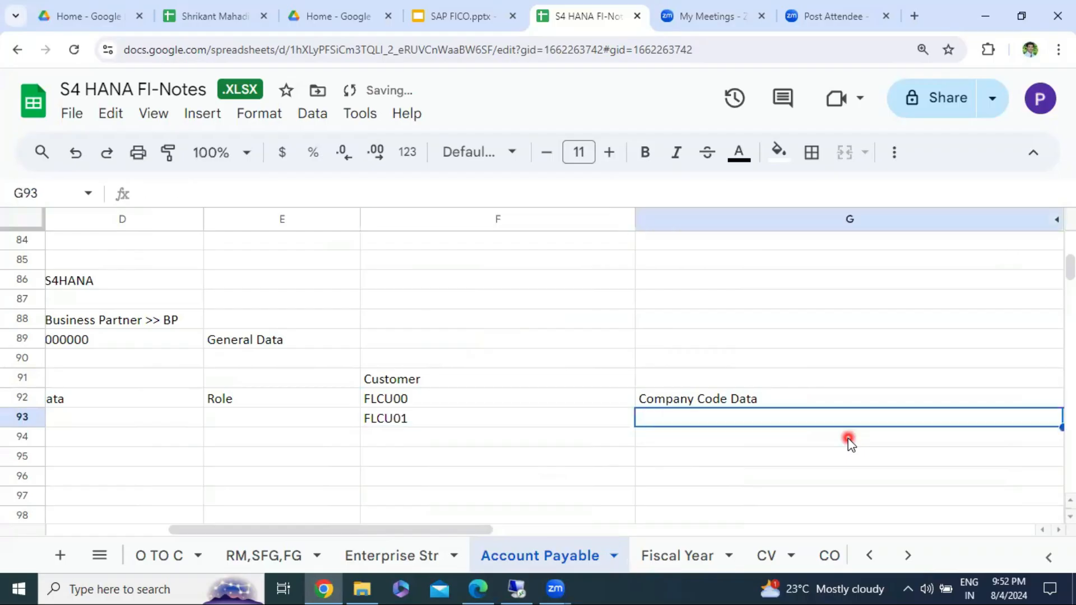
{"action": "type", "text": "sALE"}
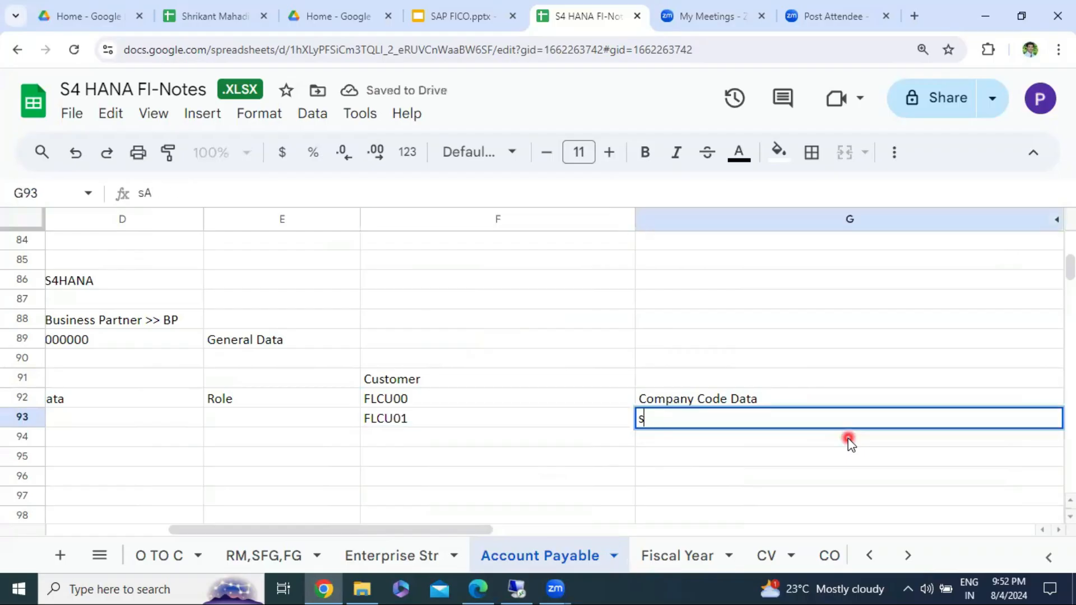
{"action": "key", "text": "BackSpace"}
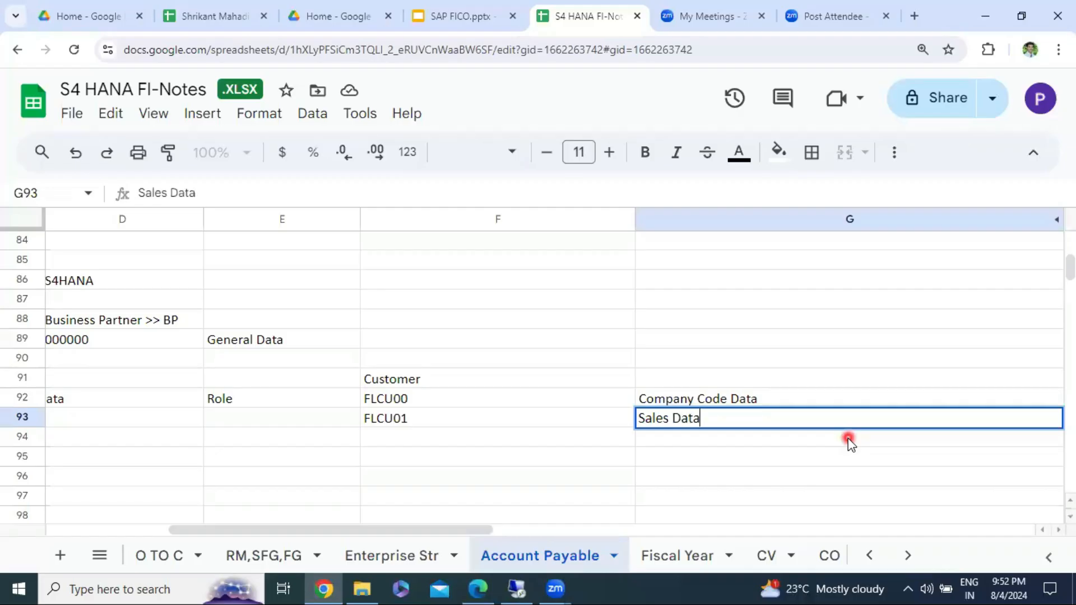
{"action": "left_click", "coordinate": [849, 439]}
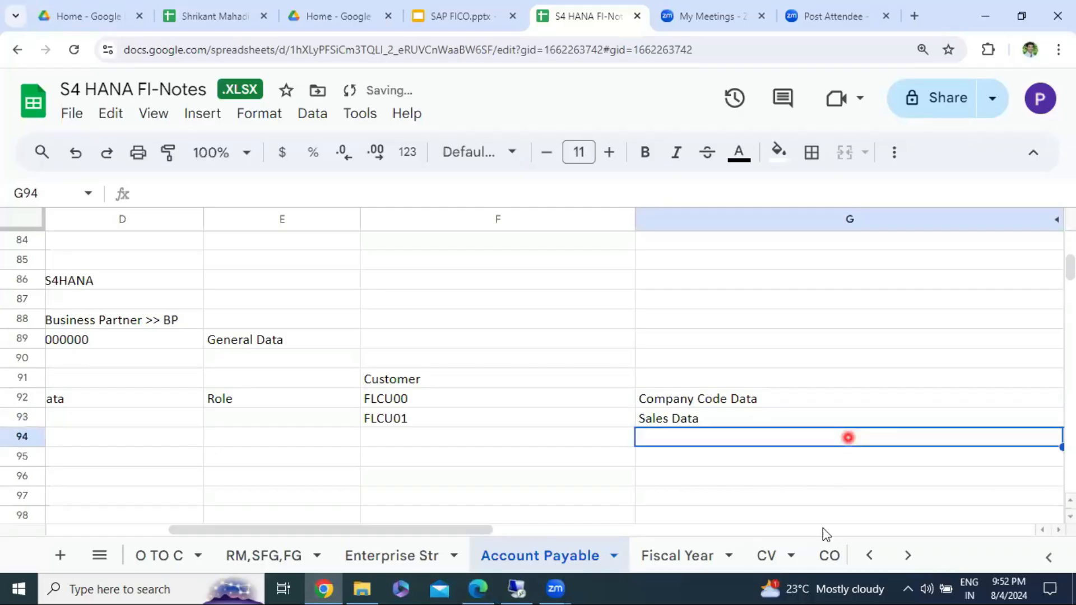
- Review the customer roles and their data descriptions on the Account Payable sheet, along with the Business Partner and General Data entries
{"action": "left_click", "coordinate": [442, 542]}
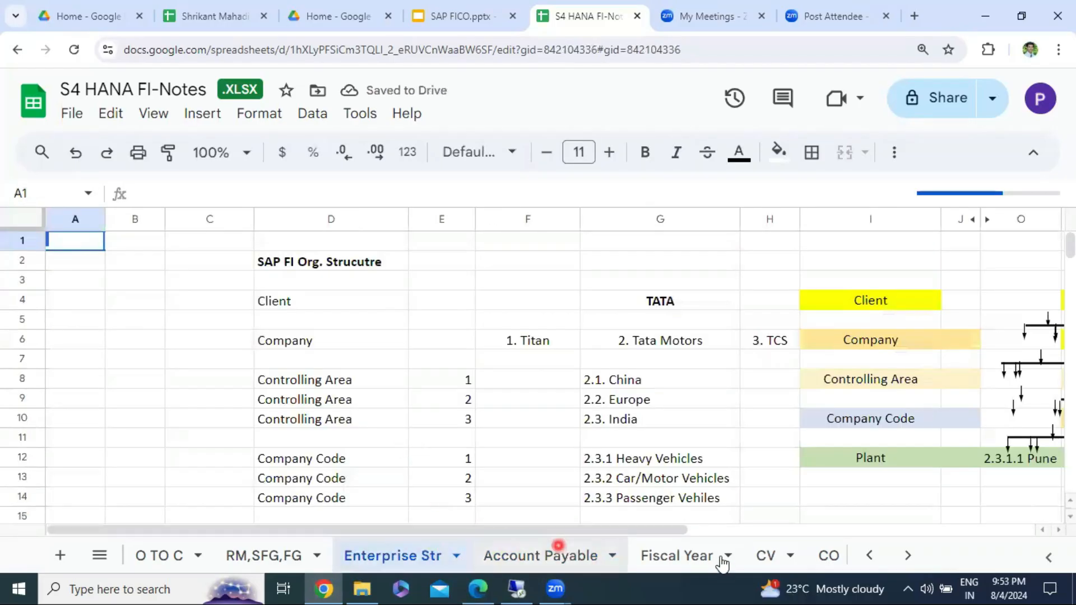
{"action": "left_click", "coordinate": [513, 556]}
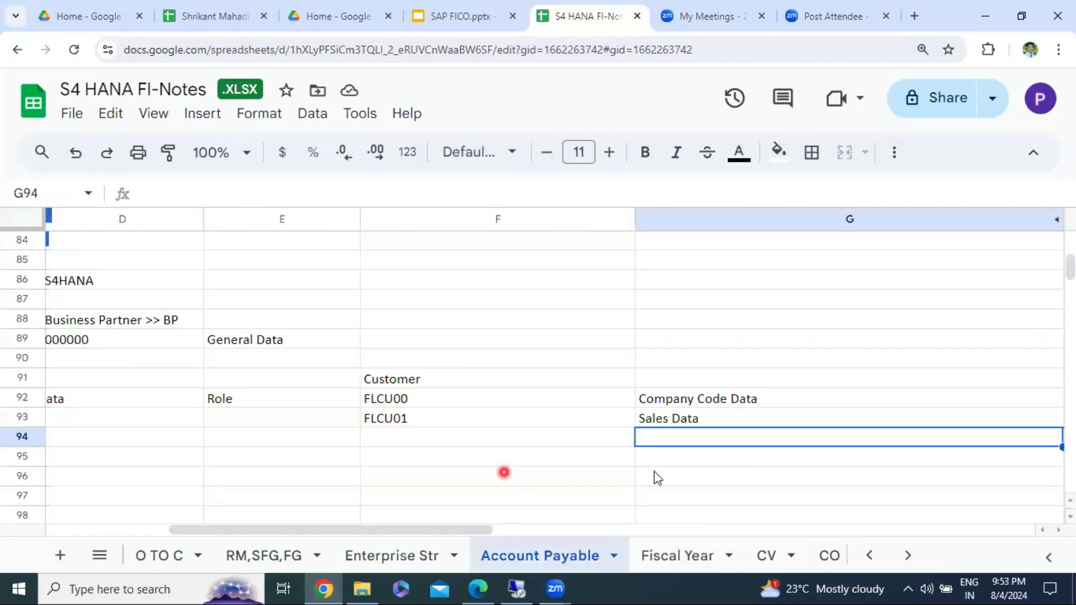
{"action": "left_click_drag", "start_coordinate": [456, 529], "coordinate": [389, 520]}
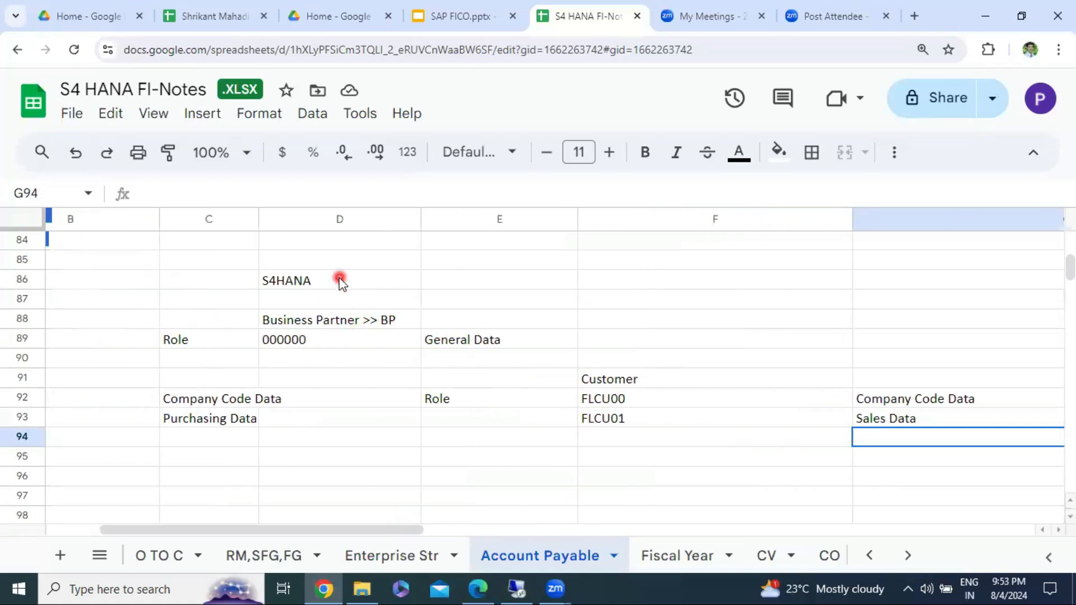
{"action": "left_click", "coordinate": [703, 384]}
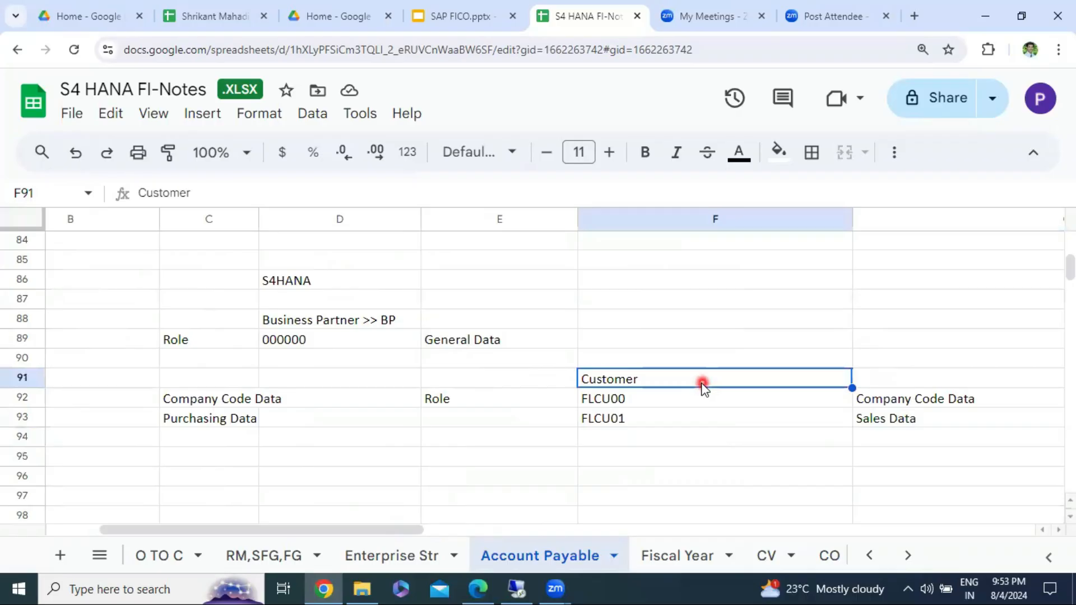
{"action": "left_click", "coordinate": [361, 325]}
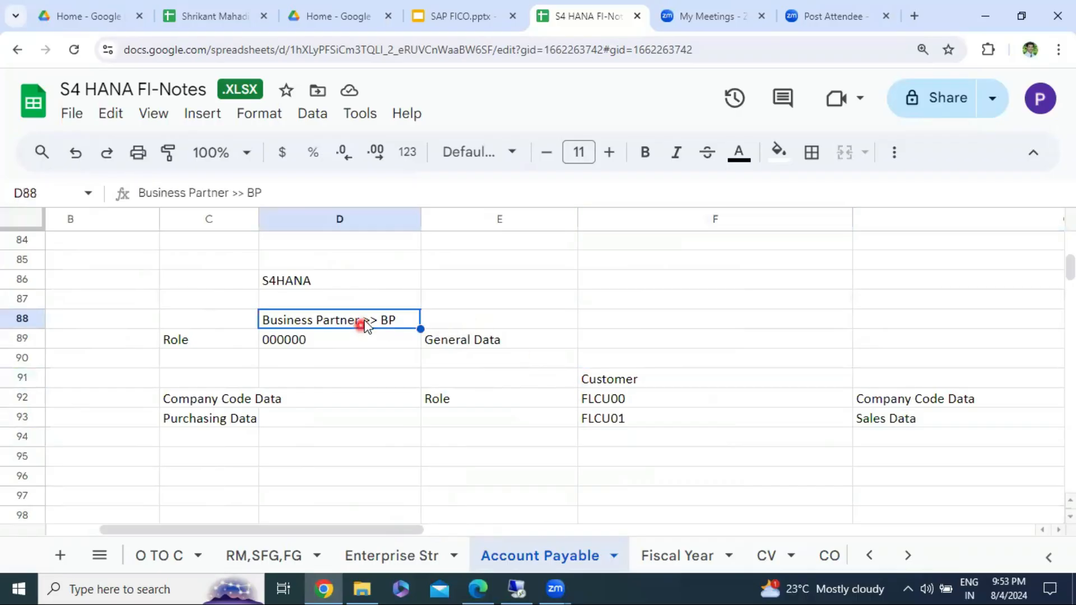
{"action": "left_click", "coordinate": [470, 343]}
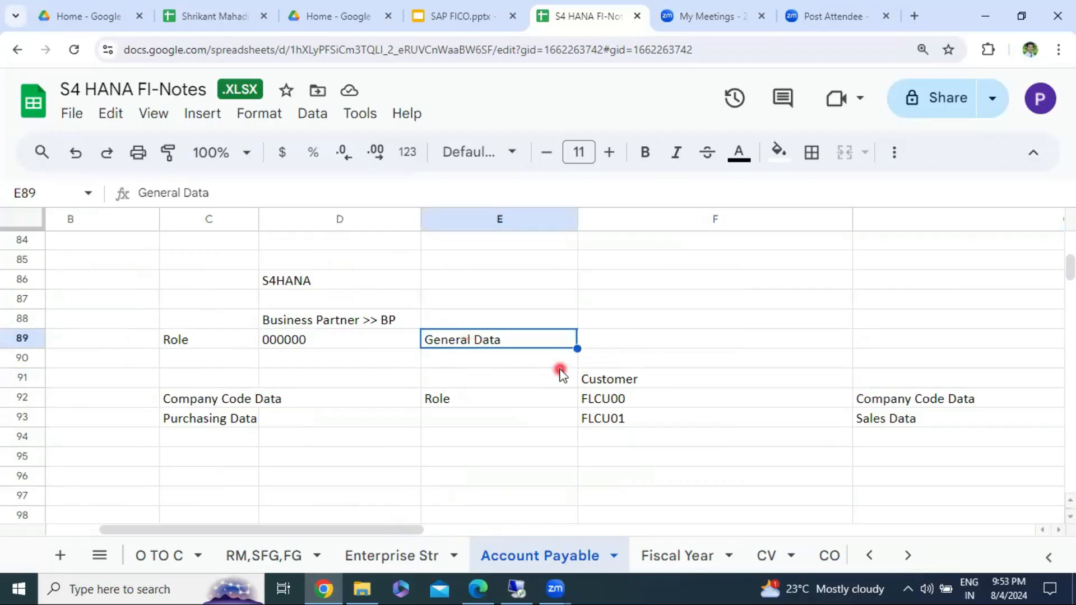
{"action": "left_click", "coordinate": [590, 400]}
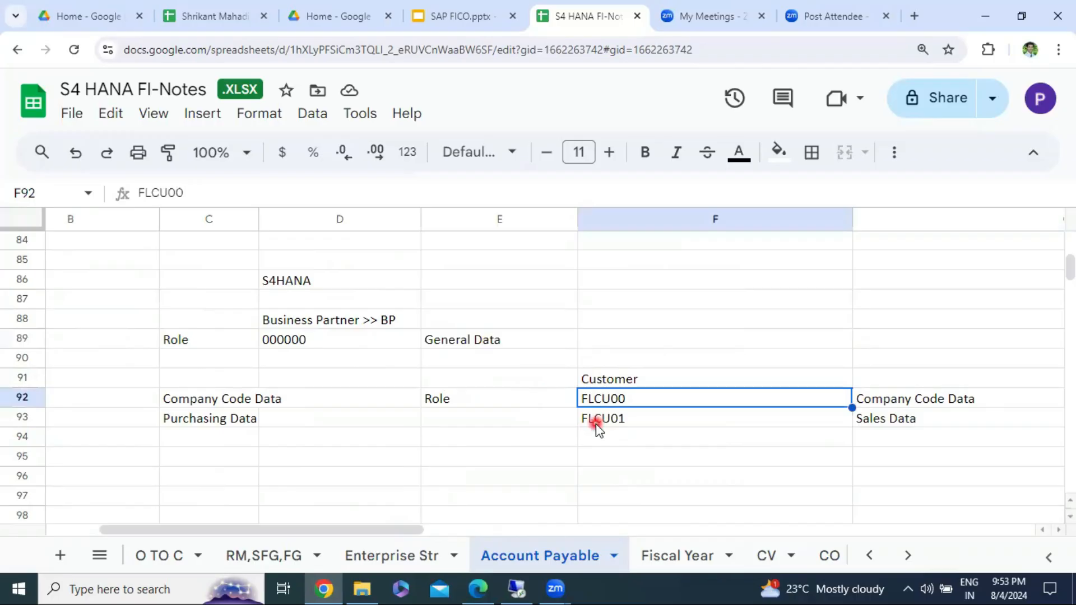
{"action": "left_click", "coordinate": [596, 426]}
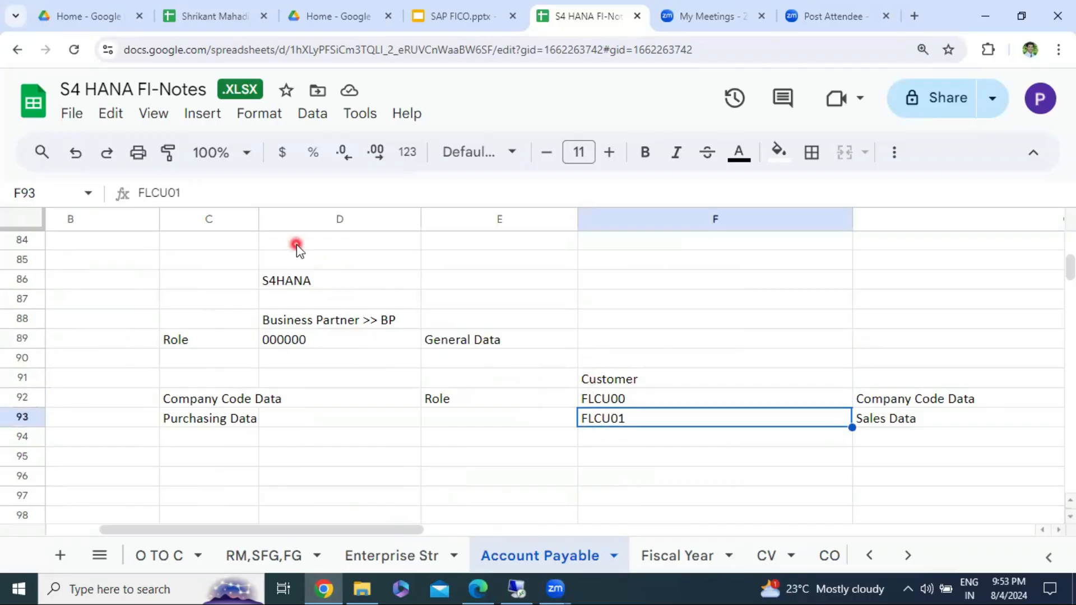
{"action": "left_click", "coordinate": [355, 318]}
{"action": "left_click", "coordinate": [622, 383]}
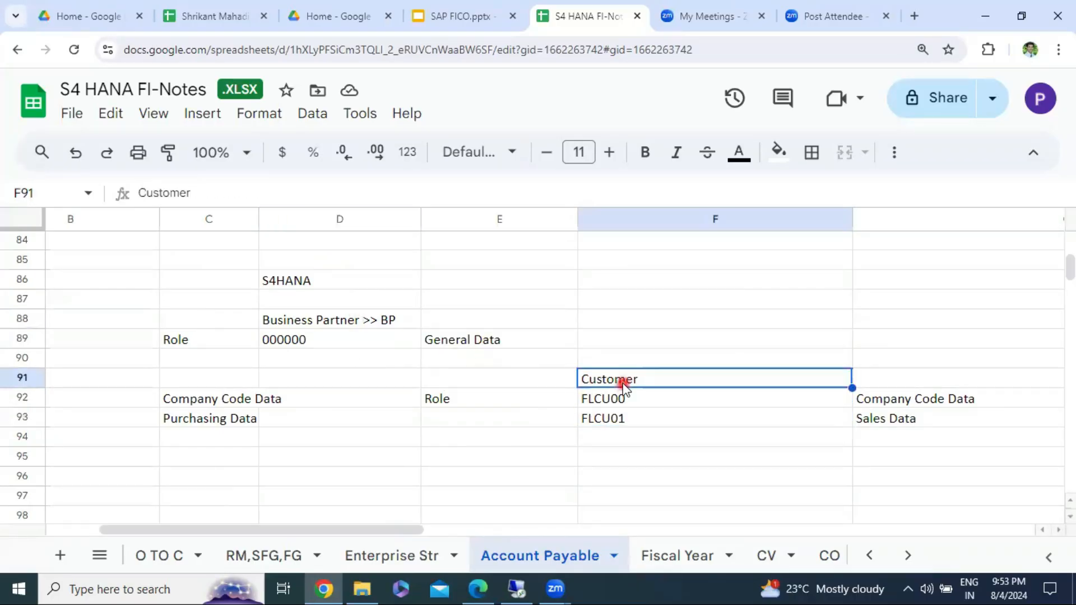
- Review the vendor roles FLVN00 and FLVN01 with their data descriptions in rows 92 and 93
{"action": "left_click", "coordinate": [391, 302]}
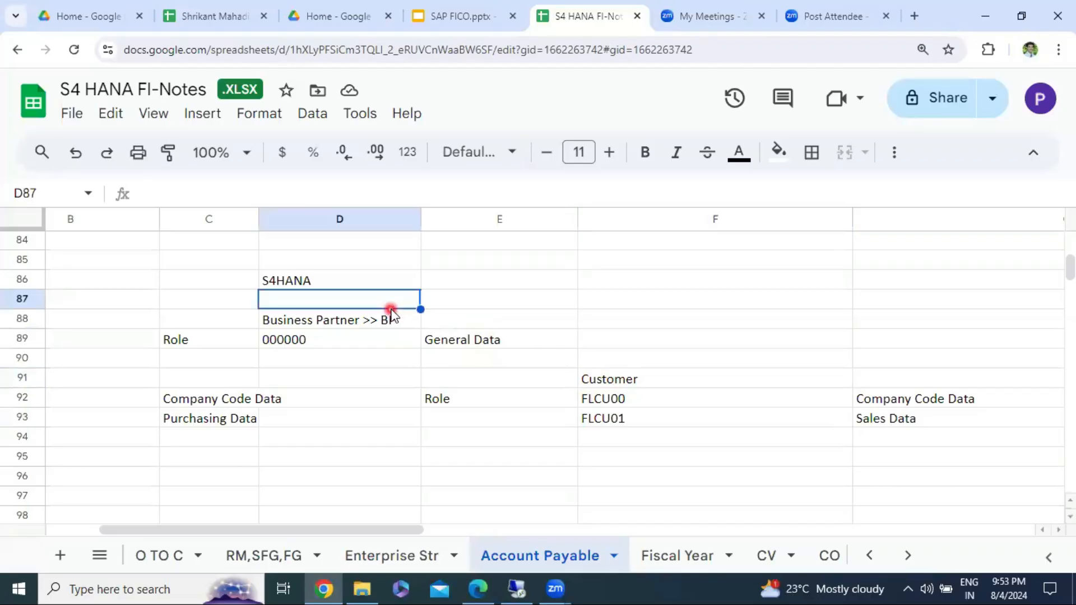
{"action": "left_click", "coordinate": [238, 399]}
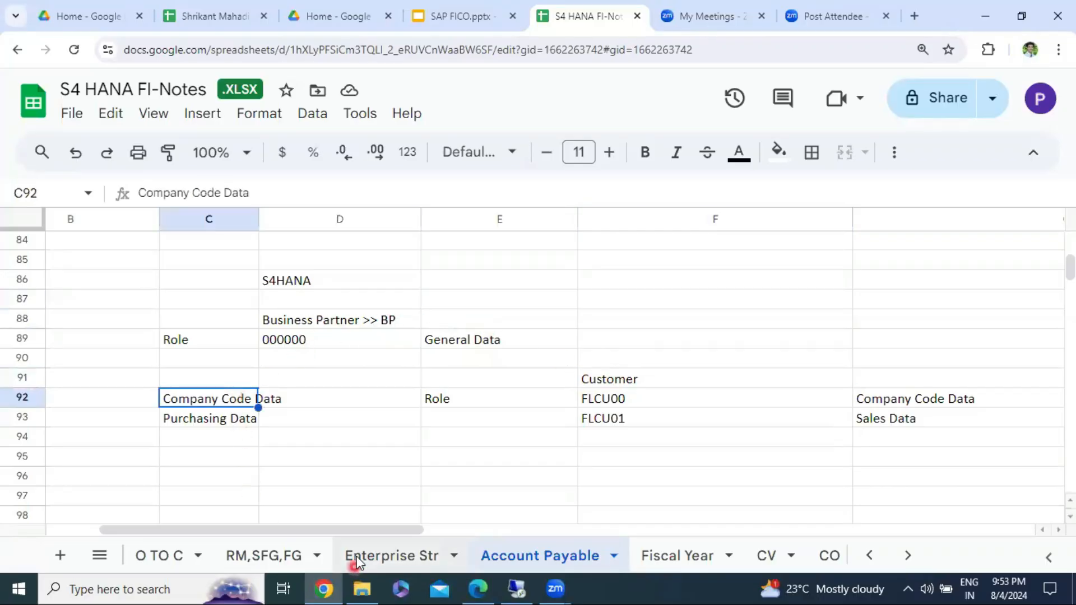
{"action": "left_click_drag", "start_coordinate": [357, 532], "coordinate": [285, 520]}
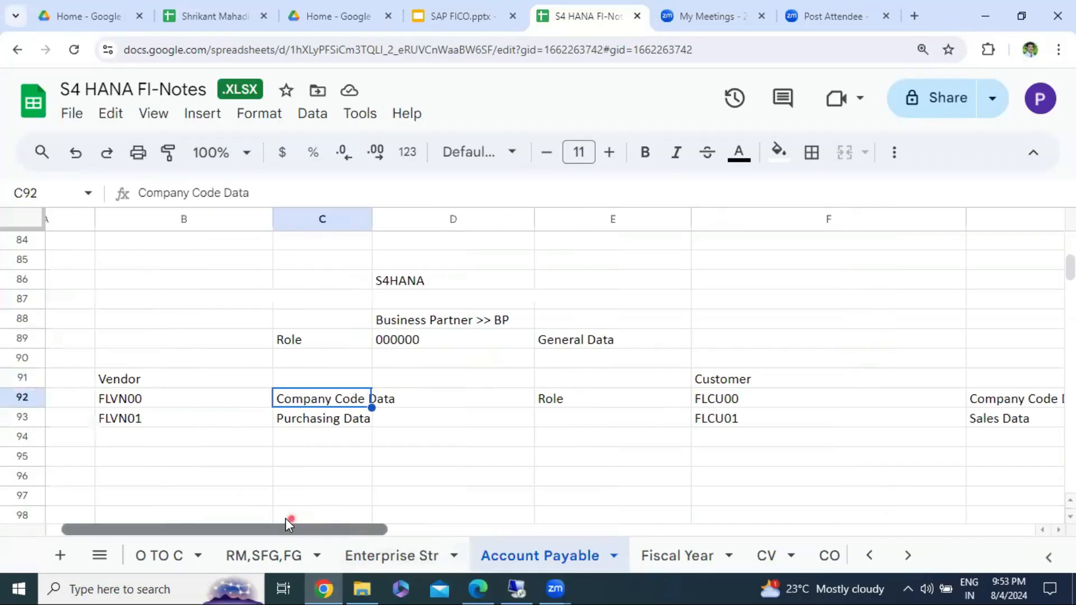
{"action": "left_click", "coordinate": [261, 385]}
{"action": "left_click", "coordinate": [257, 417]}
{"action": "left_click", "coordinate": [257, 398]}
{"action": "left_click", "coordinate": [255, 417]}
- Copy the Role label from E92 to A92 beside the first vendor role
{"action": "left_click", "coordinate": [595, 401]}
{"action": "key", "text": "ctrl+c"}
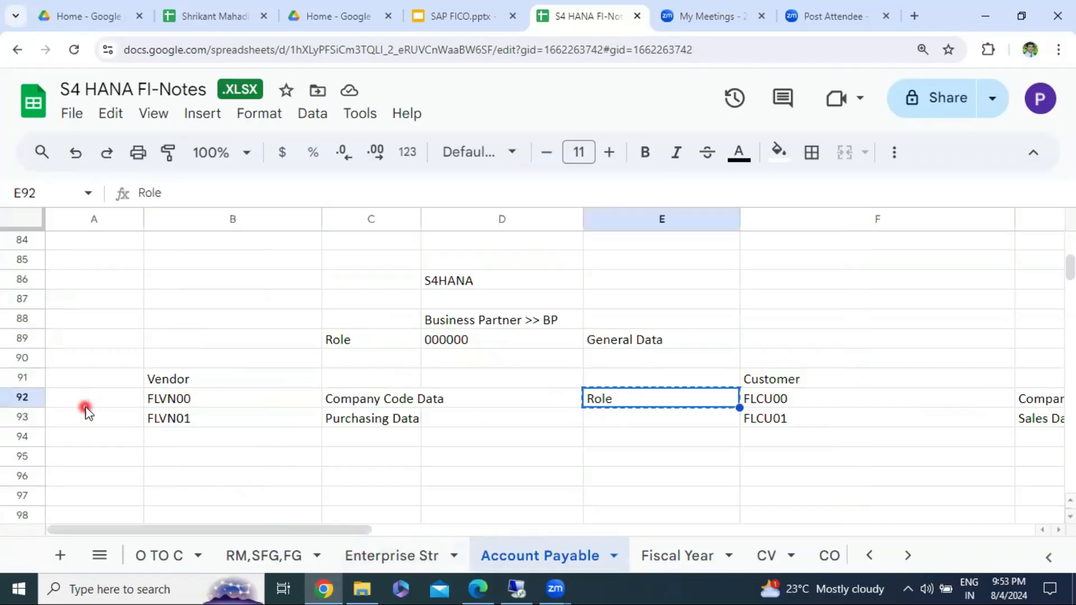
{"action": "left_click", "coordinate": [87, 400]}
{"action": "key", "text": "ctrl+v"}
- Examine the Business Partner entry, the vendor roles with their data descriptions, and the customer role codes
{"action": "left_click", "coordinate": [376, 402]}
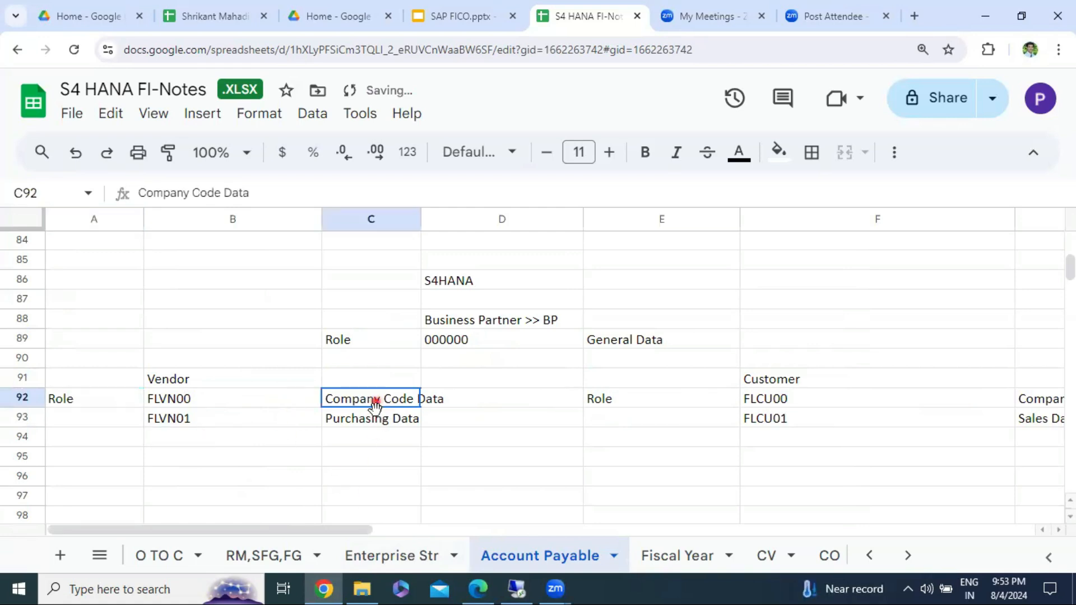
{"action": "left_click", "coordinate": [385, 421]}
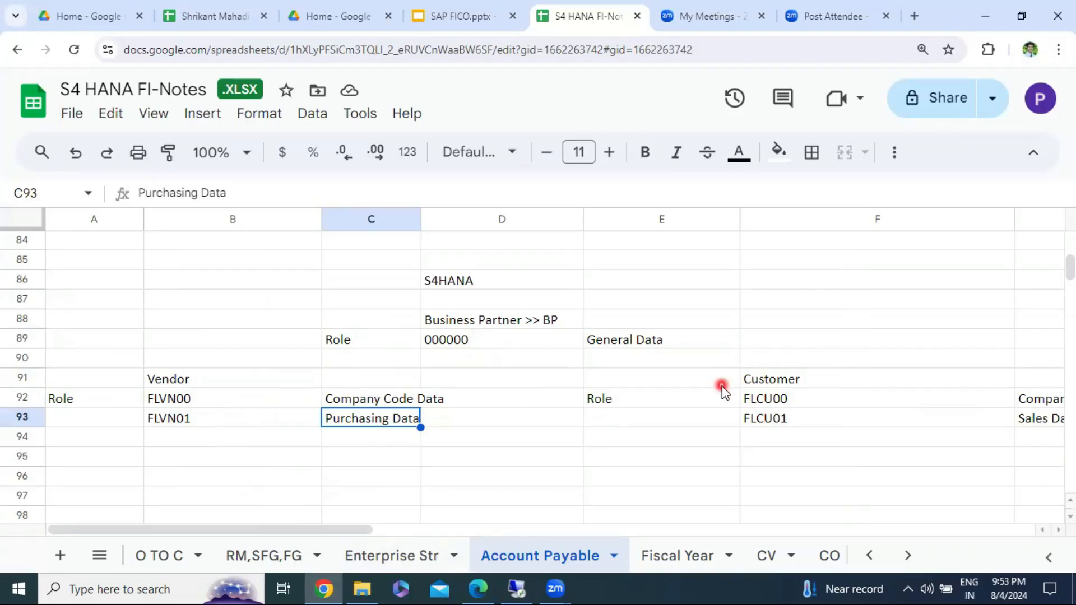
{"action": "left_click", "coordinate": [508, 315]}
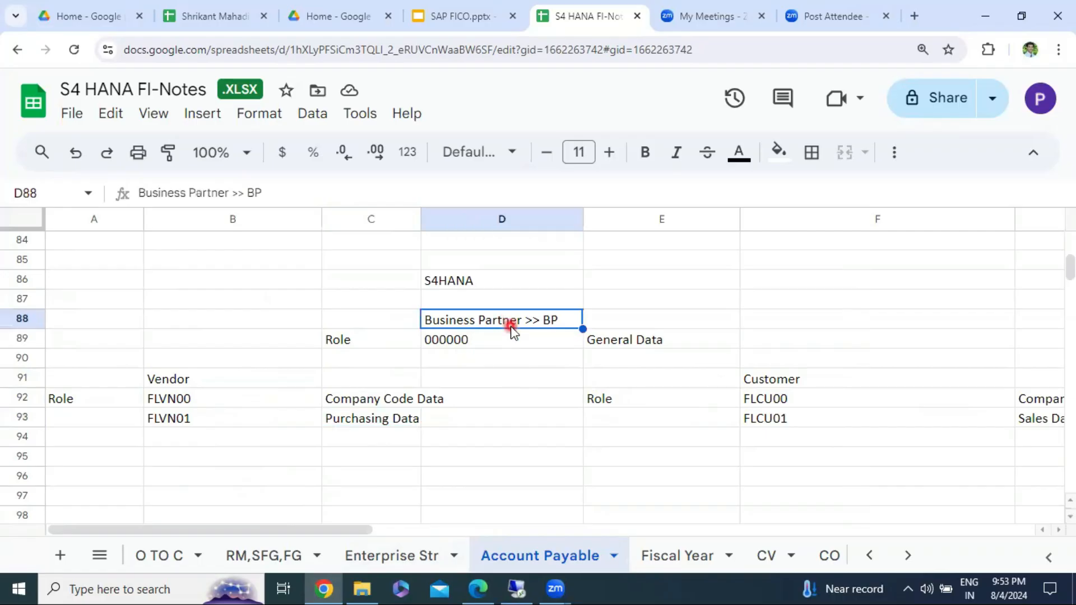
{"action": "left_click", "coordinate": [224, 400]}
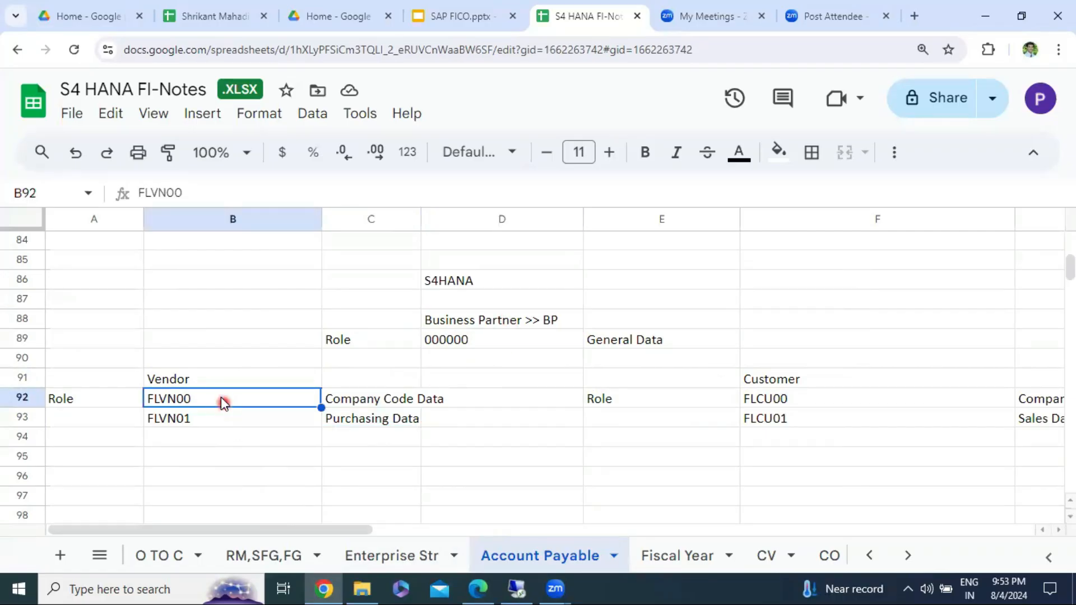
{"action": "left_click", "coordinate": [232, 418]}
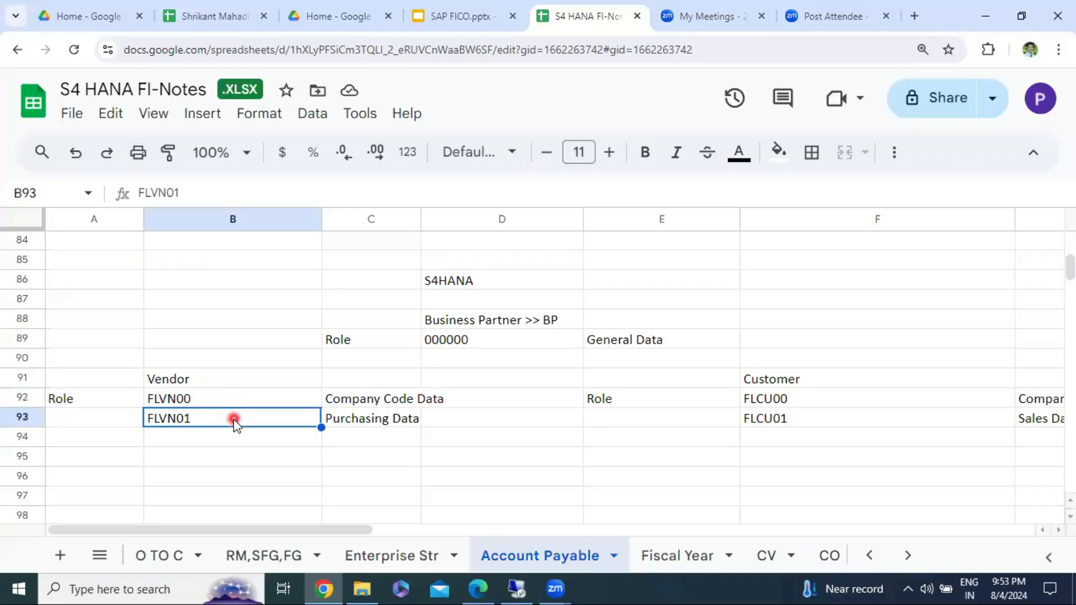
{"action": "left_click", "coordinate": [753, 401]}
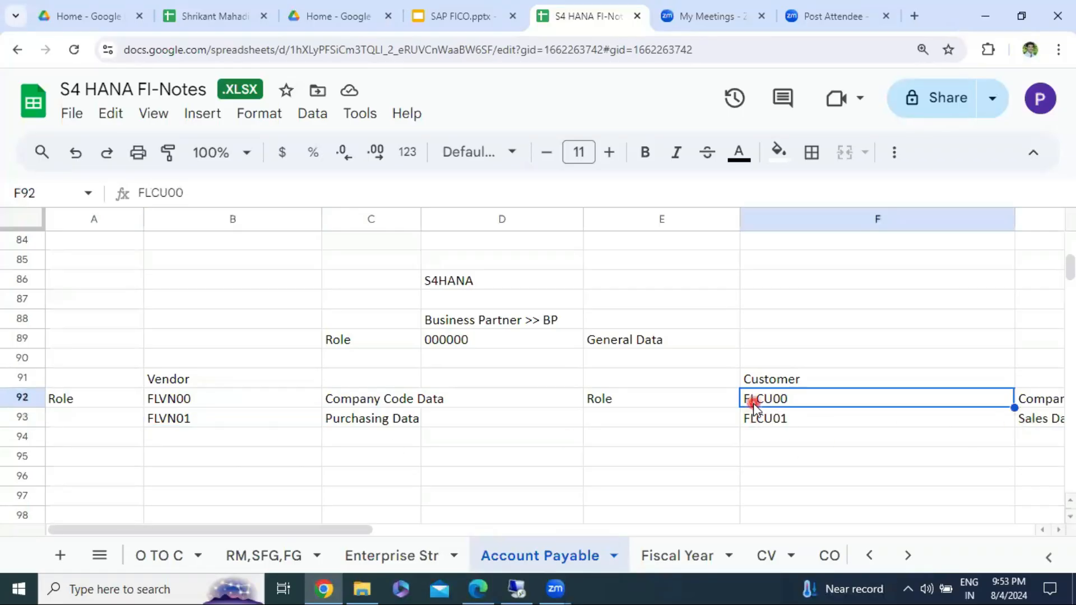
{"action": "left_click", "coordinate": [765, 421]}
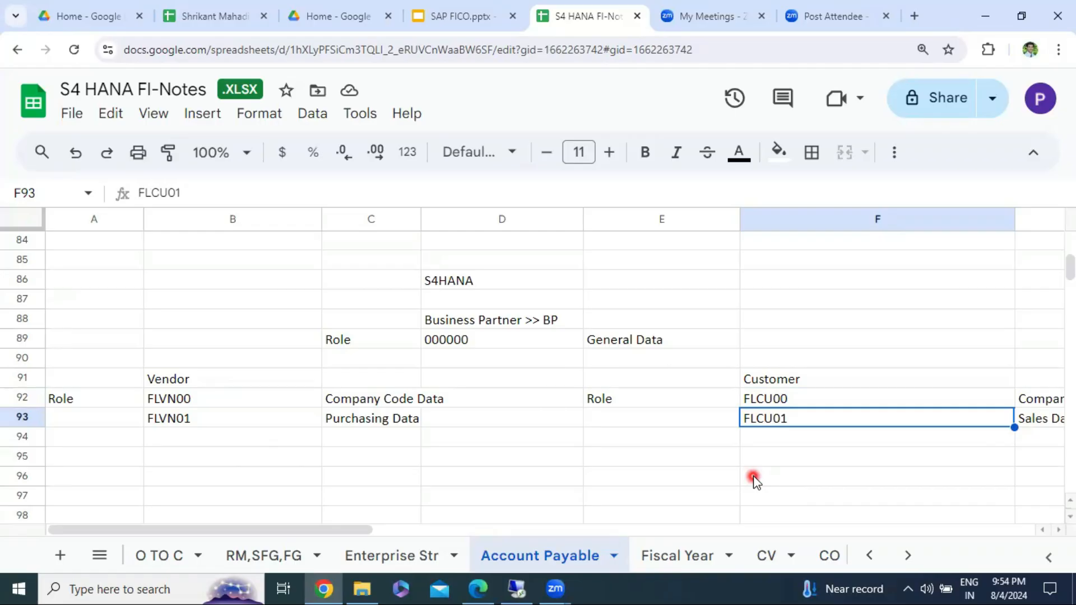
{"action": "left_click", "coordinate": [632, 318]}
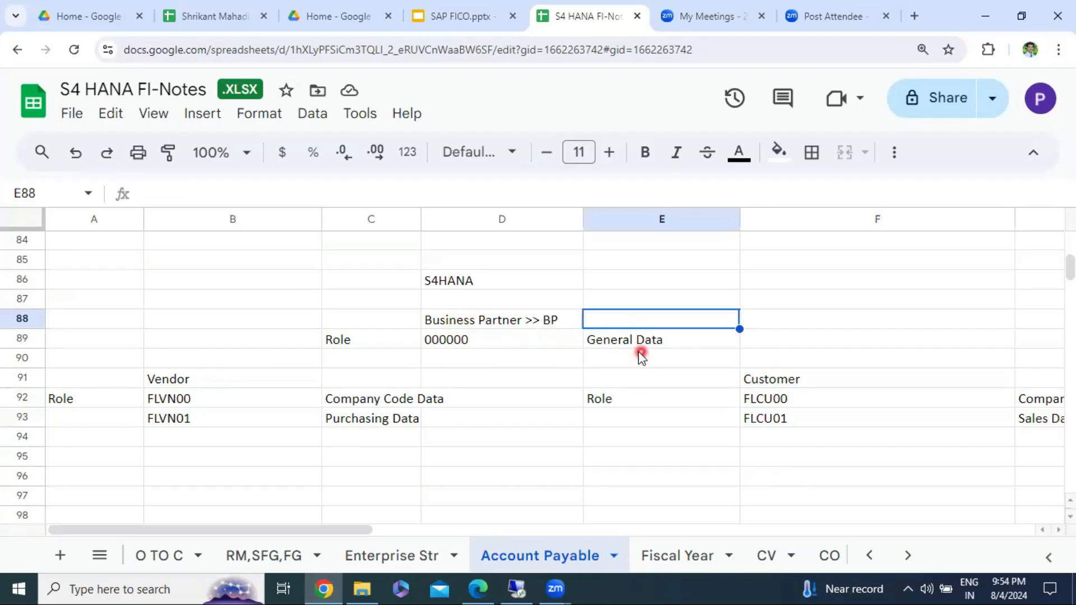
- Fill cell F89 beside General Data with yellow and enter a sample business partner number in it
{"action": "left_click", "coordinate": [782, 340]}
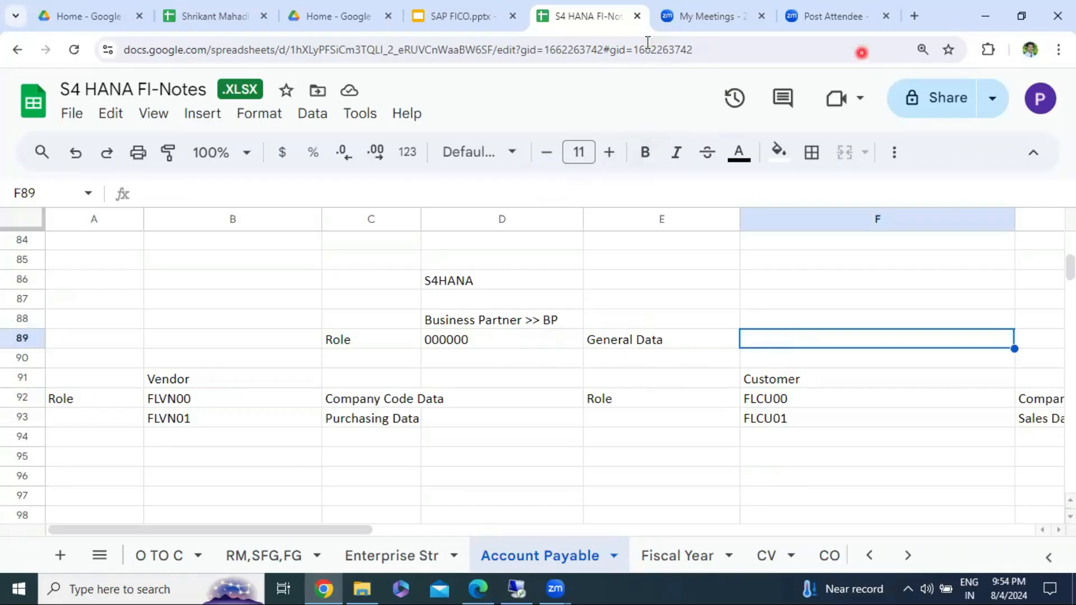
{"action": "left_click", "coordinate": [778, 152]}
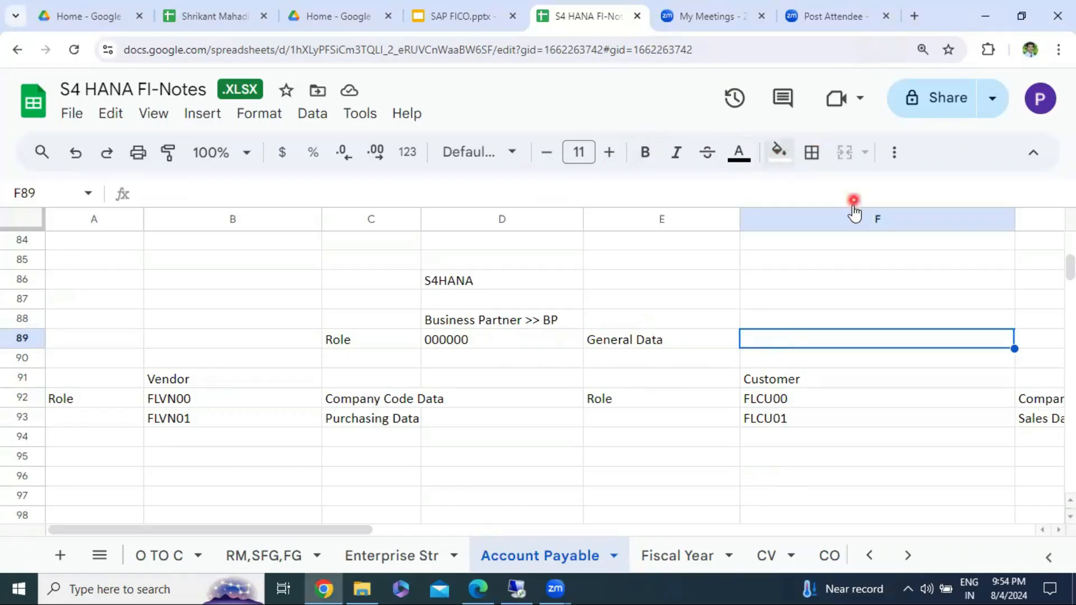
{"action": "left_click", "coordinate": [851, 247]}
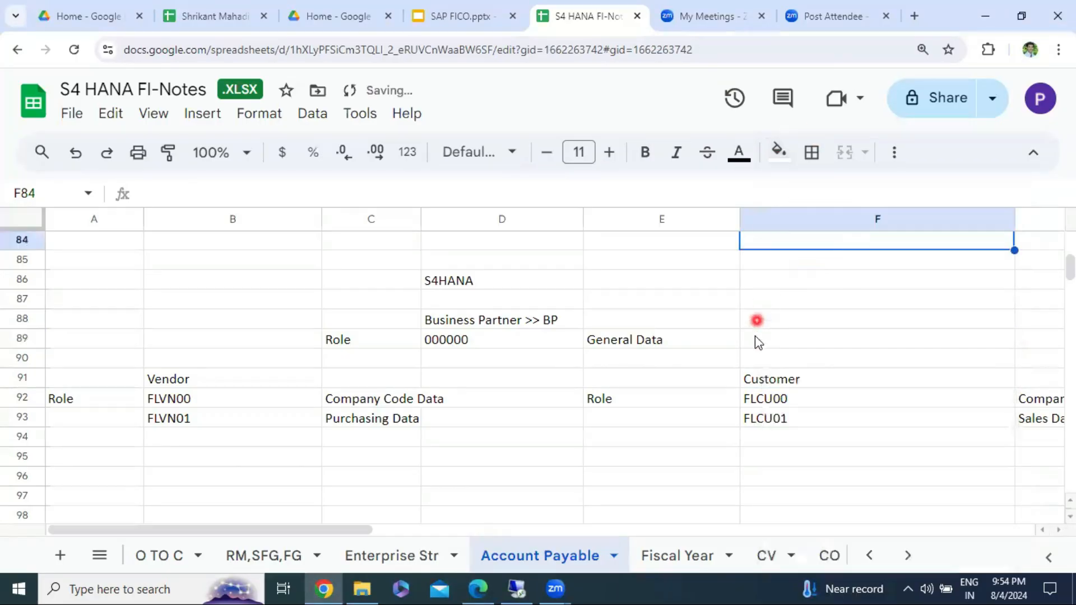
{"action": "left_click", "coordinate": [779, 152]}
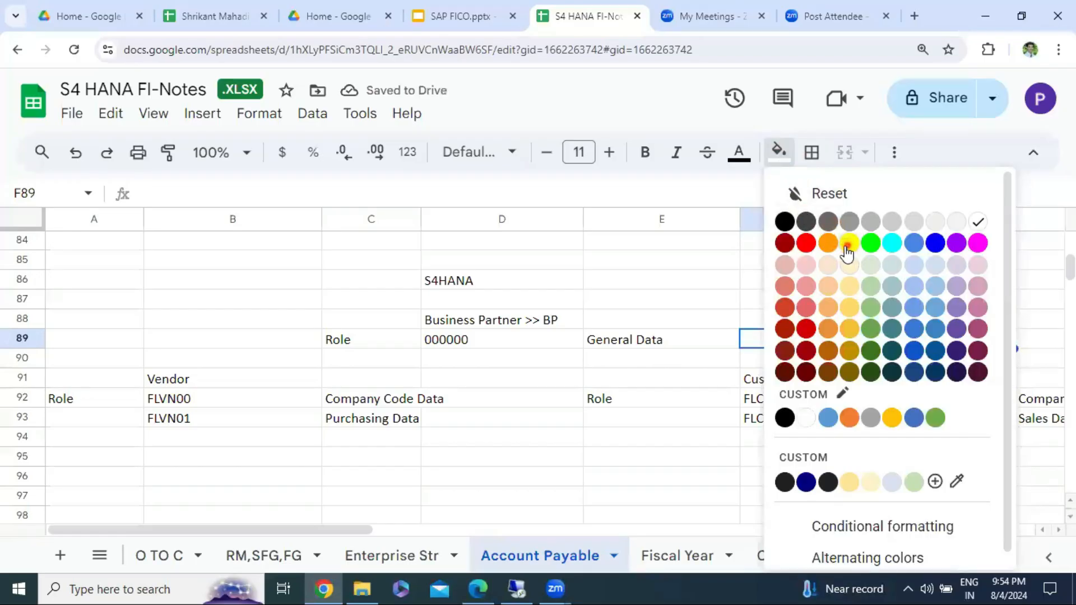
{"action": "left_click", "coordinate": [847, 247]}
{"action": "type", "text": "123"}
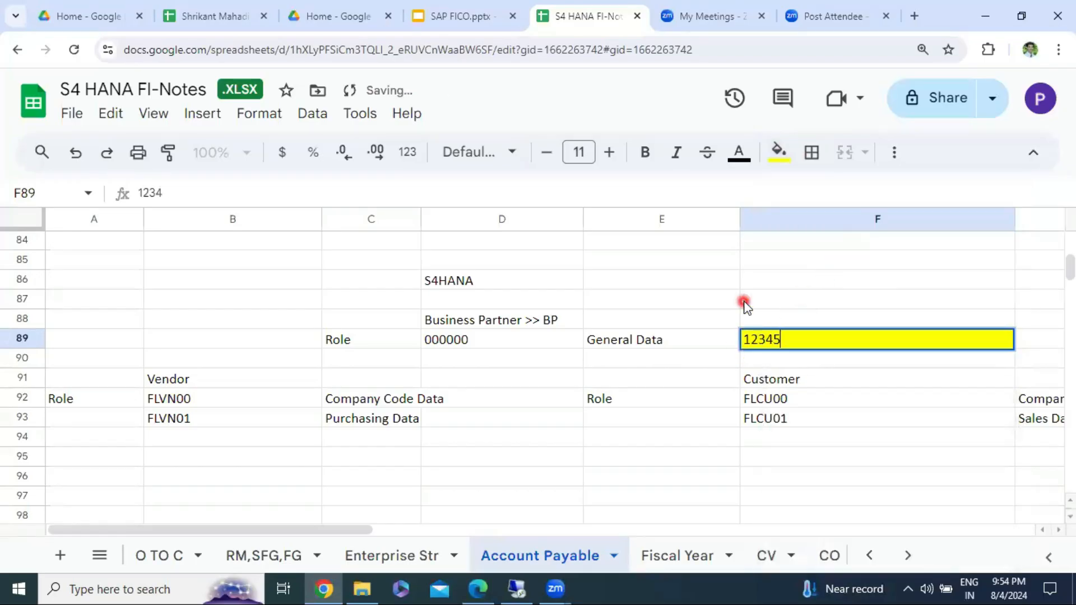
{"action": "type", "text": "45"}
{"action": "left_click", "coordinate": [740, 363]}
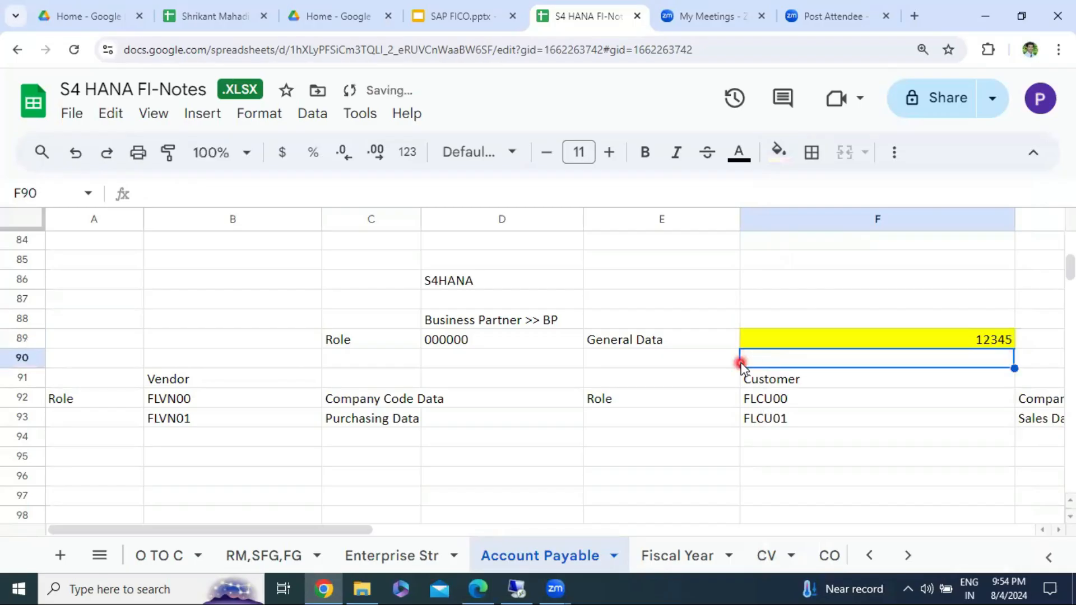
- Prefix the number in F89 with the label "BP No. >>"
{"action": "left_click", "coordinate": [779, 343]}
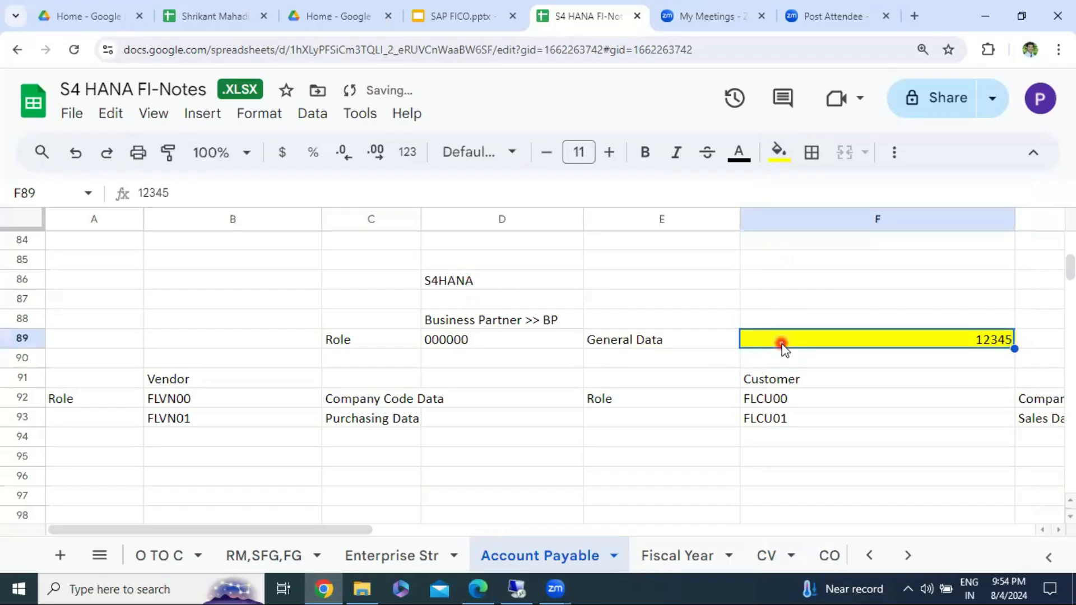
{"action": "left_click", "coordinate": [876, 360]}
{"action": "left_click", "coordinate": [880, 342]}
{"action": "left_click", "coordinate": [879, 341]}
{"action": "left_click", "coordinate": [139, 194]}
{"action": "type", "text": "F"}
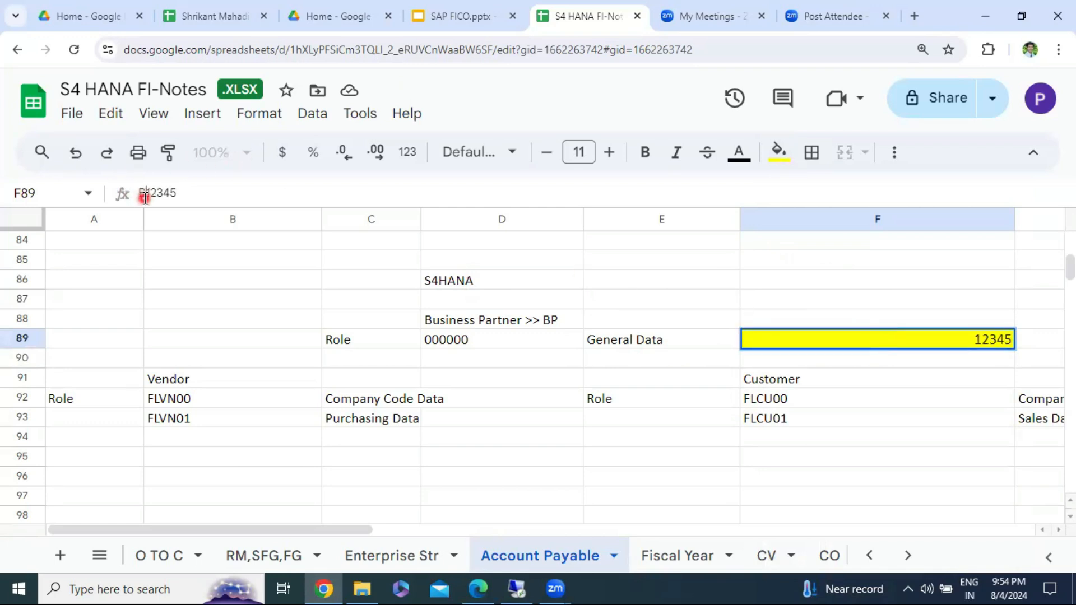
{"action": "type", "text": "P No. >>"}
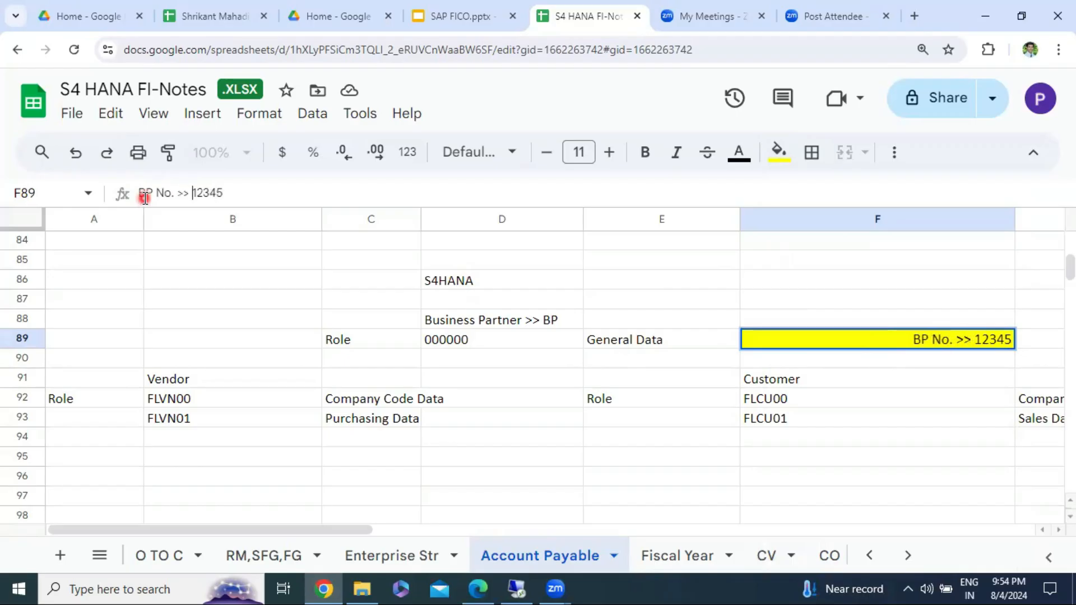
{"action": "left_click", "coordinate": [659, 284]}
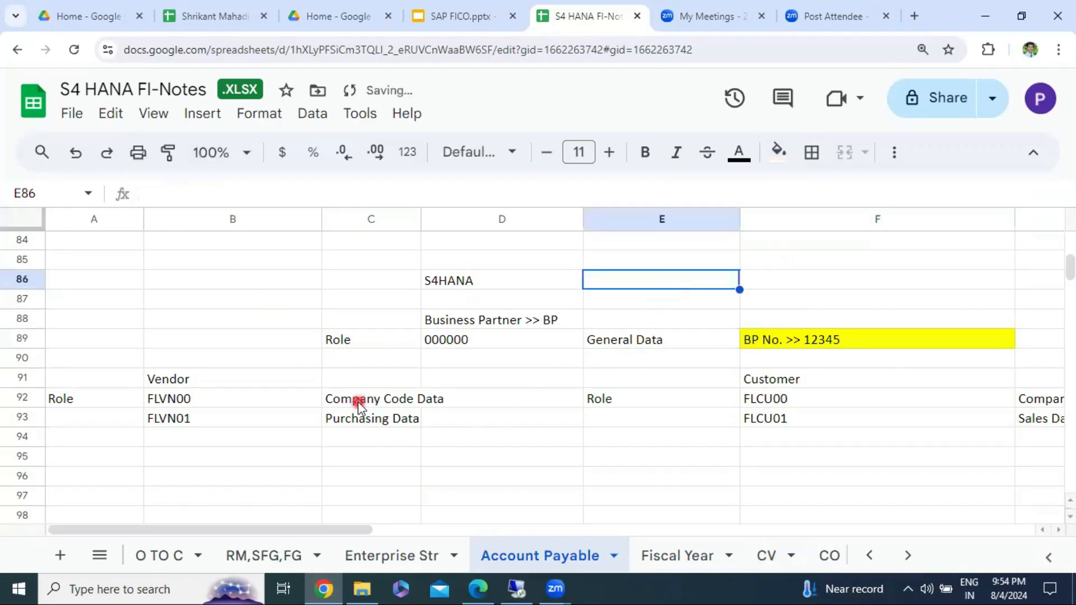
- Enter "Vendor No. >>" followed by a sample vendor number in cell D92 beside the vendor's Company Code Data
{"action": "left_click", "coordinate": [446, 402]}
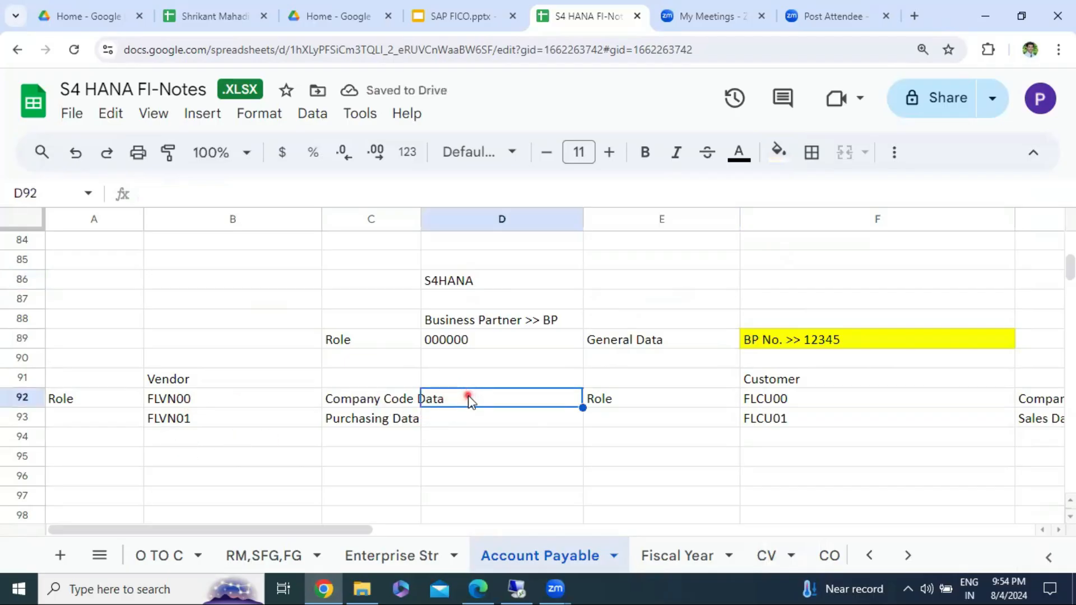
{"action": "double_click", "coordinate": [468, 400]}
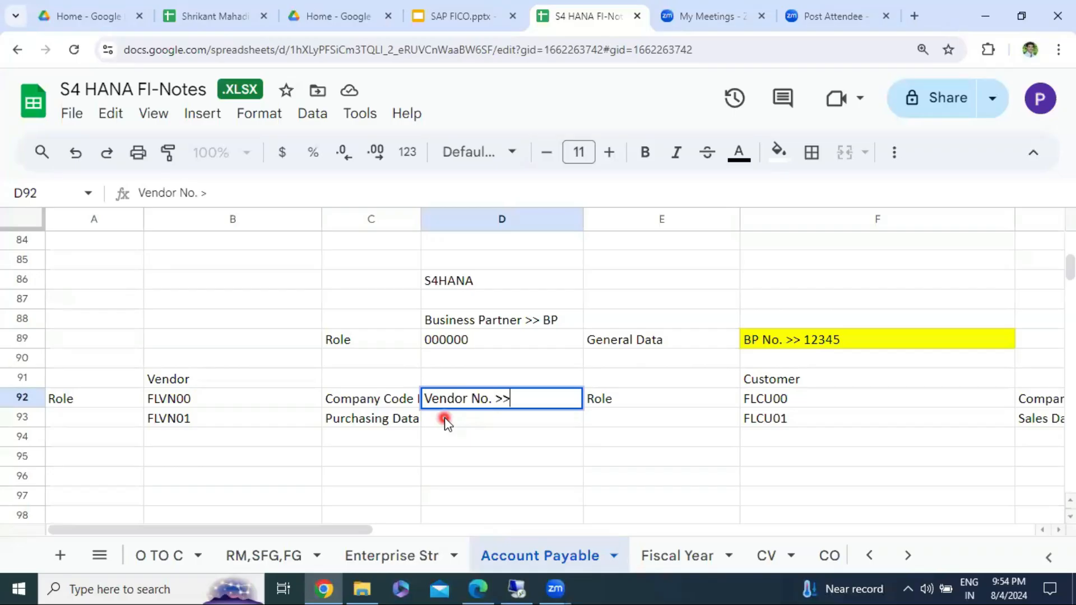
{"action": "type", "text": "Vendor No. >> 4578"}
{"action": "left_click", "coordinate": [511, 455]}
- Apply the yellow formatting of F89 to the vendor number cell D92 with Paint format
{"action": "left_click", "coordinate": [811, 339]}
{"action": "left_click", "coordinate": [168, 152]}
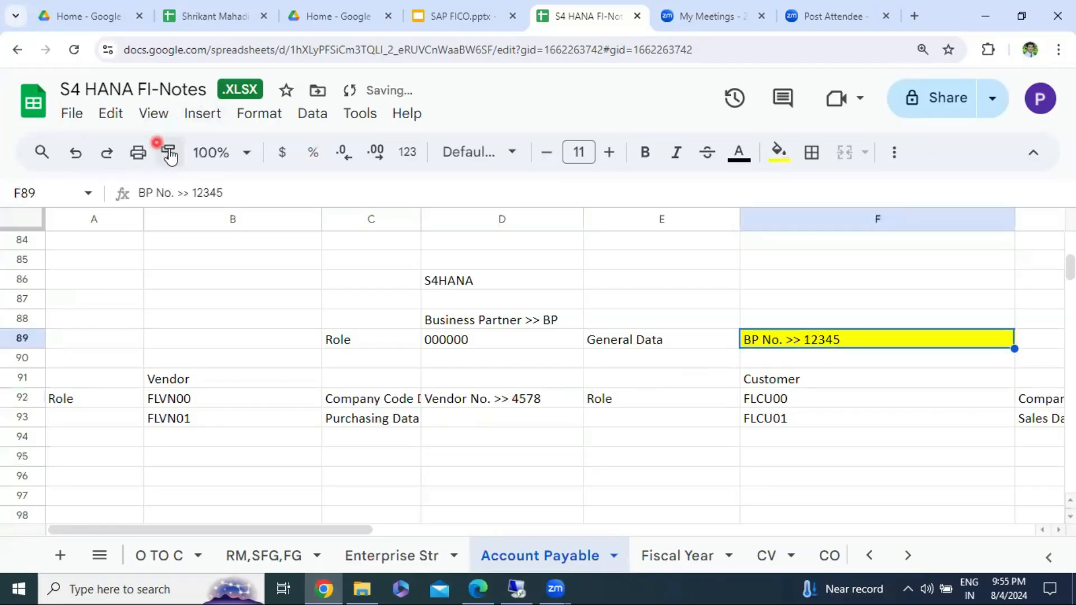
{"action": "left_click", "coordinate": [444, 400]}
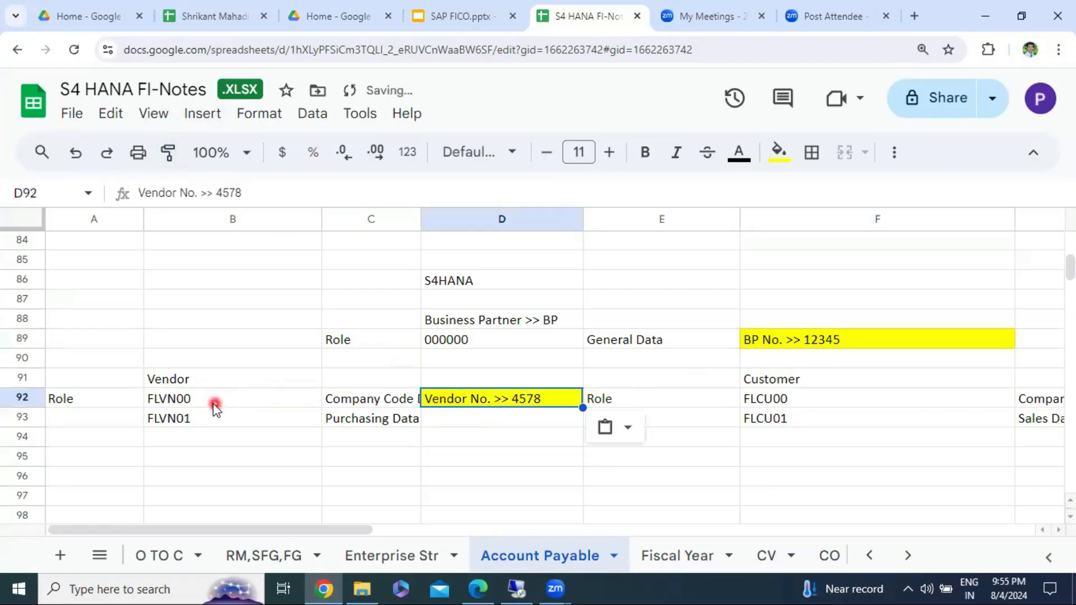
- Copy the vendor number entry from D92 to J92 in the row of customer role FLCU00
{"action": "left_click", "coordinate": [353, 402]}
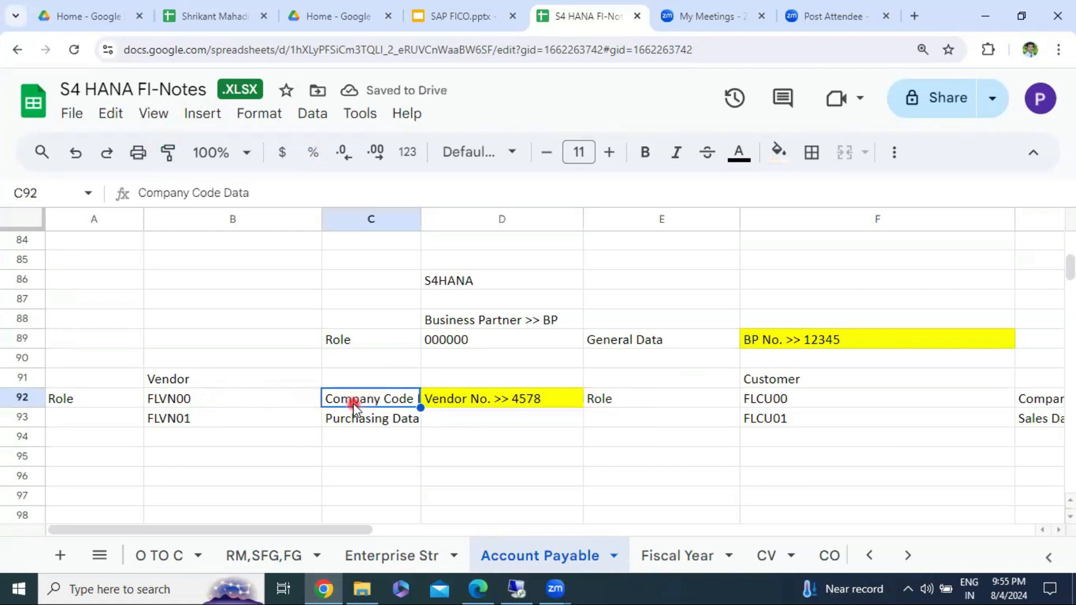
{"action": "left_click", "coordinate": [448, 403]}
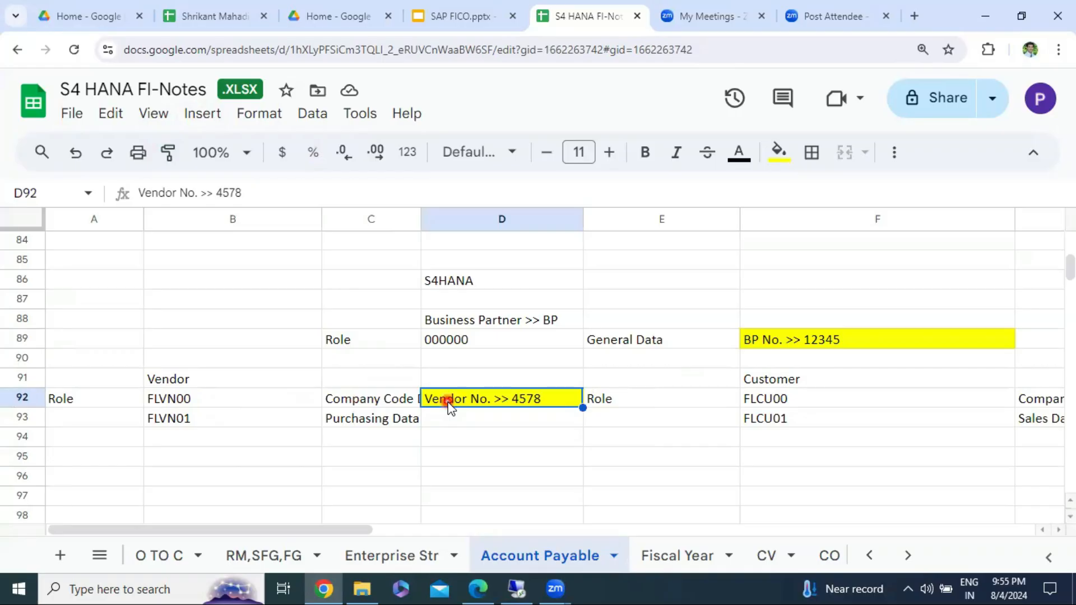
{"action": "left_click_drag", "start_coordinate": [348, 530], "coordinate": [469, 527]}
{"action": "left_click", "coordinate": [872, 381]}
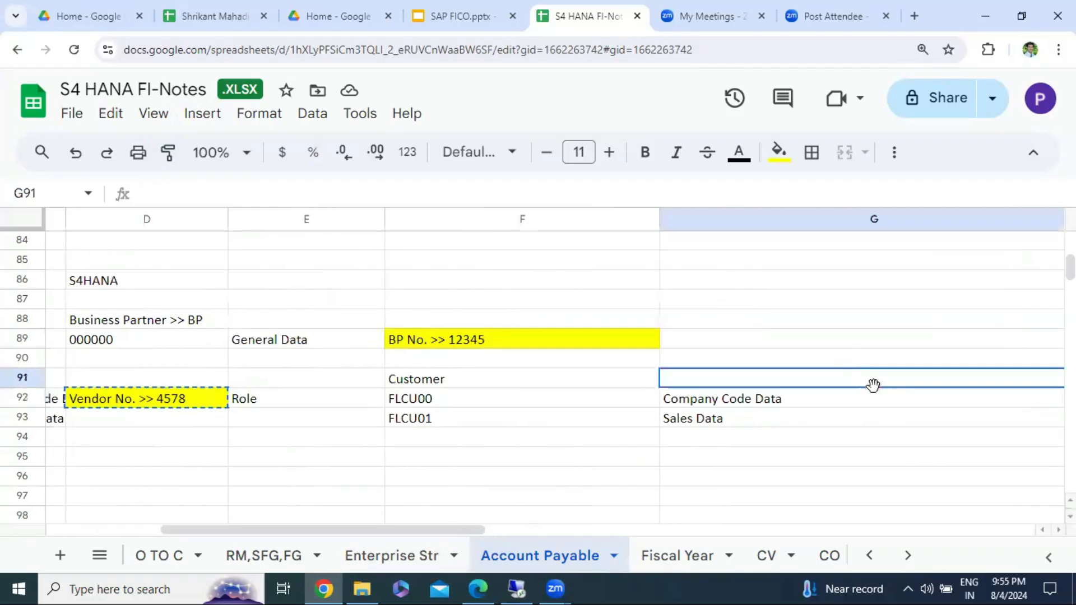
{"action": "left_click_drag", "start_coordinate": [475, 531], "coordinate": [572, 560]}
{"action": "left_click", "coordinate": [685, 396]}
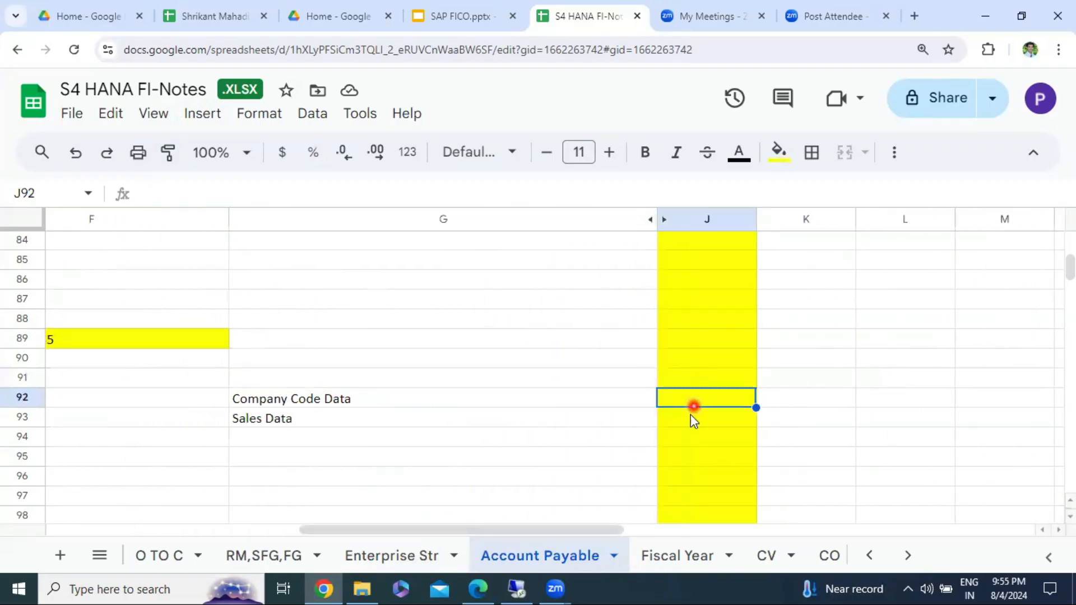
{"action": "type", "text": "Vendor No. >> 4578"}
- Replace the word Vendor with Customer in the copied number entry in J92
{"action": "double_click", "coordinate": [677, 398]}
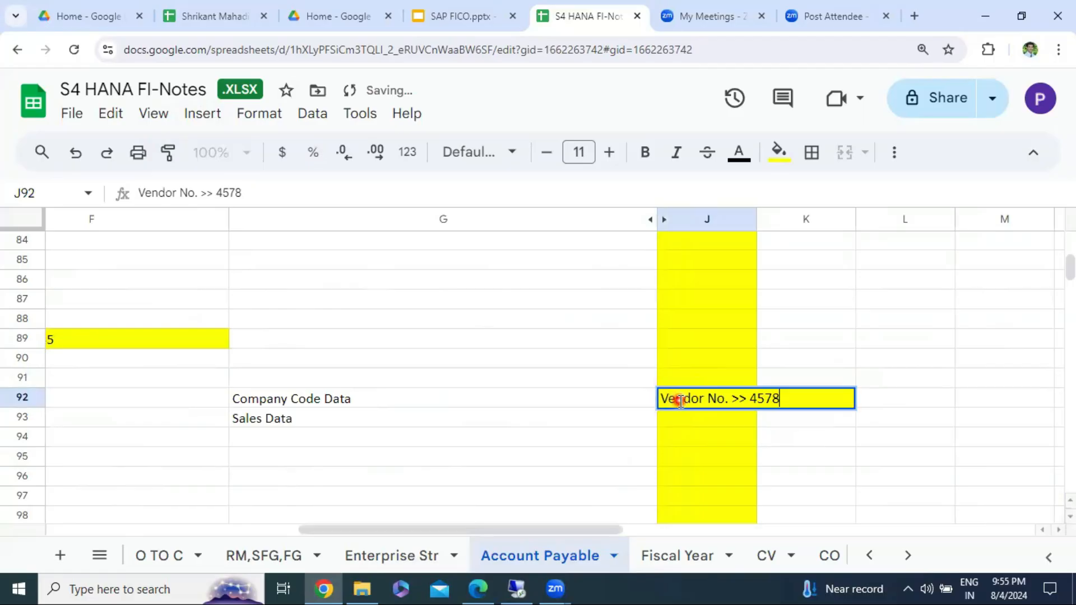
{"action": "double_click", "coordinate": [676, 399]}
{"action": "type", "text": "Customer"}
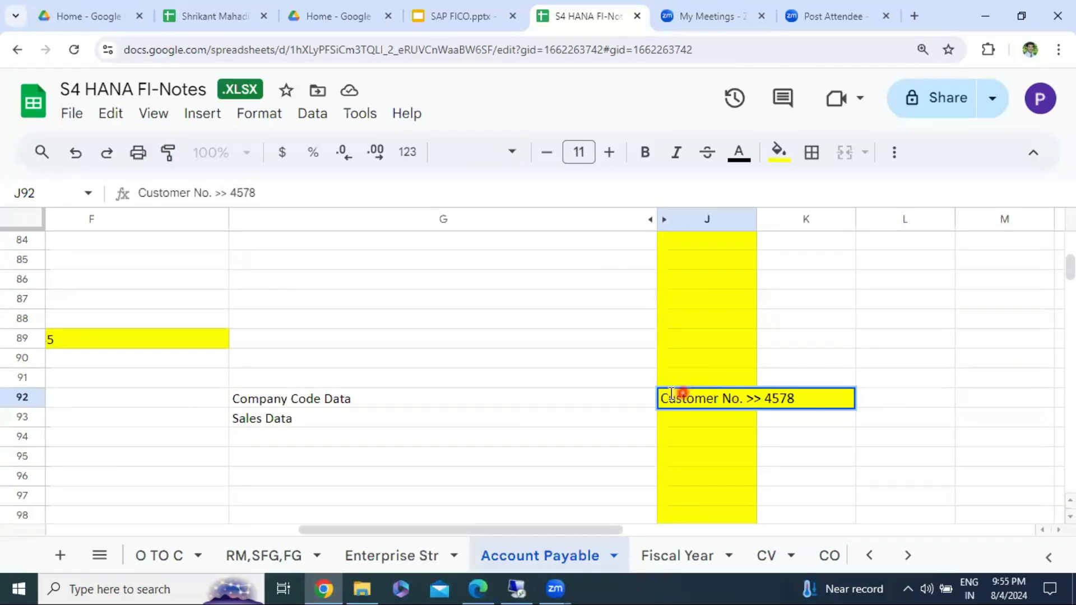
{"action": "left_click", "coordinate": [623, 398]}
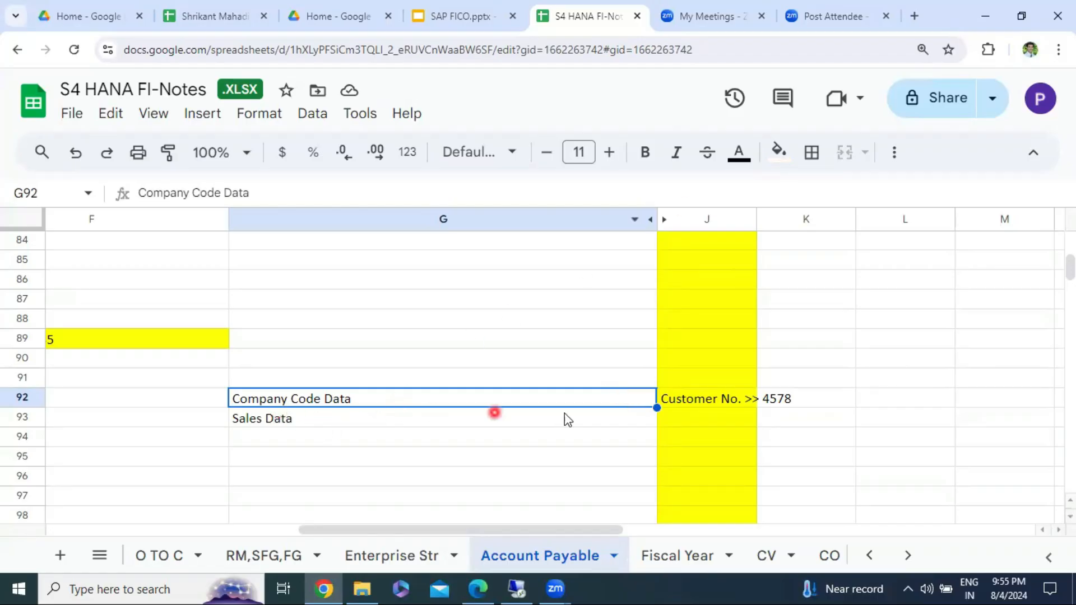
{"action": "left_click_drag", "start_coordinate": [570, 530], "coordinate": [321, 515]}
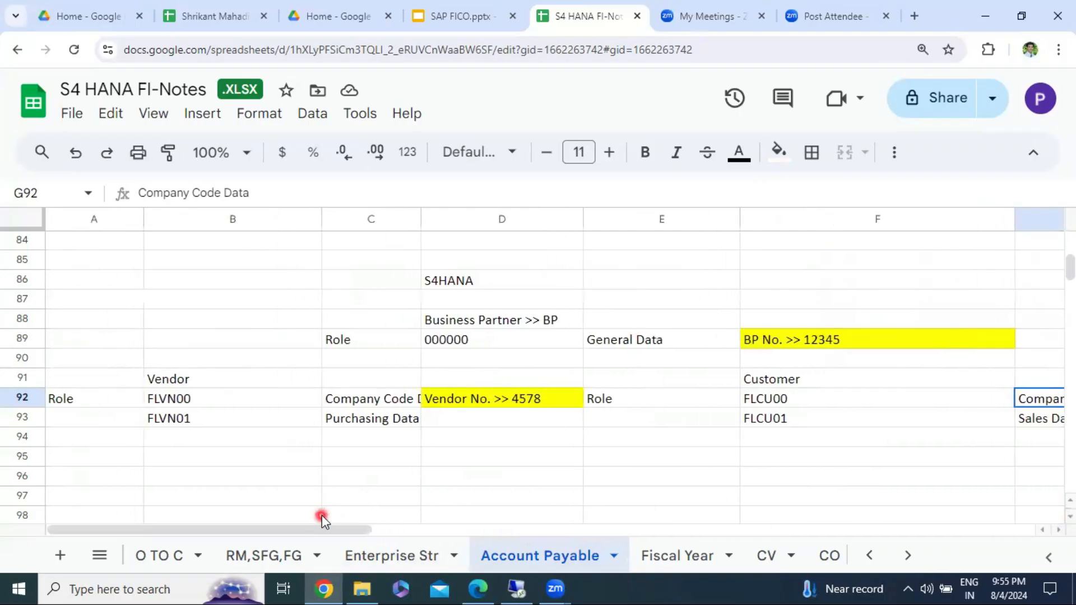
{"action": "left_click", "coordinate": [474, 322]}
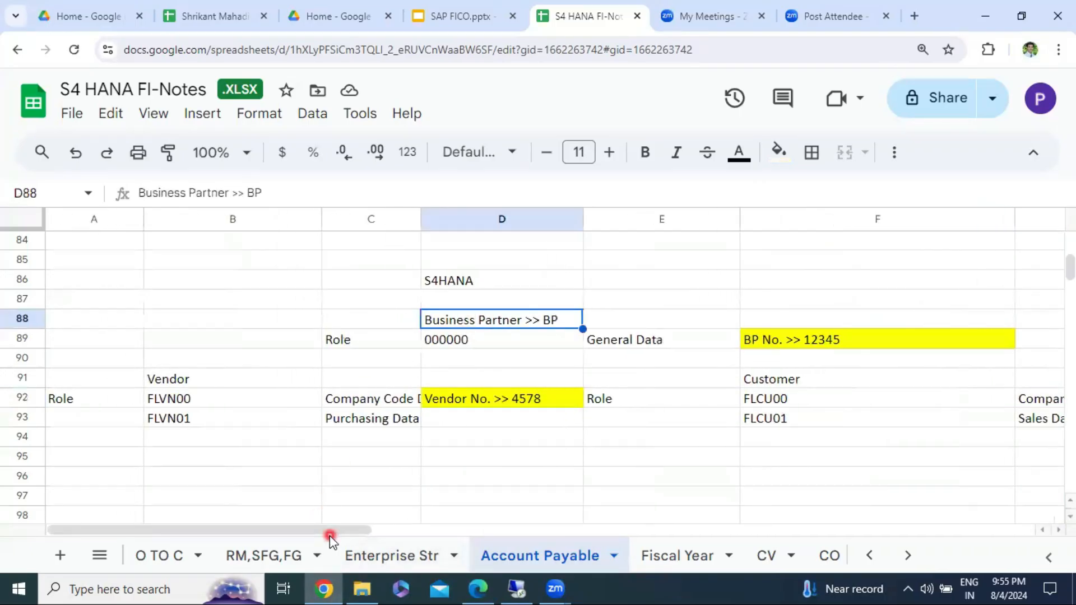
- Switch to the SAP remote session and run transaction bp from SAP Easy Access
{"action": "left_click", "coordinate": [516, 589]}
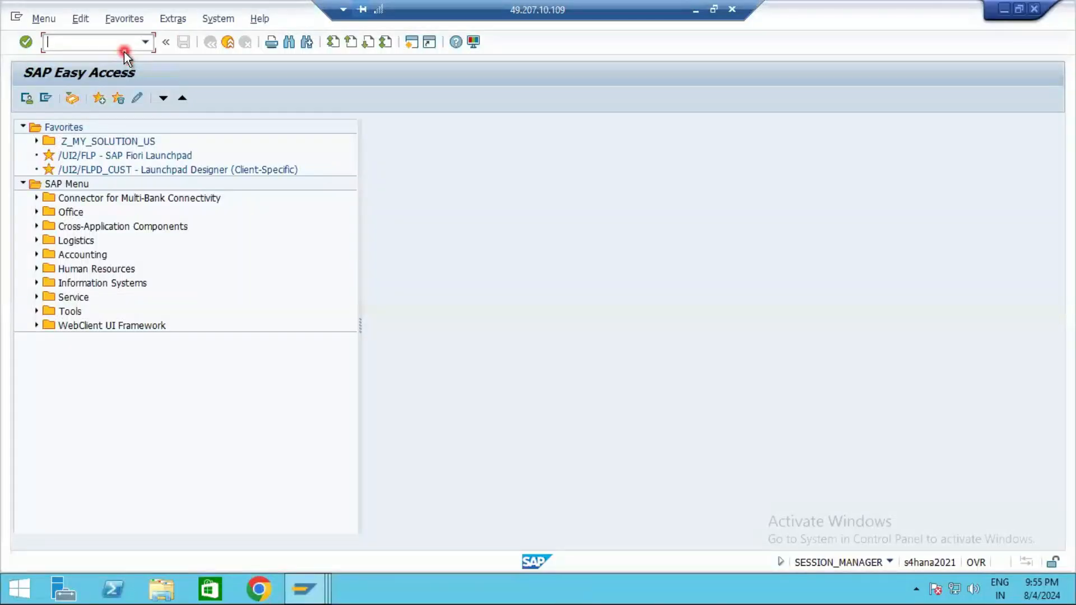
{"action": "type", "text": "bp"}
{"action": "key", "text": "Return"}
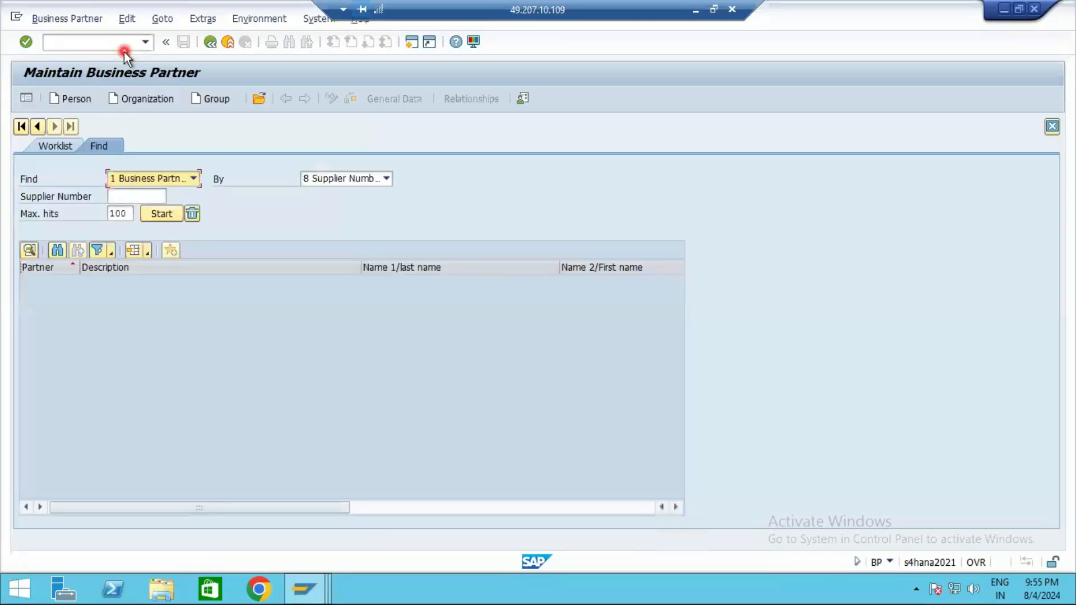
- Leave Maintain Business Partner with the /n command and run transaction bp again
{"action": "left_click", "coordinate": [75, 38]}
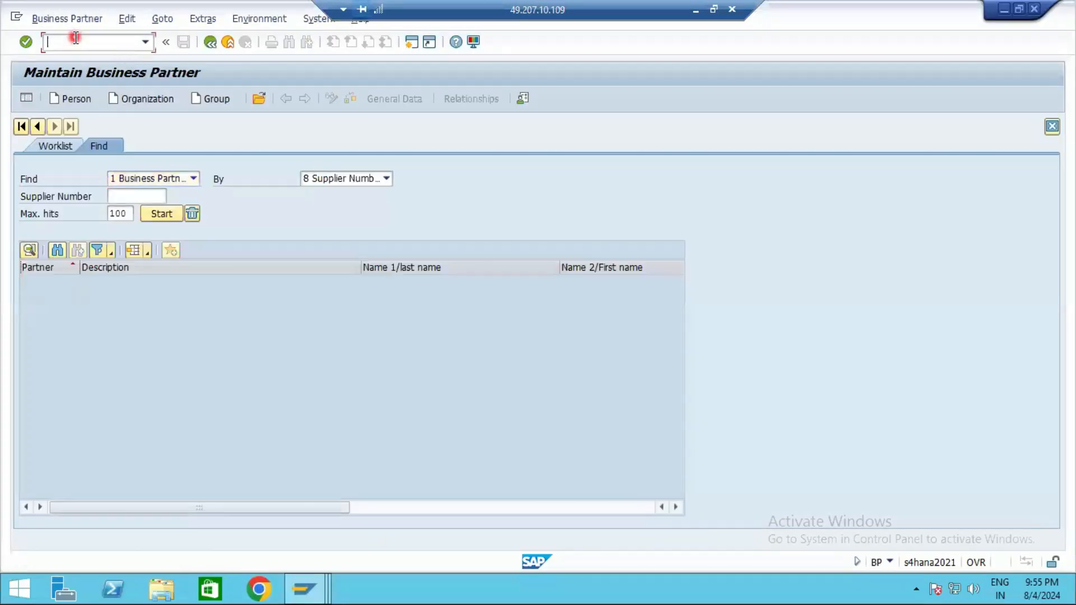
{"action": "type", "text": "n"}
{"action": "key", "text": "BackSpace"}
{"action": "type", "text": "/n"}
{"action": "key", "text": "Return"}
{"action": "type", "text": "bp"}
{"action": "key", "text": "Return"}
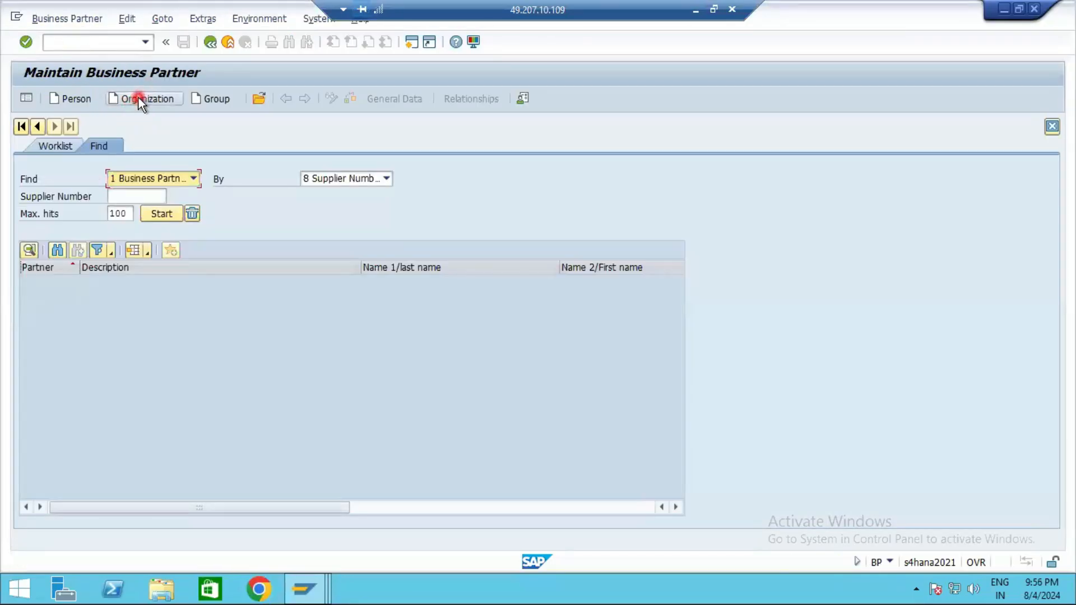
- Start creating an organization business partner and examine the address and communication fields of role 000000
{"action": "left_click", "coordinate": [140, 99]}
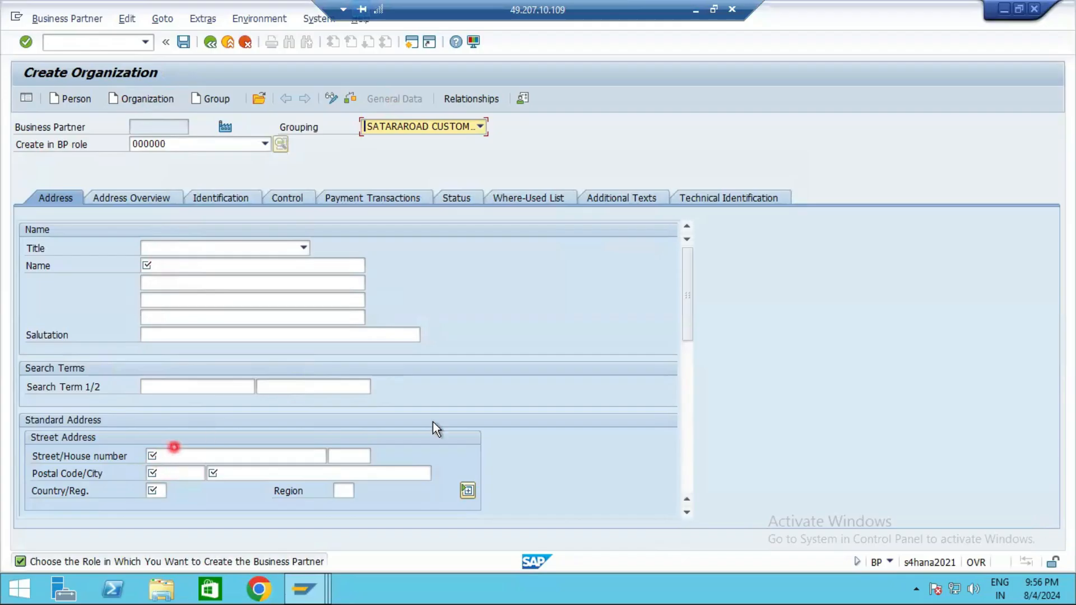
{"action": "left_click", "coordinate": [687, 513]}
{"action": "left_click", "coordinate": [687, 514]}
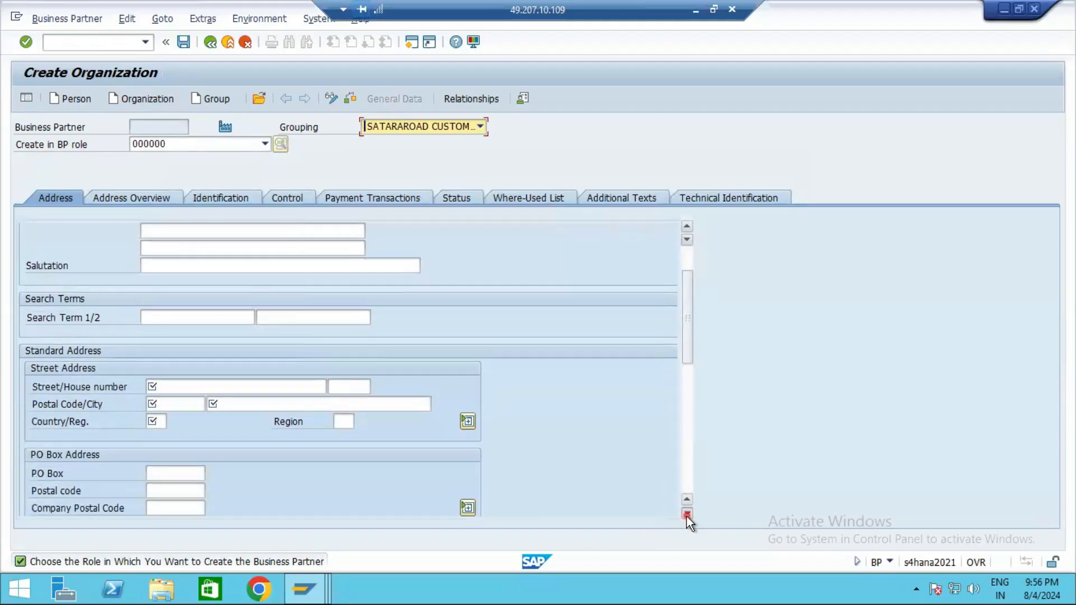
{"action": "left_click", "coordinate": [687, 513]}
{"action": "left_click", "coordinate": [687, 513]}
{"action": "left_click", "coordinate": [687, 513]}
{"action": "left_click", "coordinate": [687, 513]}
{"action": "left_click", "coordinate": [687, 513]}
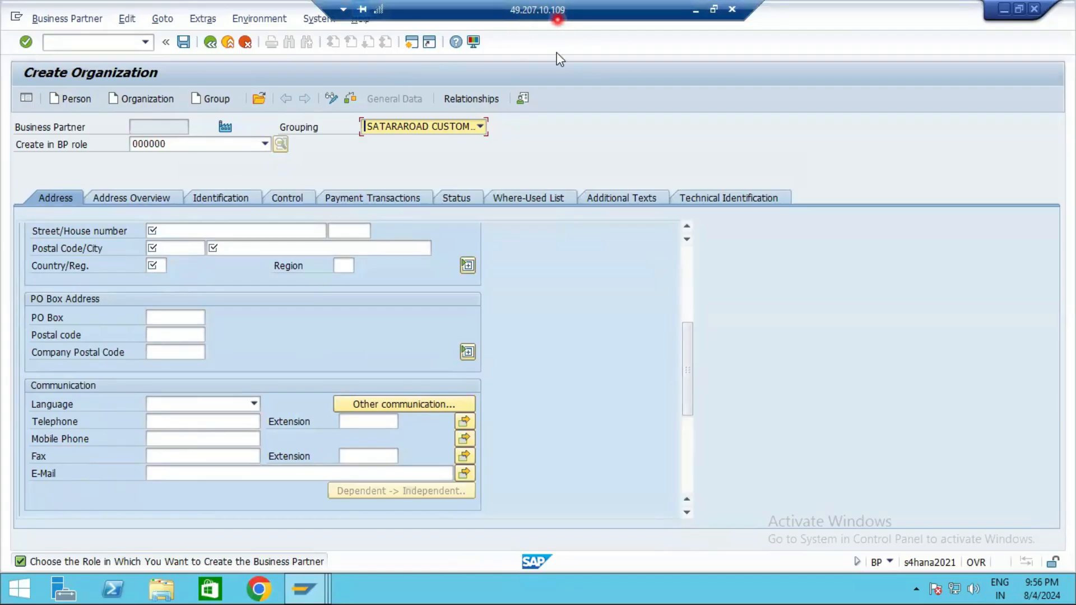
- Switch back to the S4 HANA FI-Notes spreadsheet and review the General Data, BP number, vendor role and customer entries
{"action": "key", "text": "alt+Tab"}
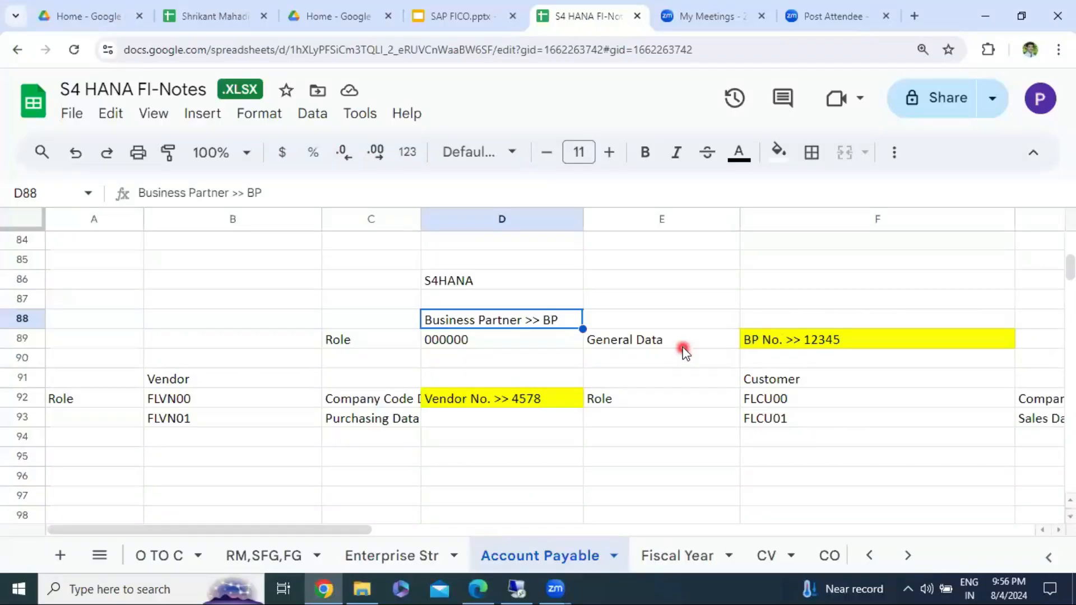
{"action": "left_click", "coordinate": [682, 346]}
{"action": "left_click", "coordinate": [777, 349]}
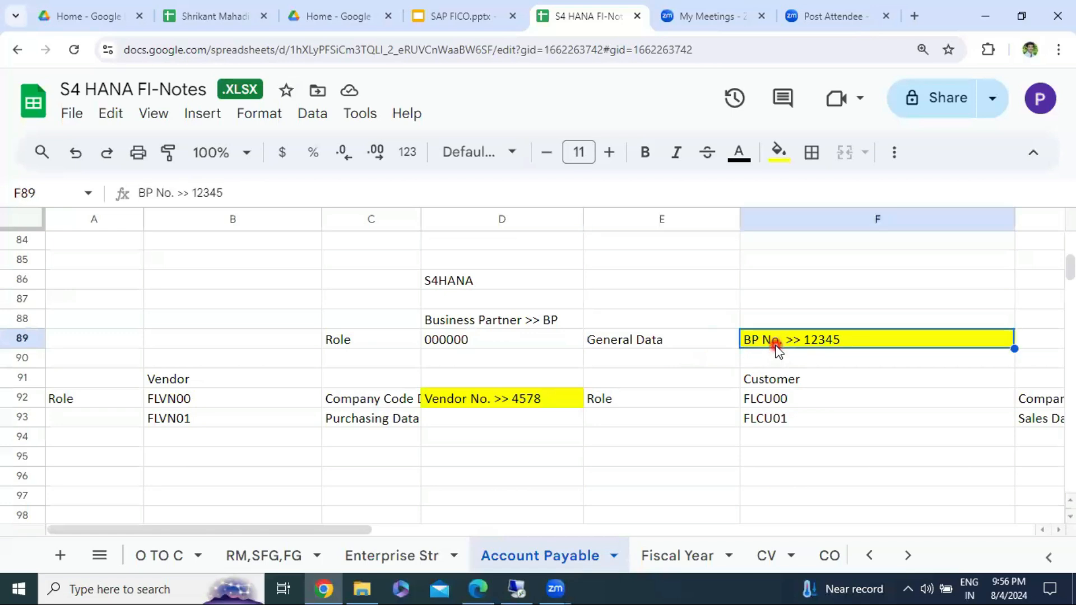
{"action": "left_click", "coordinate": [223, 416]}
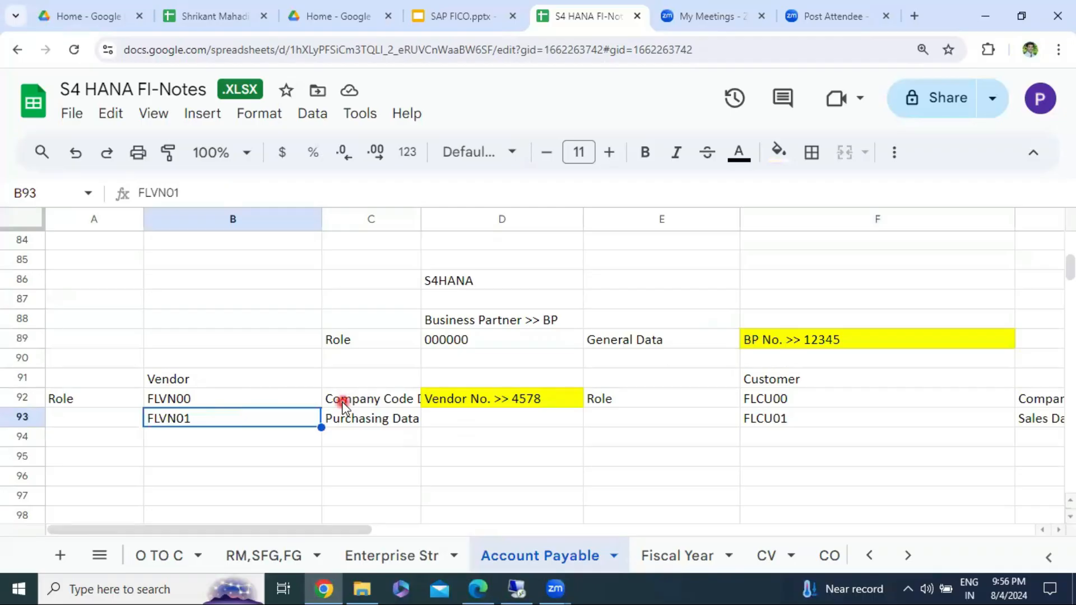
{"action": "left_click", "coordinate": [789, 380]}
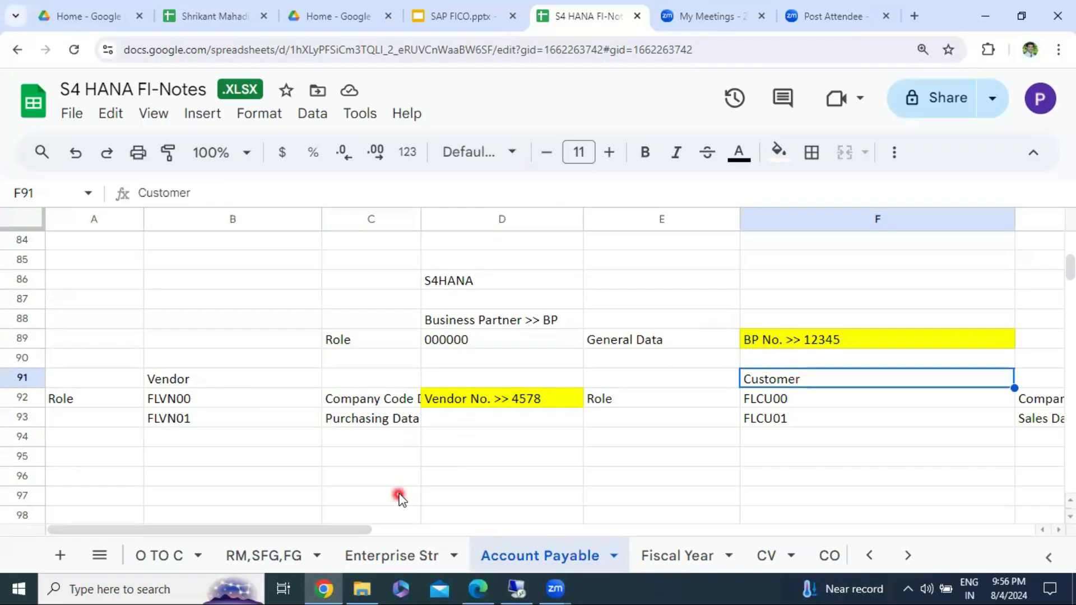
- Review the Vendor Master Configuration and BP Master link notes on the Account Payable sheet, then return to the S4HANA business partner notes
{"action": "scroll", "coordinate": [399, 498], "scroll_direction": "up", "scroll_amount": 20}
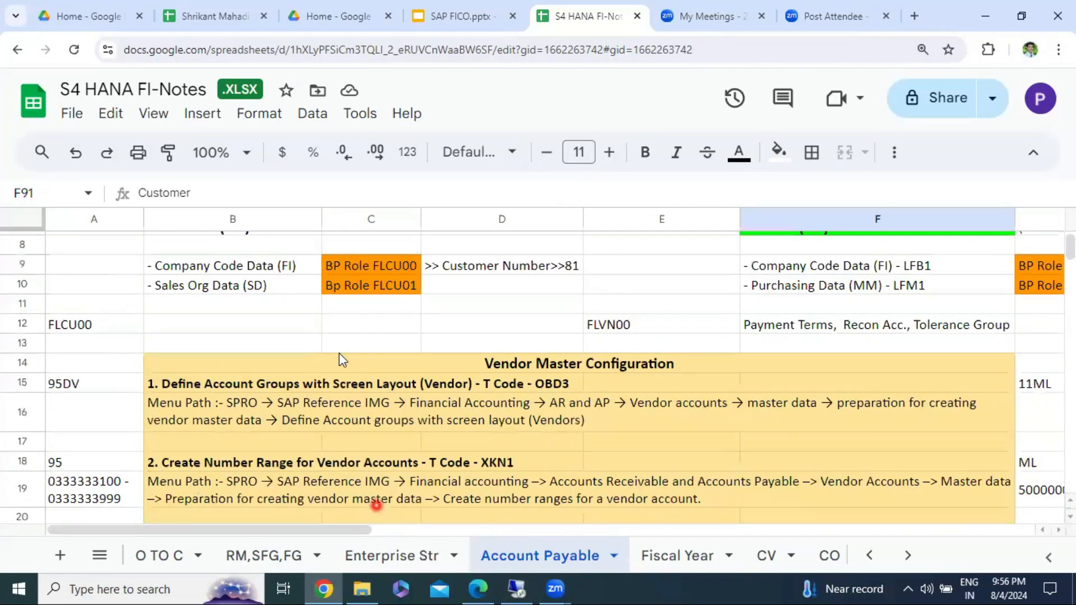
{"action": "scroll", "coordinate": [354, 346], "scroll_direction": "down", "scroll_amount": 3}
{"action": "scroll", "coordinate": [372, 288], "scroll_direction": "up", "scroll_amount": 3}
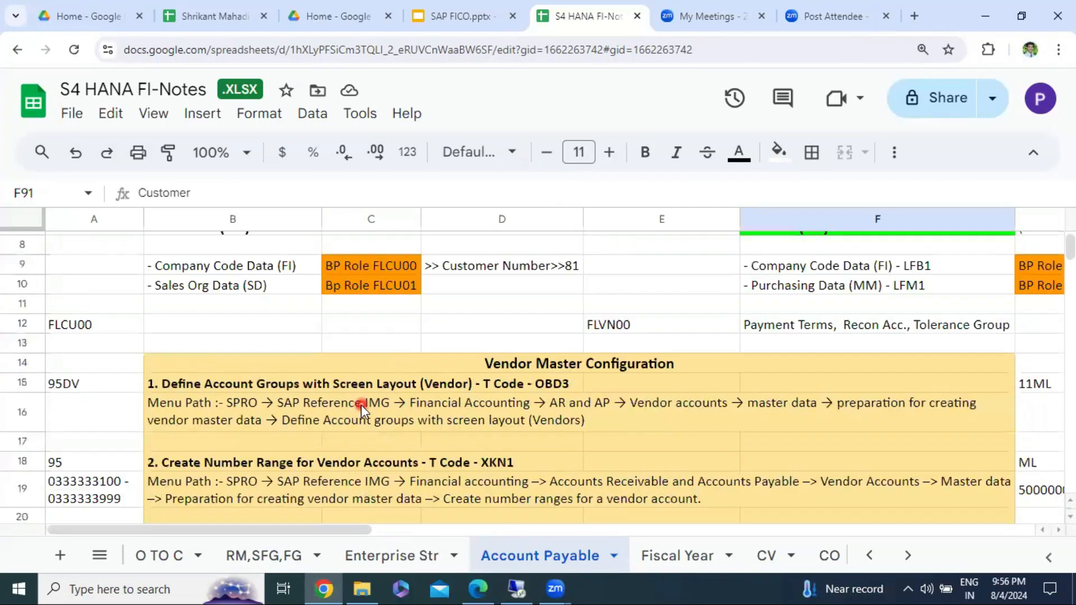
{"action": "left_click", "coordinate": [513, 365]}
{"action": "scroll", "coordinate": [497, 368], "scroll_direction": "down", "scroll_amount": 8}
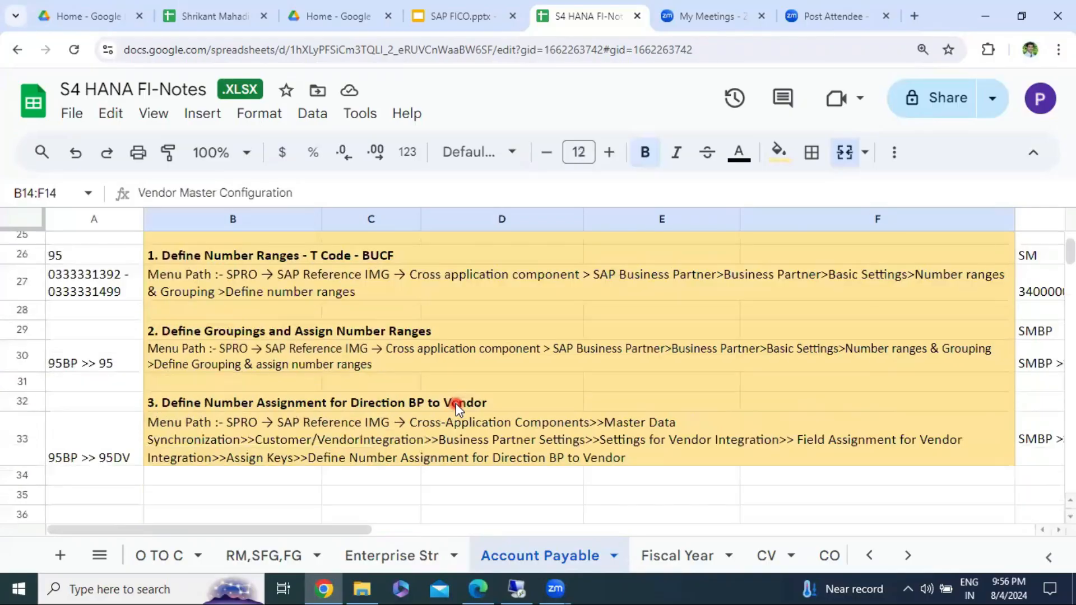
{"action": "scroll", "coordinate": [457, 408], "scroll_direction": "up", "scroll_amount": 2}
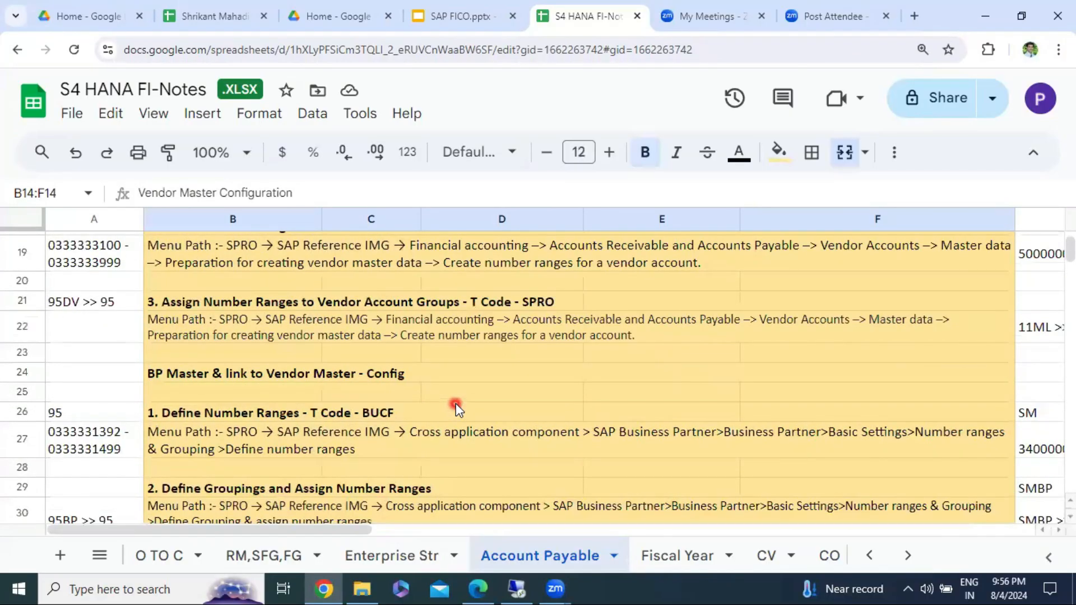
{"action": "scroll", "coordinate": [455, 403], "scroll_direction": "up", "scroll_amount": 5}
{"action": "scroll", "coordinate": [455, 402], "scroll_direction": "down", "scroll_amount": 15}
{"action": "scroll", "coordinate": [455, 407], "scroll_direction": "down", "scroll_amount": 15}
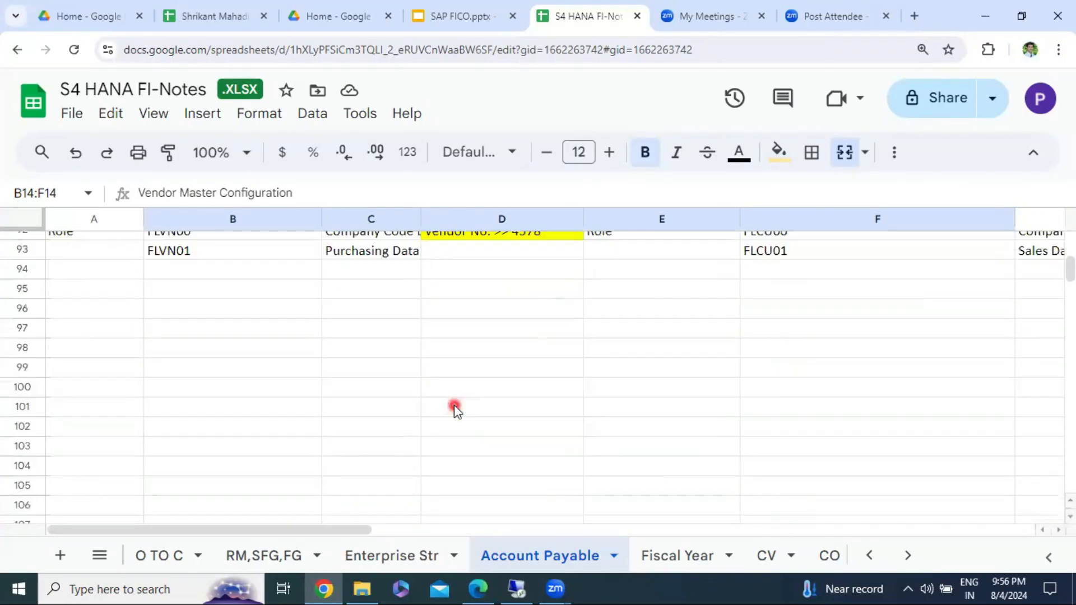
{"action": "scroll", "coordinate": [429, 423], "scroll_direction": "up", "scroll_amount": 4}
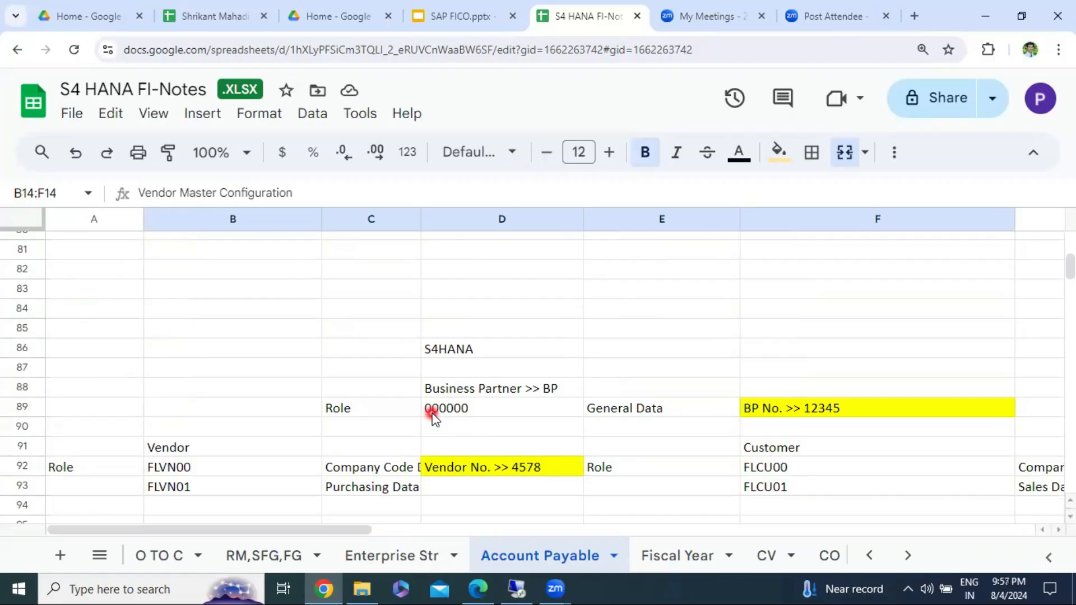
{"action": "left_click", "coordinate": [554, 588]}
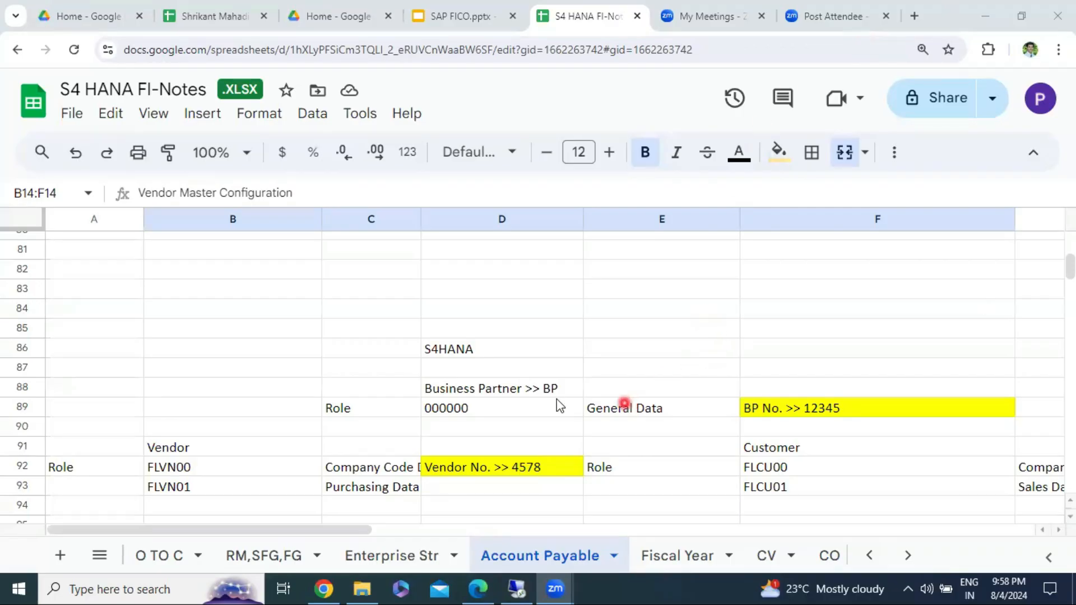
{"action": "left_click", "coordinate": [540, 357]}
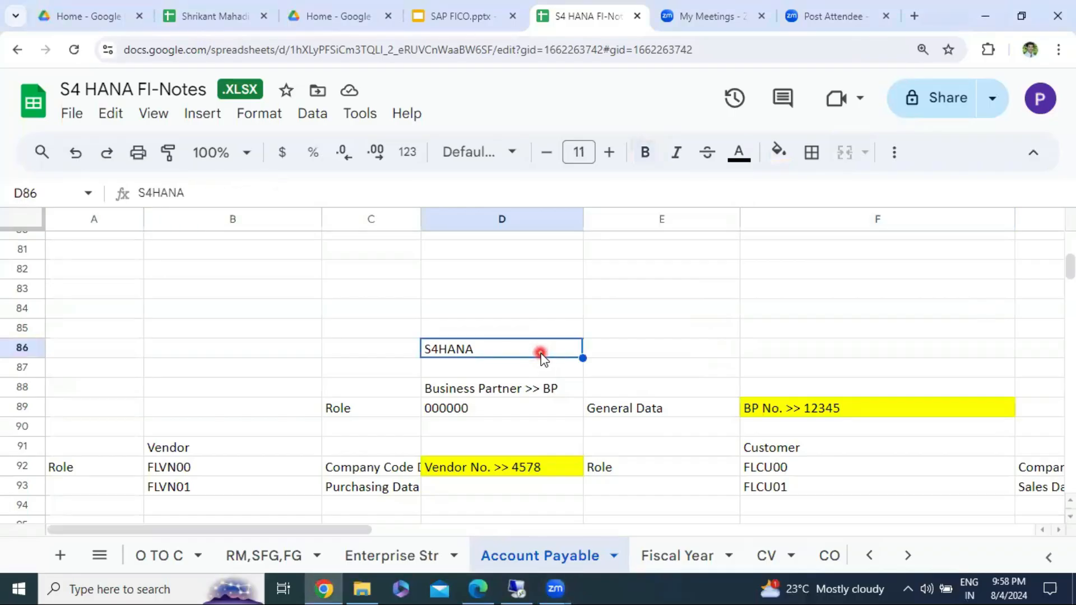